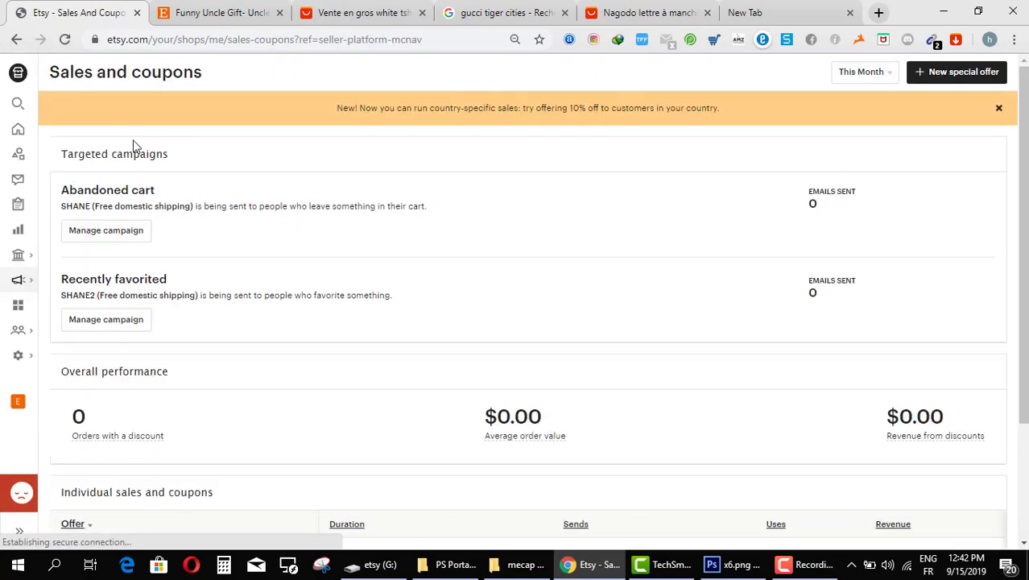
- Show the shop's sales and coupons statistics for the All Time date range
scroll(214, 330, "down", 2)
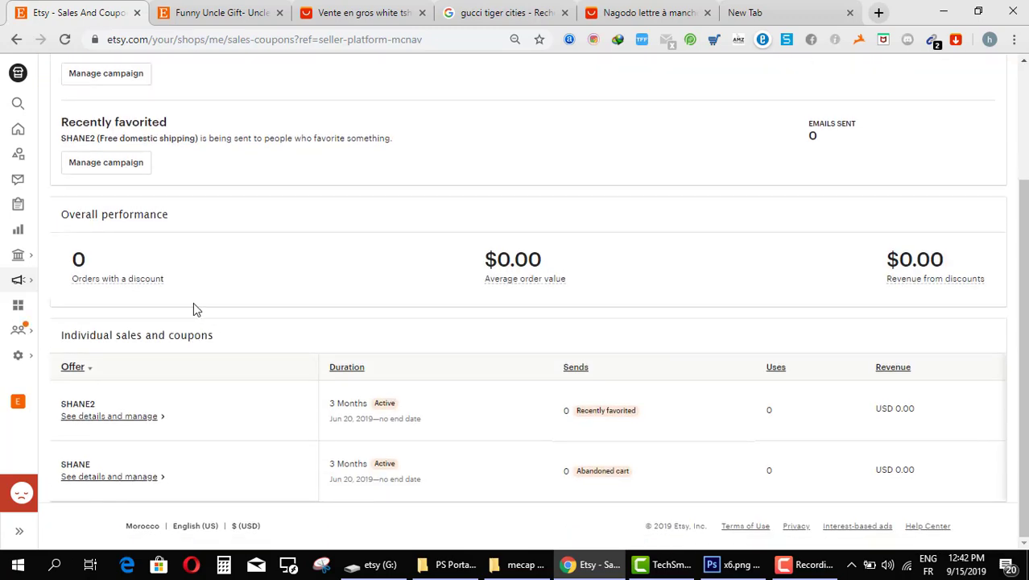
scroll(194, 305, "up", 2)
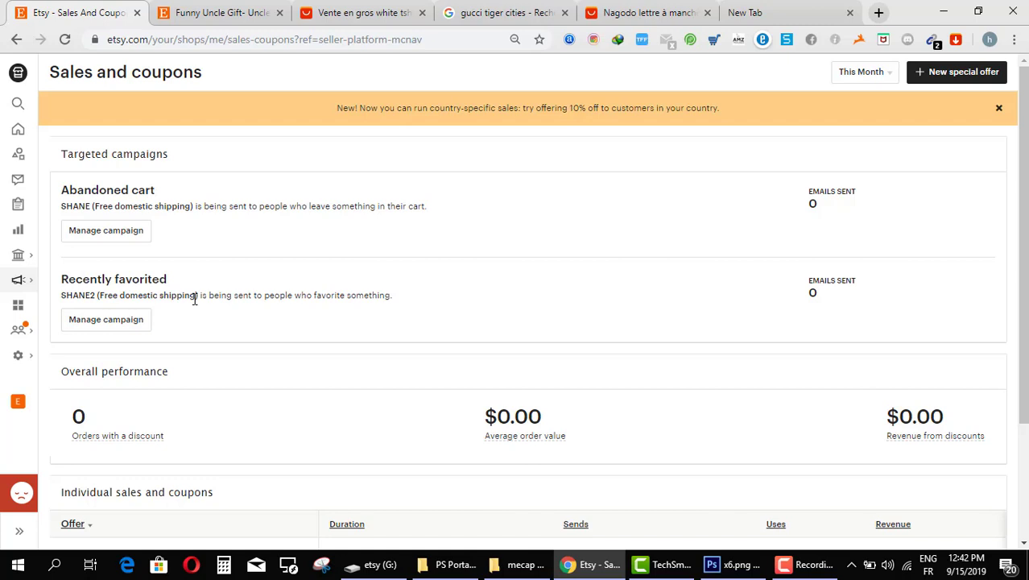
scroll(278, 250, "down", 2)
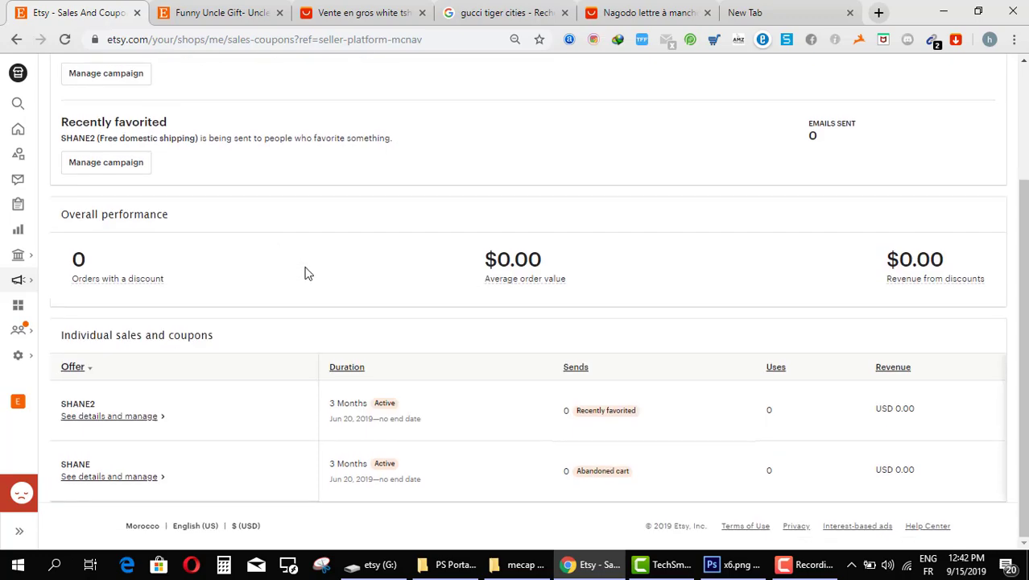
scroll(142, 297, "up", 2)
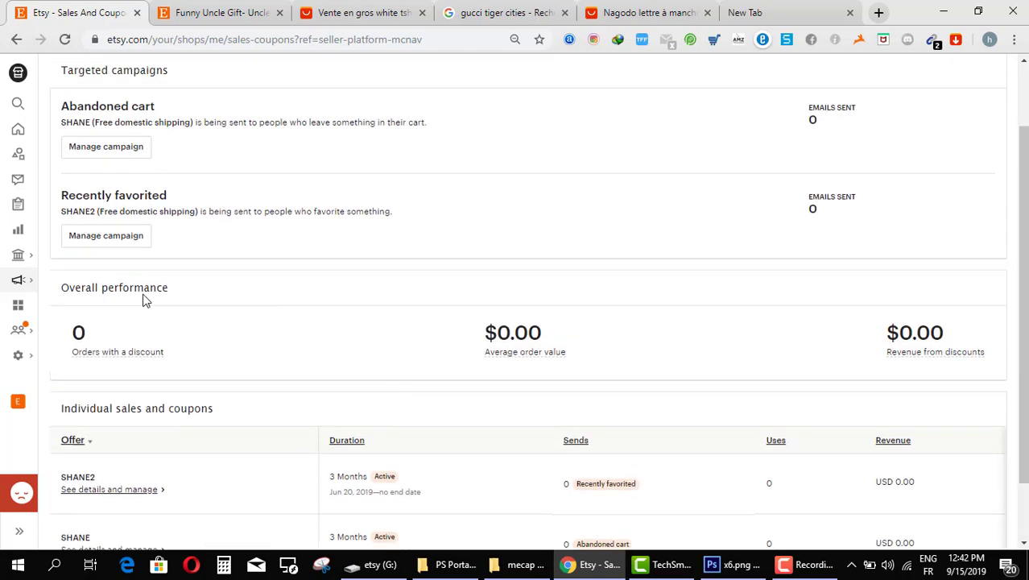
scroll(280, 292, "up", 1)
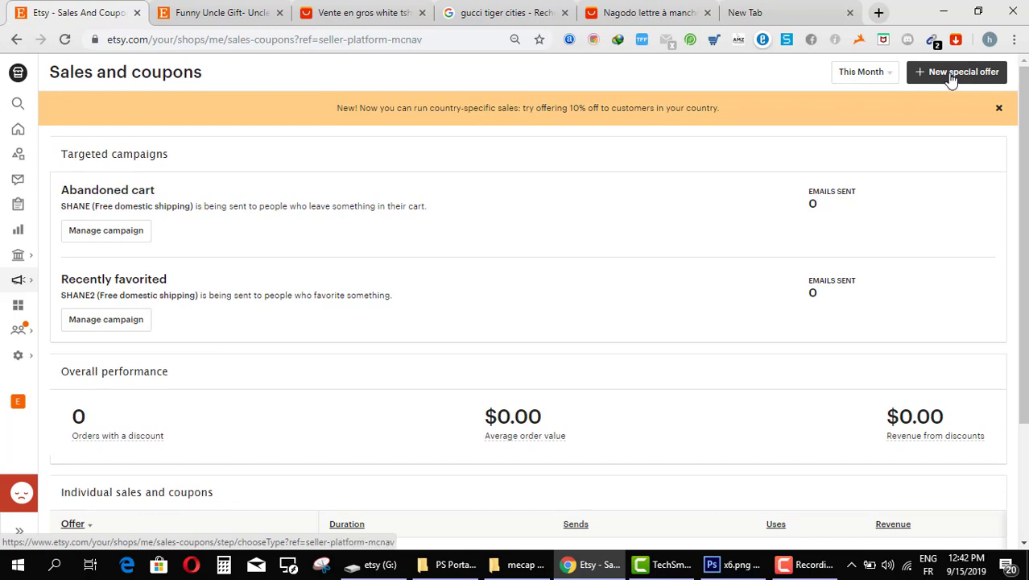
left_click(889, 76)
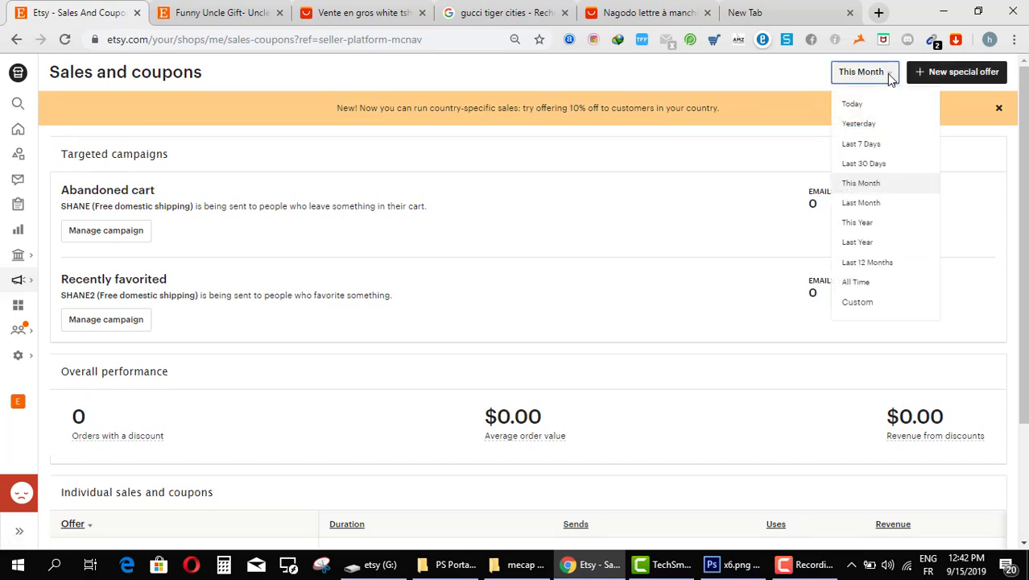
left_click(878, 284)
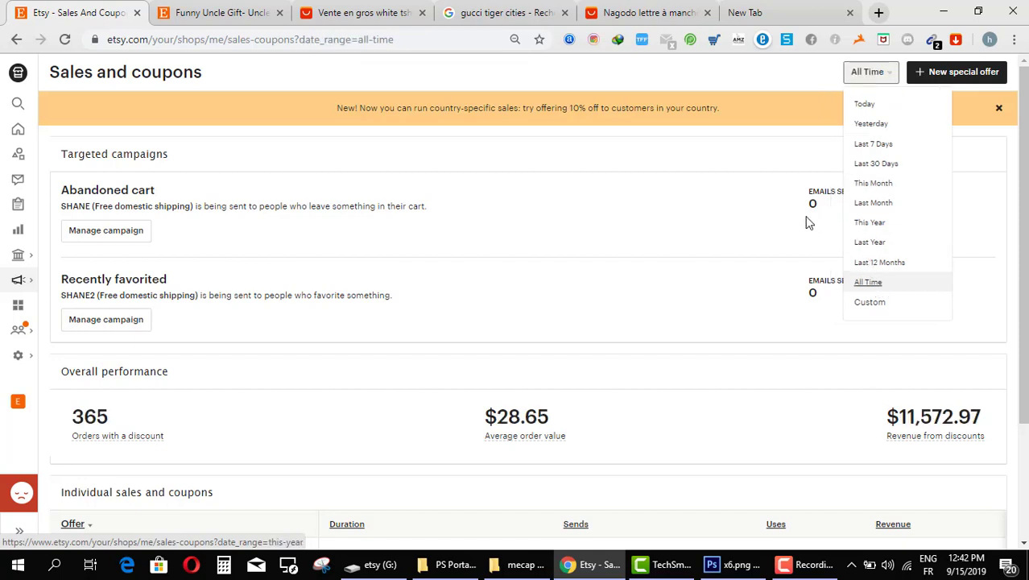
left_click(723, 196)
- Examine the overall performance figures for discounted orders, average order value and revenue from discounts
scroll(723, 269, "down", 2)
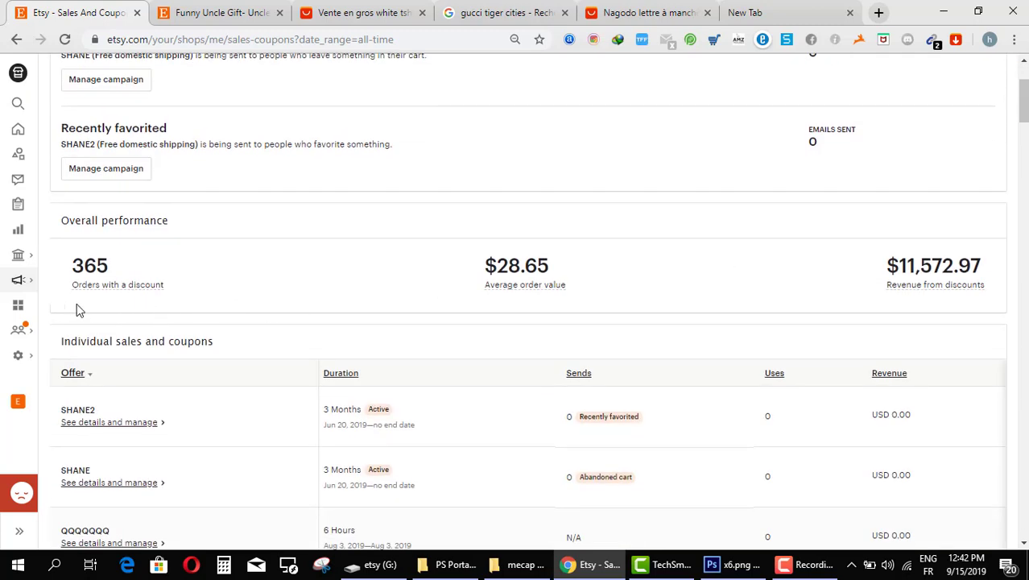
mouse_move(72, 314)
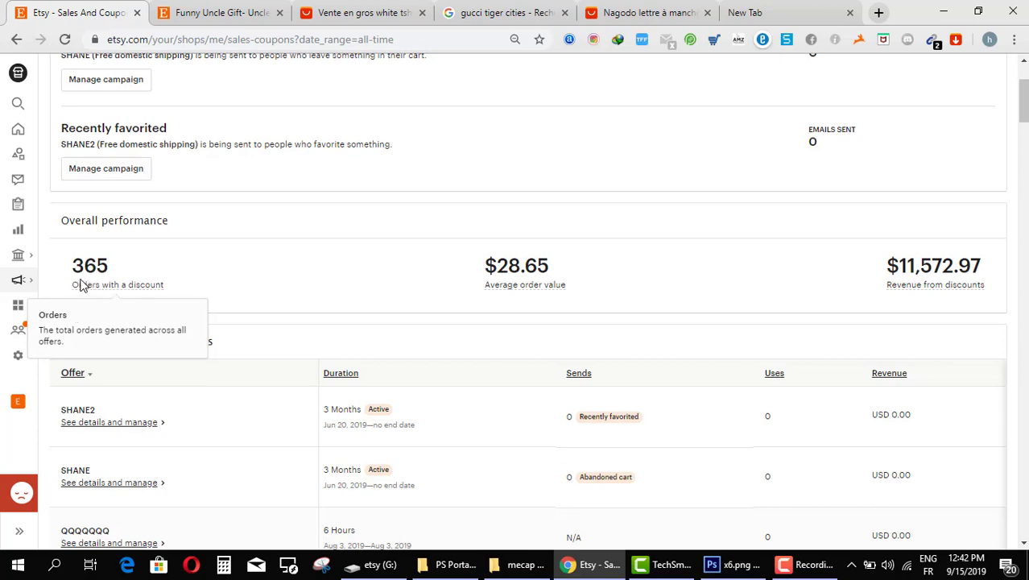
double_click(80, 271)
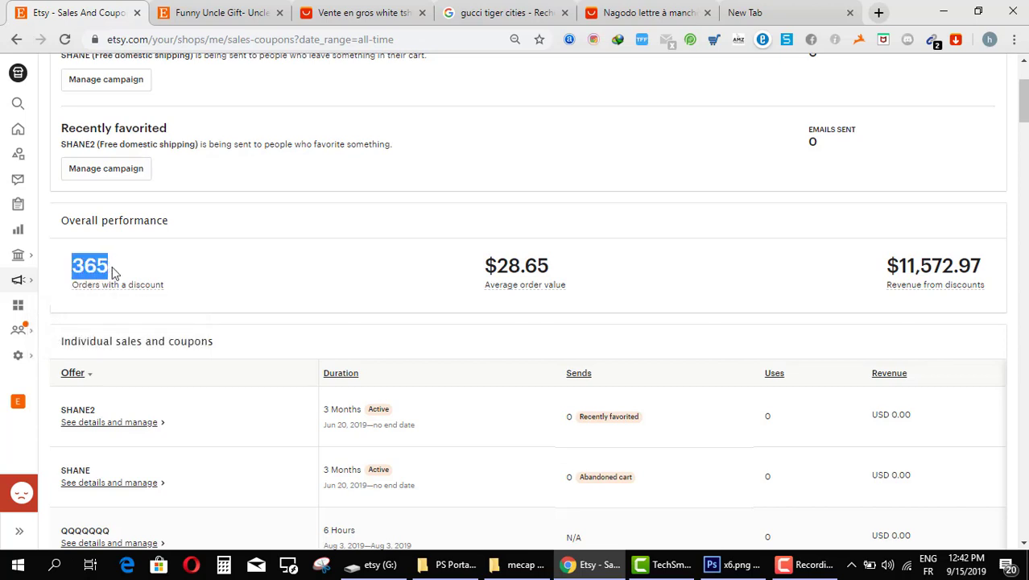
left_click(254, 274)
mouse_move(544, 299)
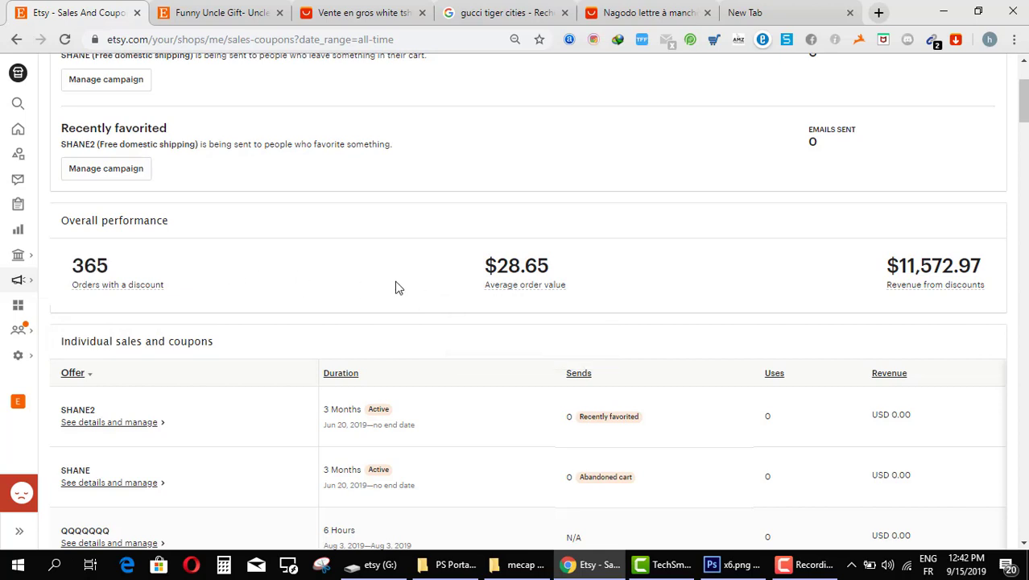
left_click_drag(566, 288, 519, 266)
left_click(494, 266)
left_click_drag(889, 267, 989, 273)
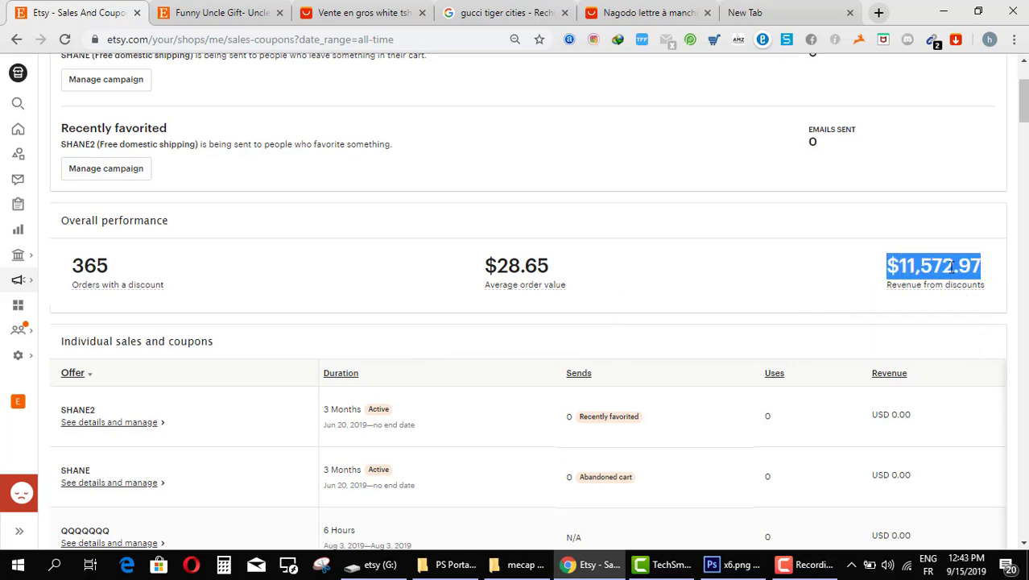
left_click(856, 268)
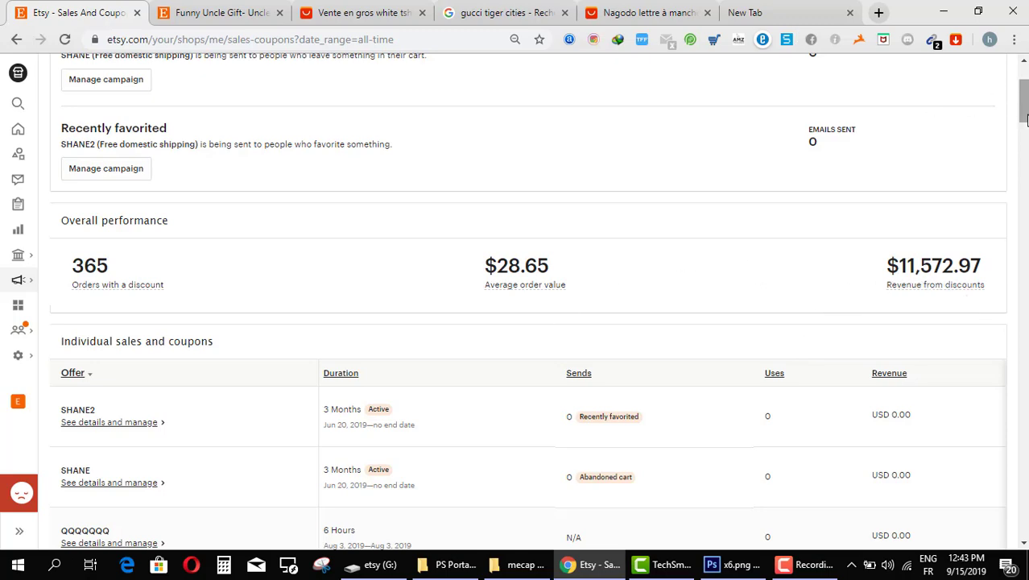
- Review the durations, uses and revenue of the oldest individual offers, from April 2019
left_click_drag(1022, 104, 1024, 539)
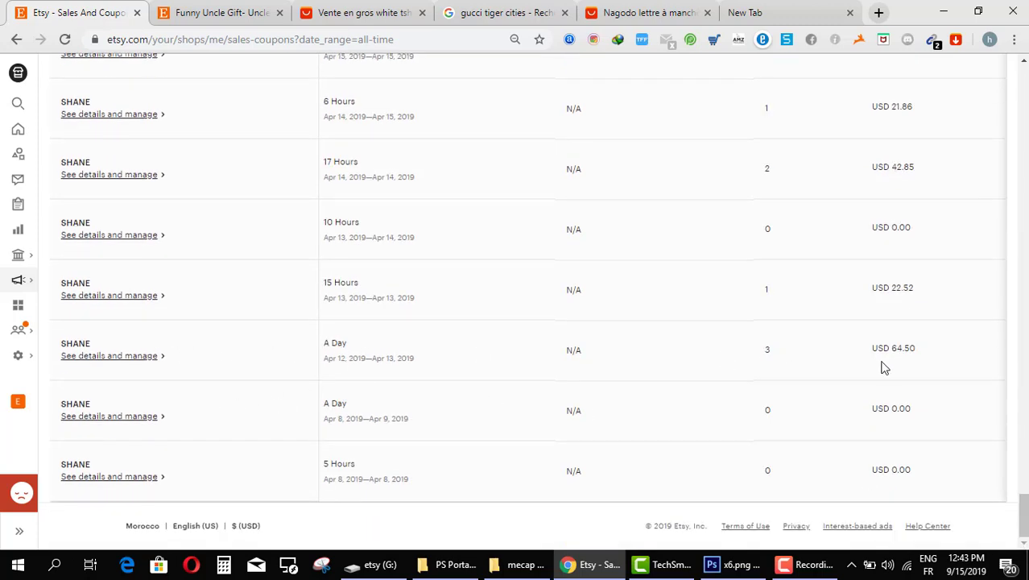
scroll(1023, 511, "up", 1)
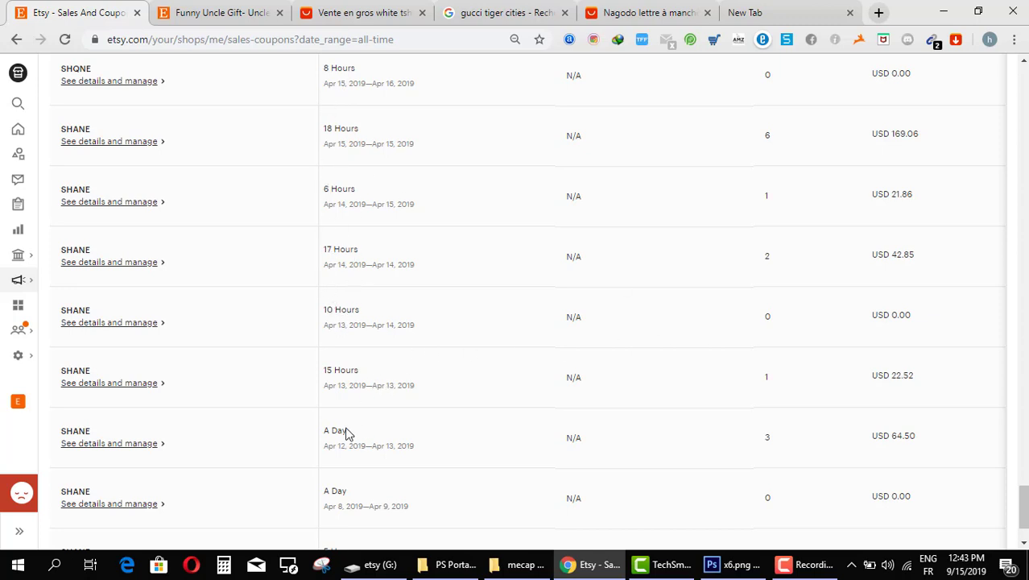
triple_click(898, 435)
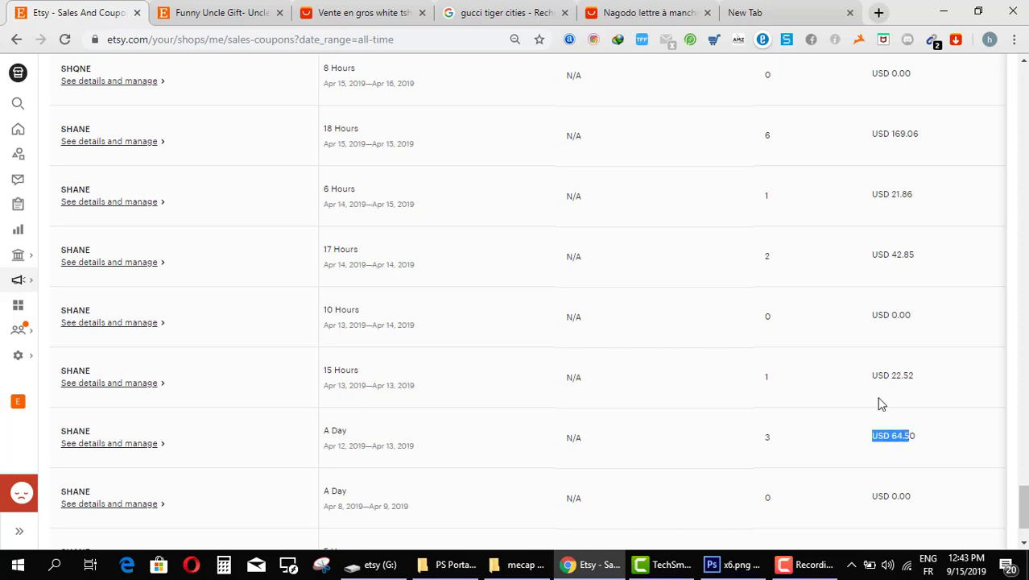
left_click(889, 377)
triple_click(889, 377)
double_click(879, 255)
left_click_drag(884, 194, 872, 194)
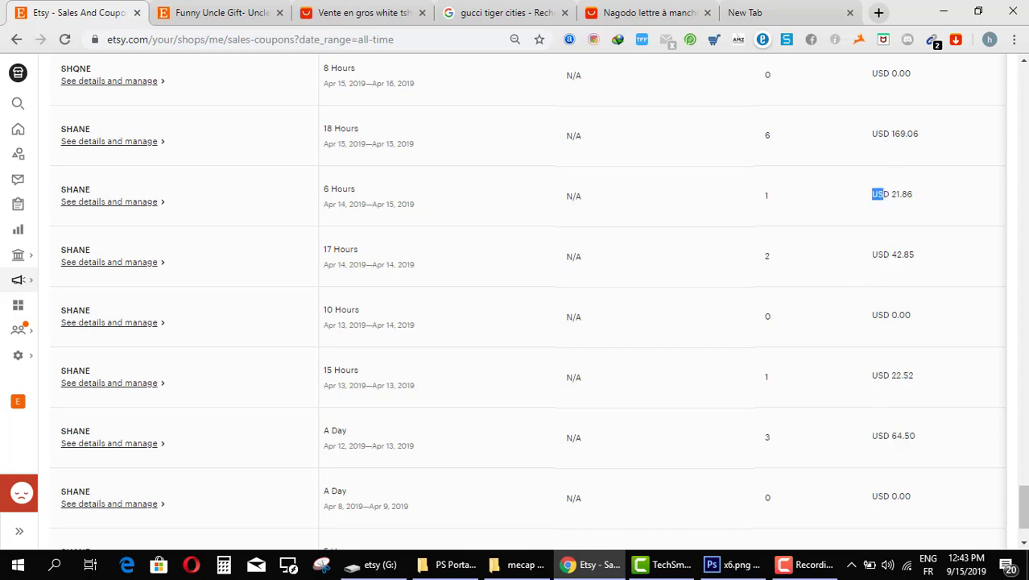
left_click_drag(1021, 504, 1022, 475)
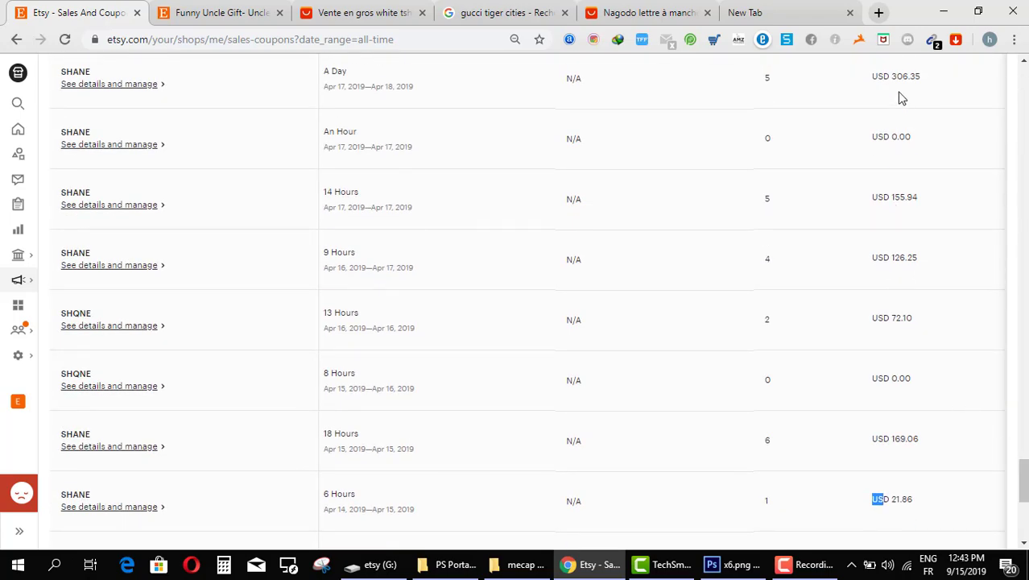
scroll(916, 342, "up", 4)
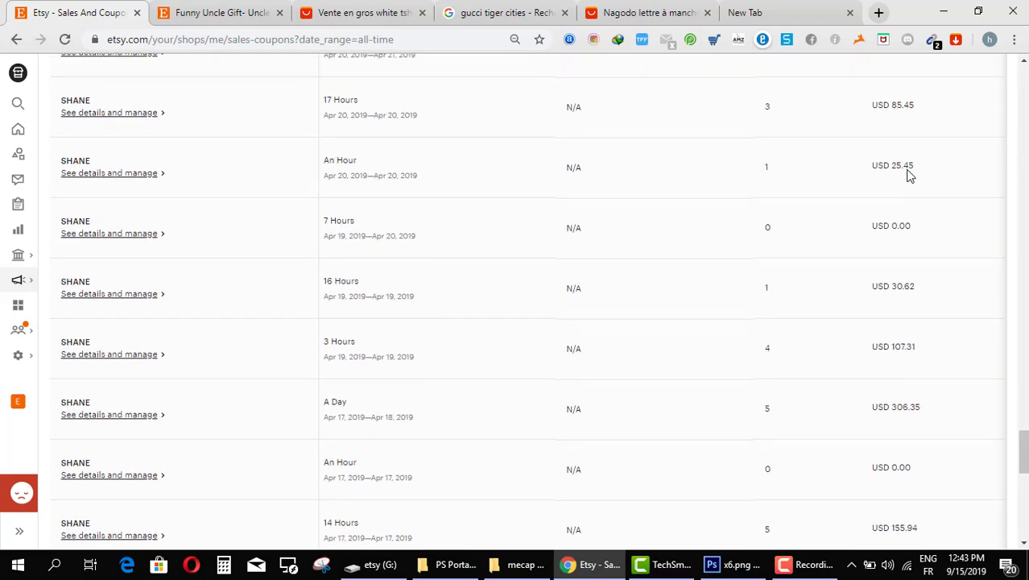
- Review the durations, uses and revenue of the individual offers from May 2019
left_click_drag(1022, 450, 1021, 296)
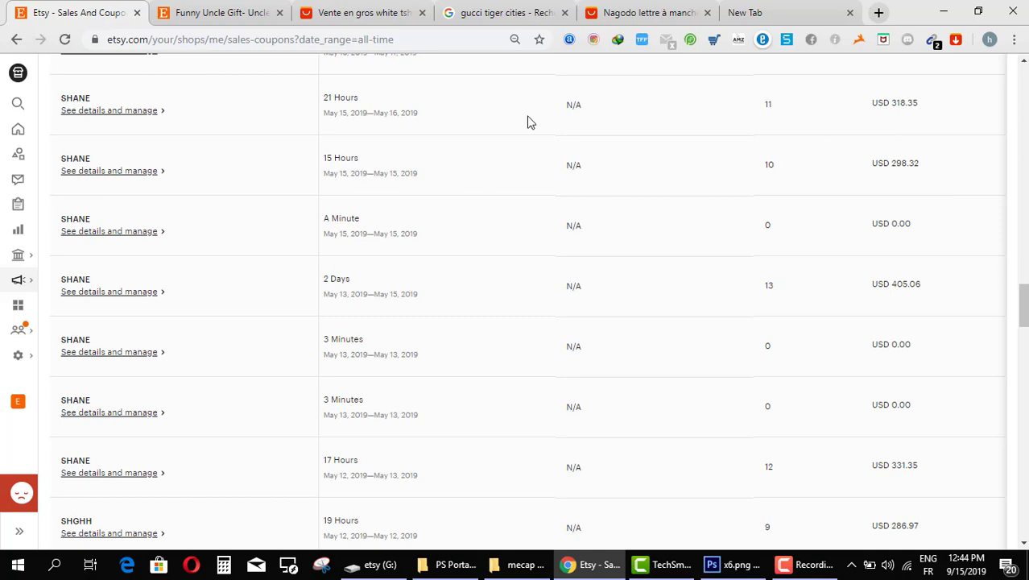
left_click_drag(1022, 311, 1024, 246)
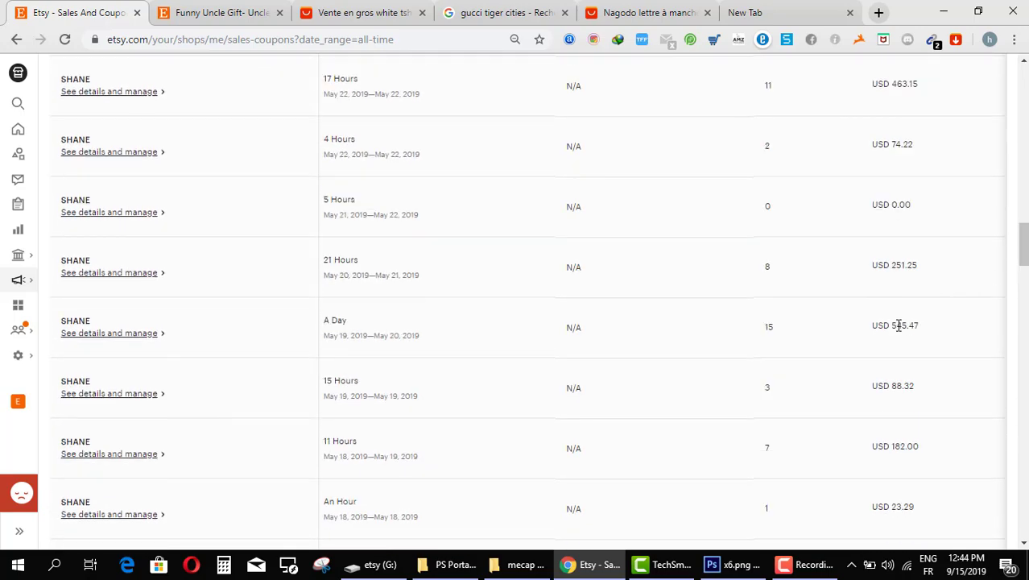
left_click_drag(892, 327, 915, 327)
left_click(928, 343)
left_click_drag(1024, 250, 1023, 243)
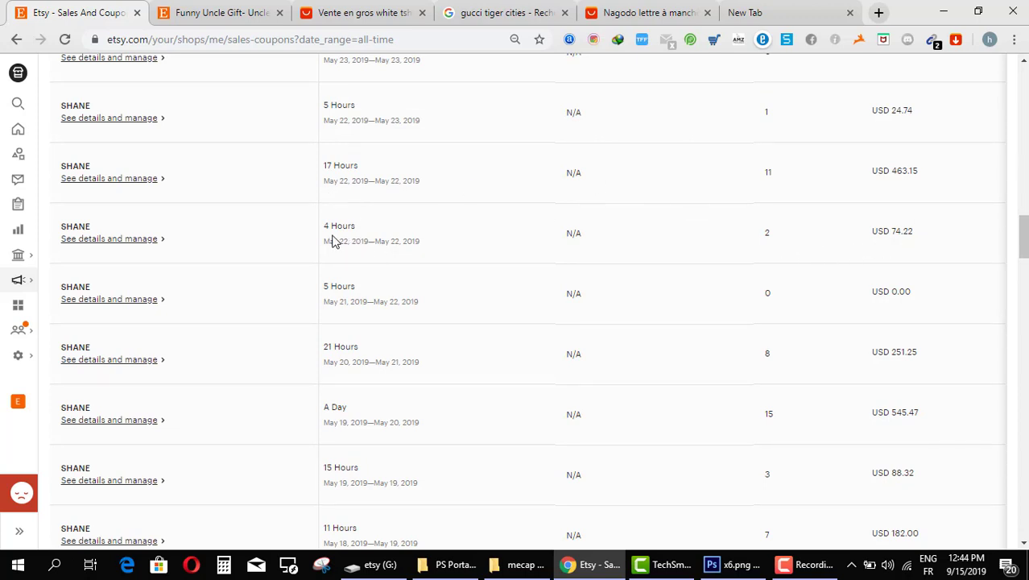
left_click_drag(323, 228, 342, 226)
left_click_drag(1024, 245, 1024, 230)
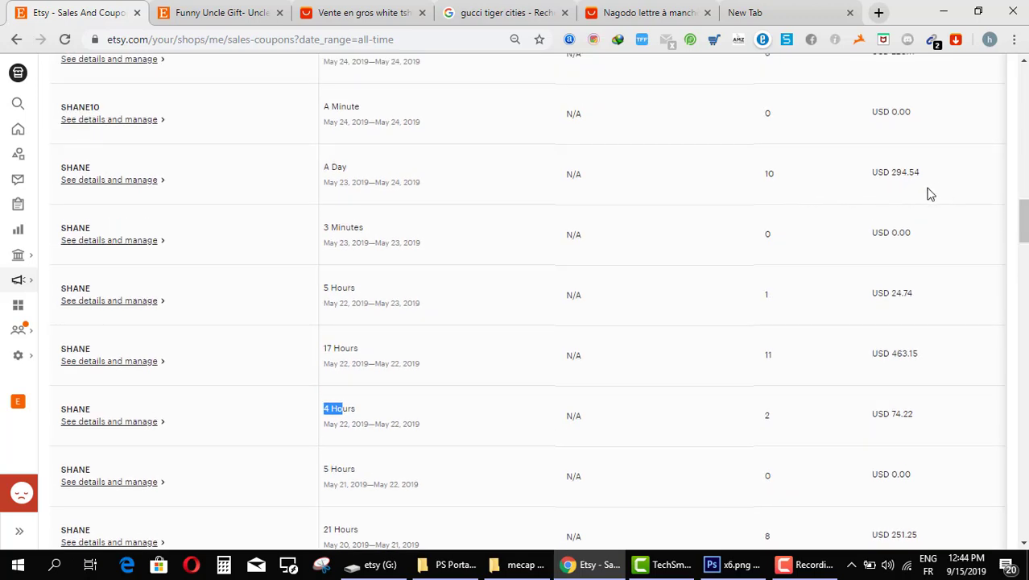
left_click_drag(351, 167, 749, 187)
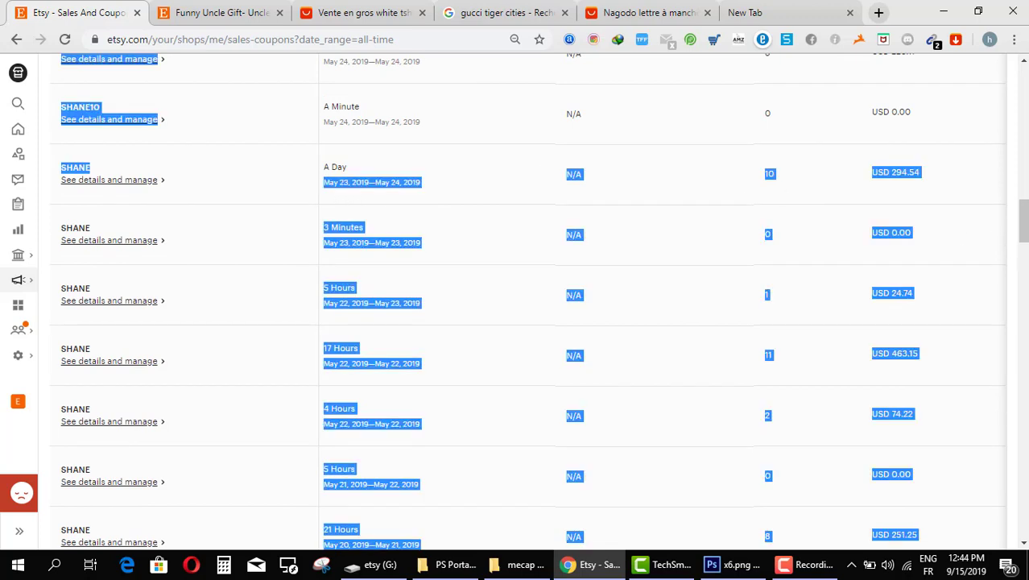
left_click(942, 242)
scroll(1025, 233, "up", 4)
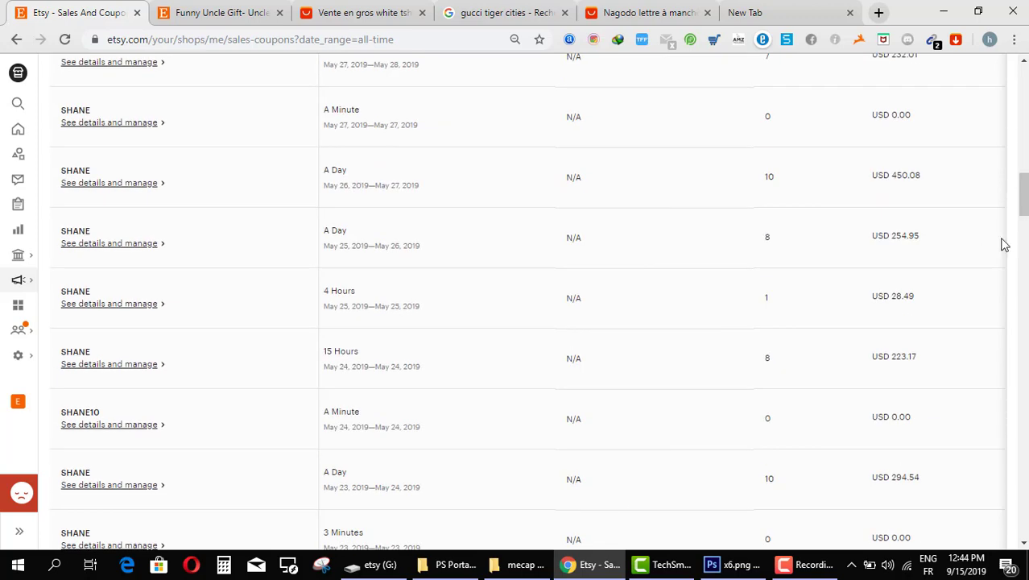
- Return to the overall performance summary and check the total revenue from discounts
scroll(1025, 193, "up", 3)
left_click_drag(1023, 191, 1012, 137)
scroll(901, 239, "up", 2)
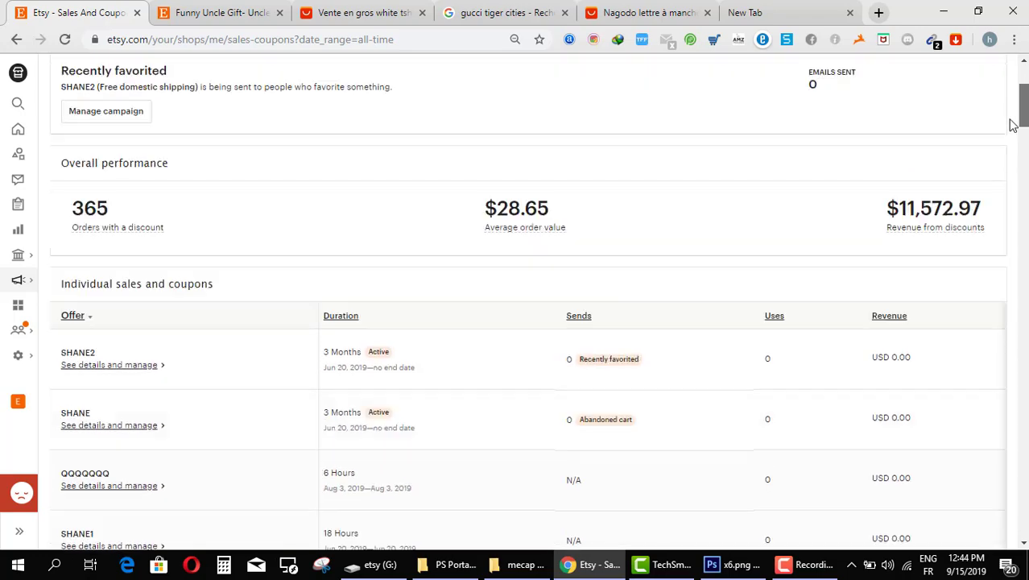
left_click_drag(888, 242, 804, 304)
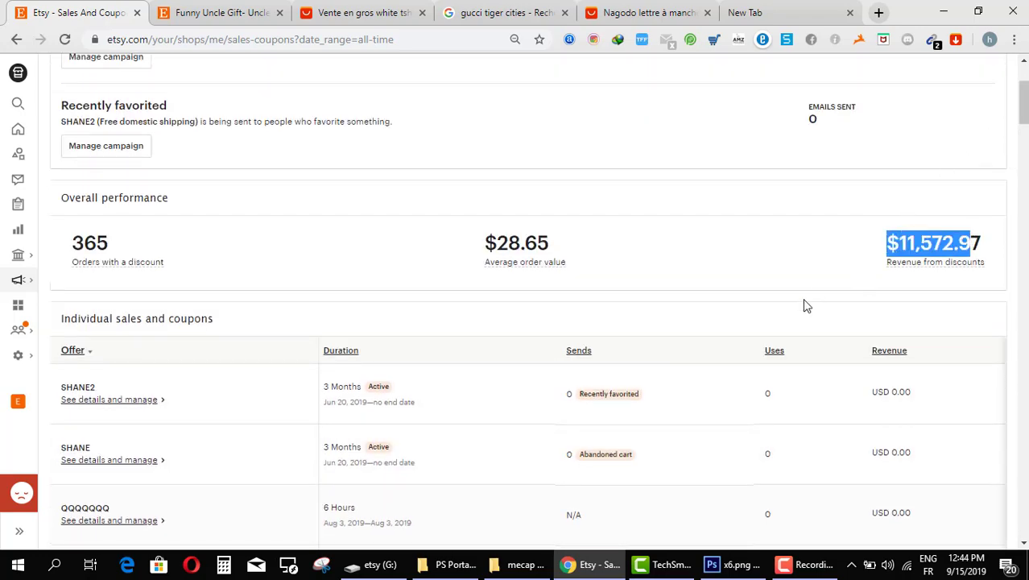
left_click(726, 272)
scroll(644, 266, "up", 2)
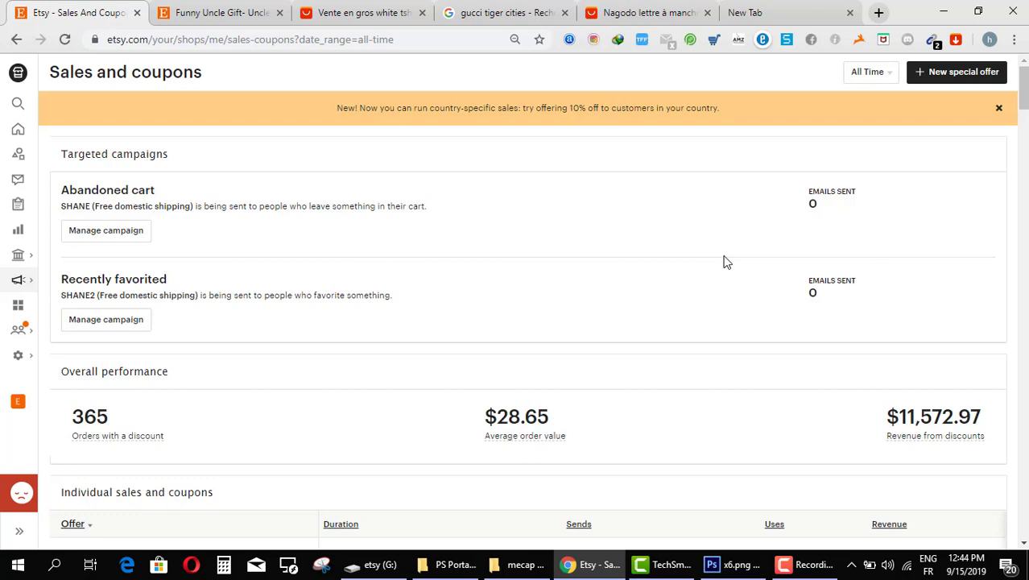
- Dismiss the country-specific sales banner and start a new special offer of the Run a sale type
left_click(999, 108)
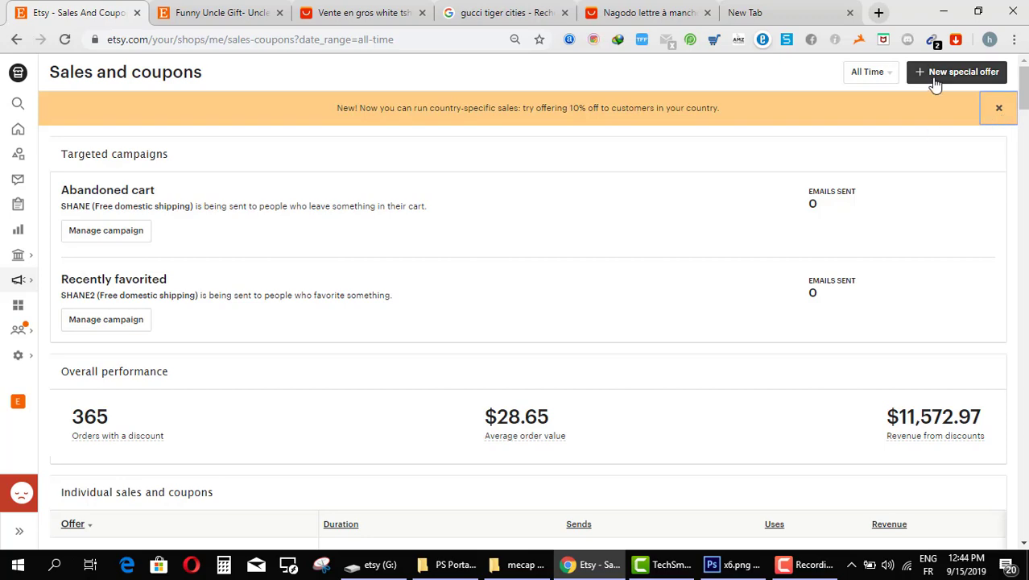
left_click(935, 80)
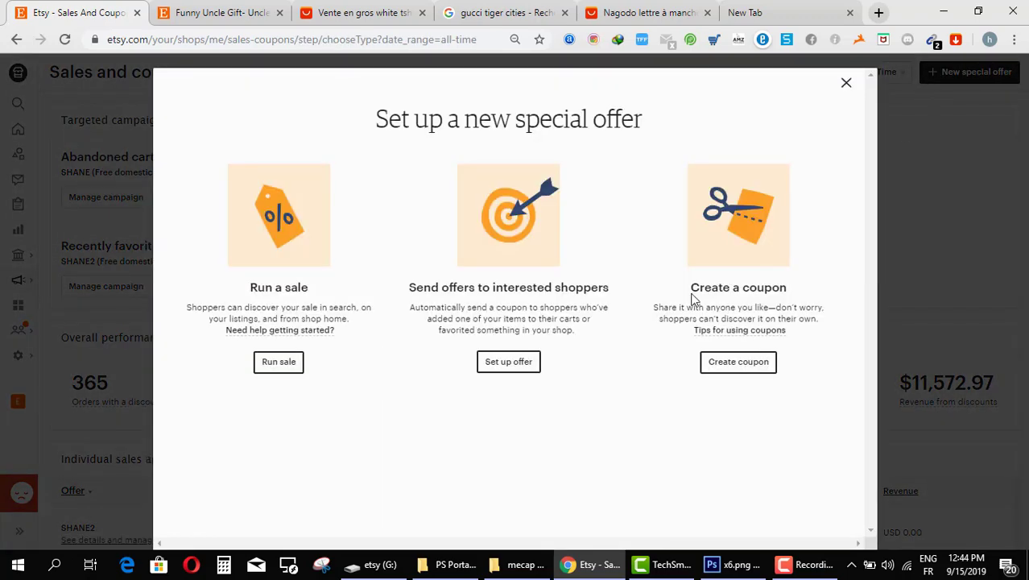
left_click(279, 363)
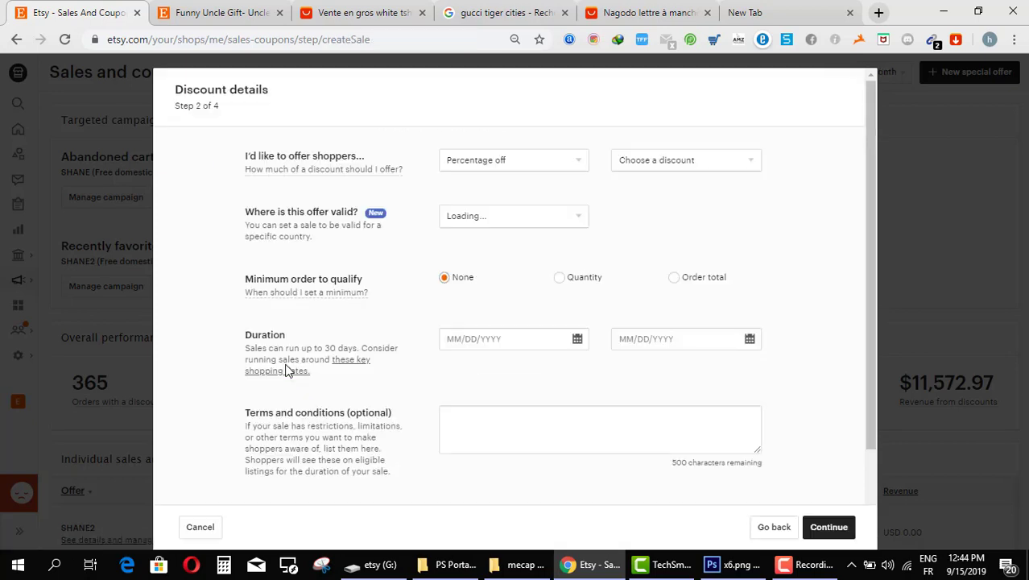
- Try a sale discount of 30% off, followed by 40% off
left_click(668, 163)
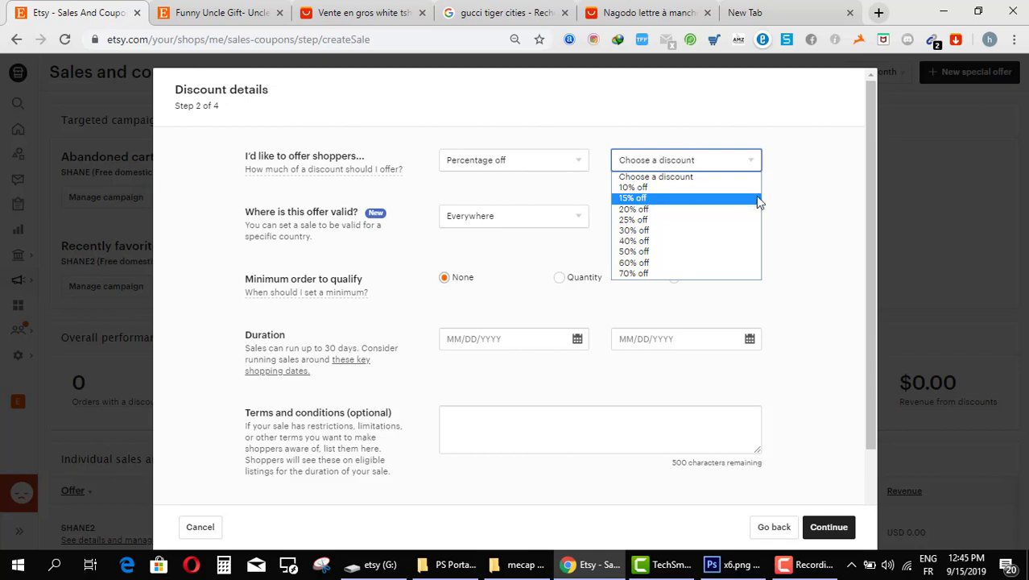
left_click(709, 233)
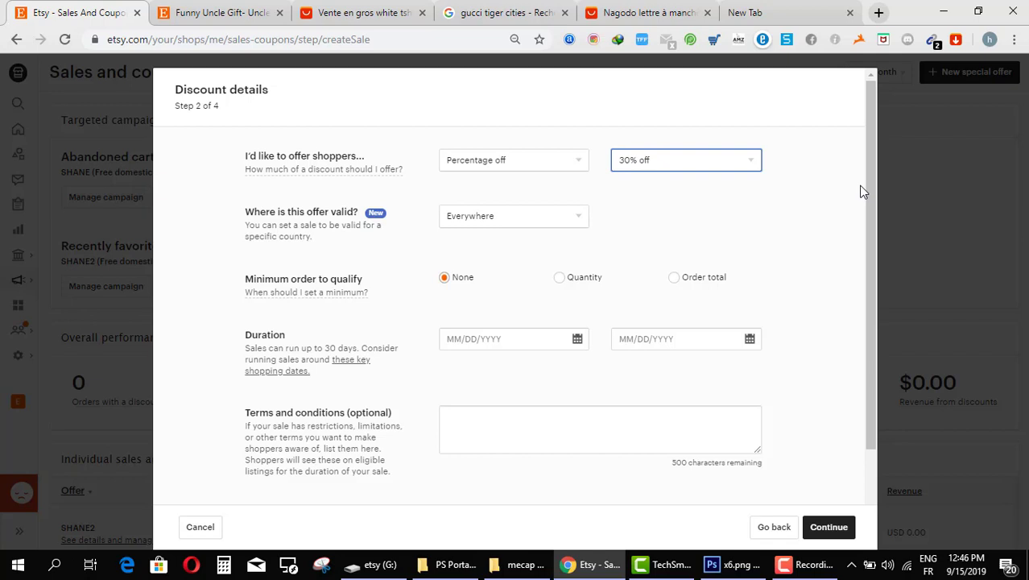
left_click(753, 164)
left_click(729, 241)
- Set the sale's percentage discount to 15% off
left_click(719, 169)
left_click(716, 201)
left_click(717, 163)
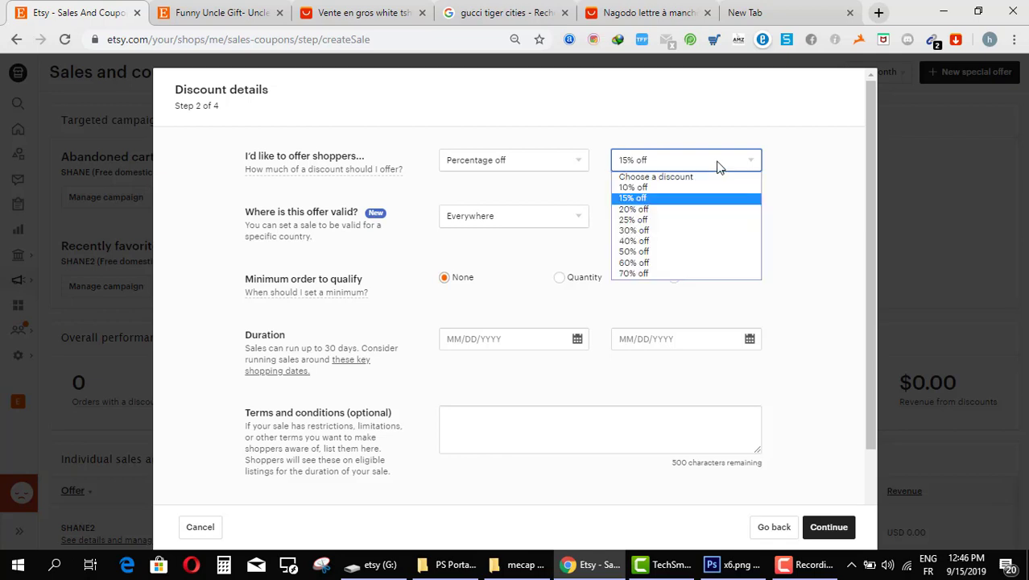
left_click(738, 110)
- Set the sale's duration to start and end on 09/15/2019
left_click(531, 339)
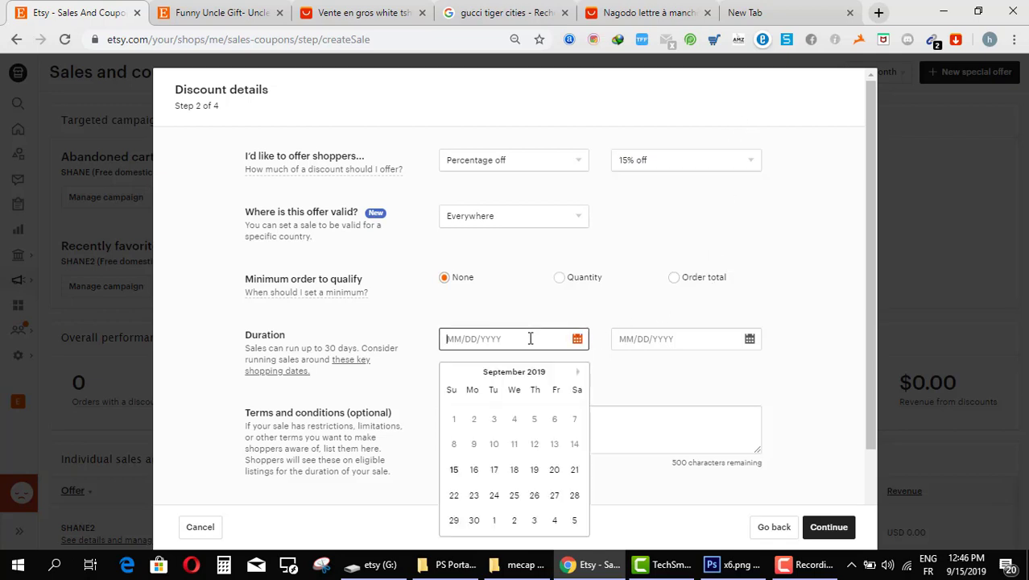
left_click(453, 471)
left_click(632, 339)
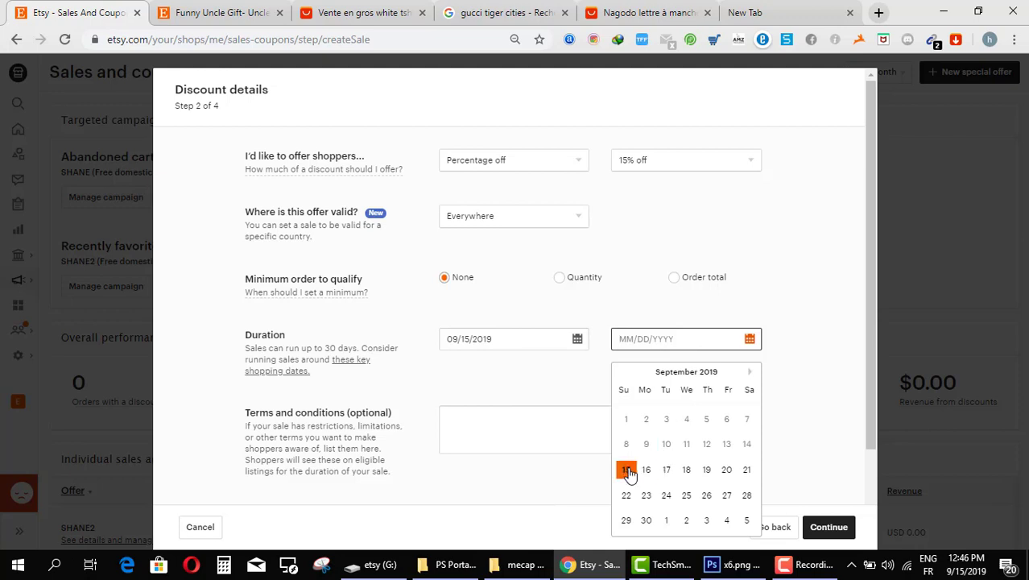
left_click(626, 470)
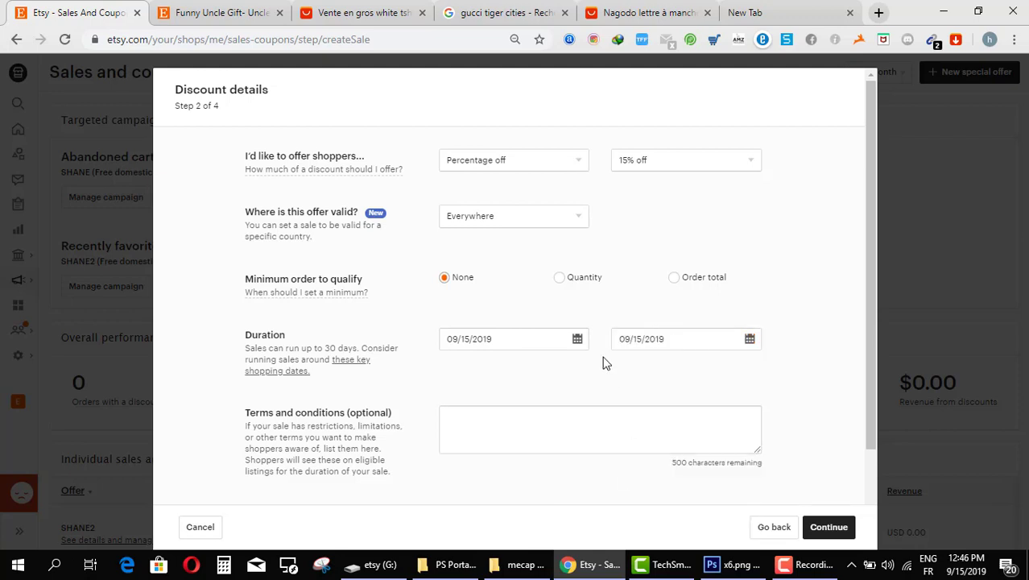
- Name the sale GHGHUU and review the filled-in discount details
scroll(602, 363, "down", 2)
left_click(610, 414)
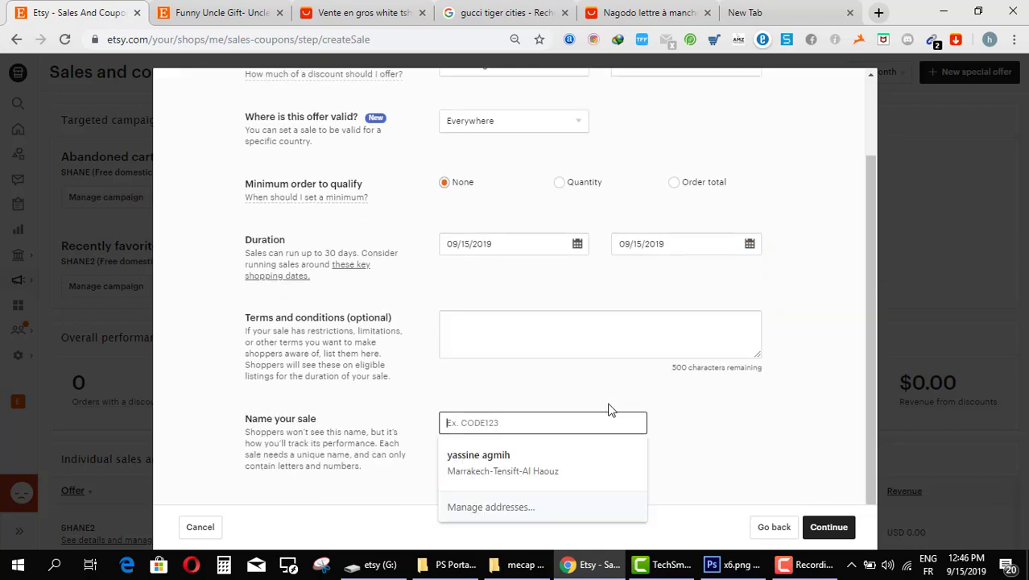
type("G")
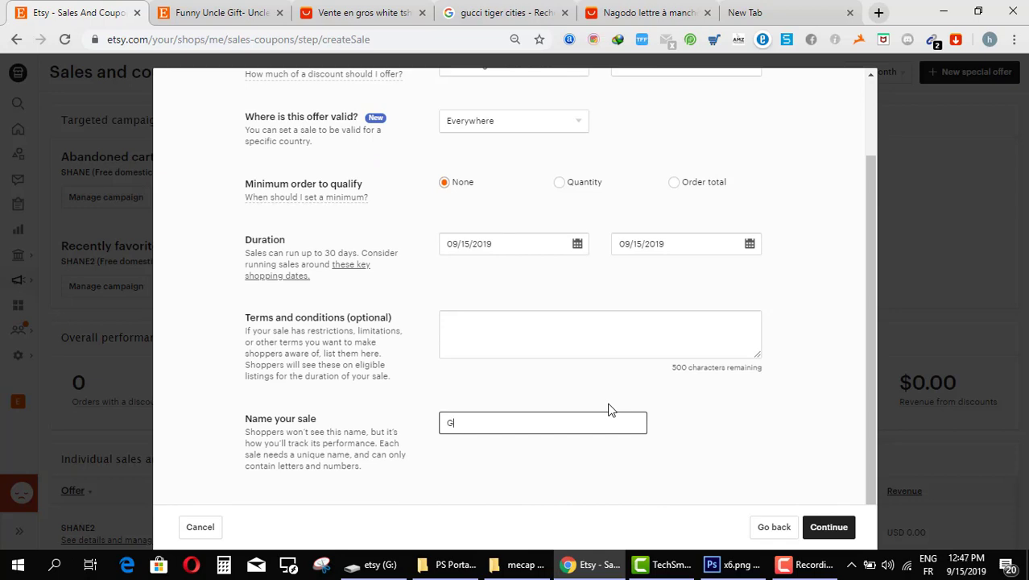
type("HGHUU")
scroll(683, 463, "up", 3)
scroll(634, 395, "down", 1)
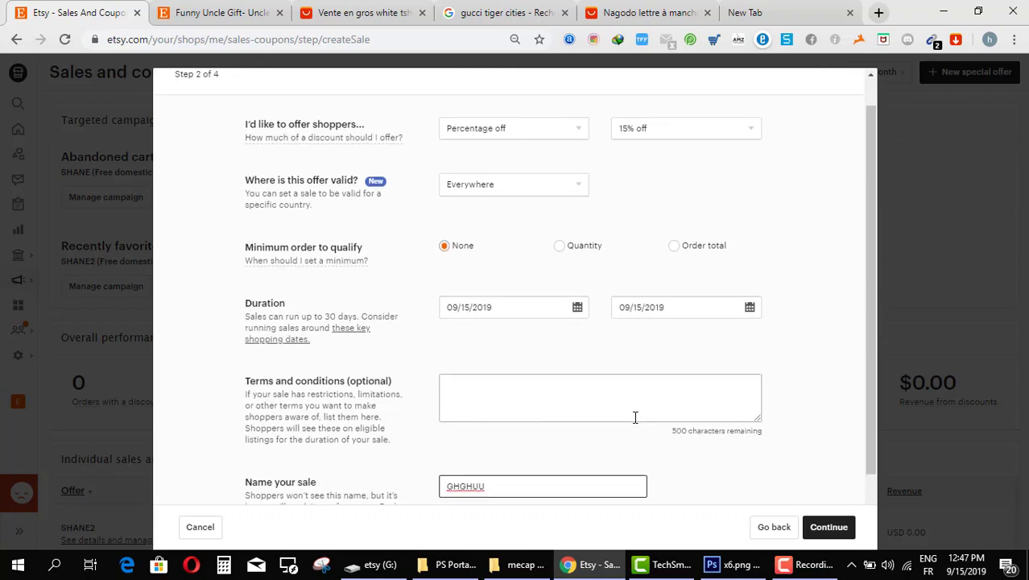
scroll(635, 417, "down", 1)
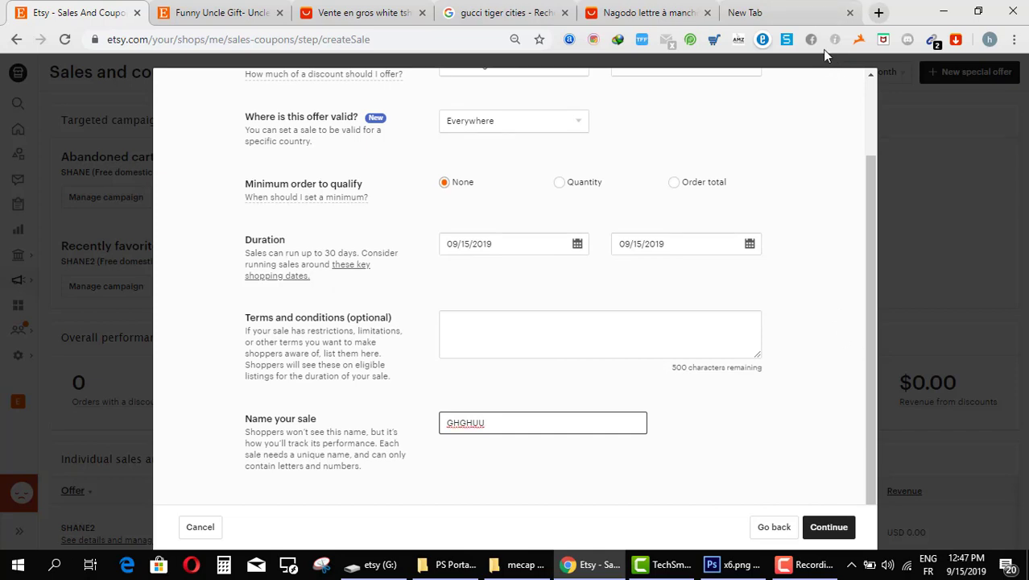
- Open the FeiyingJewelry Etsy shop in the empty browser tab and examine the discounted prices of its listings
left_click(793, 13)
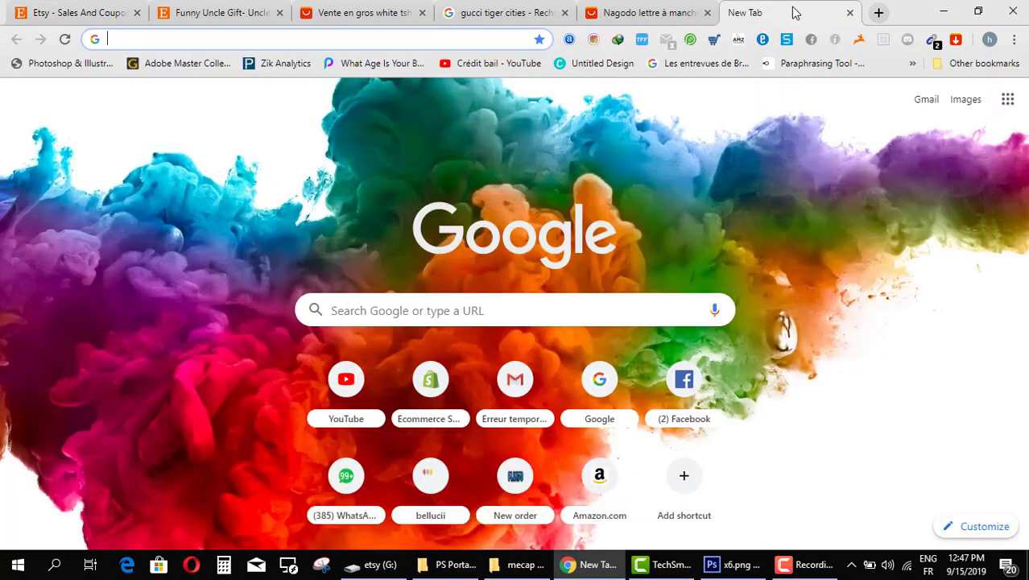
type("E")
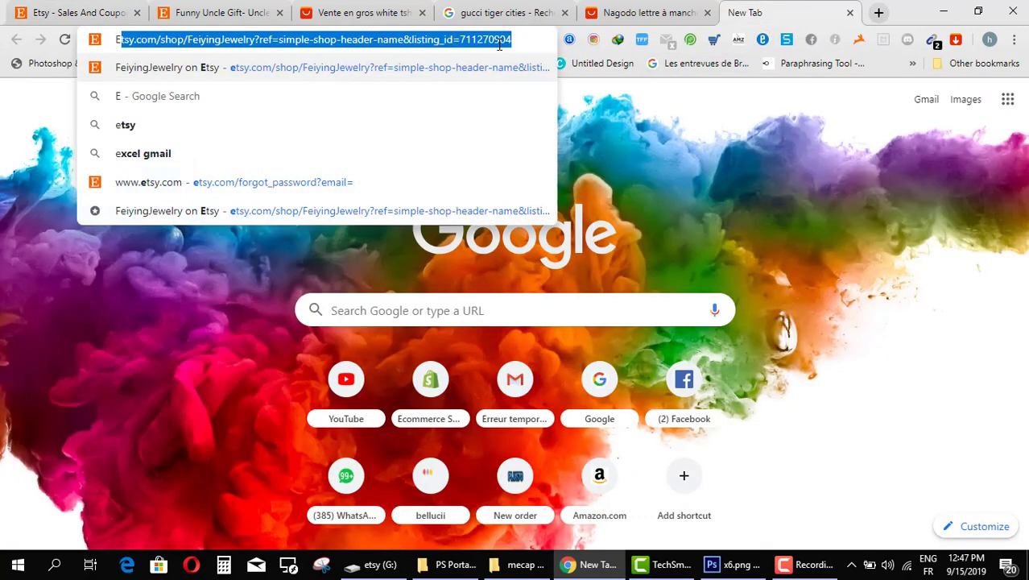
type("t")
key("Return")
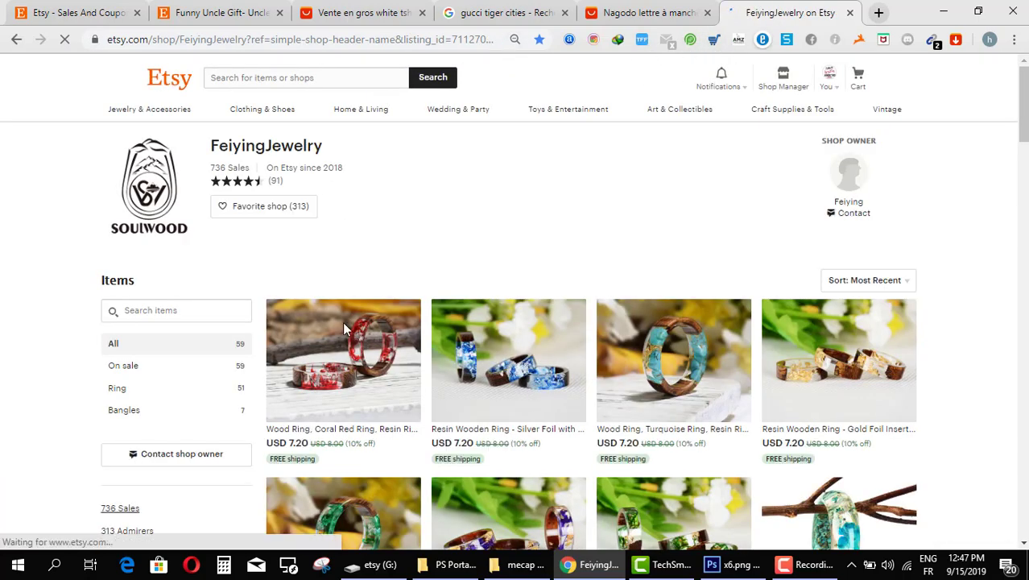
scroll(360, 393, "down", 2)
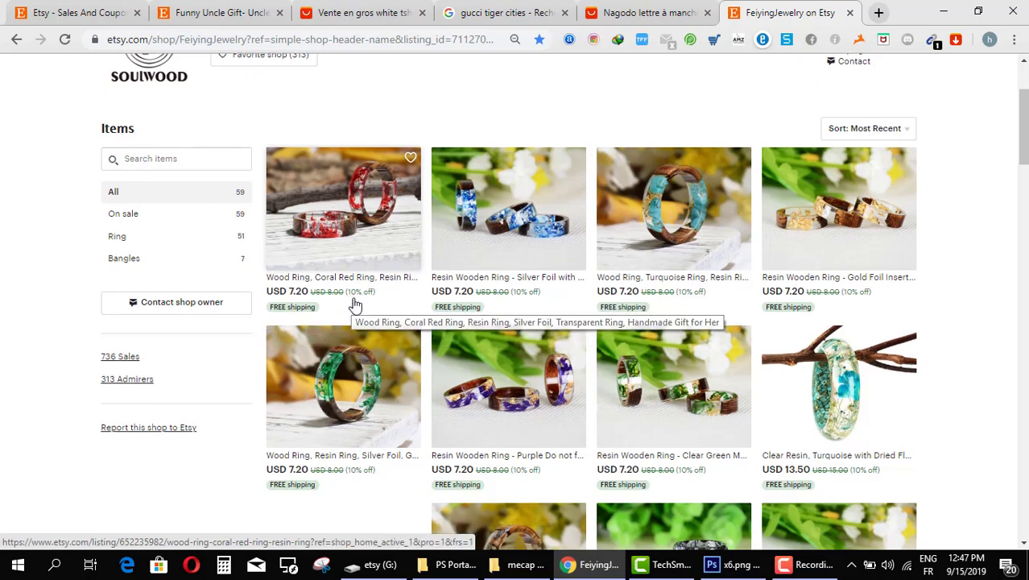
scroll(351, 302, "down", 3)
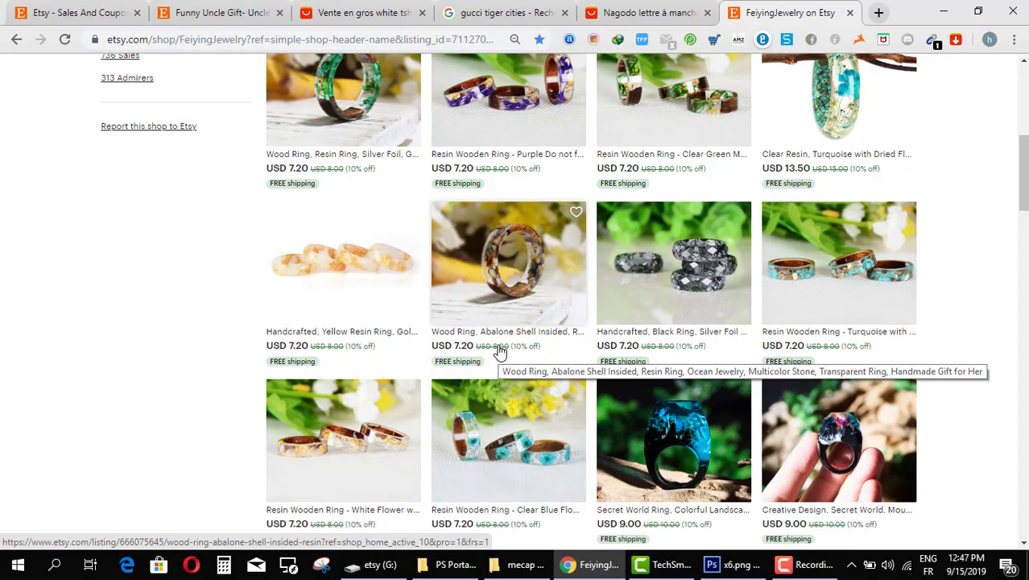
scroll(499, 351, "down", 5)
scroll(497, 348, "up", 11)
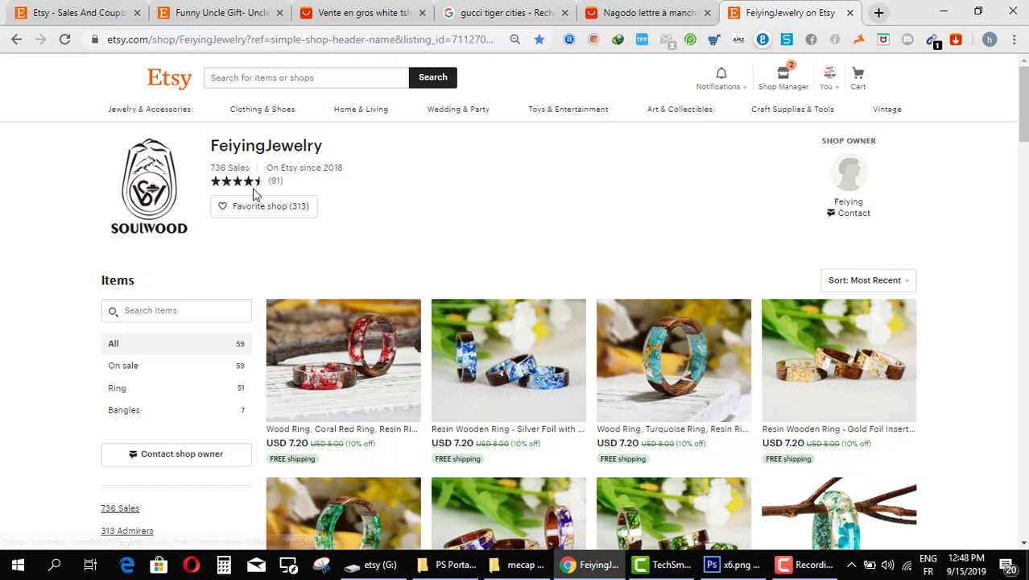
- Search Etsy for "gucci shirt"
left_click(307, 78)
type("GUCCIS")
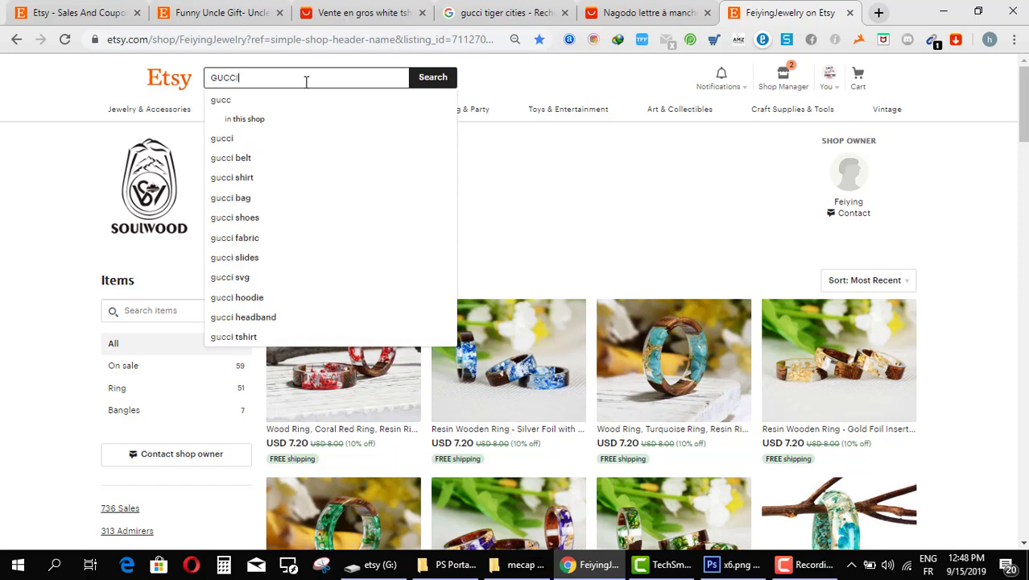
key("BackSpace")
key("BackSpace")
key("BackSpace")
key("BackSpace")
key("BackSpace")
key("BackSpace")
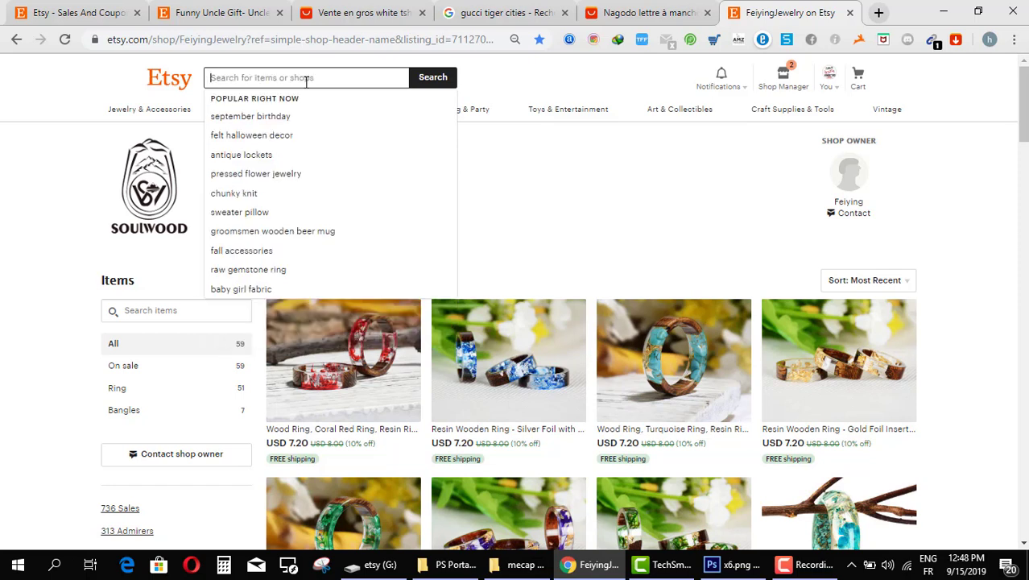
type("guc")
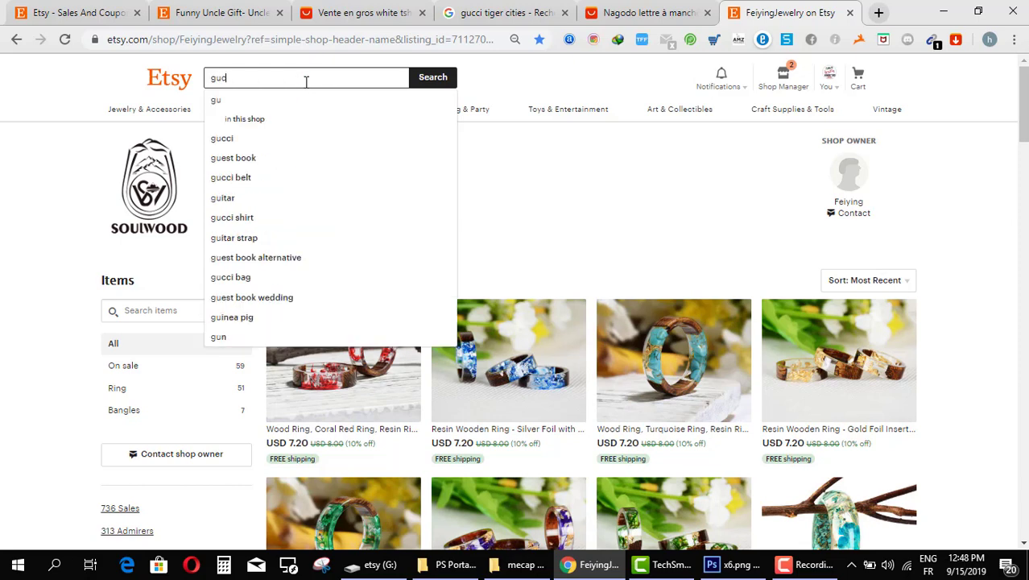
type("ci shirt")
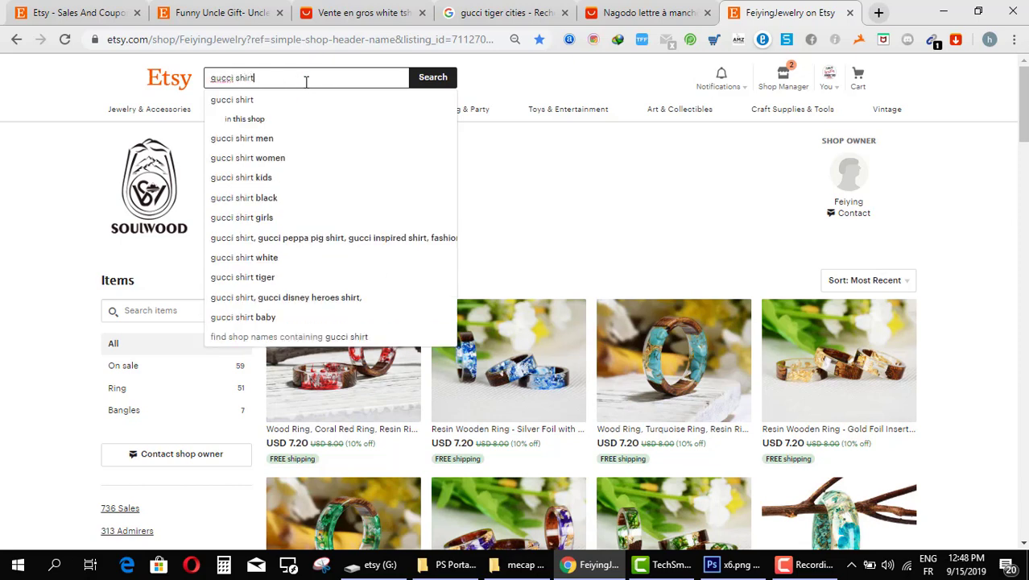
key("Return")
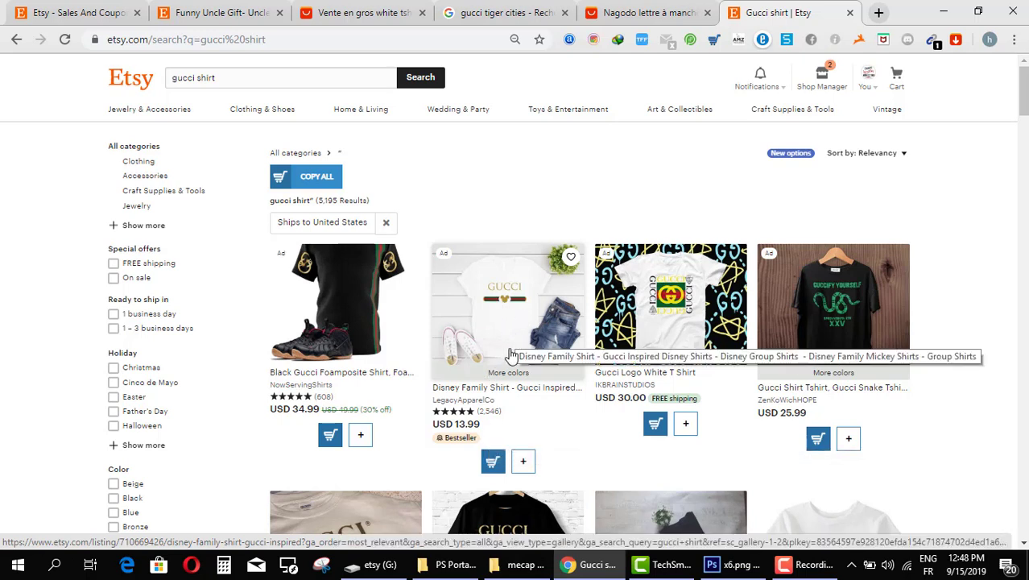
- Open the Gucci-inspired Disney Family Shirt listing in a new window and go to its seller's shop, LegacyApparelCo
right_click(519, 294)
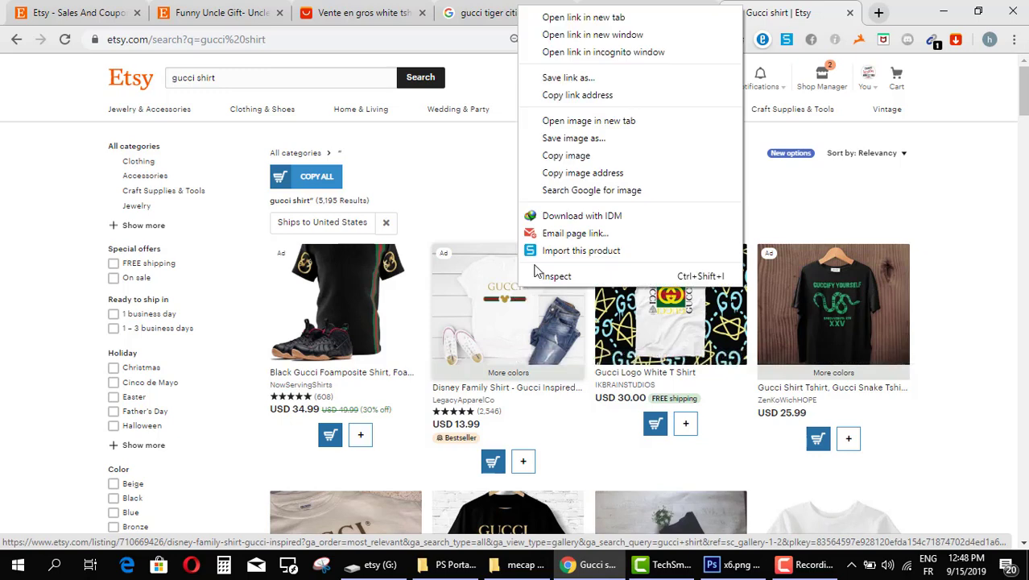
left_click(564, 33)
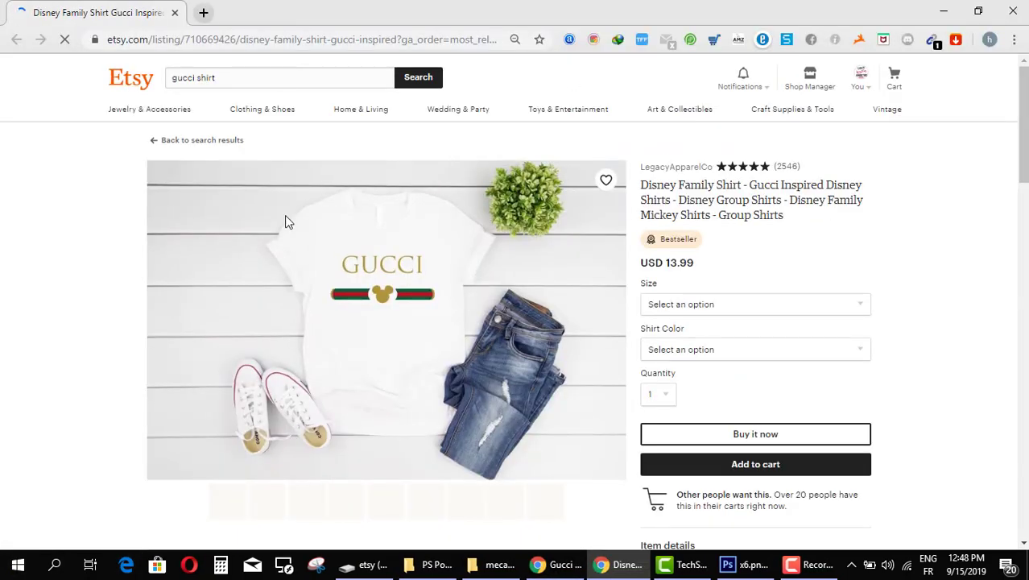
left_click(657, 168)
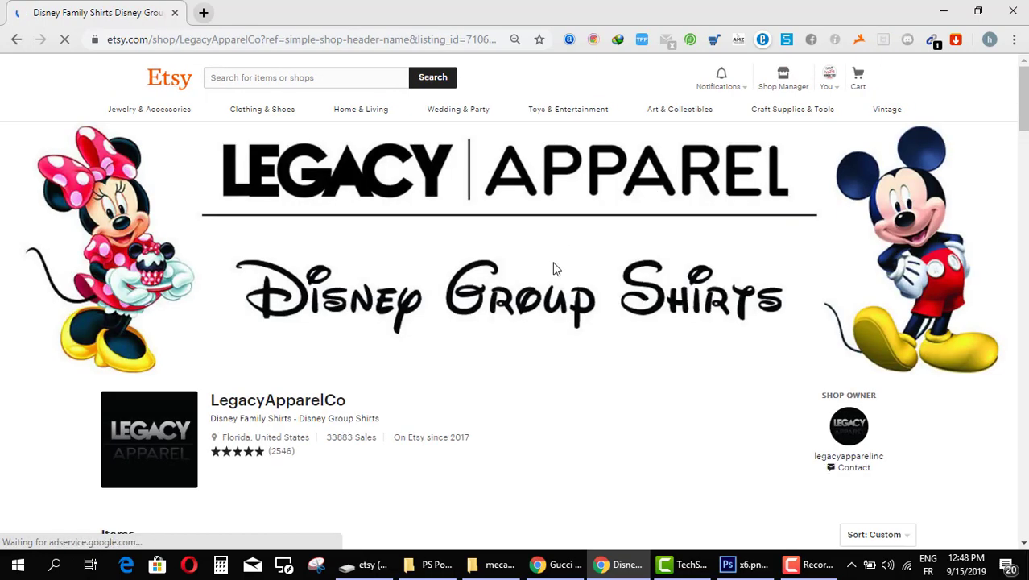
- Examine the LegacyApparelCo shop's sales, founding year and customer reviews
scroll(532, 269, "down", 3)
scroll(451, 278, "up", 1)
scroll(427, 287, "up", 2)
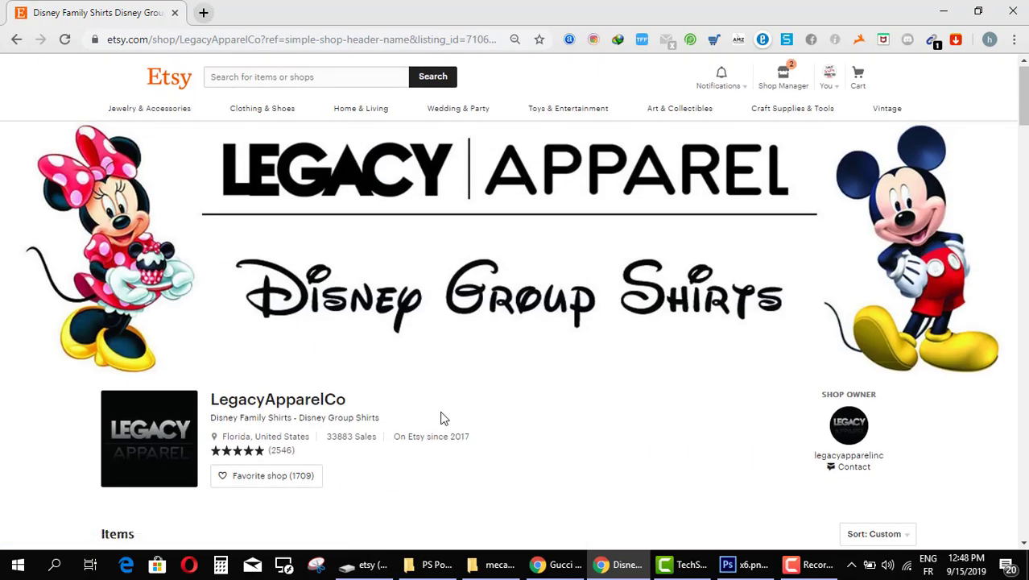
left_click_drag(448, 436, 466, 464)
scroll(344, 441, "down", 15)
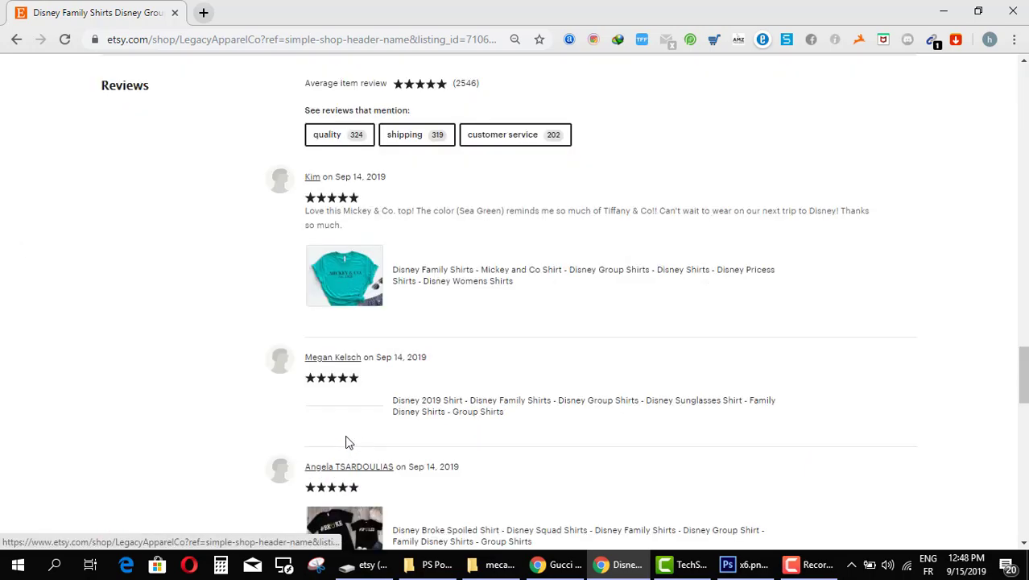
scroll(930, 294, "up", 6)
scroll(413, 483, "up", 10)
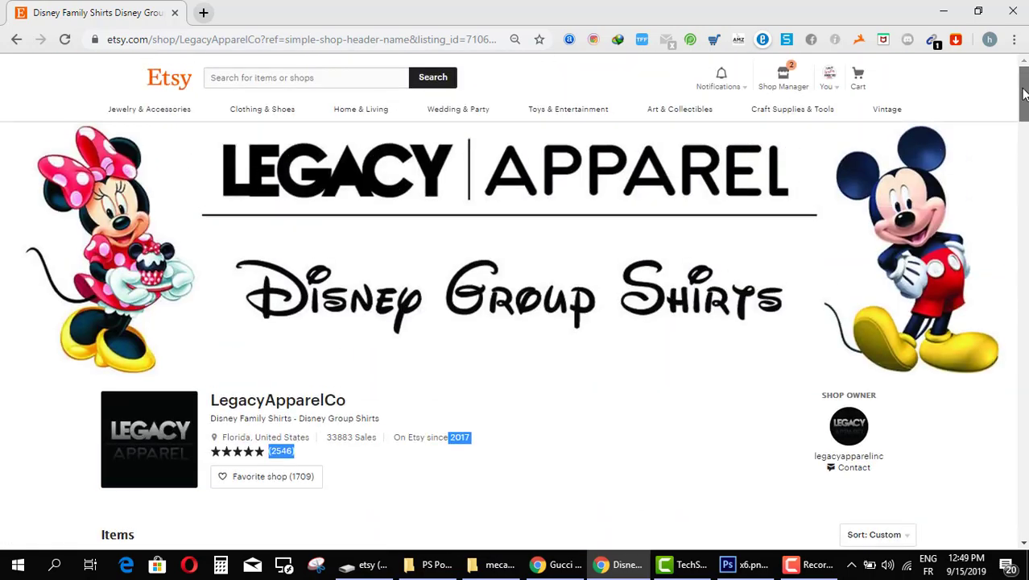
left_click(370, 480)
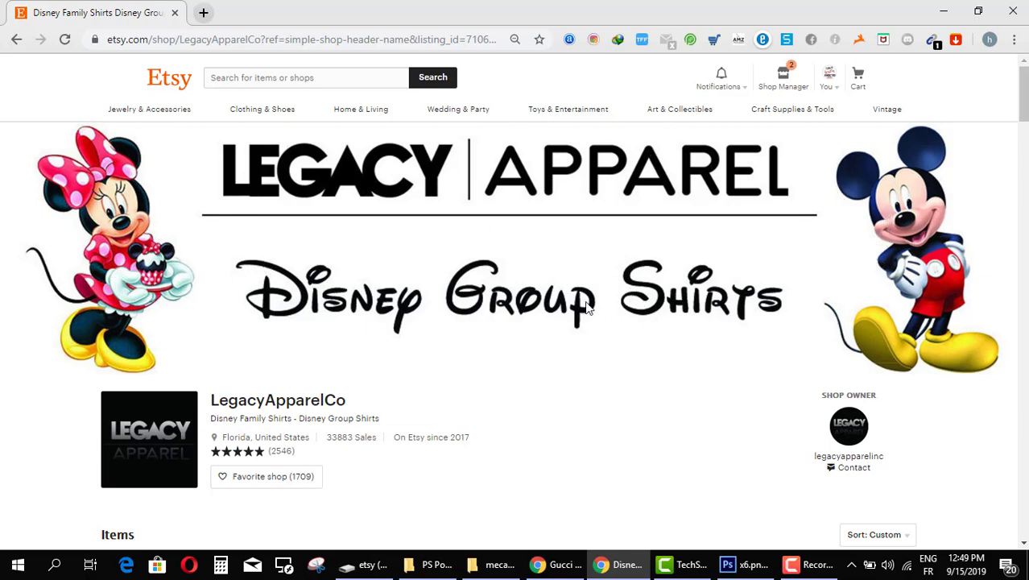
- Examine the prices and designs on the first page of LegacyApparelCo's items for any sale discounts
scroll(555, 311, "down", 5)
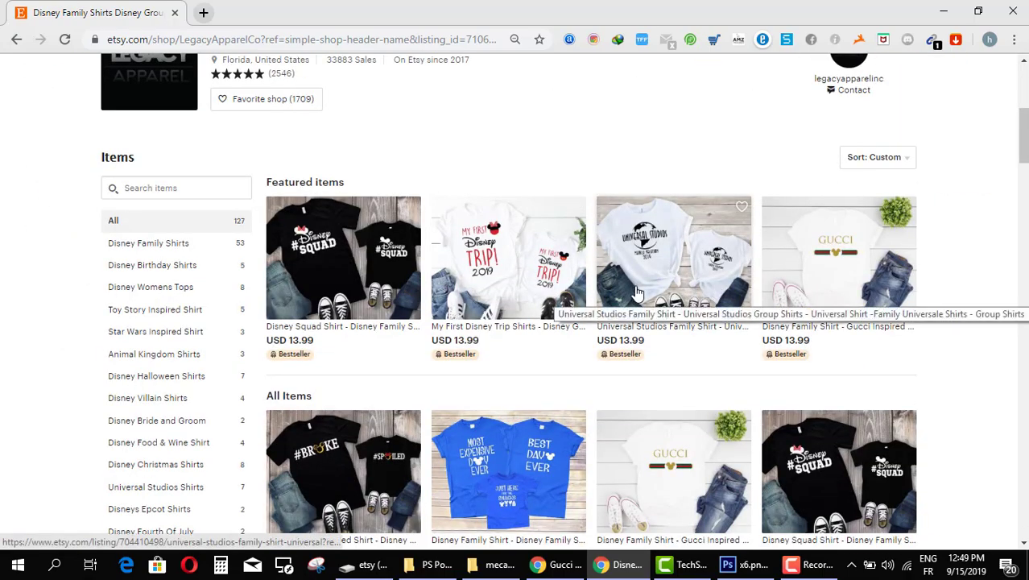
scroll(727, 331, "down", 3)
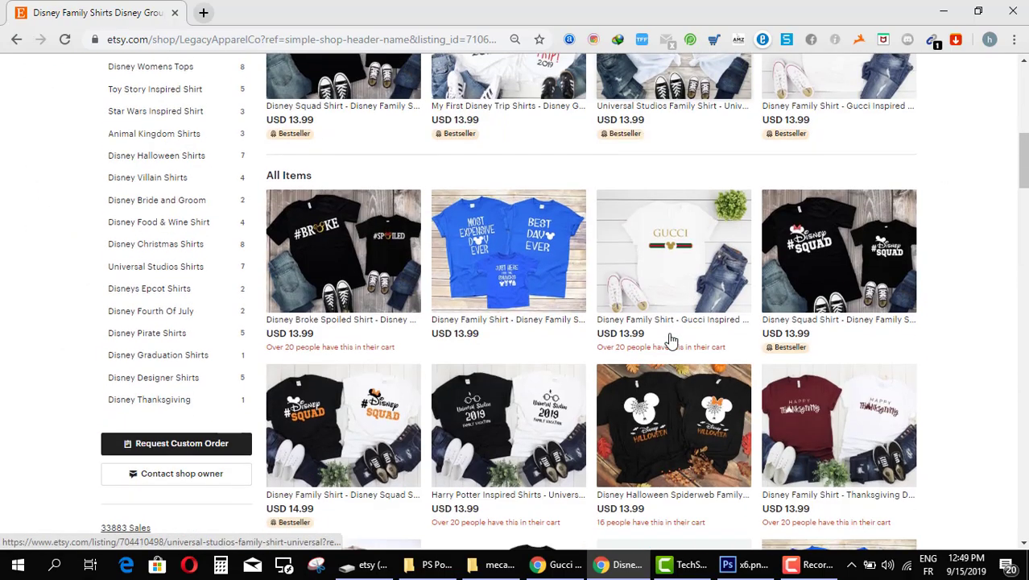
scroll(673, 266, "down", 6)
scroll(609, 376, "down", 5)
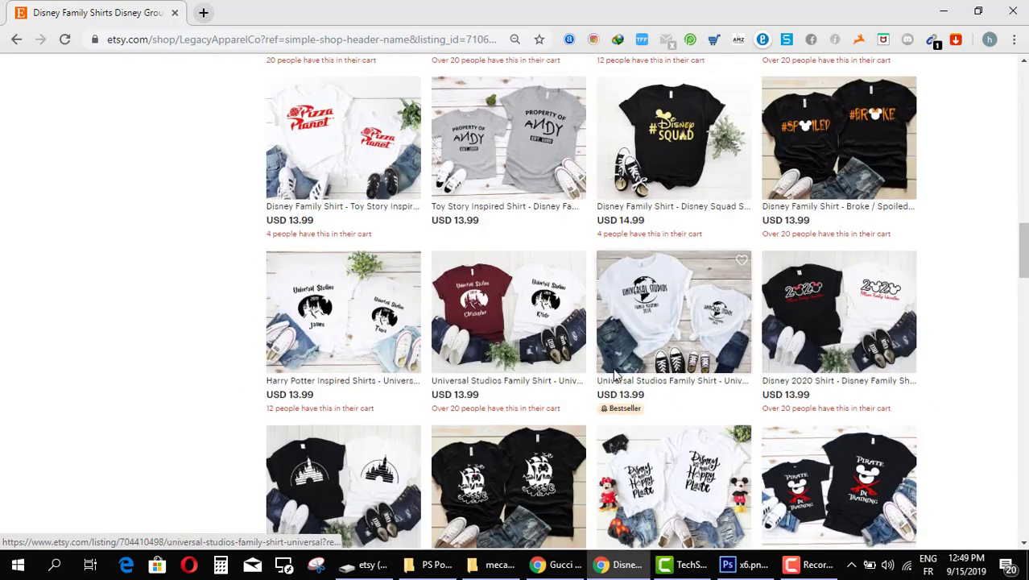
scroll(546, 236, "up", 2)
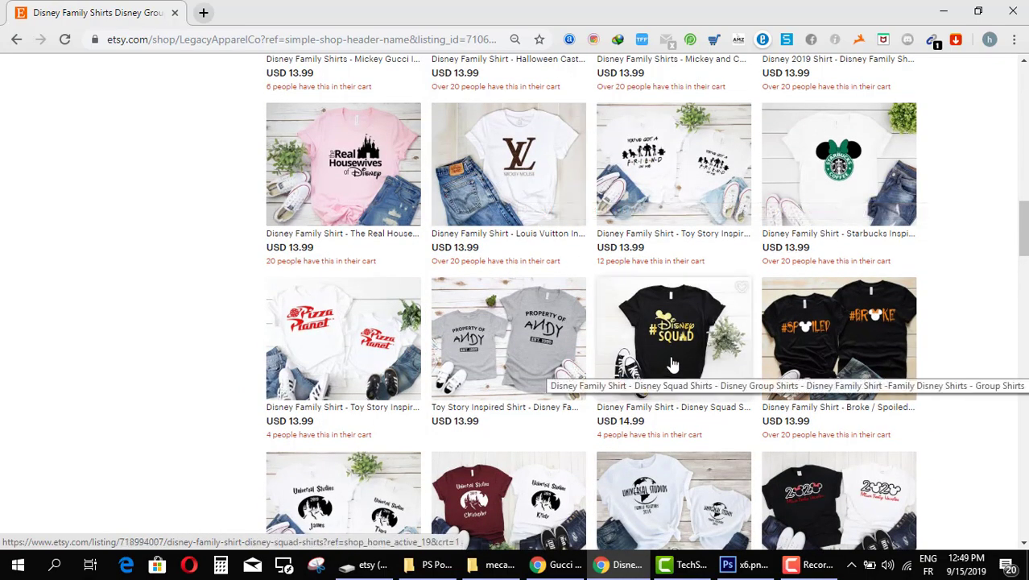
scroll(672, 364, "down", 3)
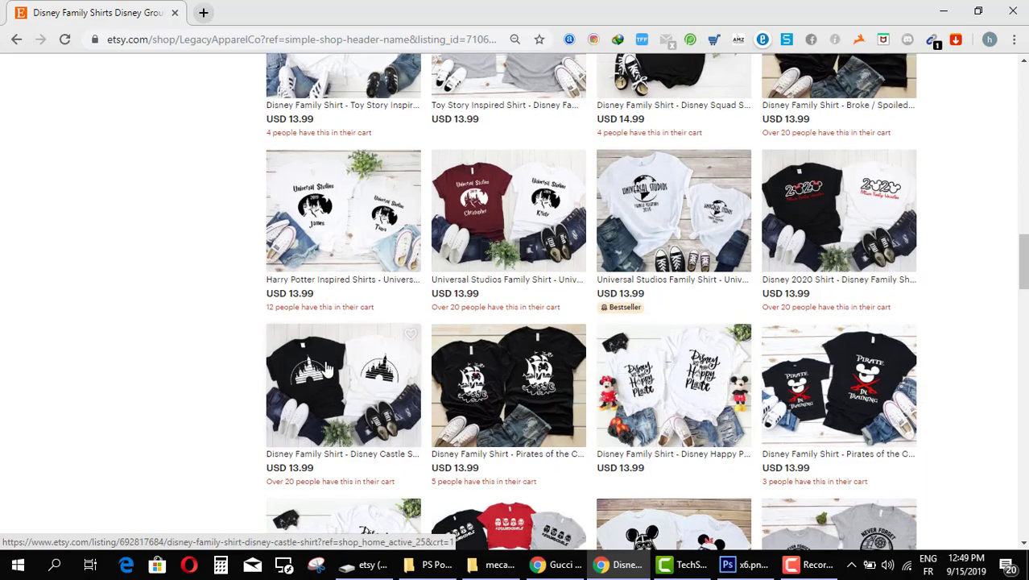
scroll(352, 367, "down", 4)
scroll(259, 367, "down", 5)
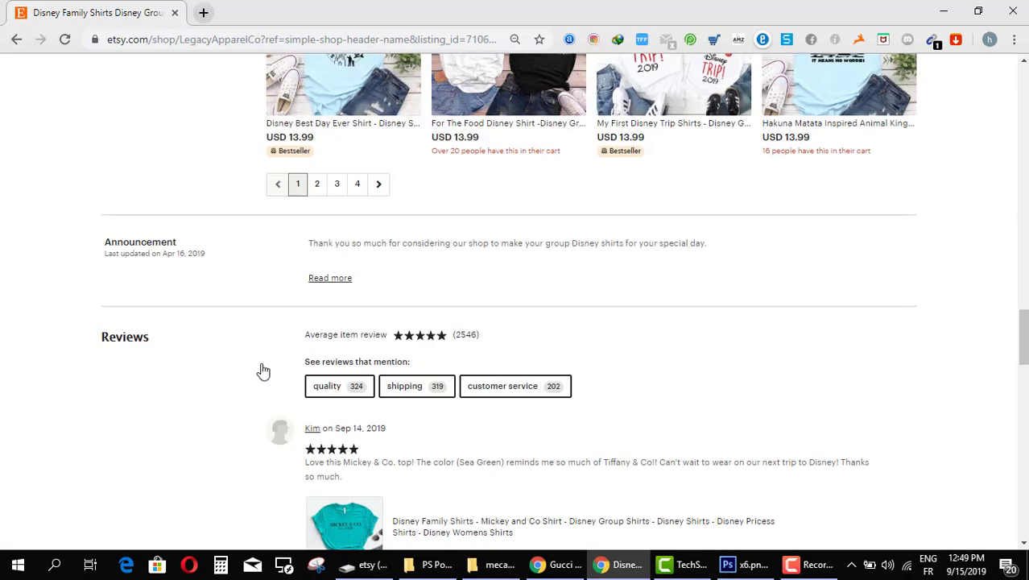
- Browse the second page of the shop's items, then close the shop's window to return to the search results
scroll(259, 367, "up", 3)
left_click(319, 411)
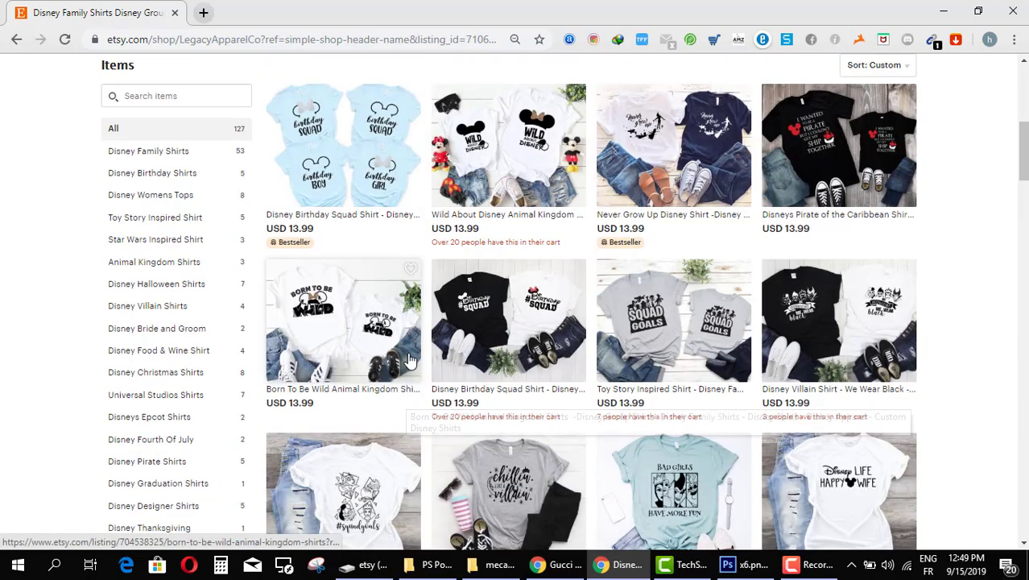
scroll(498, 337, "down", 5)
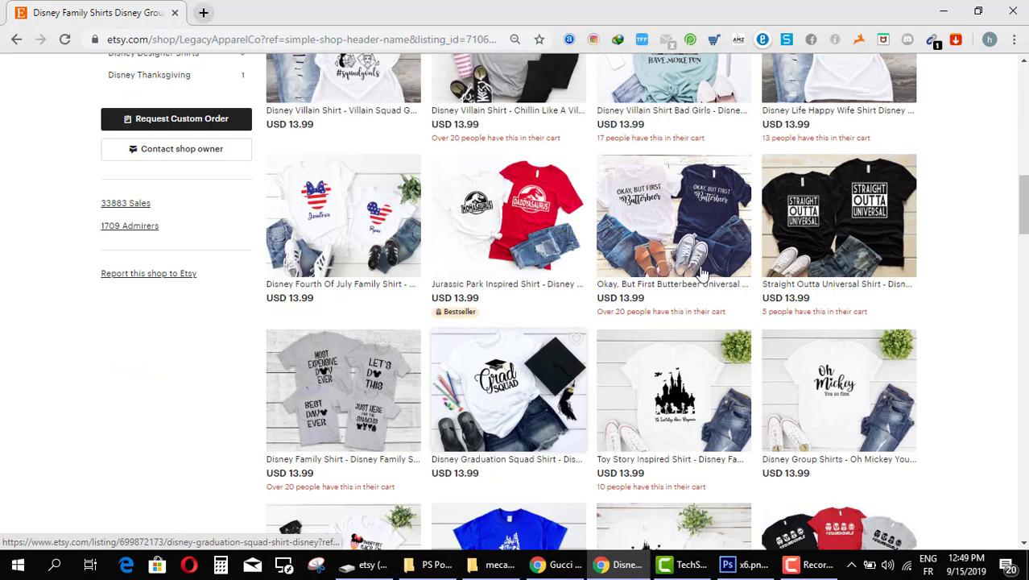
left_click_drag(1025, 229, 1026, 74)
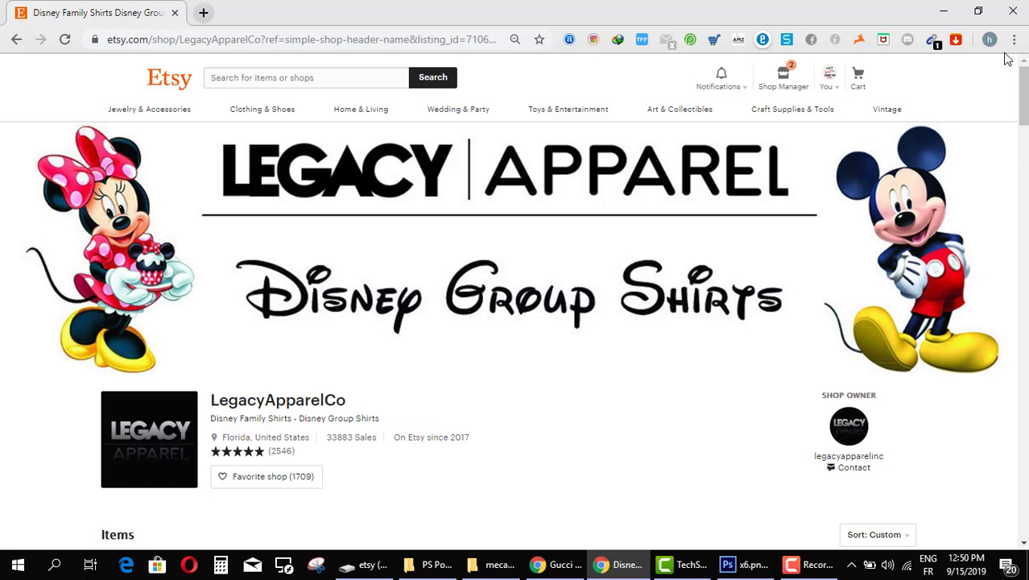
left_click(1013, 10)
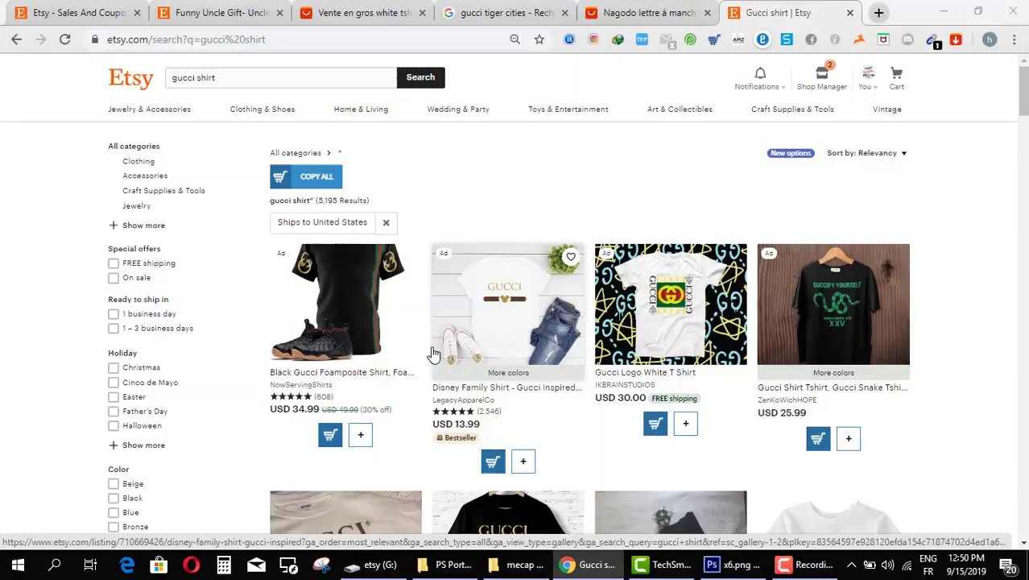
- Examine further gucci shirt search results for the discounts and free shipping offered by other shops
scroll(432, 355, "down", 3)
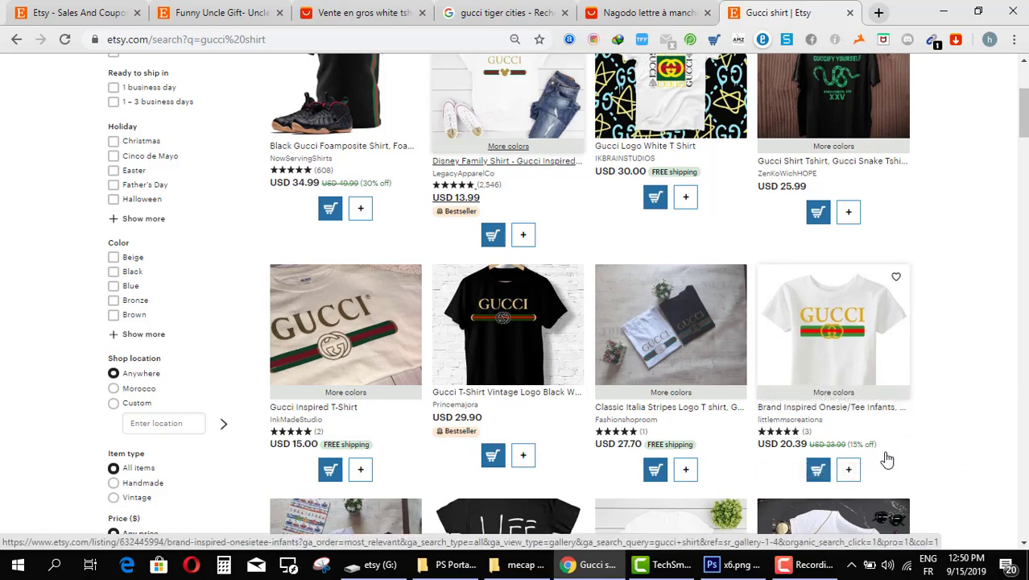
scroll(887, 459, "down", 1)
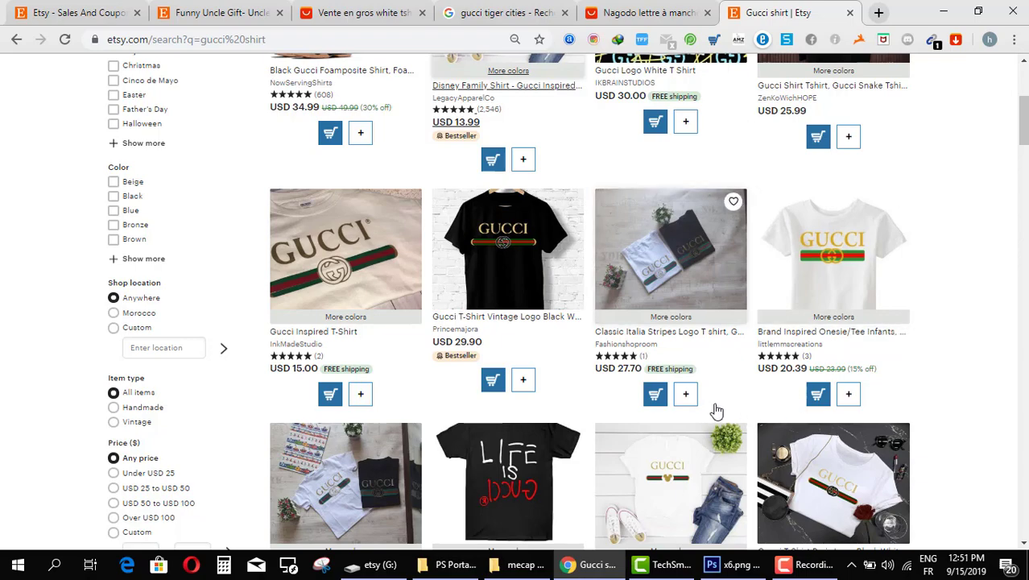
scroll(727, 398, "down", 3)
left_click_drag(1023, 142, 1022, 165)
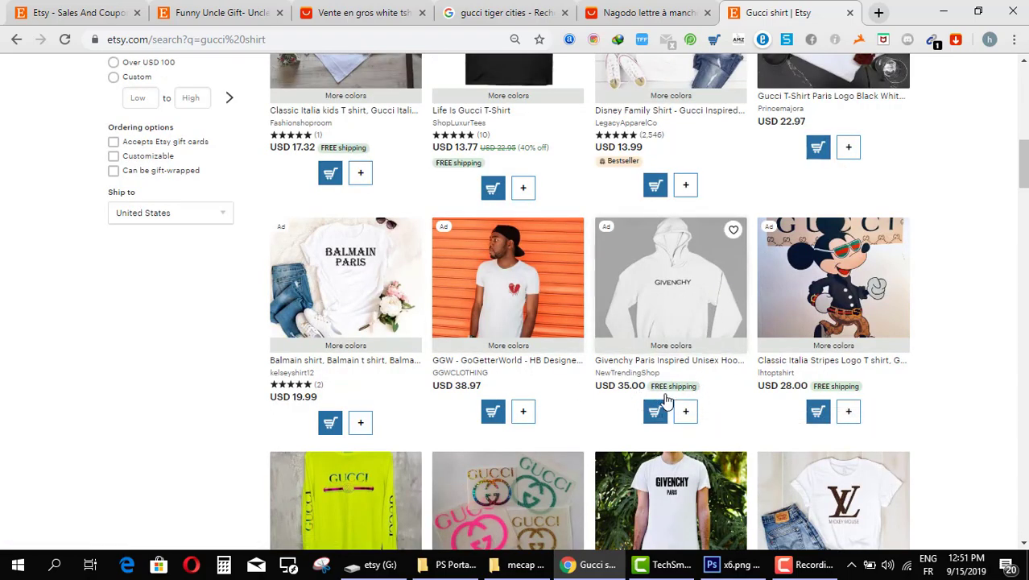
scroll(581, 400, "down", 5)
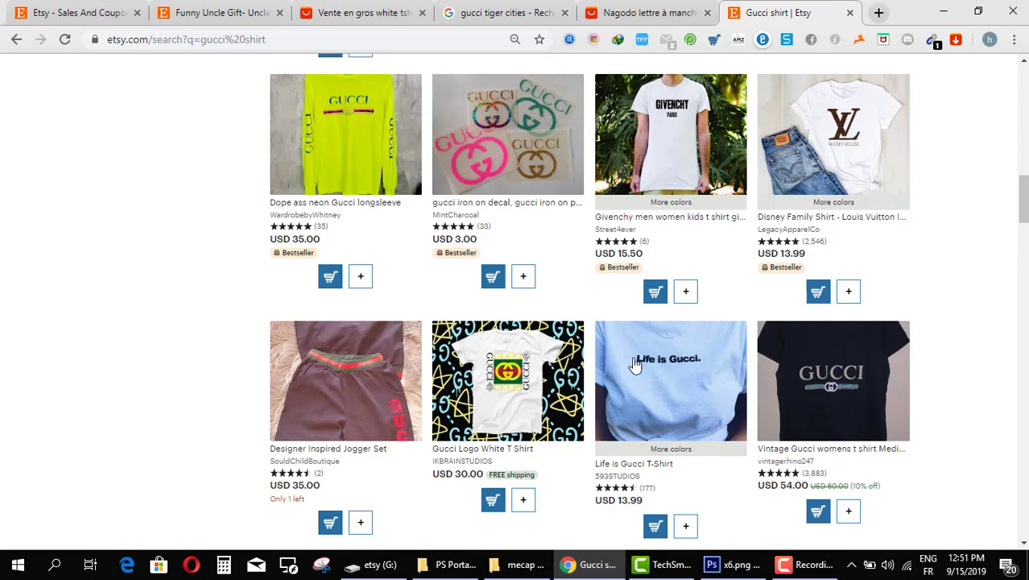
scroll(586, 346, "down", 5)
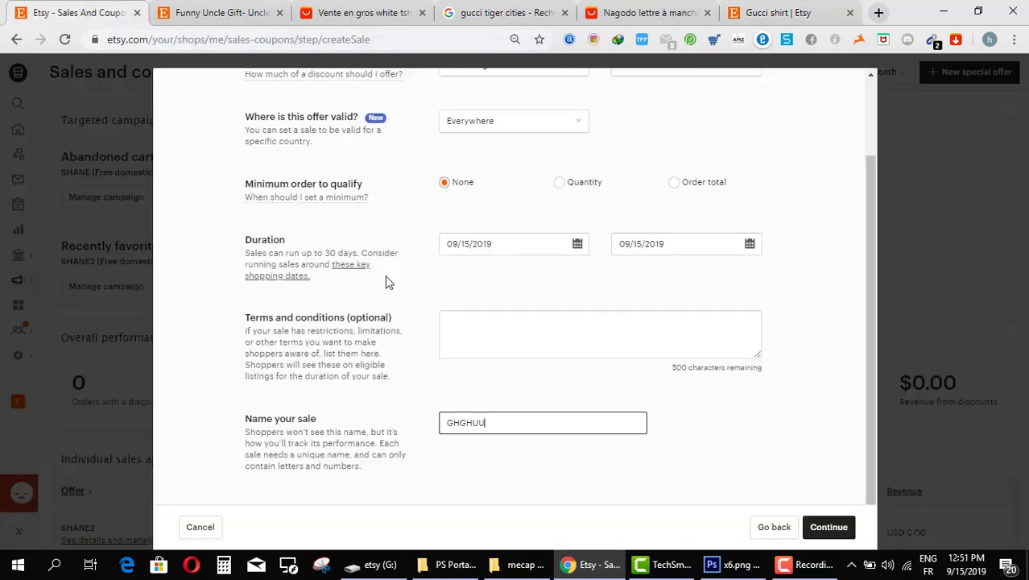
- Restart the sale setup and offer free standard shipping for domestic orders only
left_click(771, 533)
left_click(281, 365)
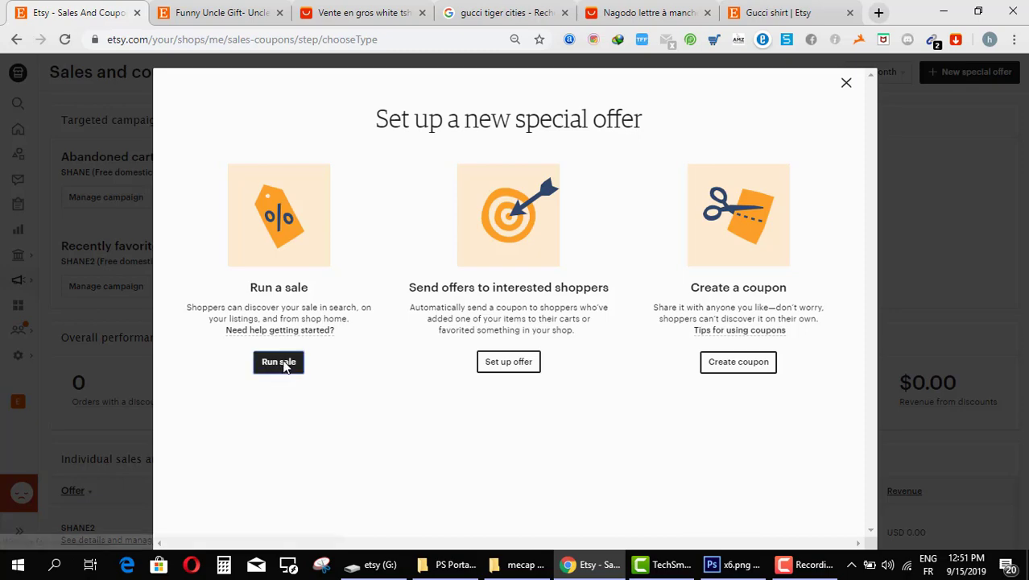
left_click(525, 162)
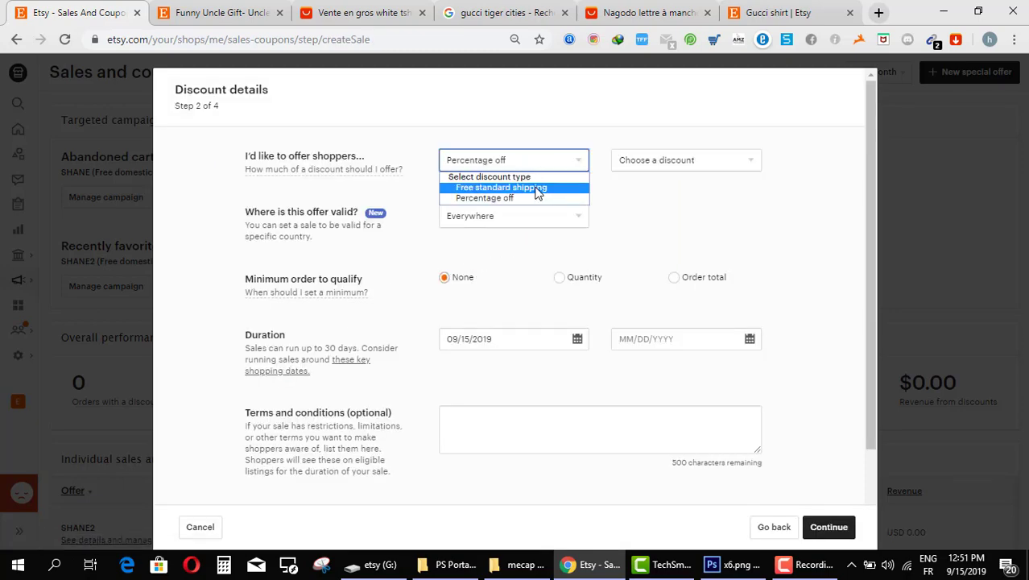
left_click(537, 189)
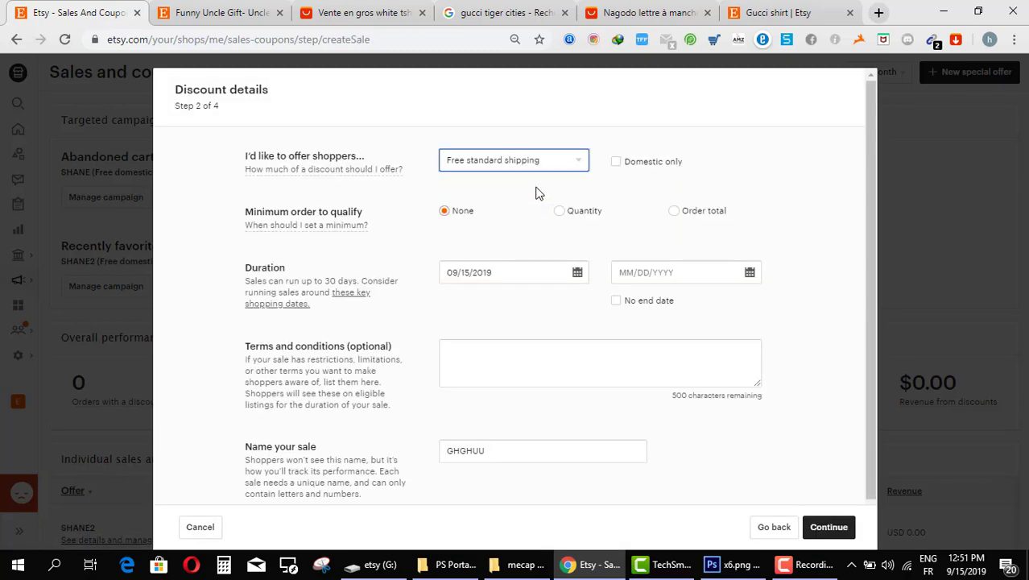
left_click(616, 164)
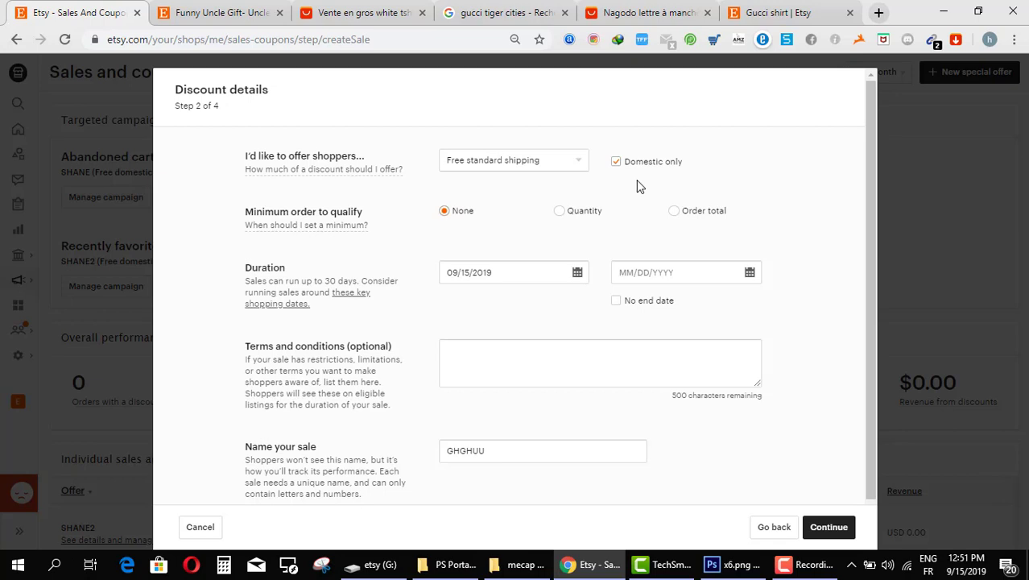
- Examine the start and end date calendars and the name field of the free shipping sale
left_click(534, 272)
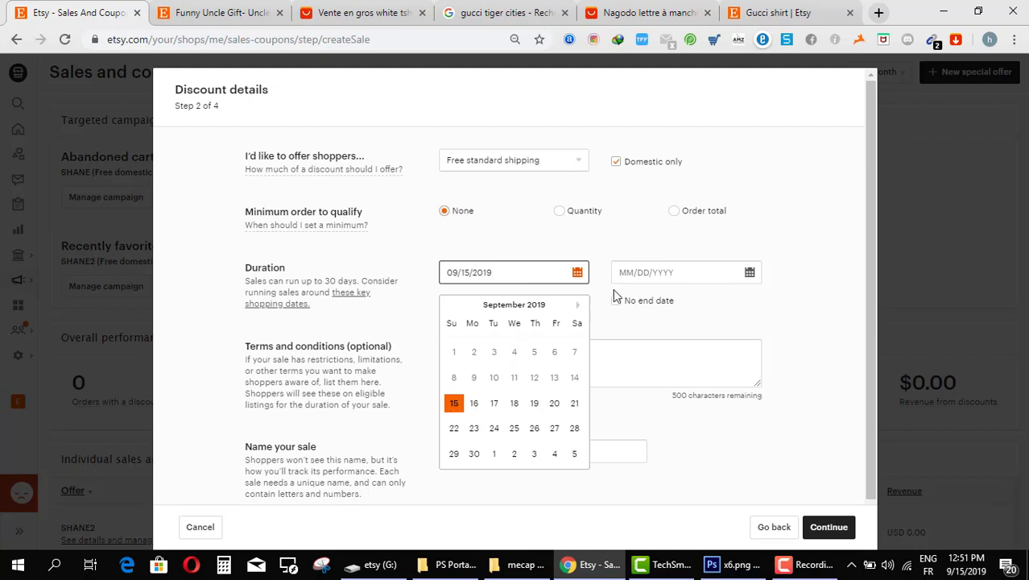
left_click(669, 273)
left_click(526, 272)
left_click(626, 276)
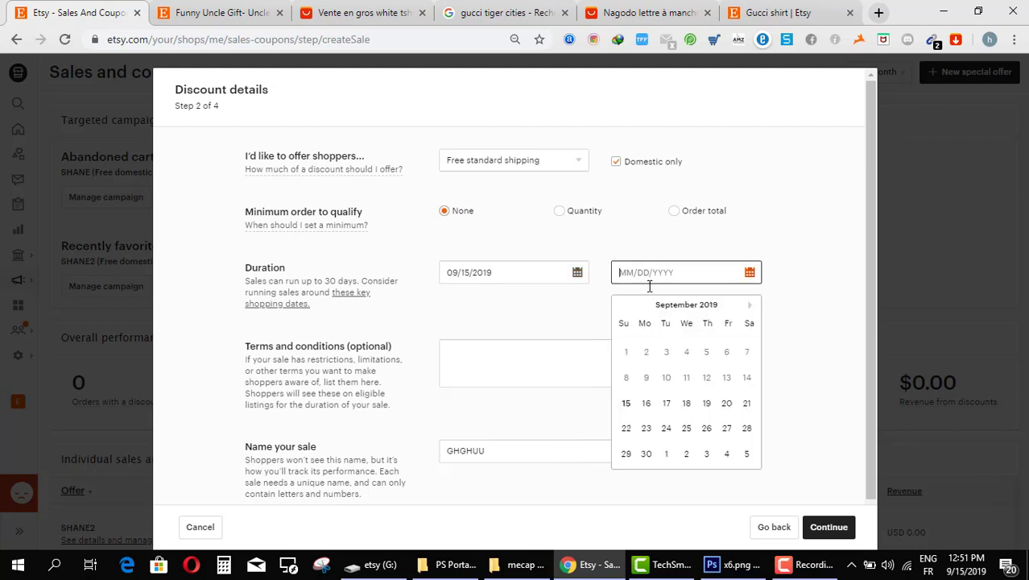
left_click(561, 310)
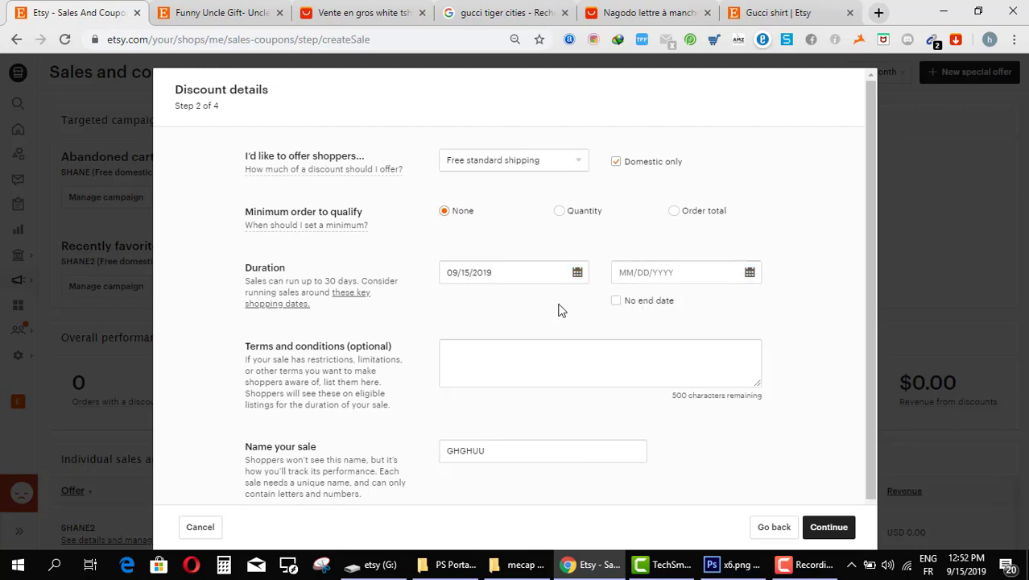
scroll(584, 386, "down", 1)
left_click(579, 425)
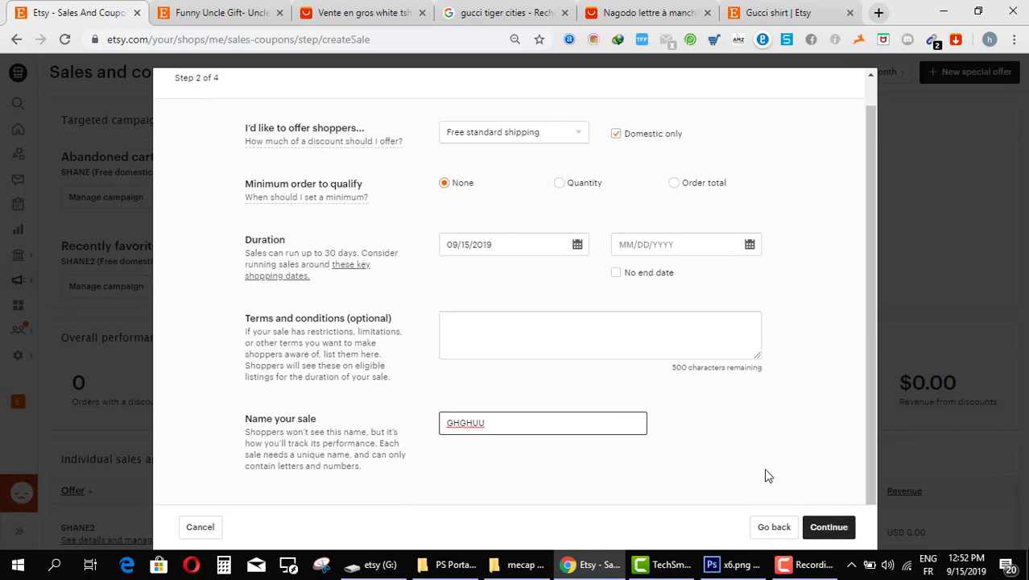
scroll(767, 435, "up", 1)
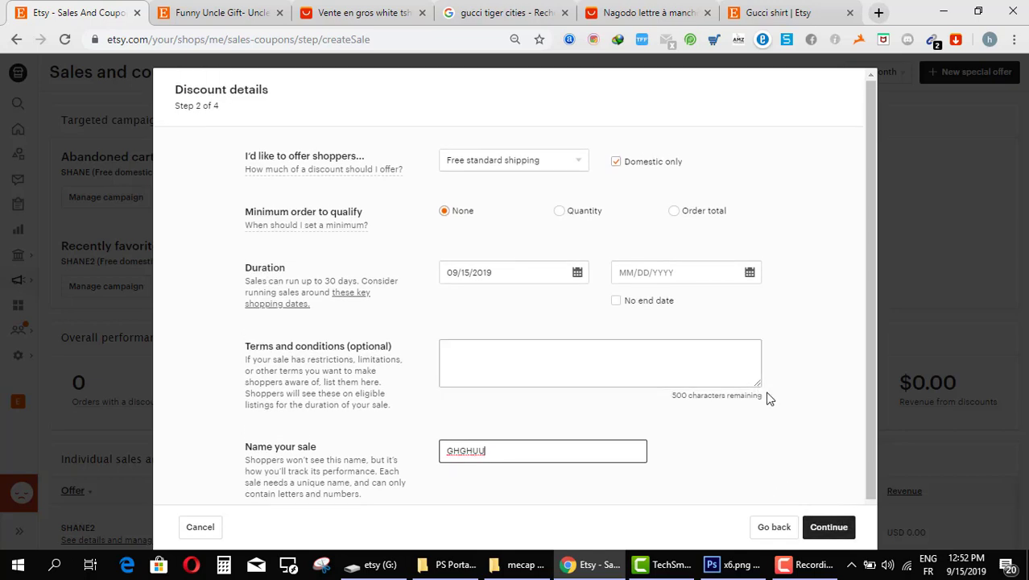
- Remove the domestic-only limit, try a minimum order quantity of 35, and reset the quantity to 0
left_click(616, 162)
left_click(560, 212)
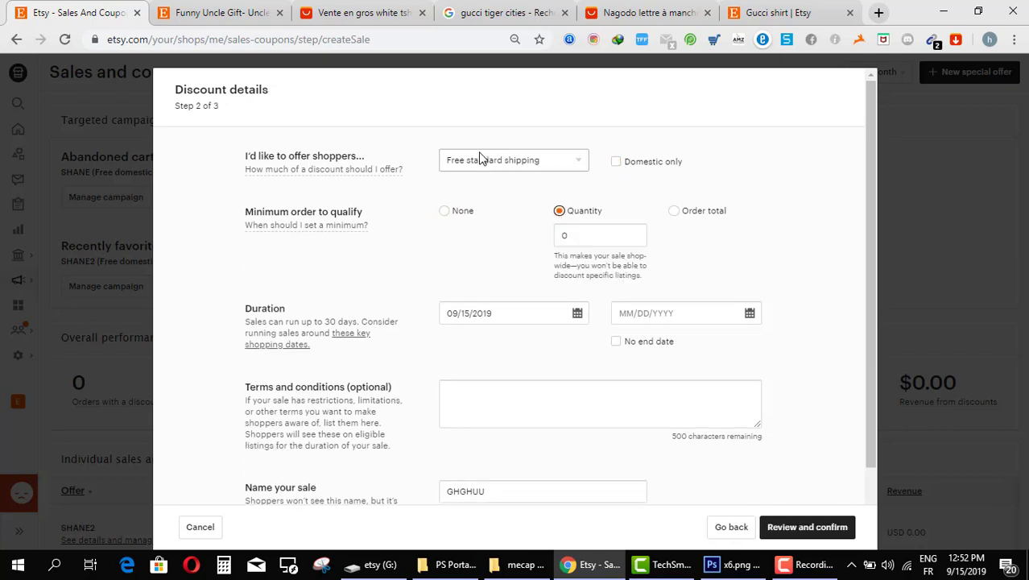
double_click(590, 232)
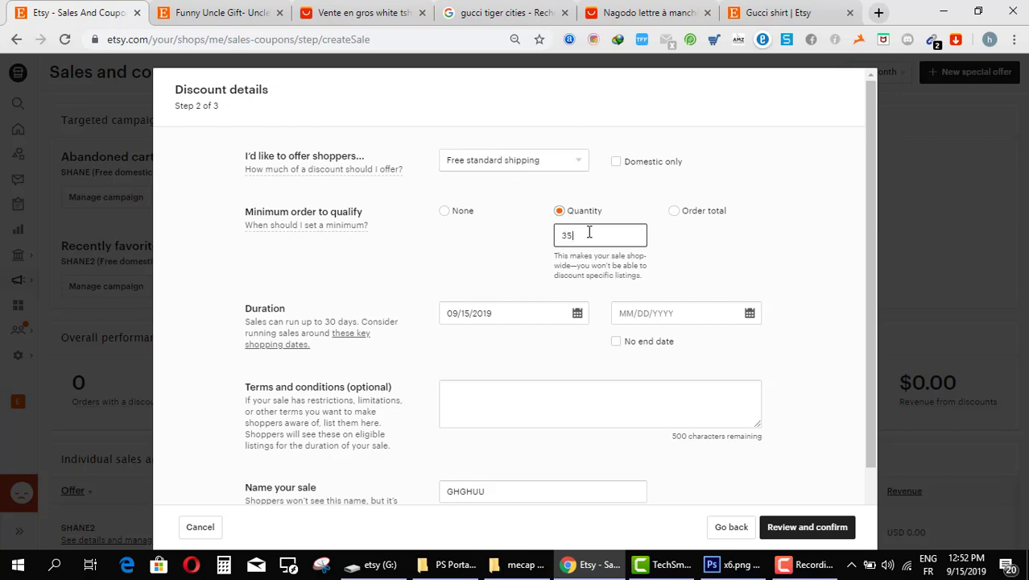
left_click(721, 257)
double_click(590, 235)
type("0")
- Require a minimum order total of $2.00 for the sale
left_click(674, 211)
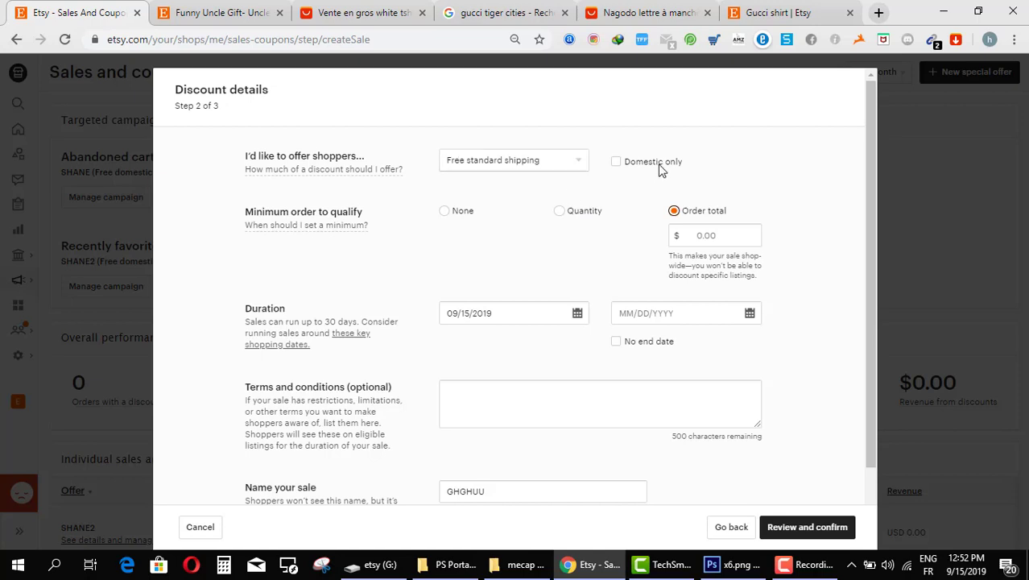
left_click(705, 236)
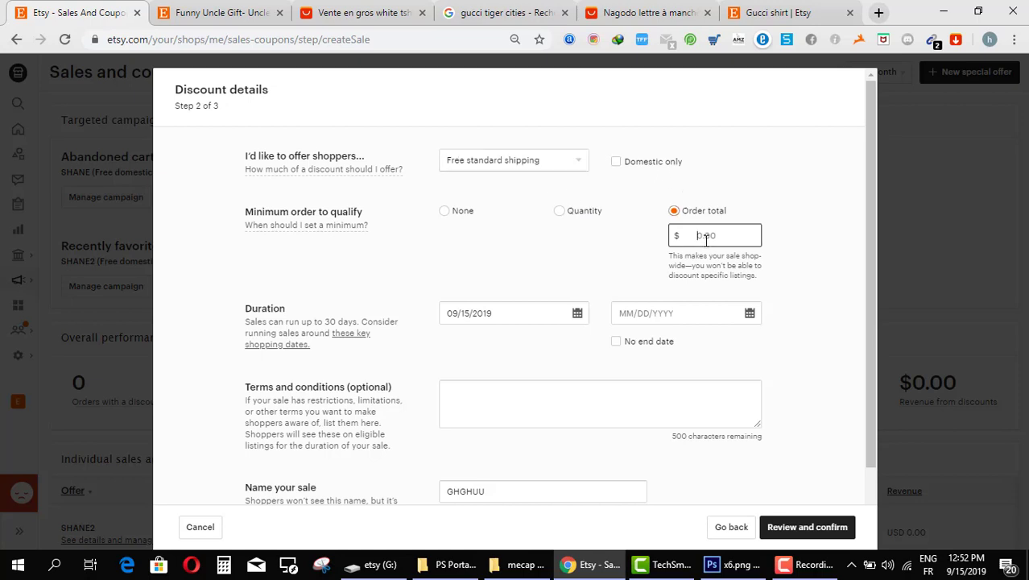
type("2")
left_click(815, 246)
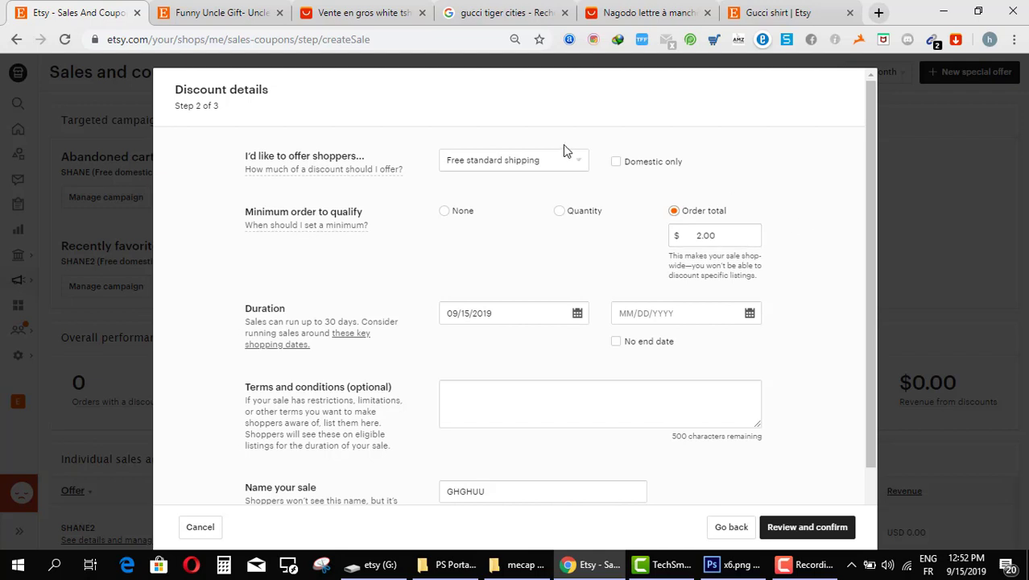
- Switch the offer to a percentage discount and look through the countries where it can be valid
left_click(555, 165)
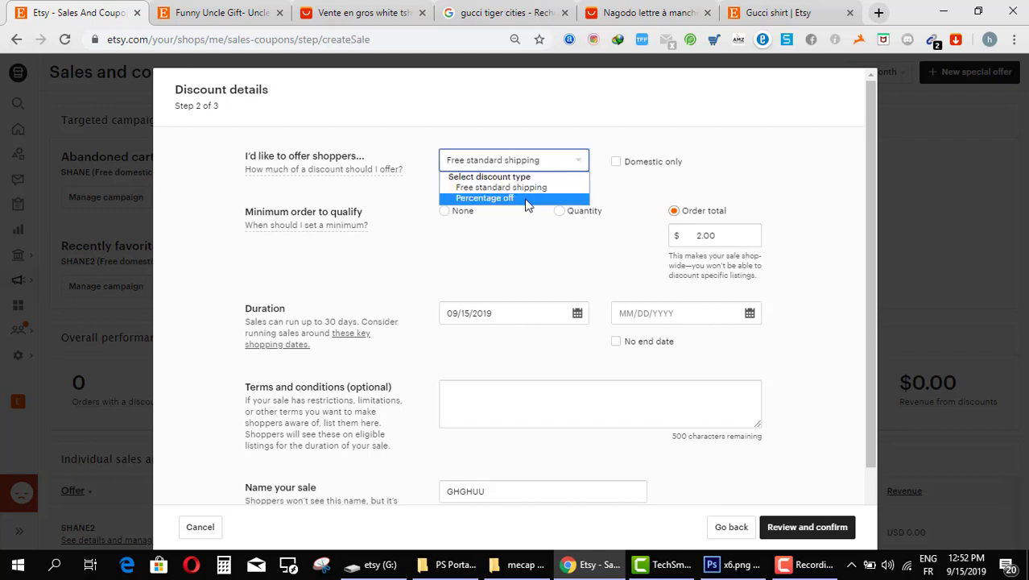
left_click(525, 198)
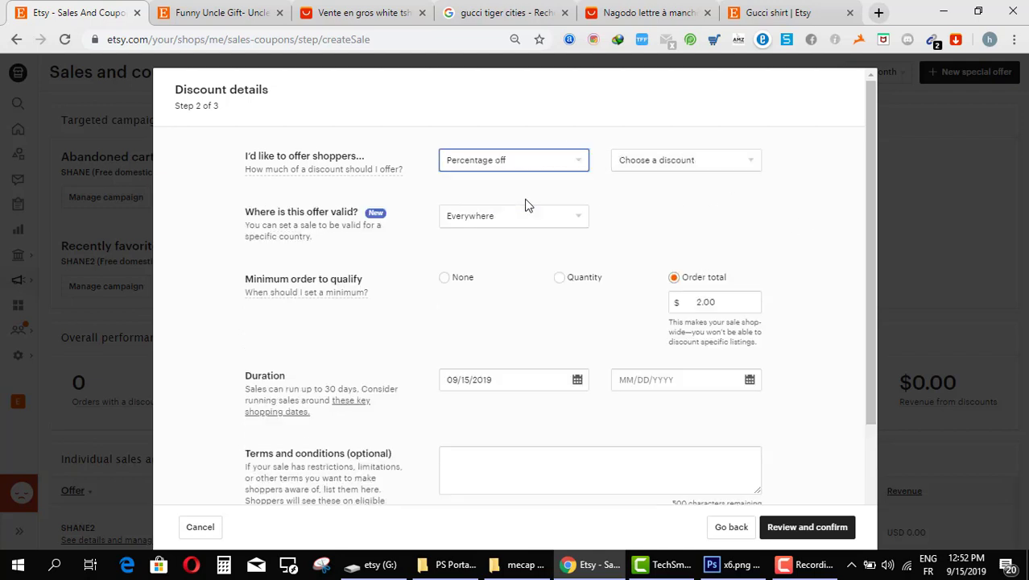
left_click(574, 223)
scroll(531, 318, "down", 5)
scroll(532, 324, "down", 20)
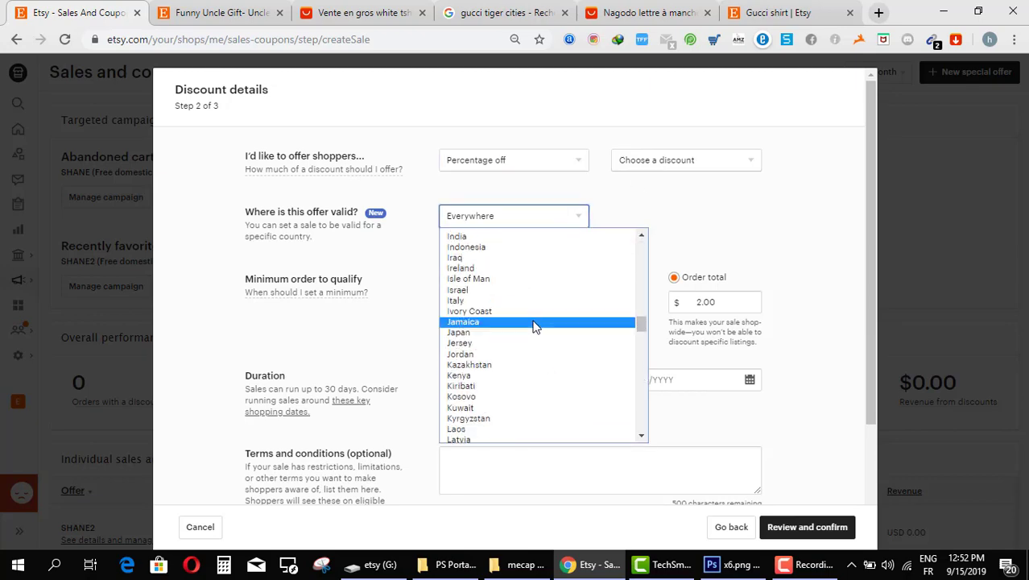
scroll(534, 326, "up", 20)
scroll(538, 329, "up", 20)
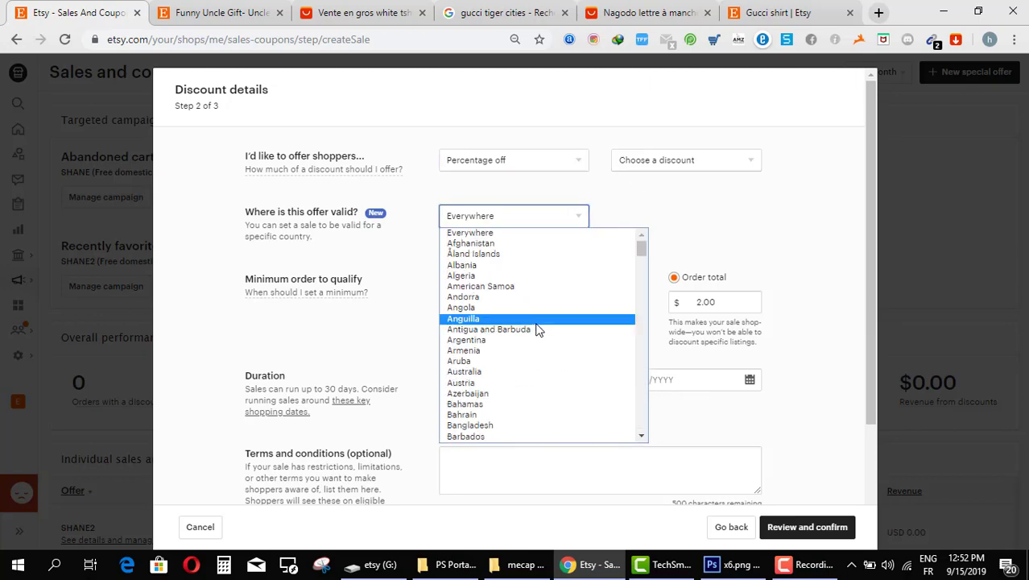
left_click(638, 205)
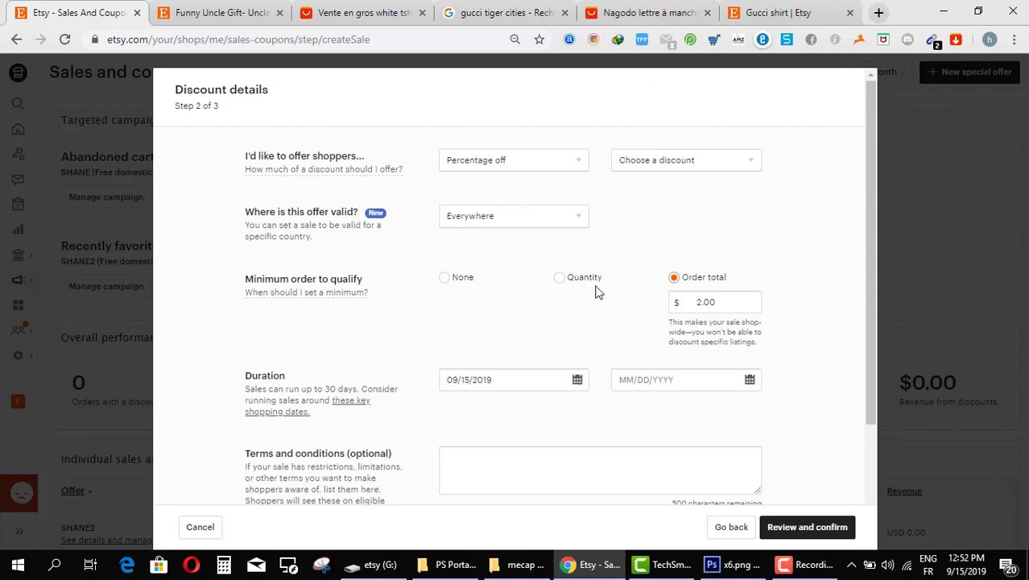
scroll(633, 306, "down", 1)
scroll(634, 306, "up", 1)
- Set the offer to Percentage off at 15% with no minimum order
left_click(547, 161)
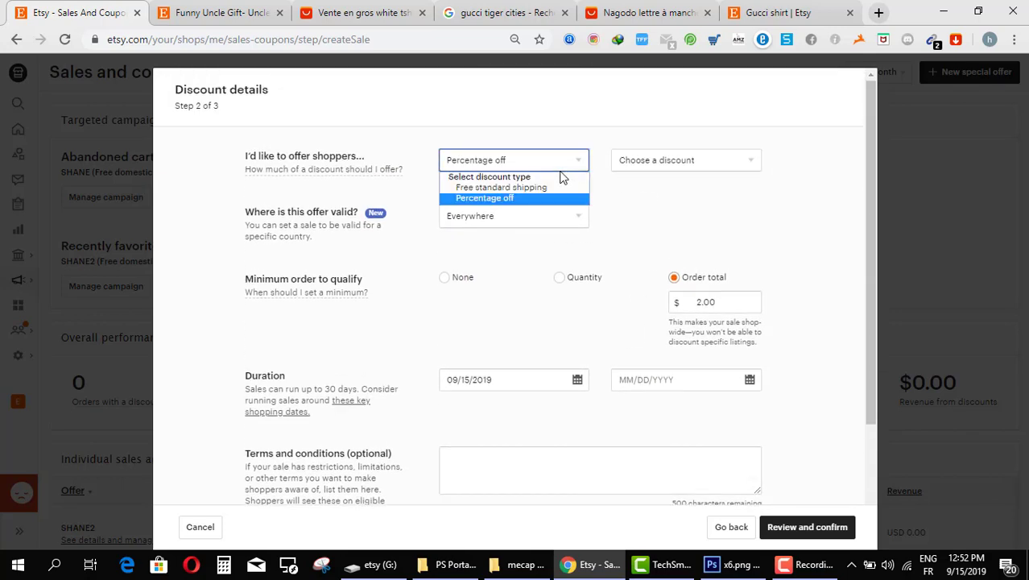
left_click(536, 187)
left_click(530, 165)
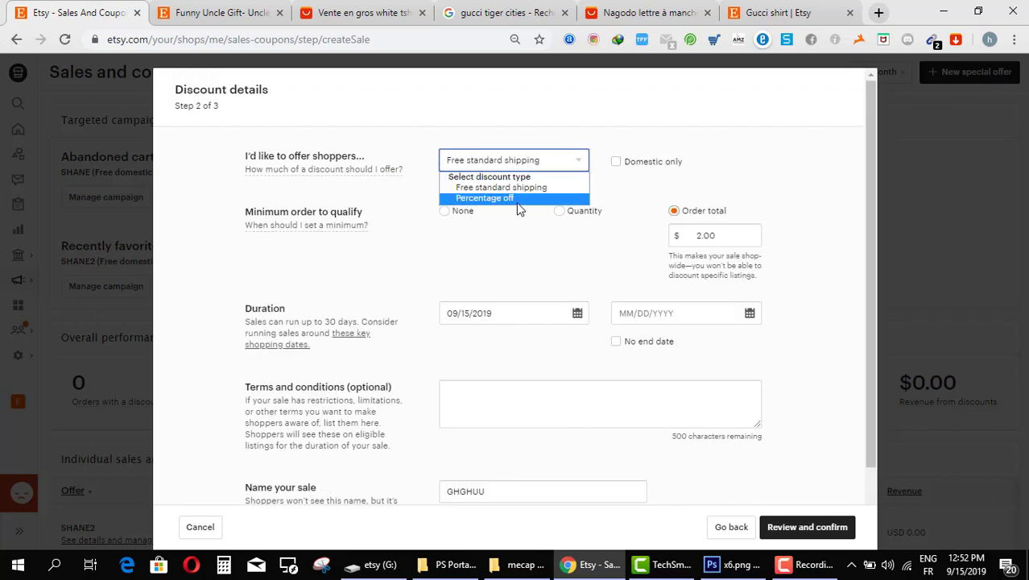
left_click(517, 199)
left_click(636, 160)
left_click(636, 199)
scroll(548, 242, "down", 1)
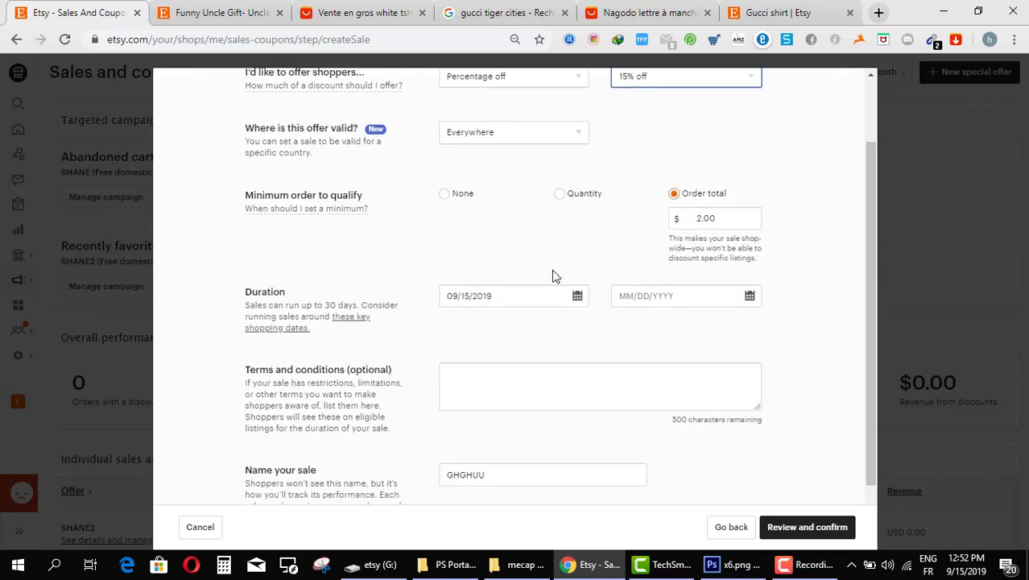
scroll(595, 258, "up", 1)
left_click(470, 228)
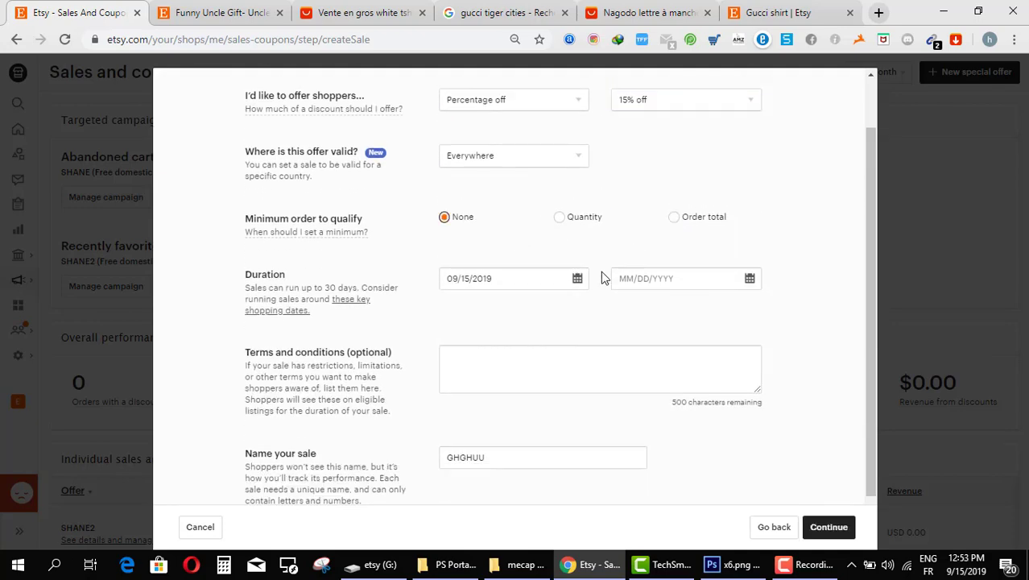
- Set the sale's end date to 09/15/2019 and continue to the choice of discounted listings
left_click(671, 278)
left_click(627, 410)
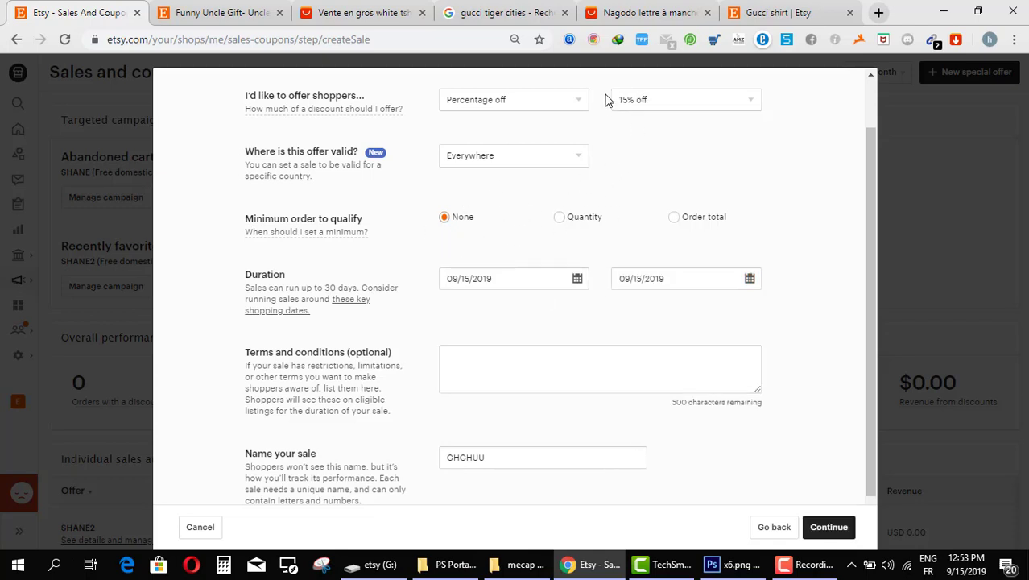
scroll(528, 329, "down", 1)
left_click(830, 525)
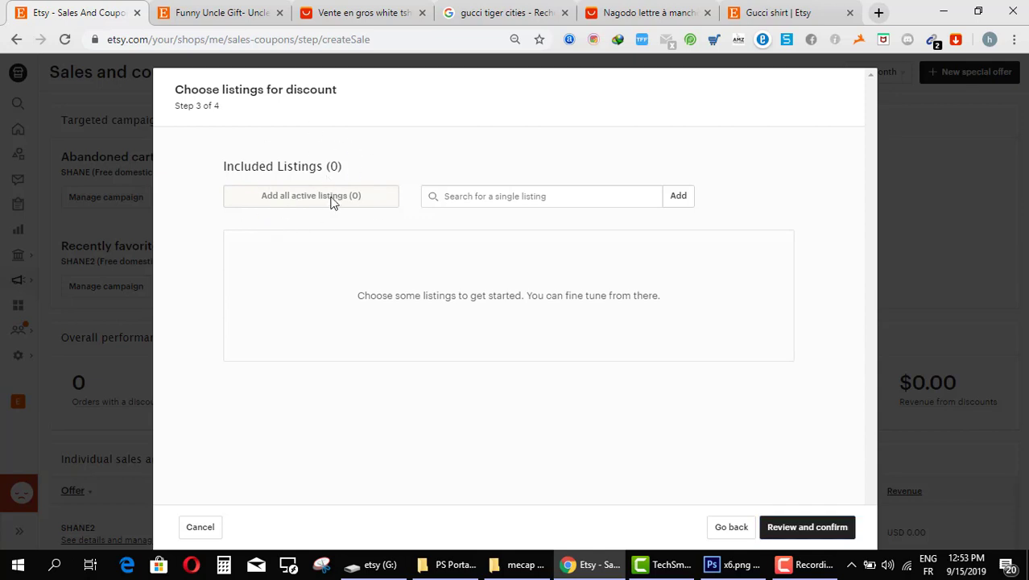
- Search for "gucci", include the Fashion Style Gucci, inspired Designs Designer Fashion-Unisex and chateau marmont shirt listings, and proceed to the sale review
left_click(505, 198)
type("gucci")
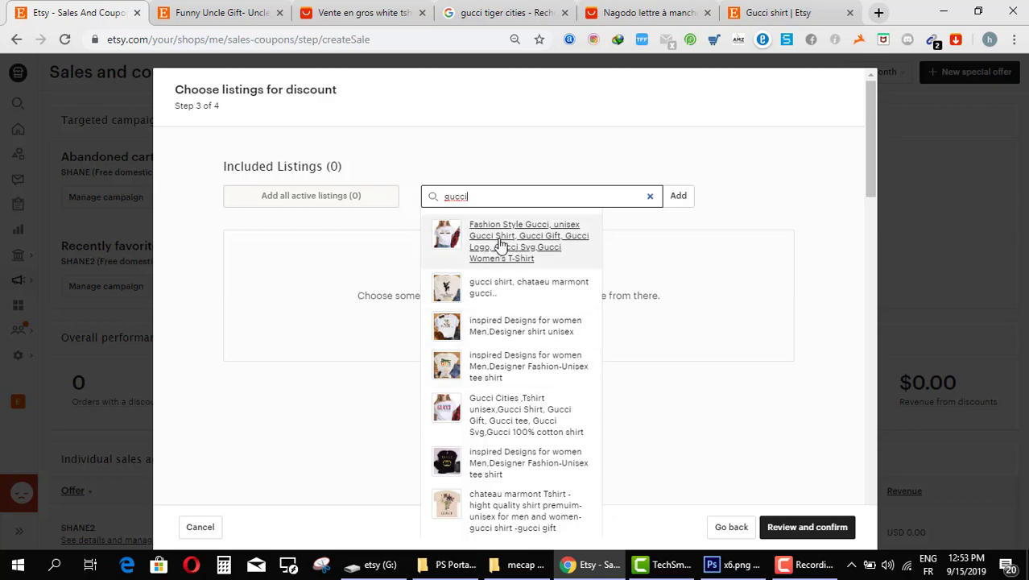
left_click(508, 244)
left_click(494, 196)
left_click(533, 335)
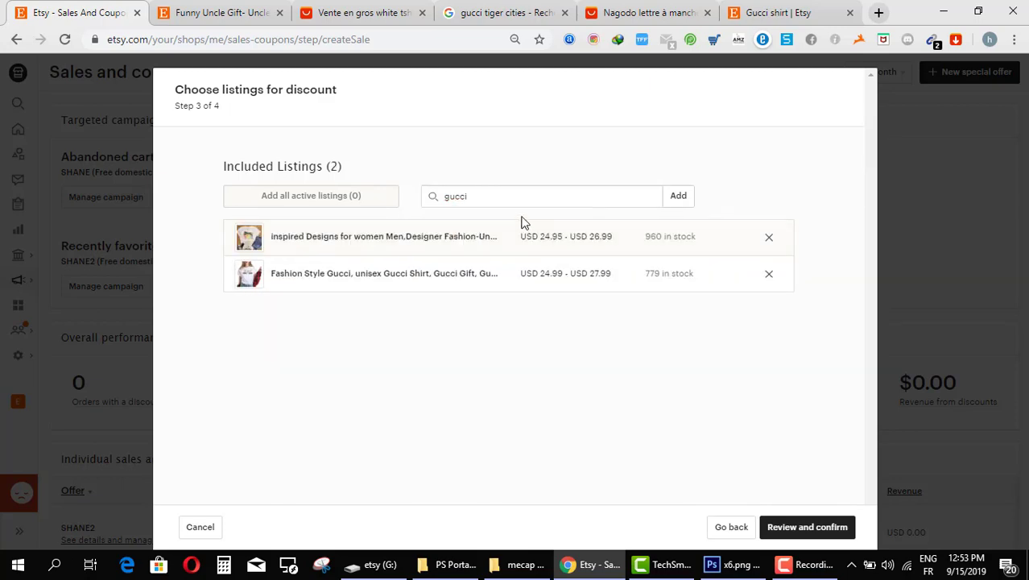
left_click(524, 196)
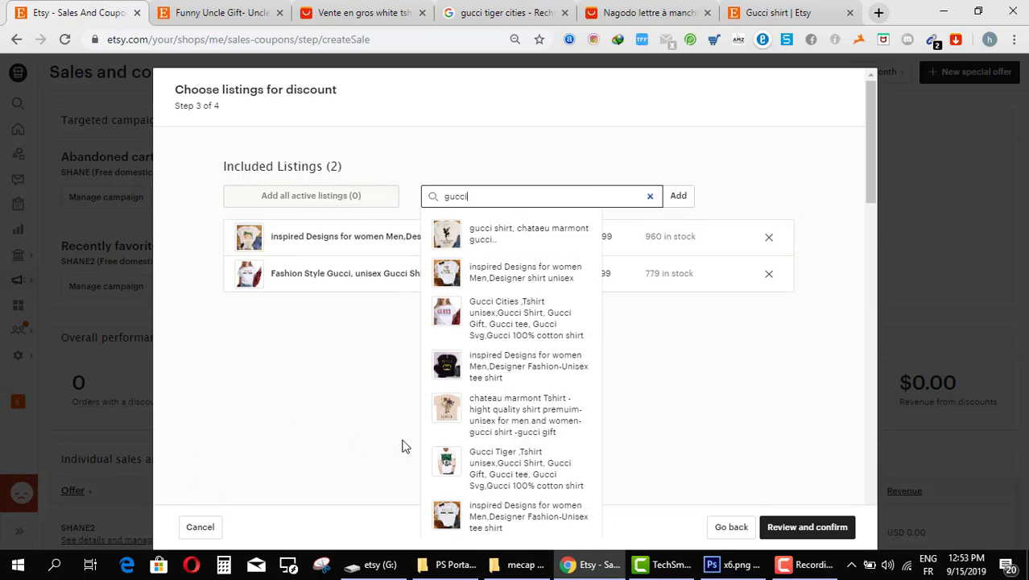
left_click(491, 411)
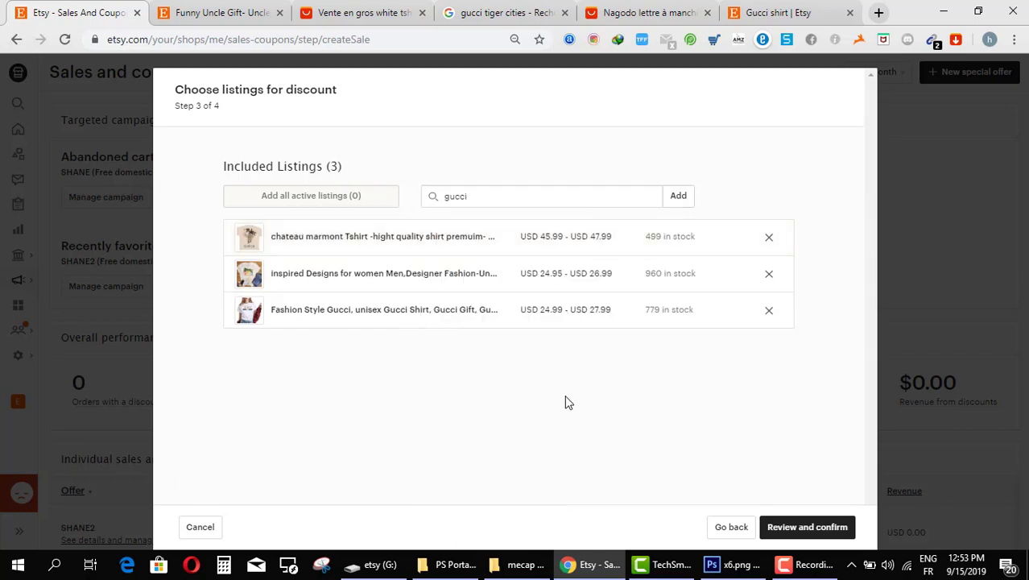
left_click(811, 529)
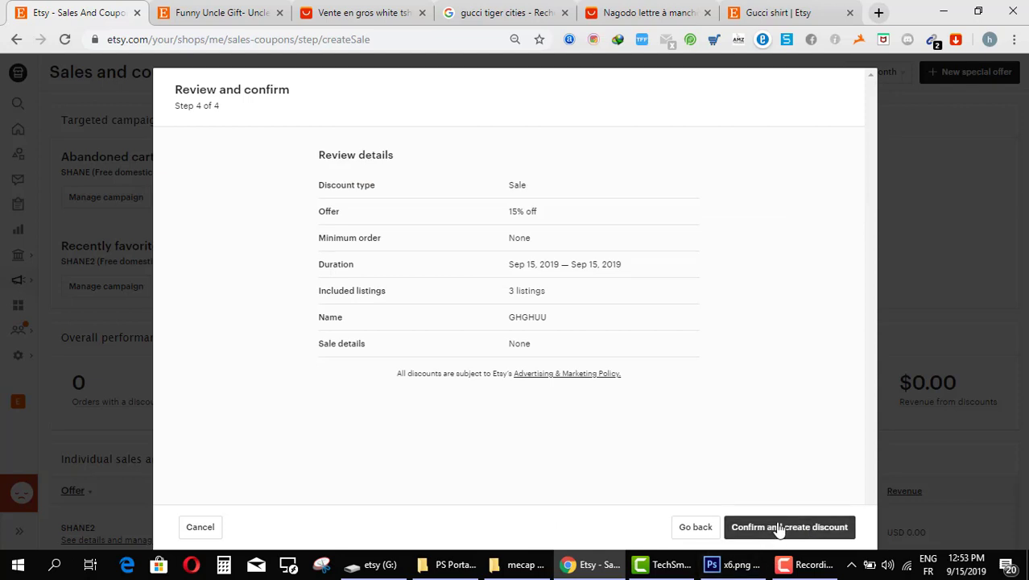
- Confirm and create the reviewed 15% off sale, and check it in the list of individual sales and coupons
left_click(779, 528)
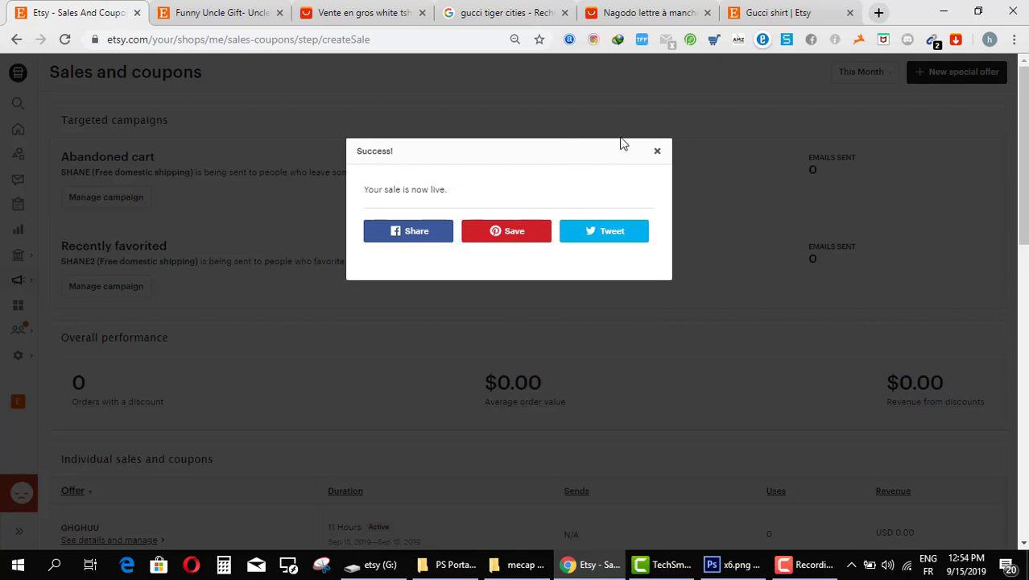
left_click(657, 151)
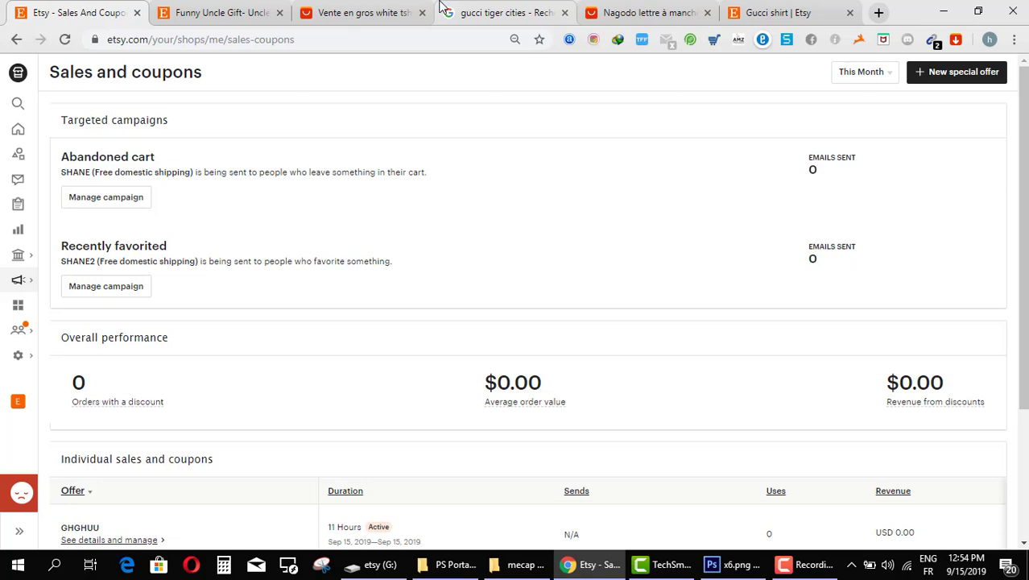
scroll(582, 142, "down", 3)
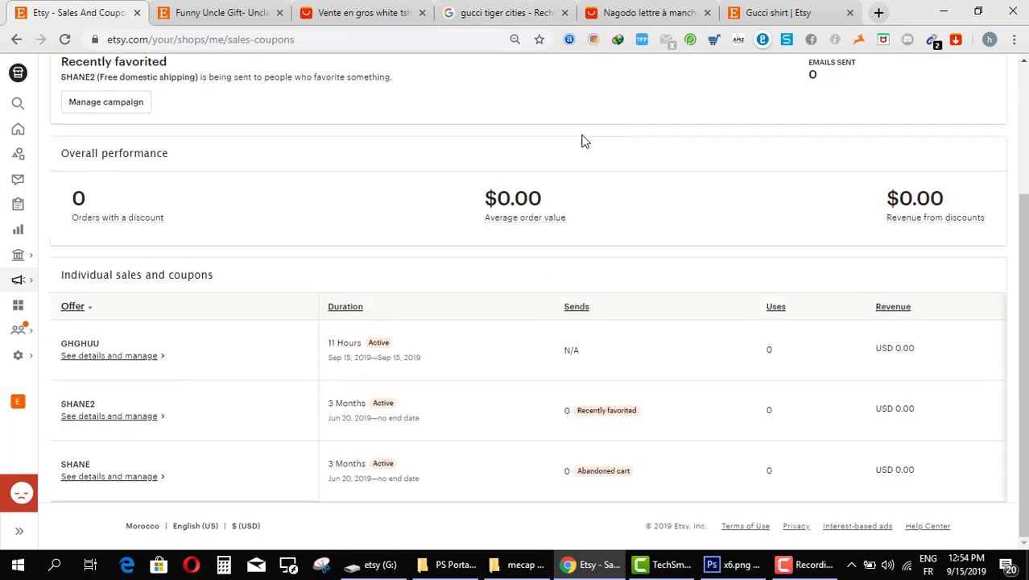
scroll(577, 169, "up", 3)
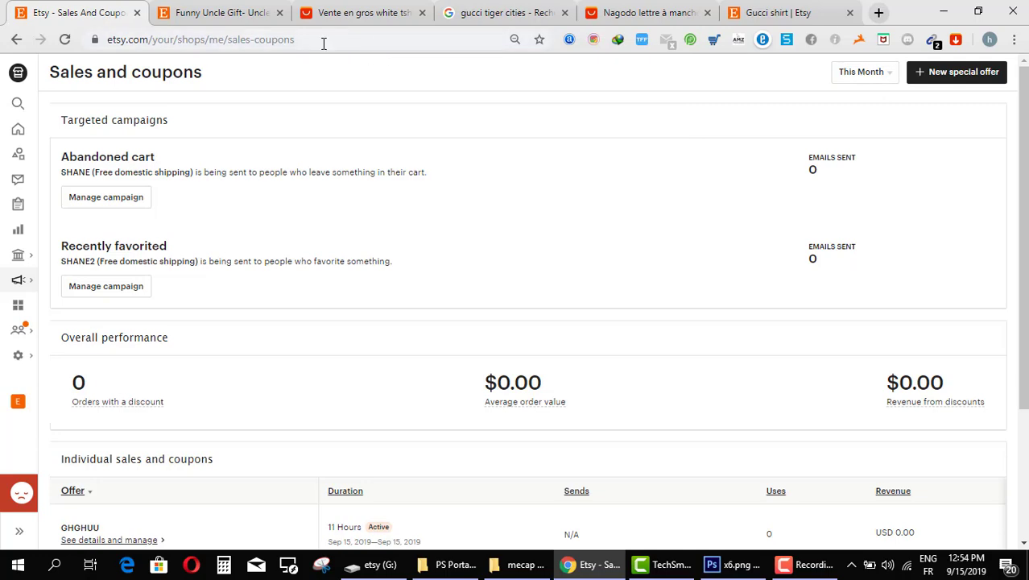
- Return to the gucci shirt search results and examine how other shops display discounts on the first page
left_click(224, 10)
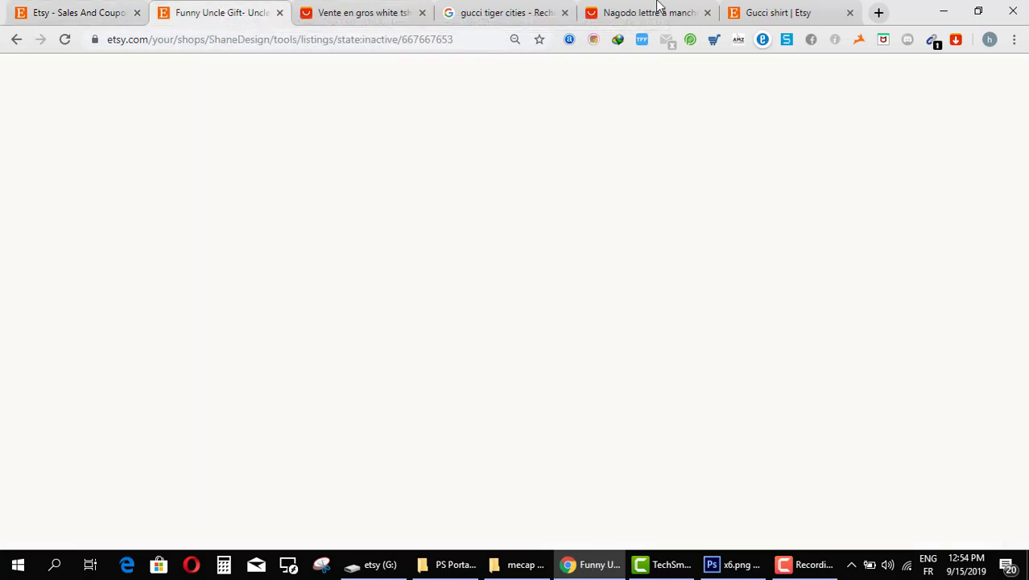
left_click(759, 11)
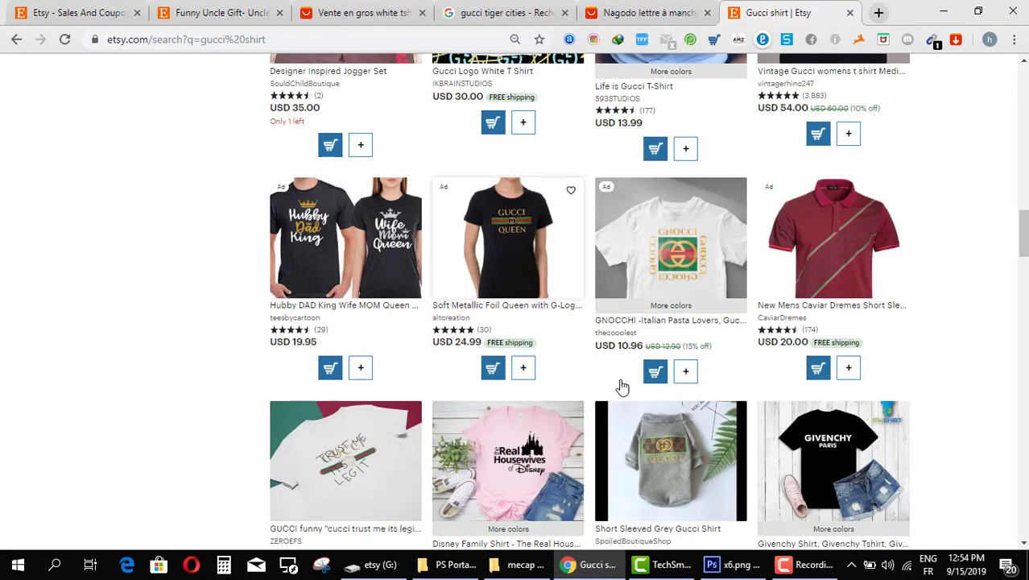
scroll(271, 345, "down", 5)
scroll(516, 321, "up", 3)
scroll(516, 322, "down", 8)
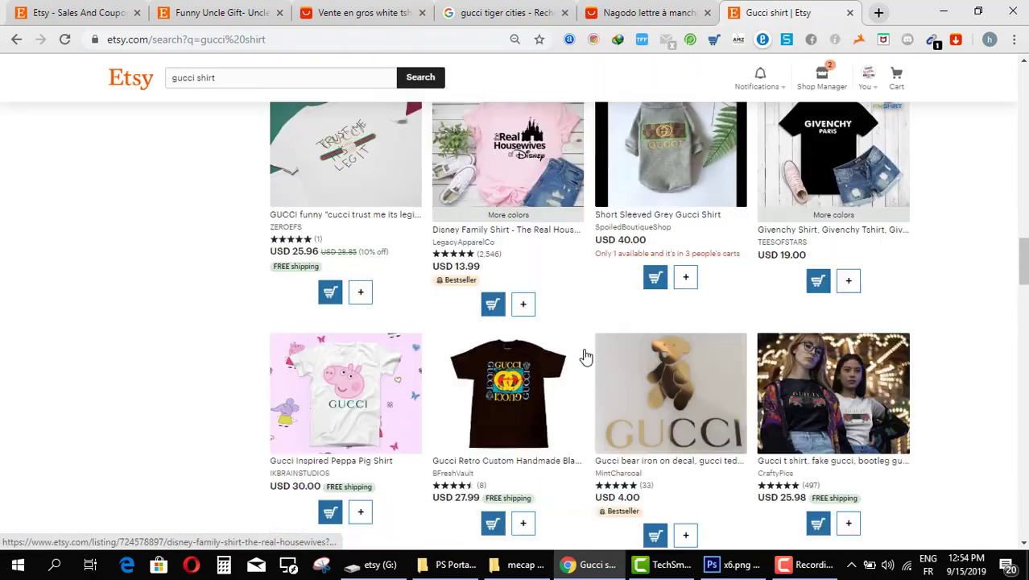
scroll(483, 364, "down", 15)
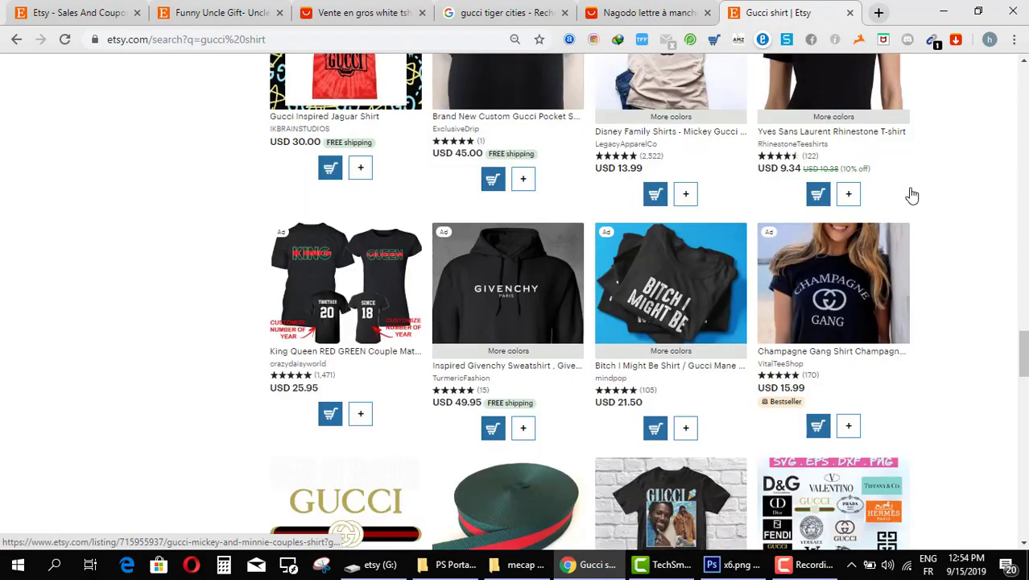
scroll(647, 256, "down", 10)
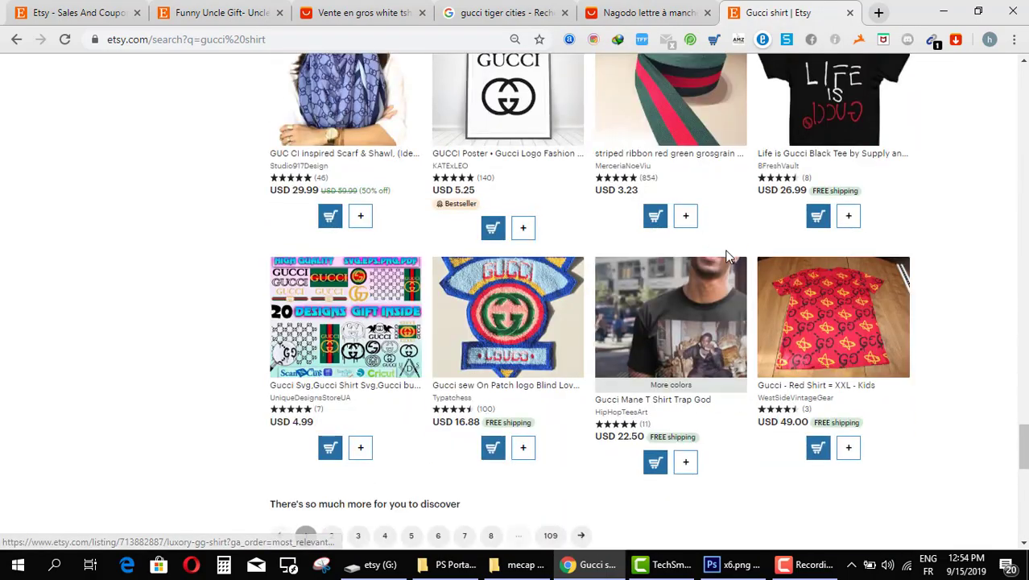
- Go to page 2 of the gucci shirt results and examine the percentage discounts shown on other shops' listings
left_click(333, 159)
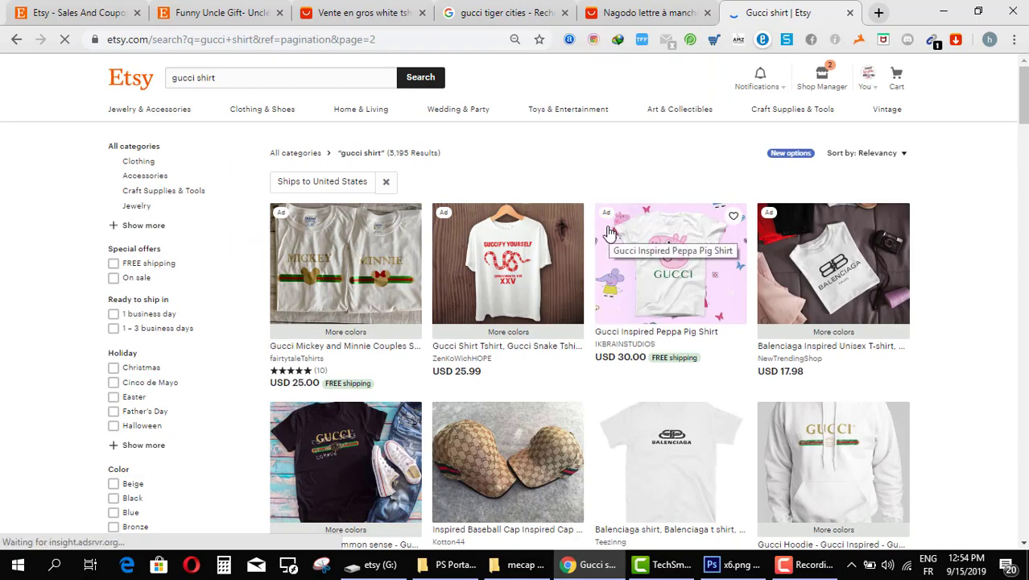
scroll(753, 282, "down", 5)
scroll(752, 277, "down", 5)
scroll(751, 275, "down", 5)
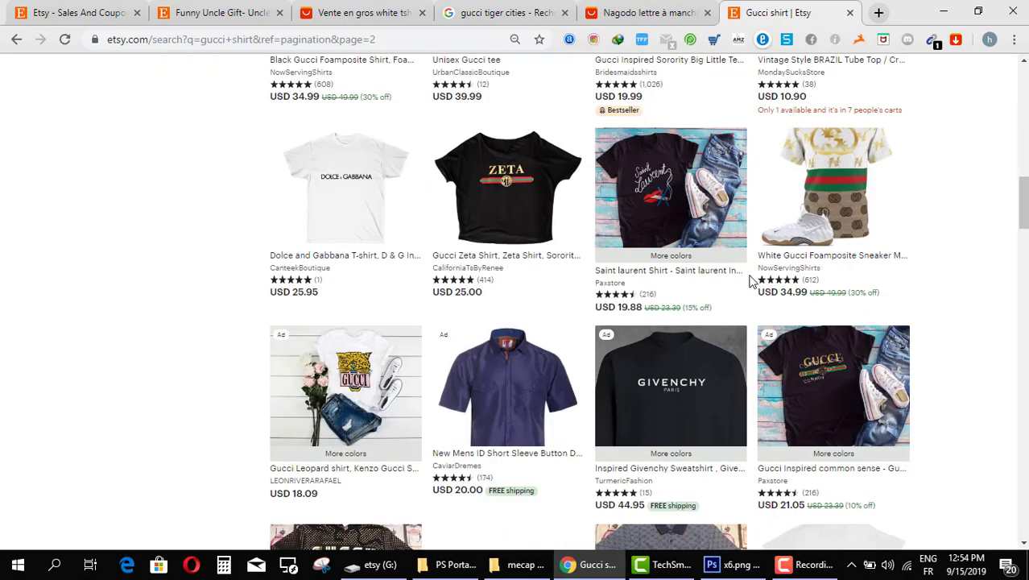
scroll(745, 274, "down", 5)
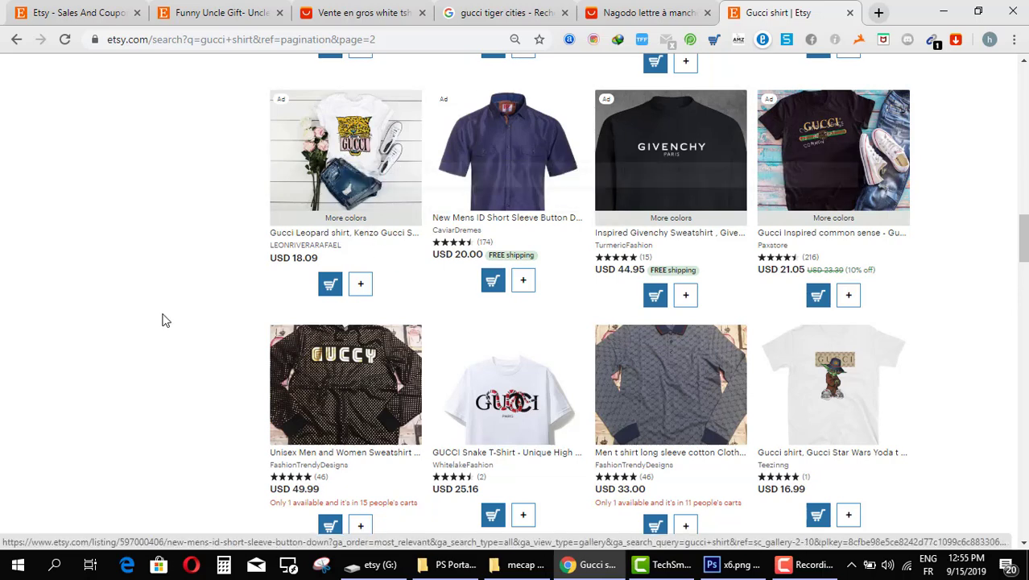
scroll(161, 325, "down", 10)
scroll(230, 317, "up", 4)
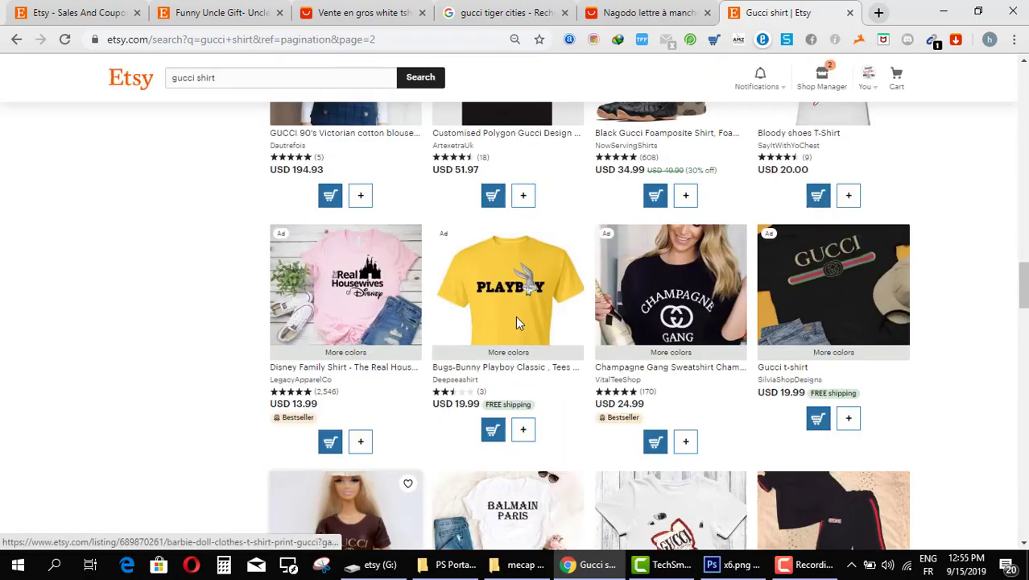
scroll(215, 330, "down", 10)
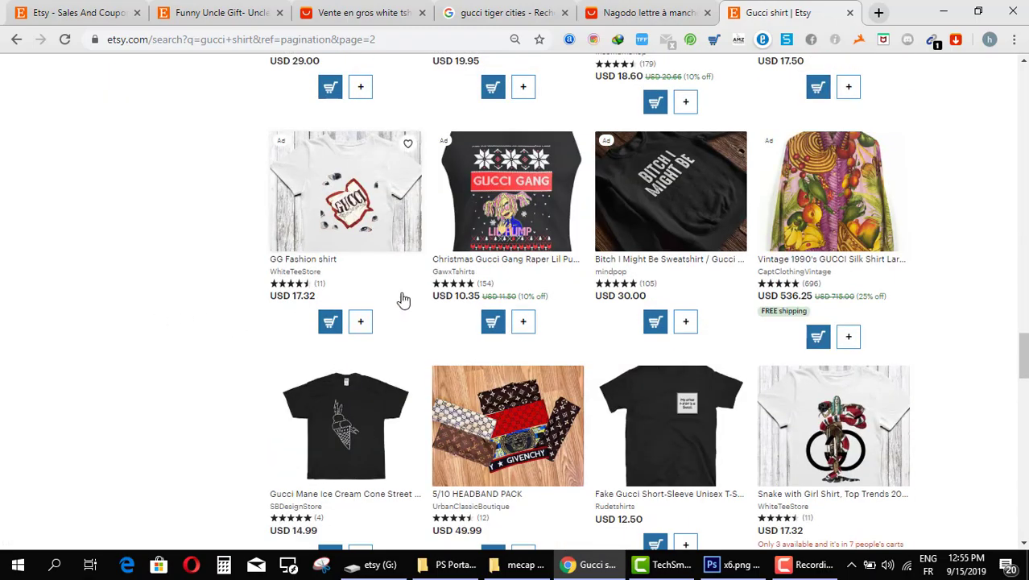
scroll(230, 315, "down", 9)
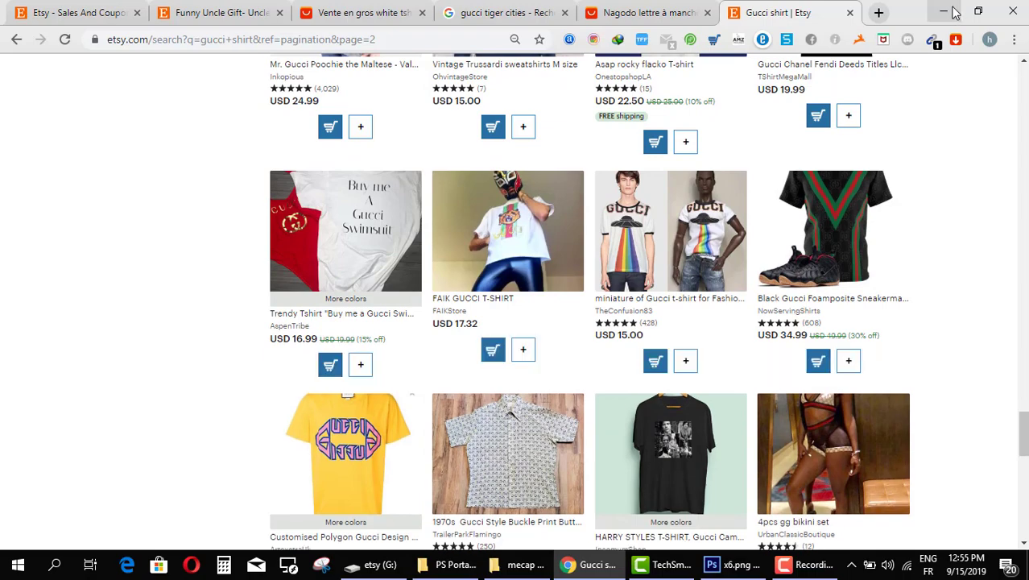
- Switch to File Explorer, open the gucci designs folder on the etsy (G:) drive, and widen its window
left_click(948, 8)
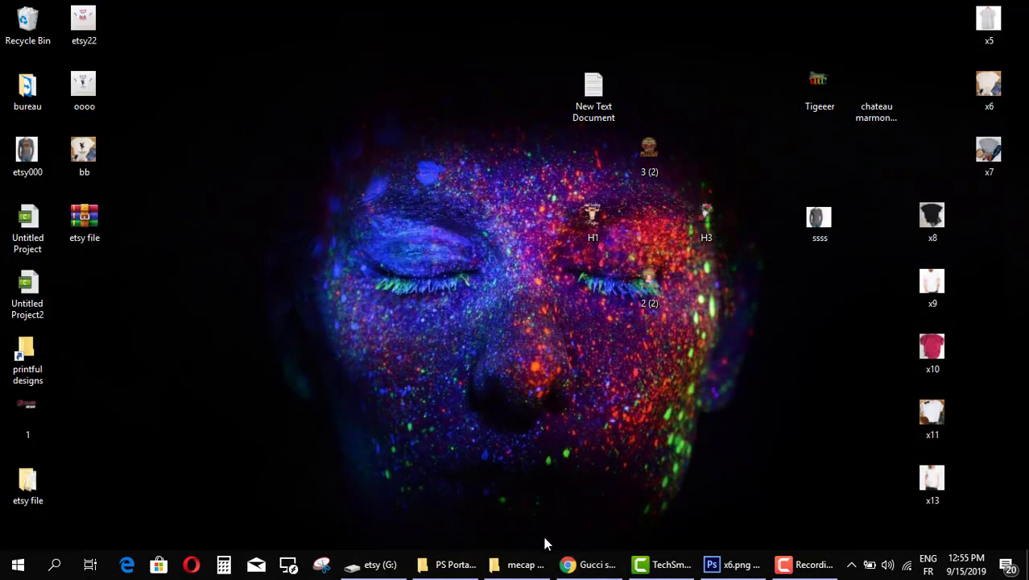
left_click(389, 568)
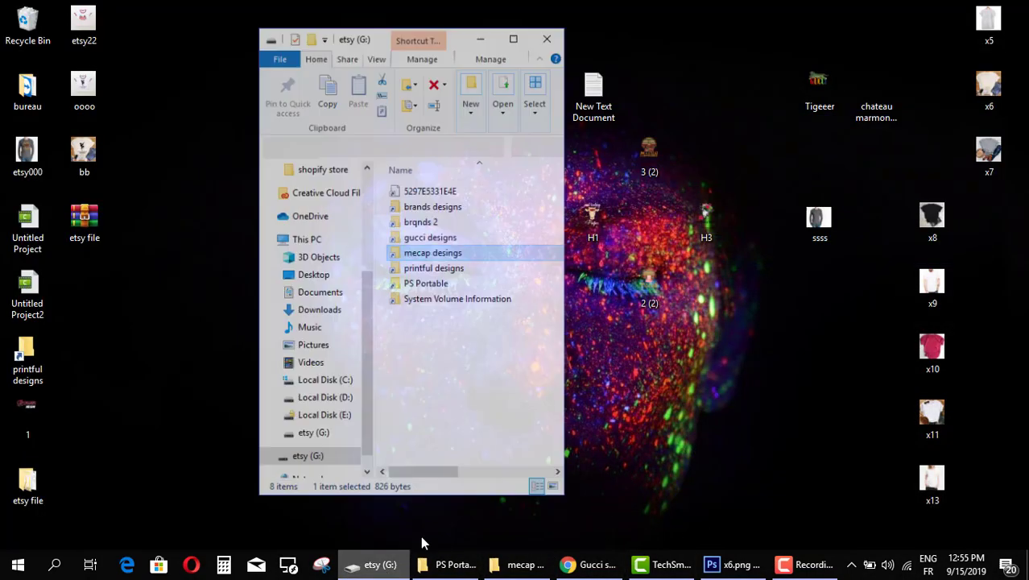
double_click(435, 222)
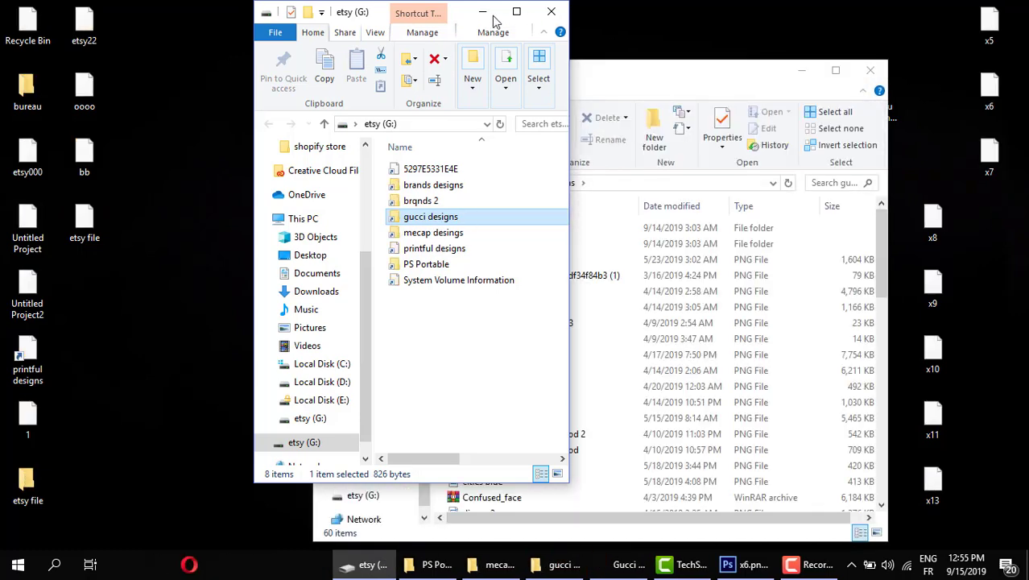
left_click(484, 13)
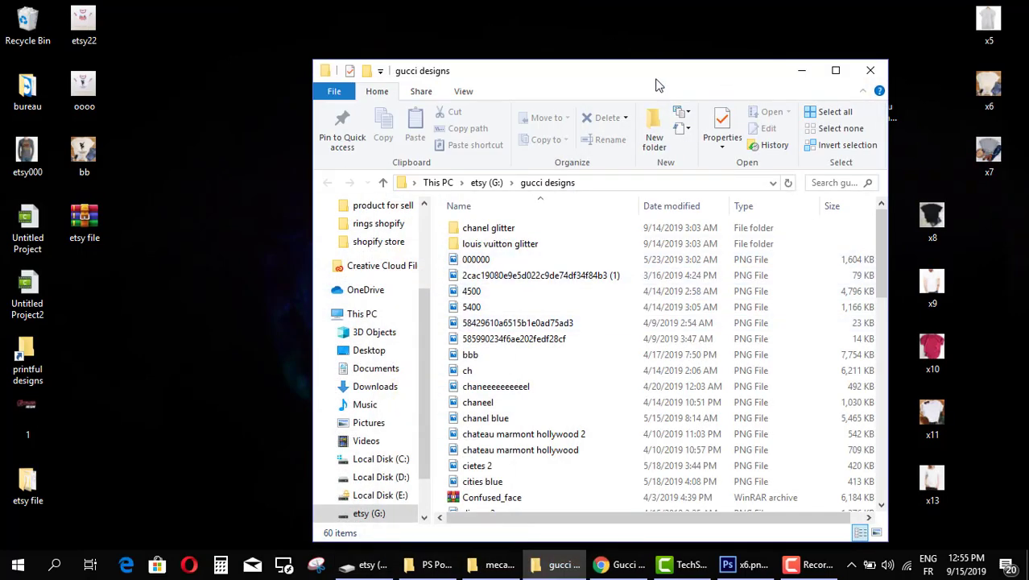
left_click_drag(656, 85, 544, 36)
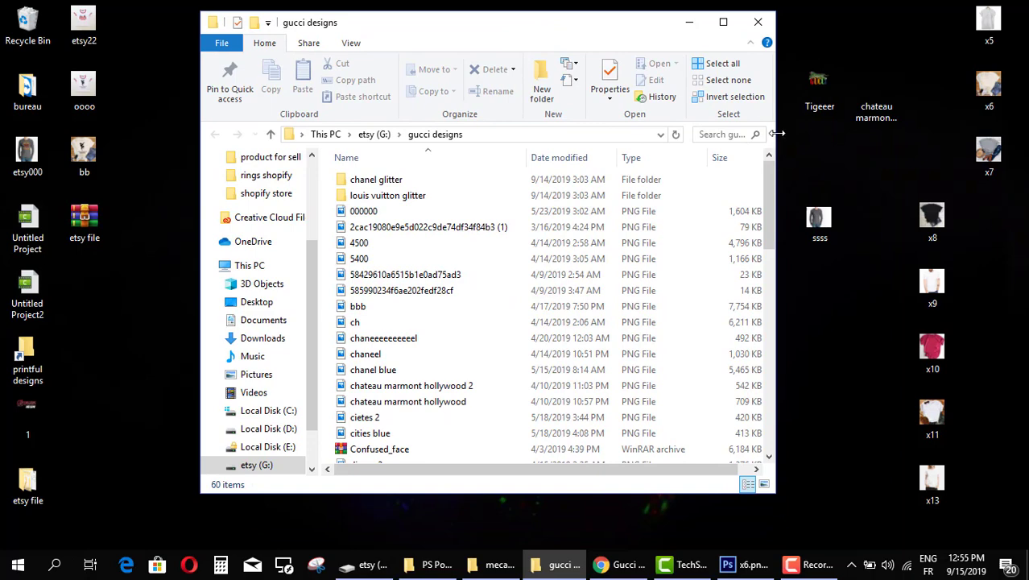
left_click_drag(777, 134, 896, 134)
left_click(806, 566)
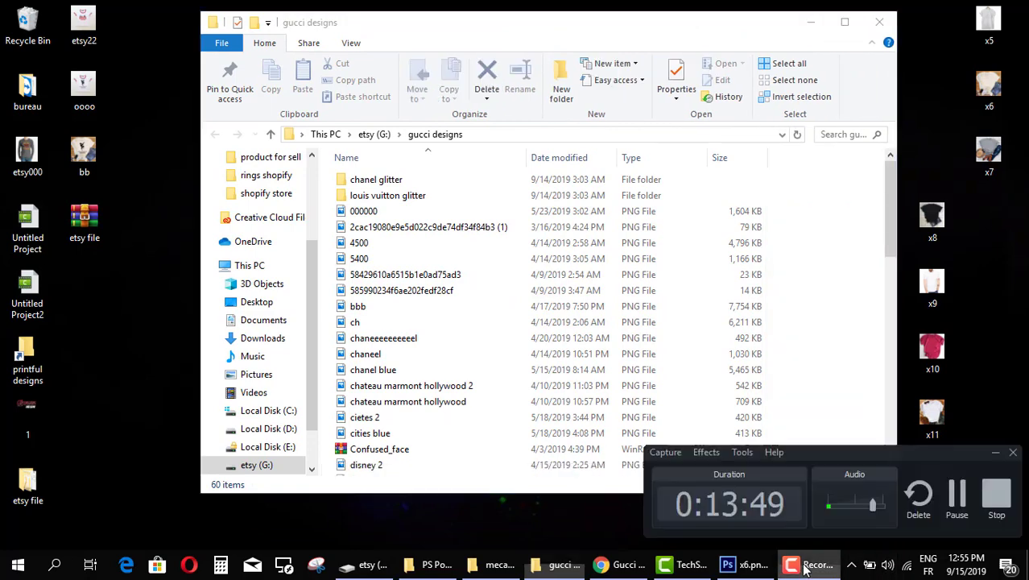
left_click(956, 493)
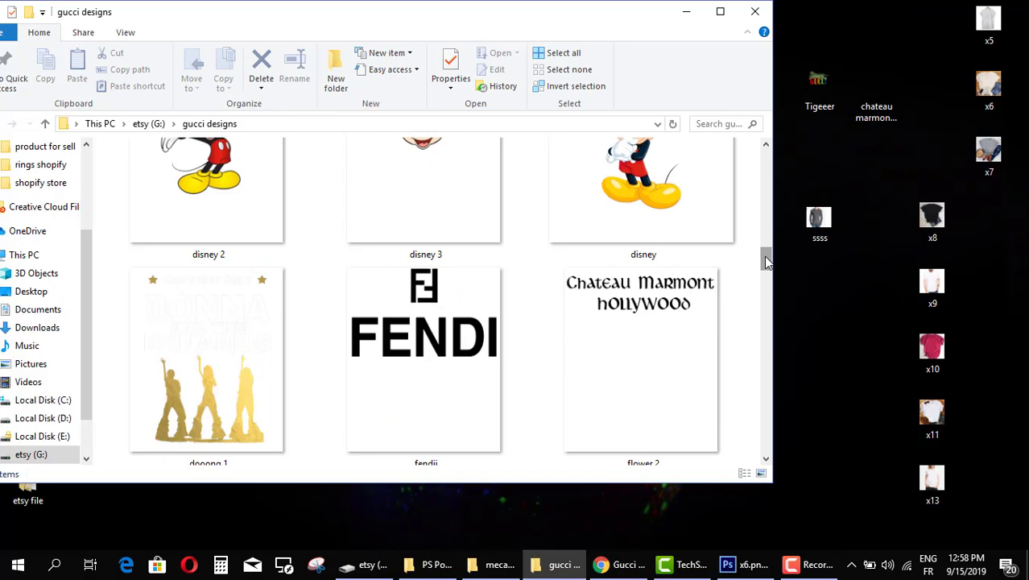
- Preview the green tiger design 000000 from the gucci designs folder and close the image viewer
left_click_drag(766, 263, 771, 163)
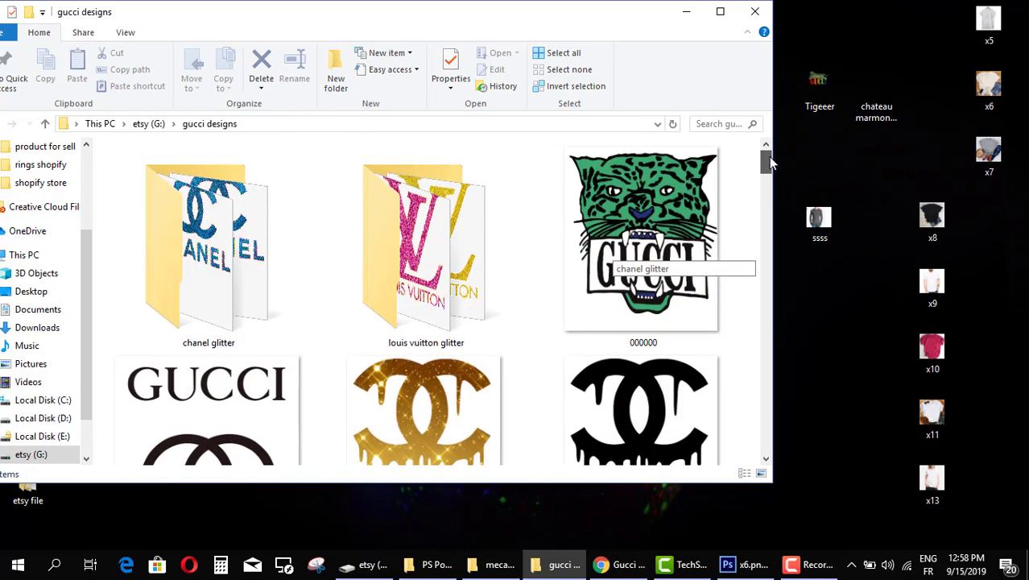
left_click(660, 202)
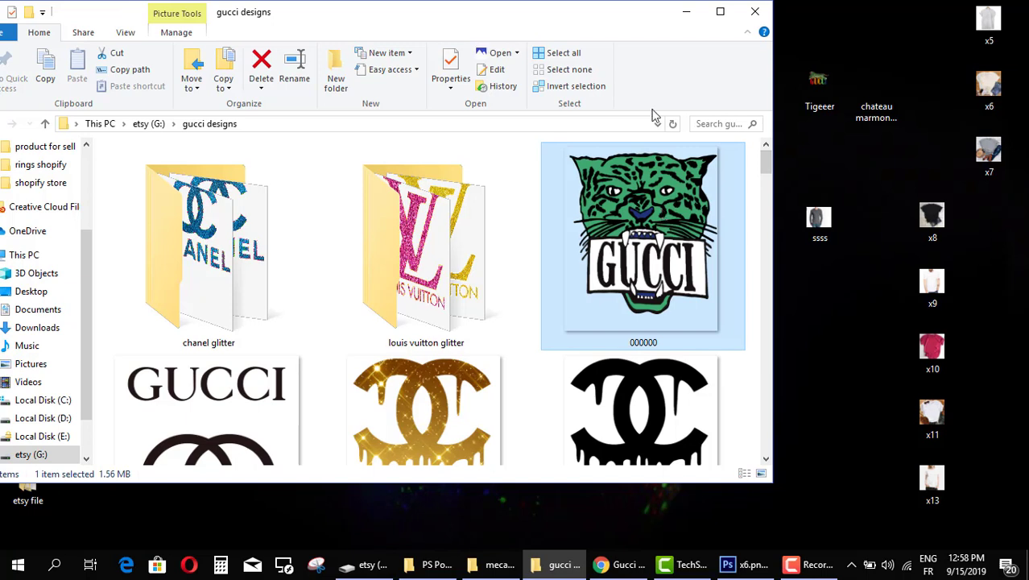
double_click(657, 233)
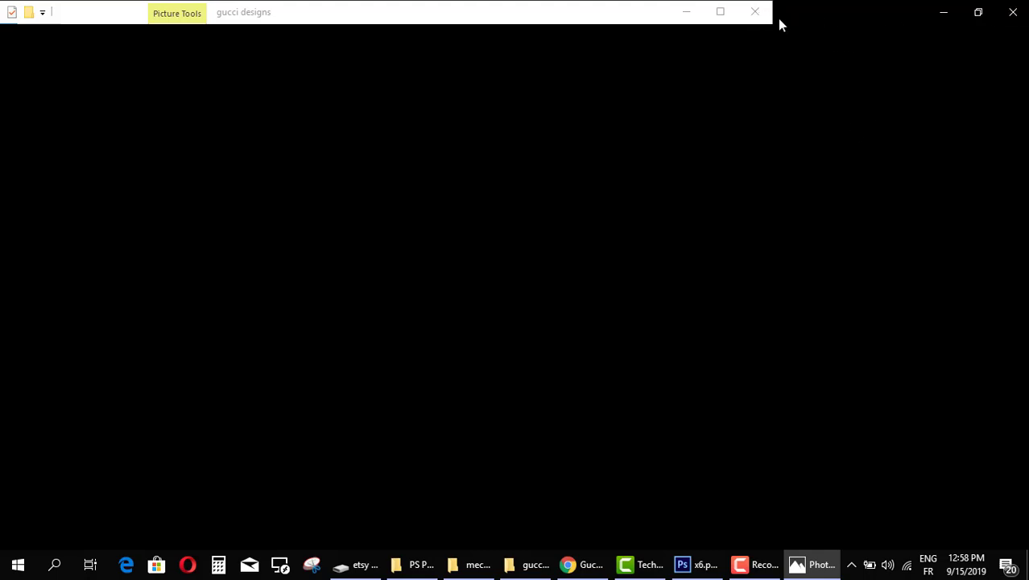
left_click(1013, 11)
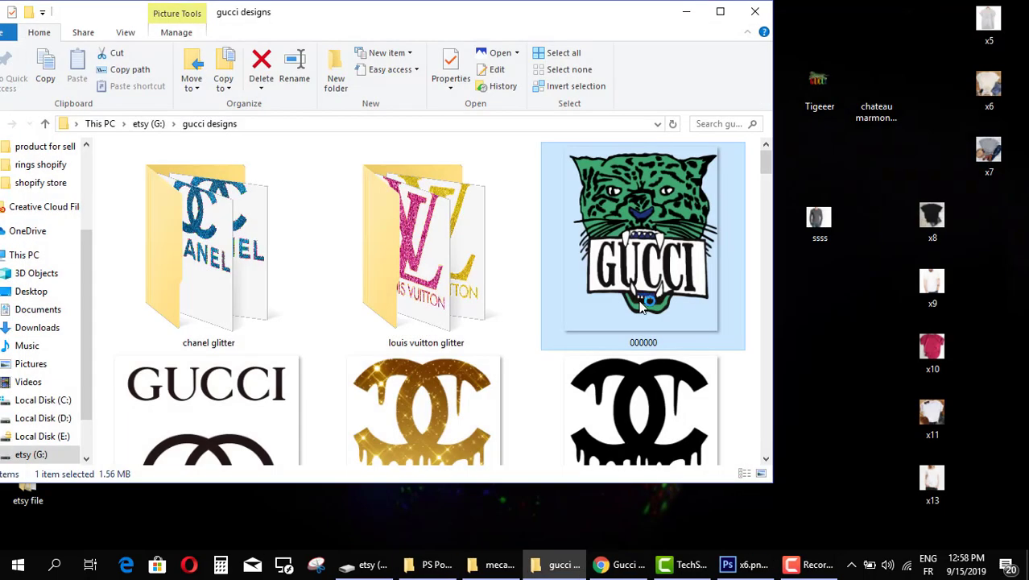
- Delete the Gucci logo image 2cac19080e9e5d022c9de74df34f84b3 (1) from the gucci designs folder
scroll(767, 166, "down", 1)
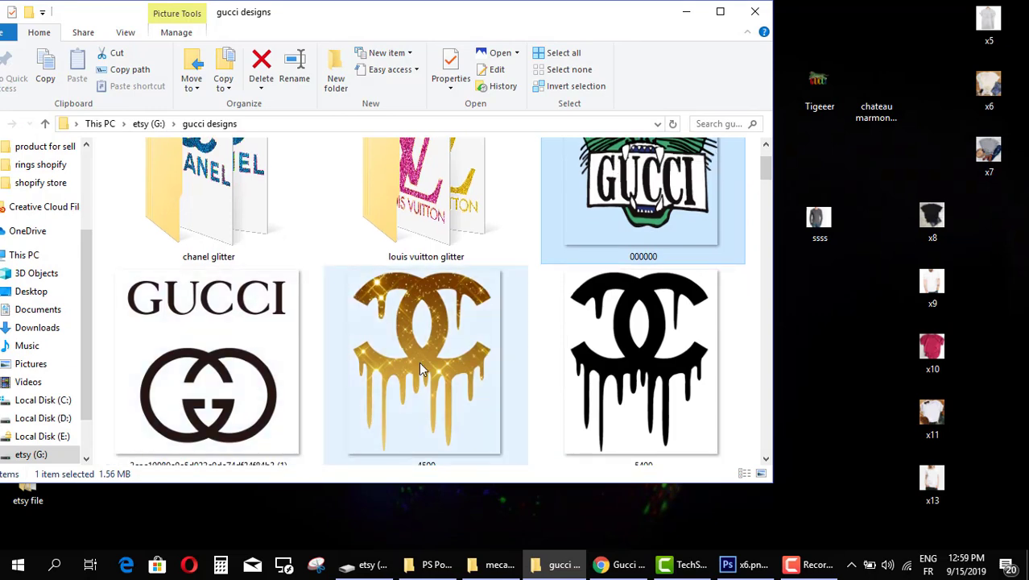
left_click_drag(766, 176, 767, 180)
scroll(765, 177, "down", 1)
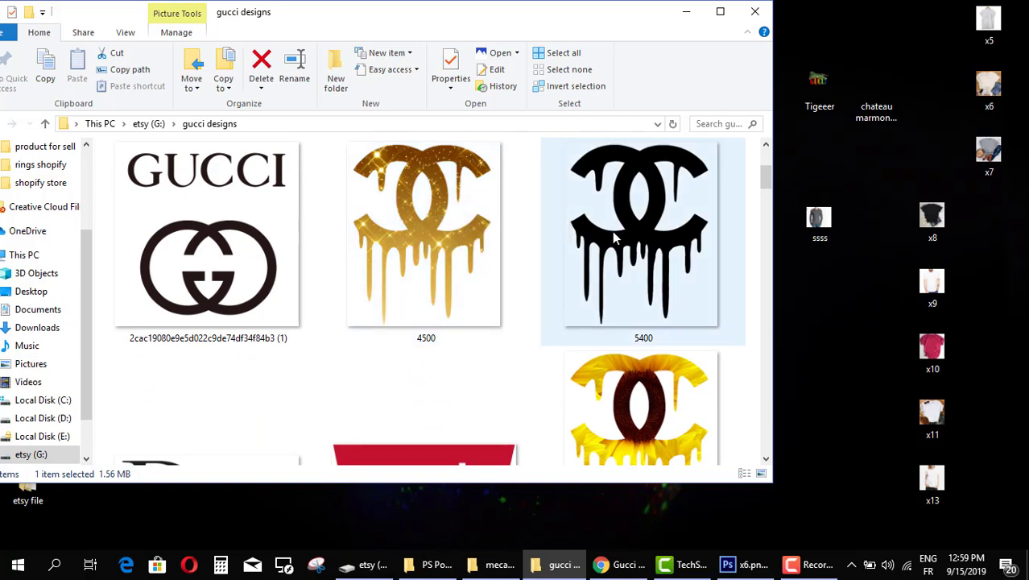
left_click(253, 246)
left_click(685, 202)
left_click(207, 239)
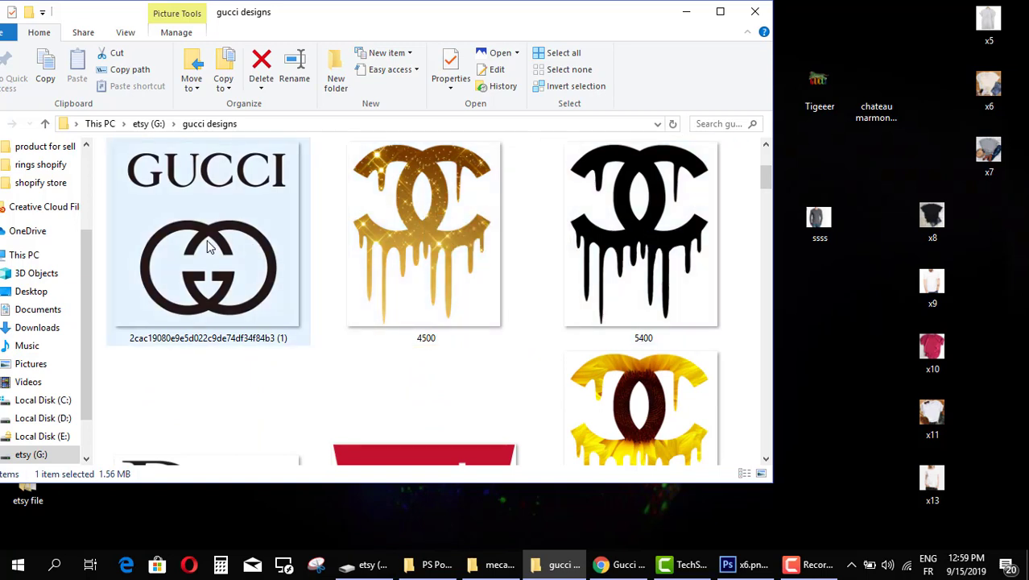
double_click(207, 240)
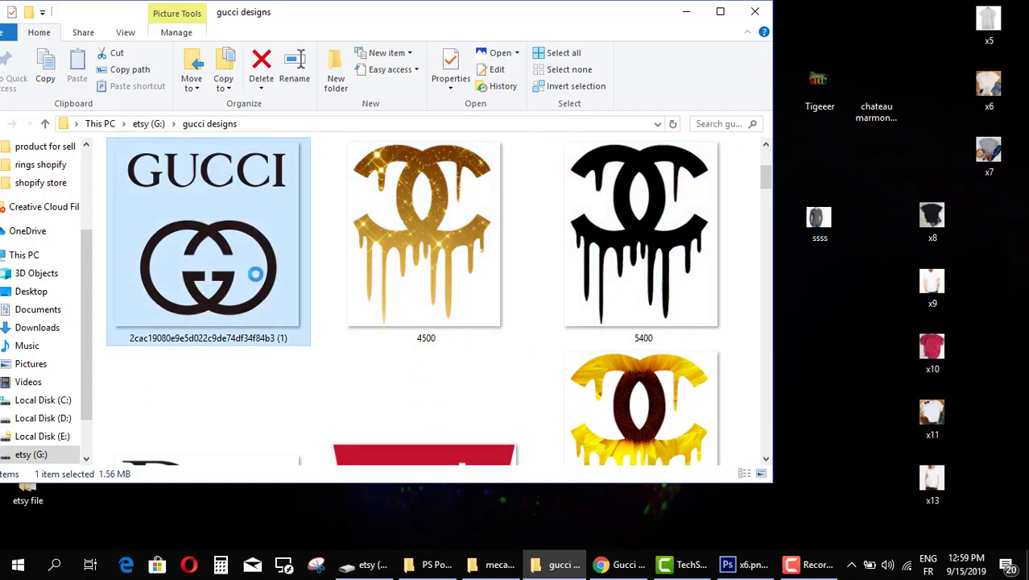
right_click(209, 274)
left_click(280, 501)
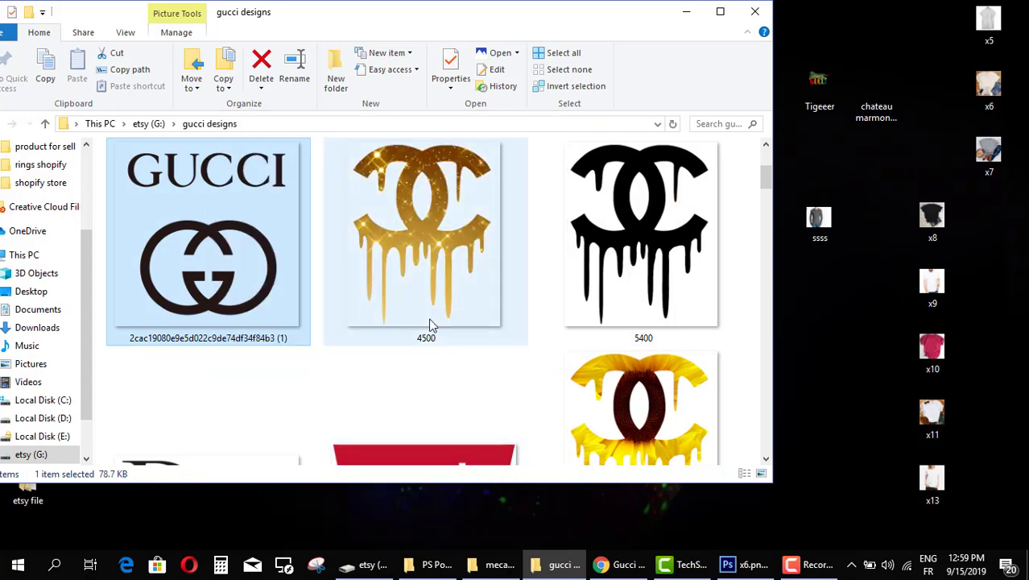
left_click(574, 342)
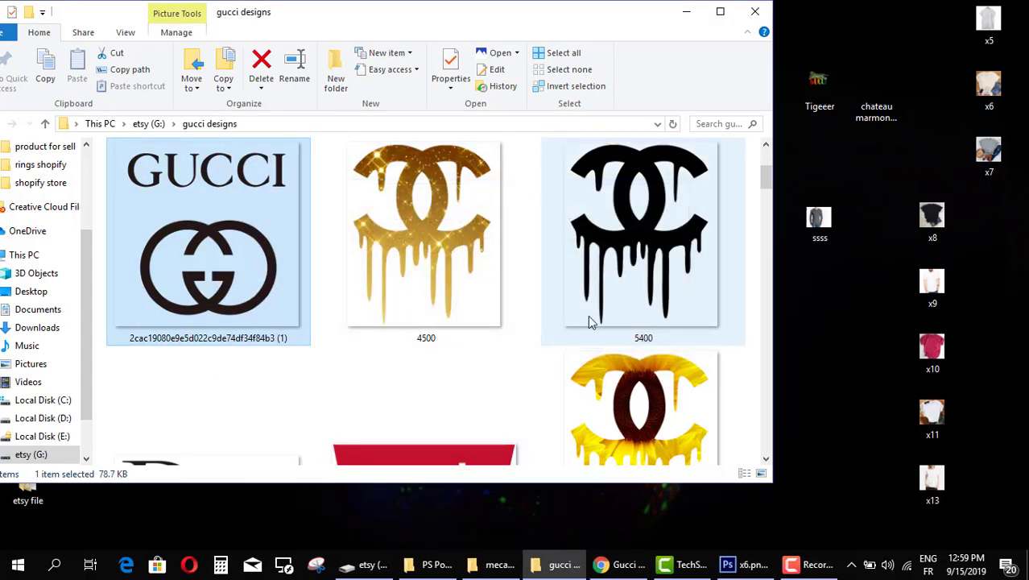
- Delete the black double-G logo image sss from the gucci designs folder permanently
left_click_drag(765, 183, 766, 423)
scroll(624, 392, "down", 1)
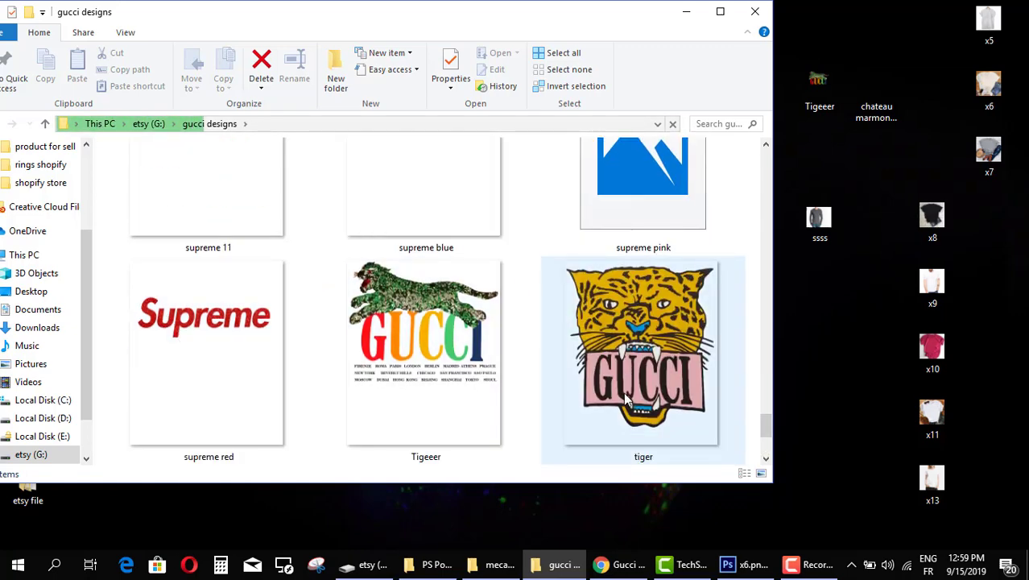
left_click_drag(760, 421, 760, 399)
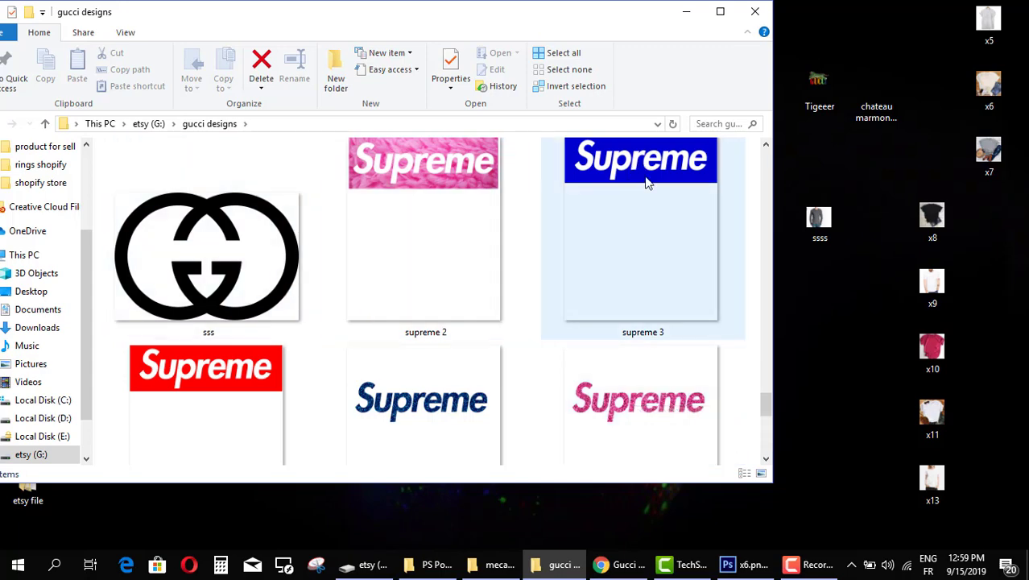
right_click(208, 282)
left_click(273, 497)
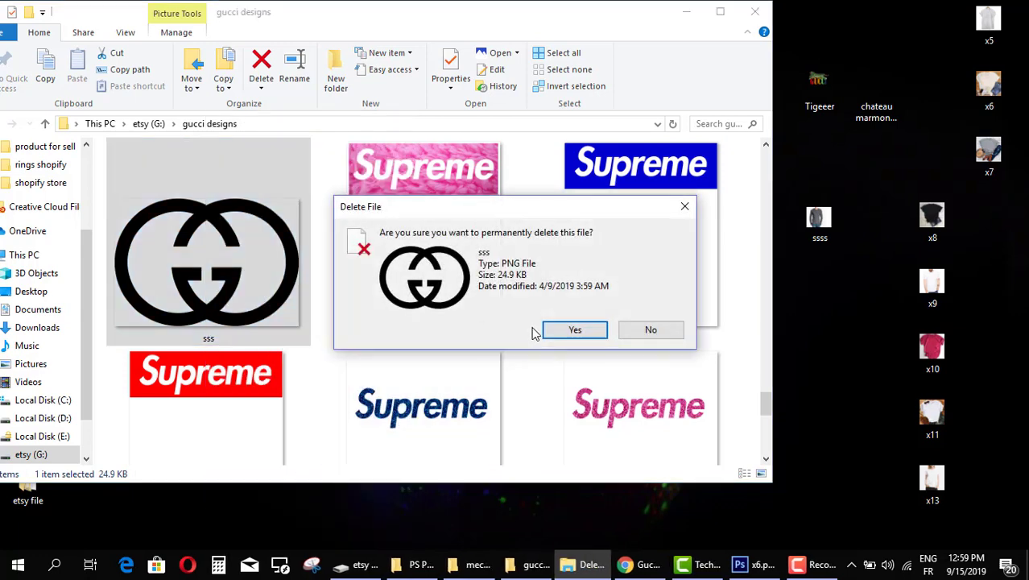
left_click(554, 330)
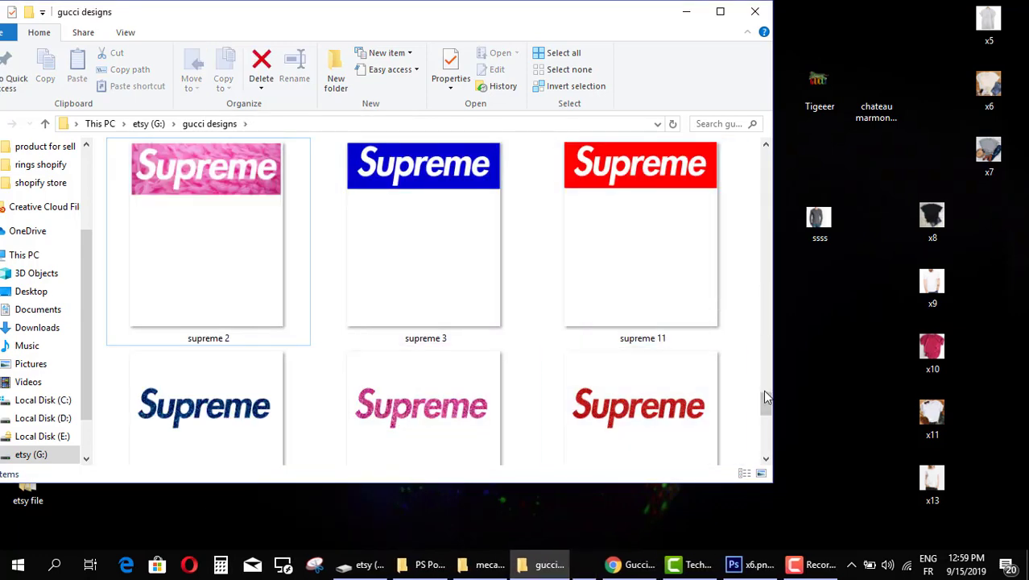
- Delete the temporary file ps1208.tmp from the gucci designs folder
scroll(466, 300, "up", 4)
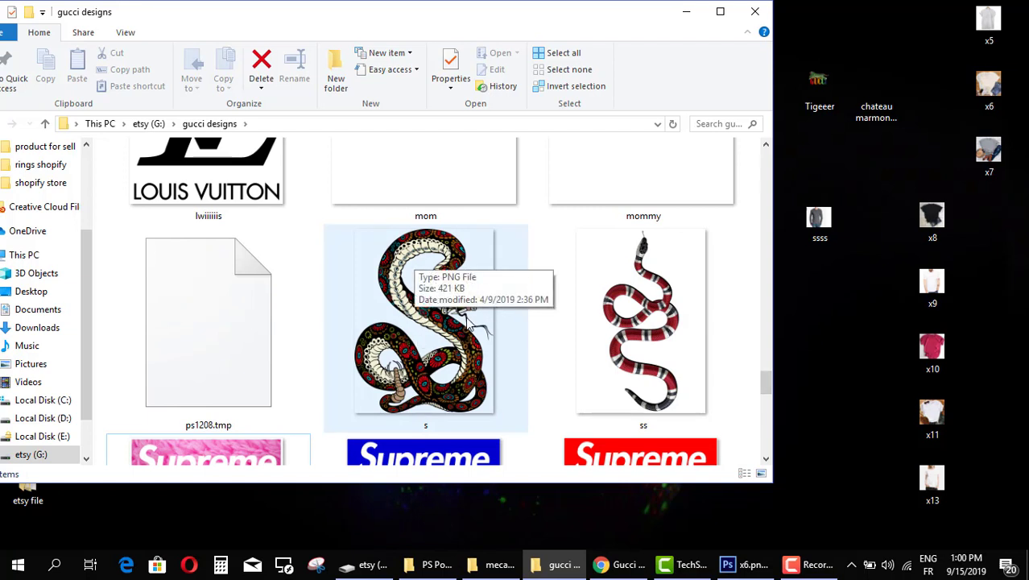
left_click(149, 305)
right_click(150, 303)
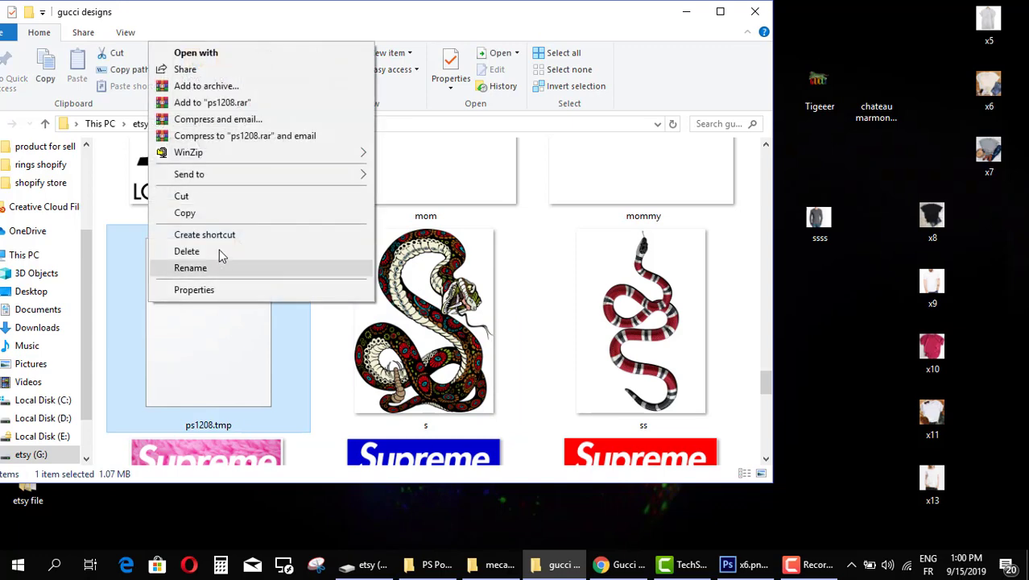
left_click(220, 255)
left_click(554, 342)
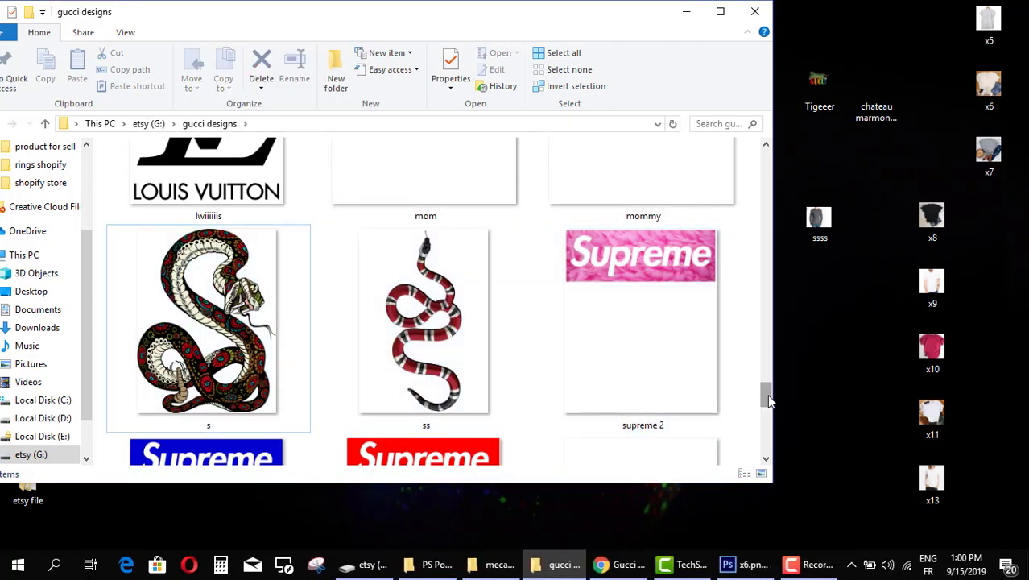
- Look through the Gucci designs in the folder, preview the gucci x image, and close the image viewer
left_click_drag(770, 392, 765, 346)
scroll(253, 299, "down", 2)
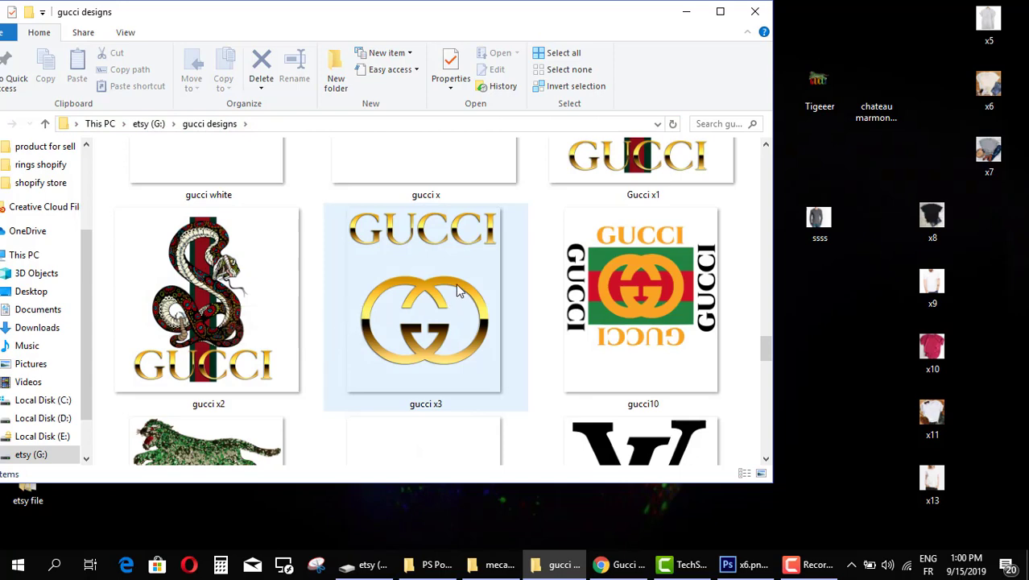
scroll(379, 387, "up", 1)
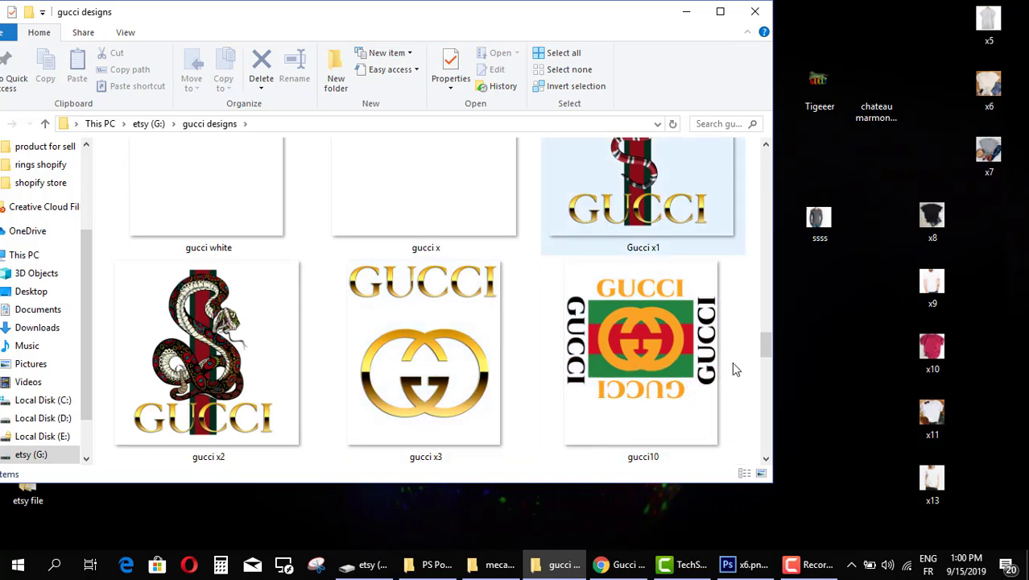
left_click_drag(769, 350, 768, 338)
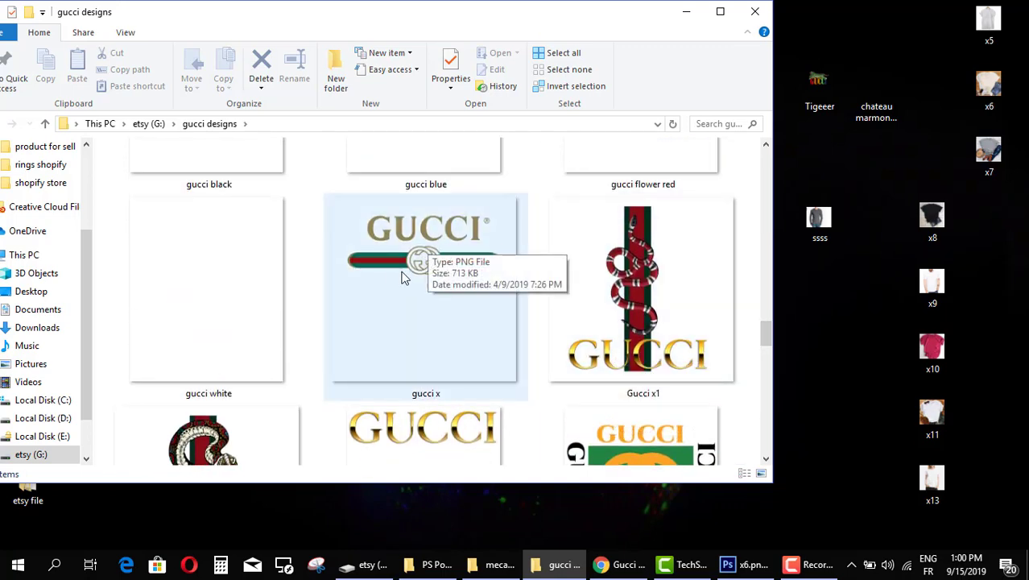
left_click_drag(767, 338, 768, 315)
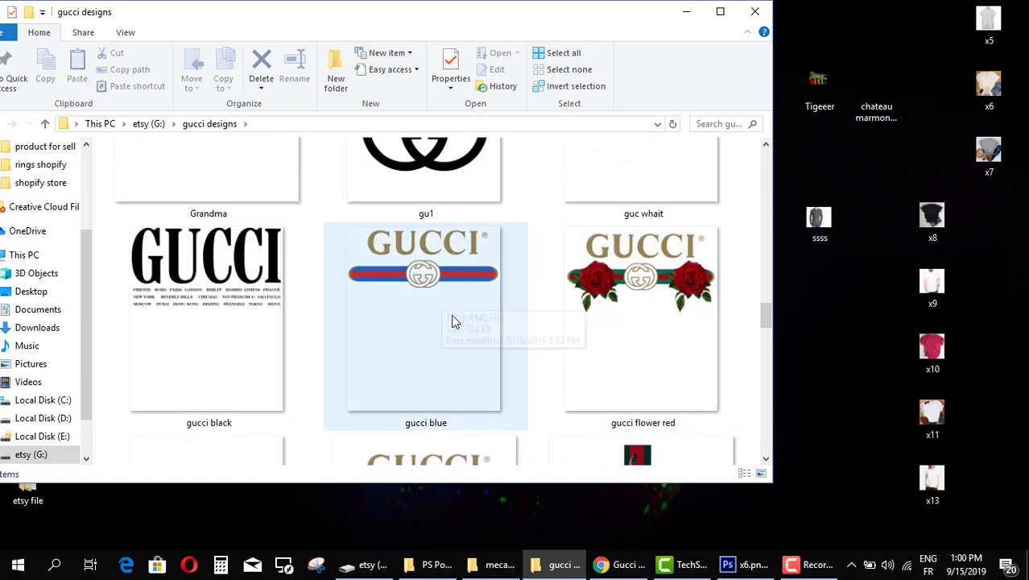
scroll(452, 321, "down", 2)
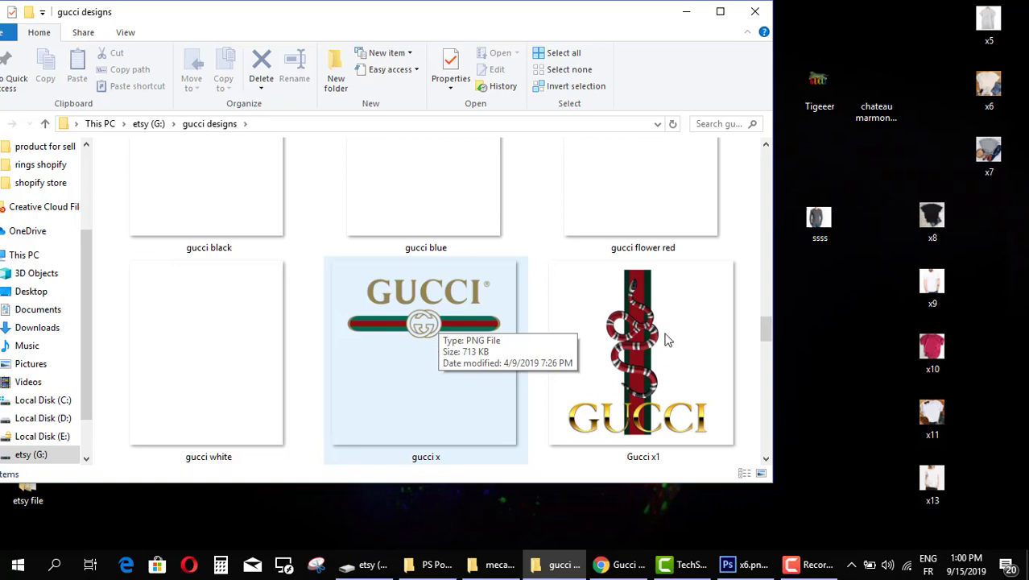
double_click(421, 321)
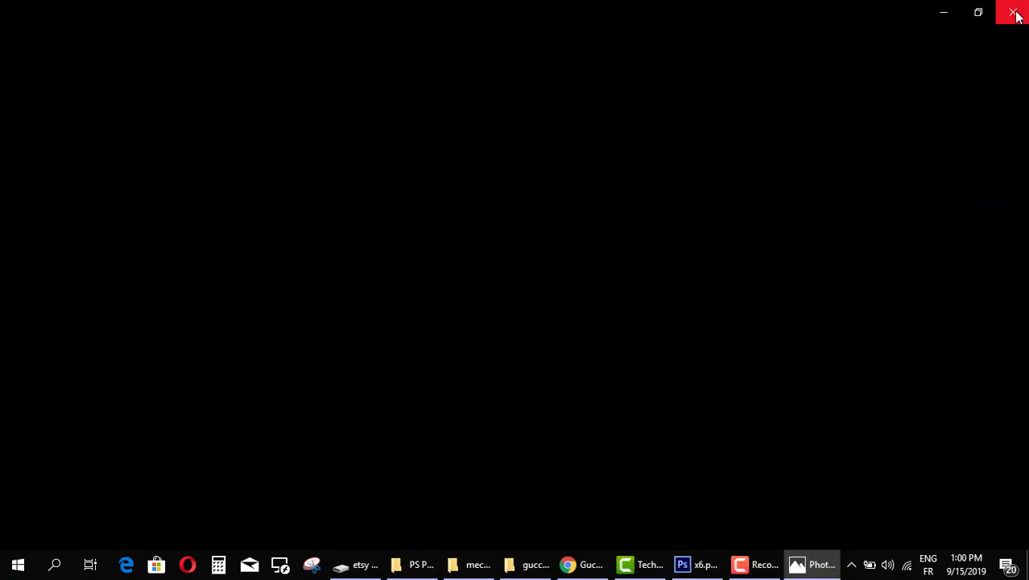
left_click(1014, 13)
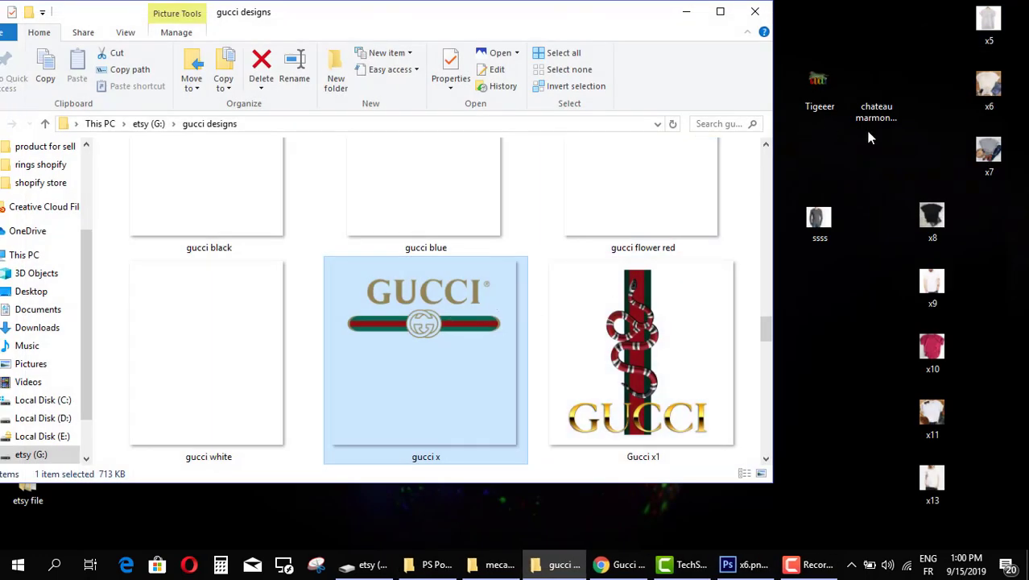
- Copy the gucci x design onto the desktop and minimize the gucci designs window
left_click(898, 99)
key("ctrl+v")
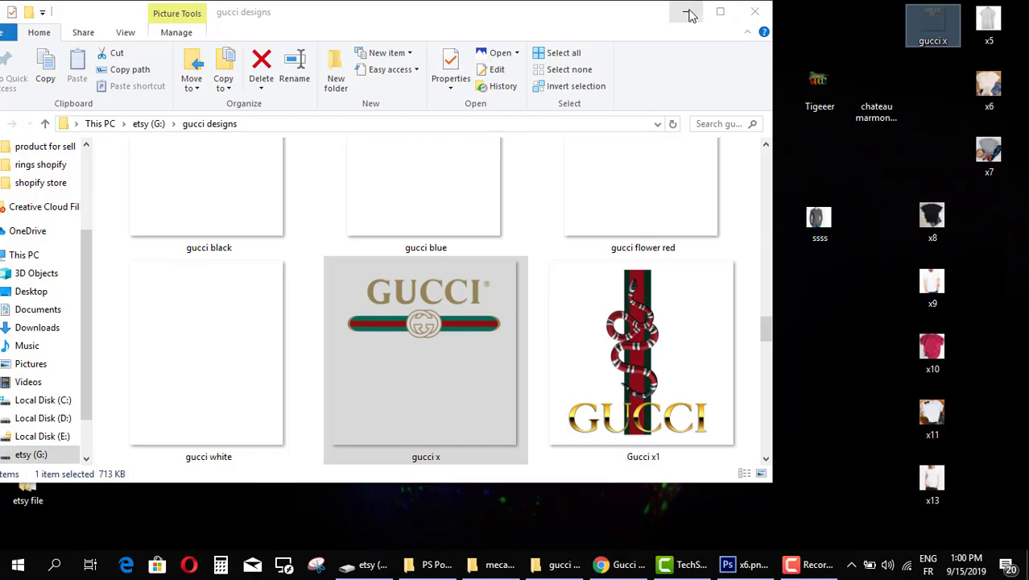
left_click(688, 13)
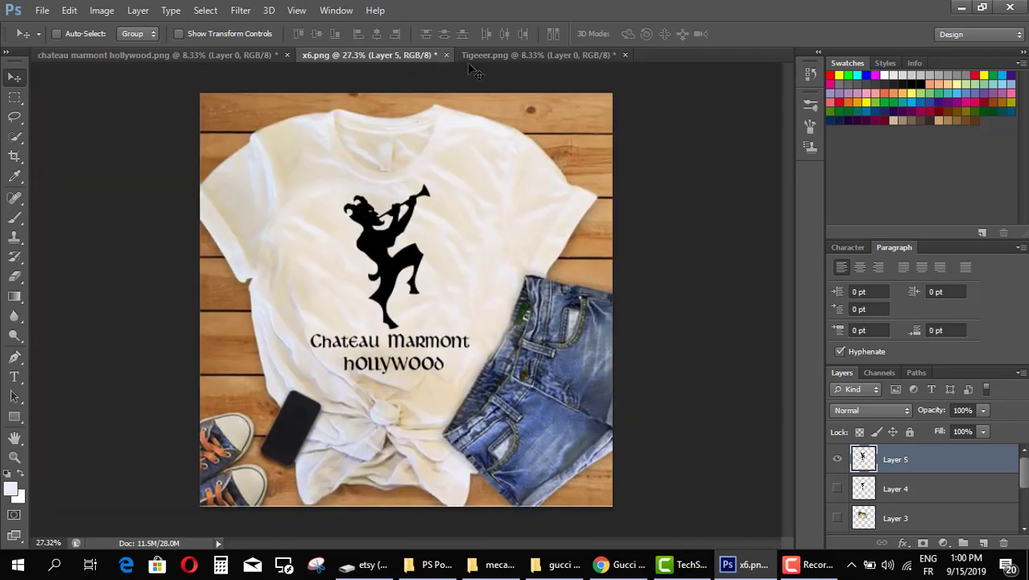
- Close x6.png and chateau marmont hollywood.png in Photoshop without saving their changes
left_click(447, 55)
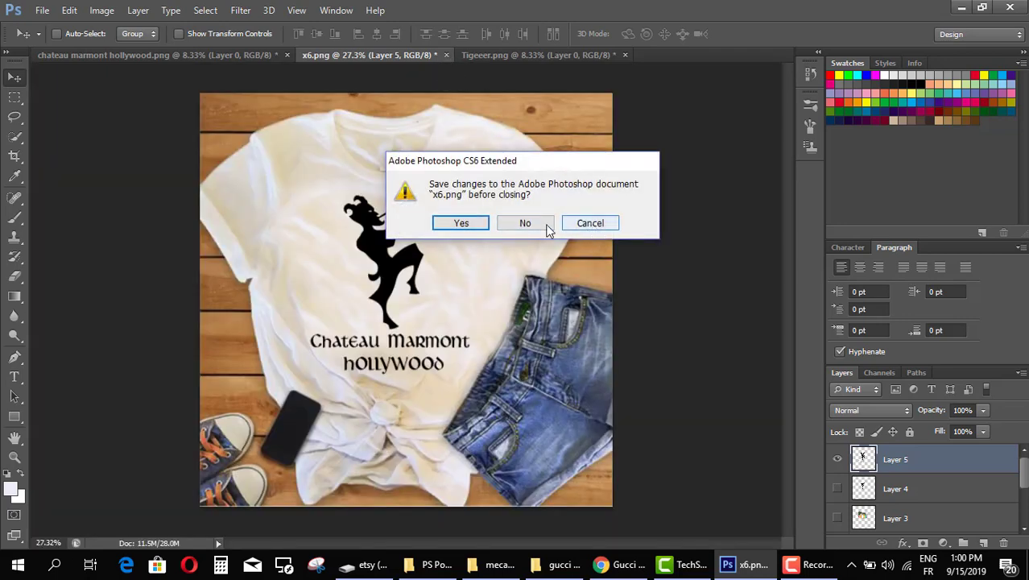
left_click(535, 228)
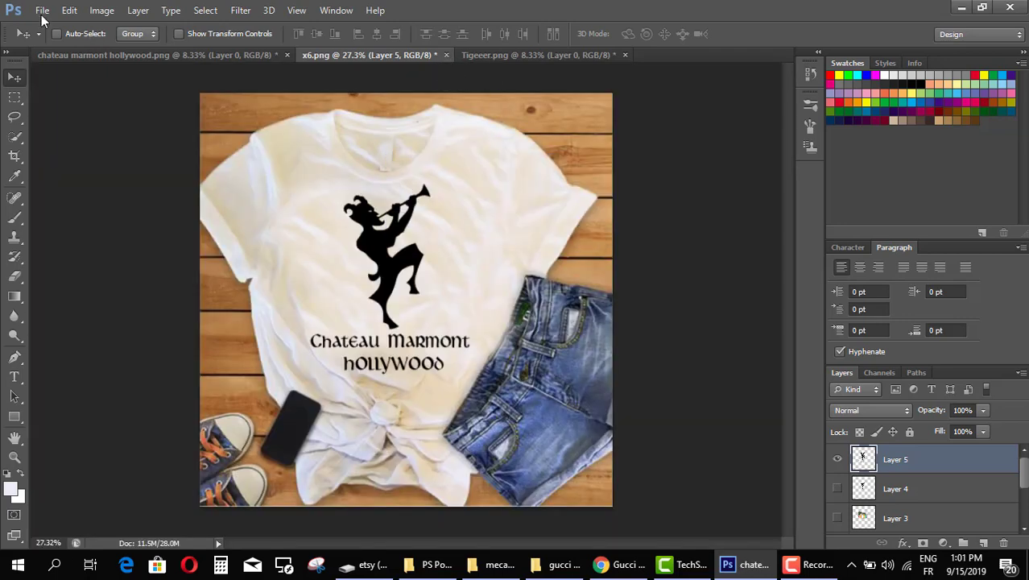
left_click(69, 10)
left_click(326, 117)
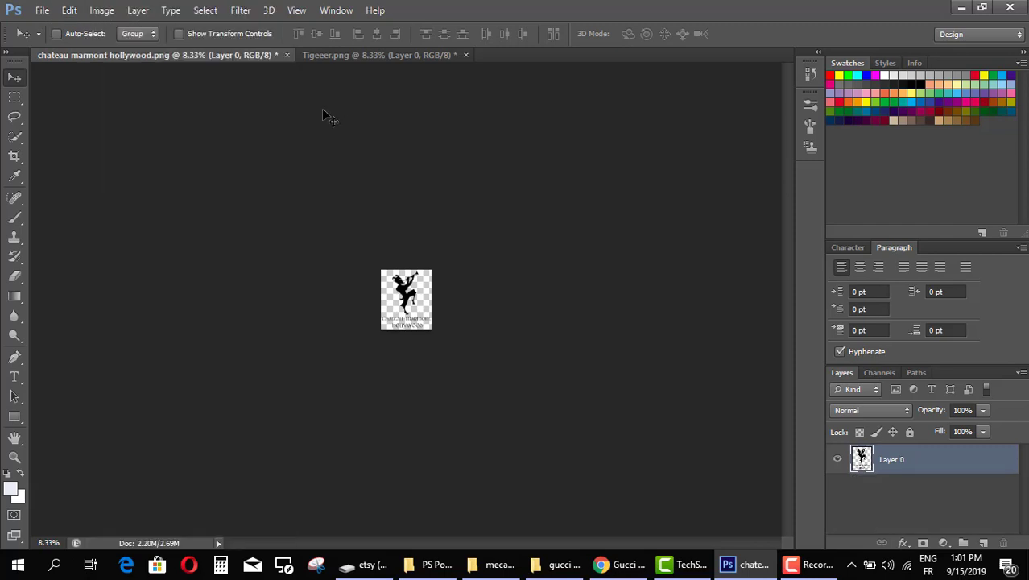
left_click(287, 54)
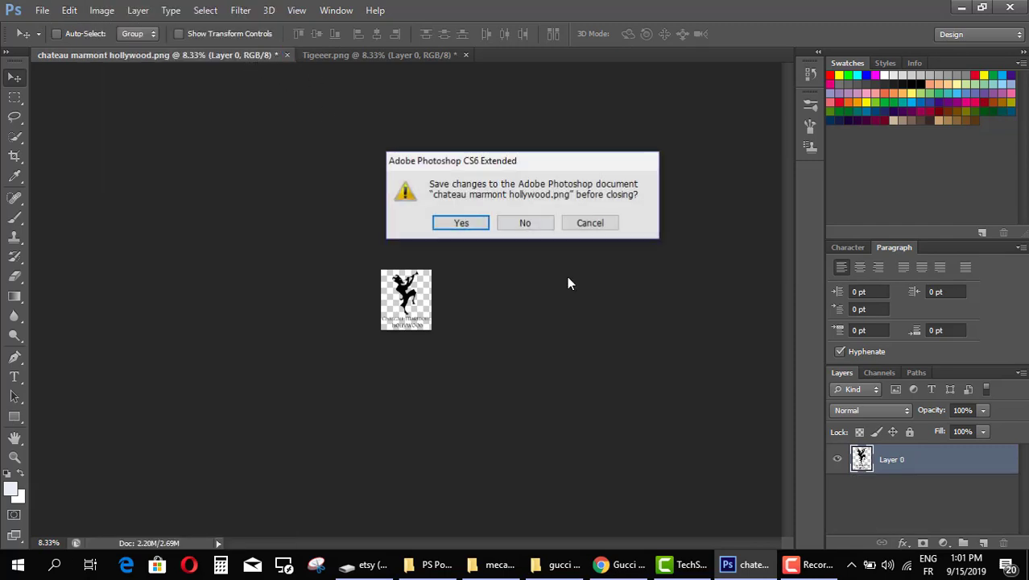
left_click(527, 225)
- Open gucci x.png from the desktop
left_click(42, 10)
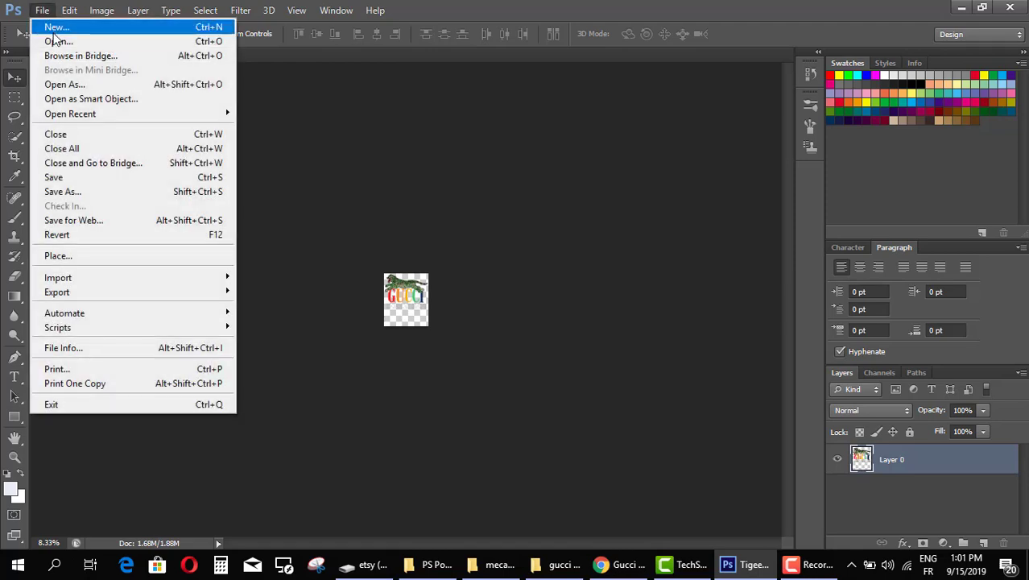
left_click(145, 74)
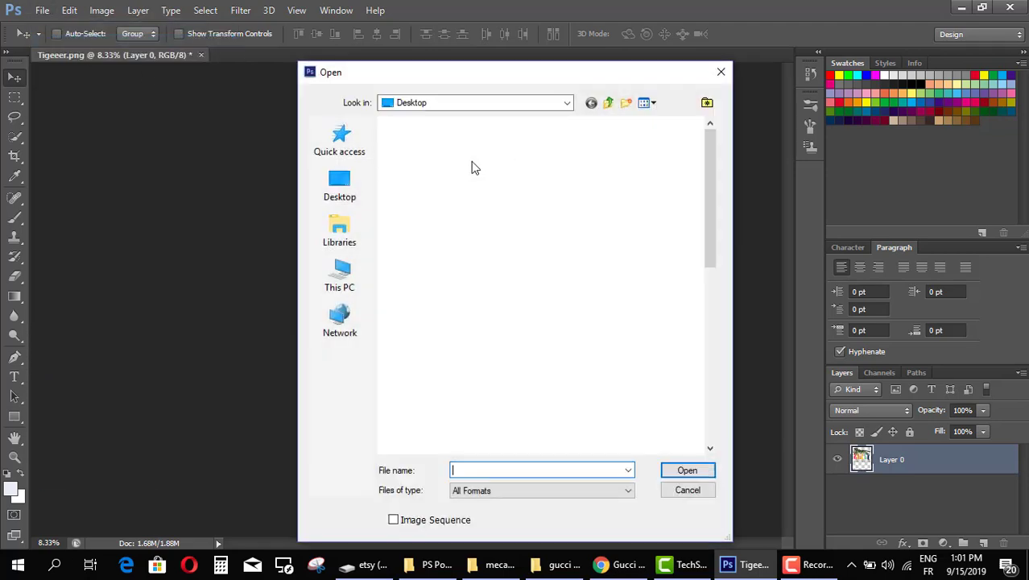
left_click_drag(717, 153, 717, 265)
left_click(451, 297)
left_click(688, 470)
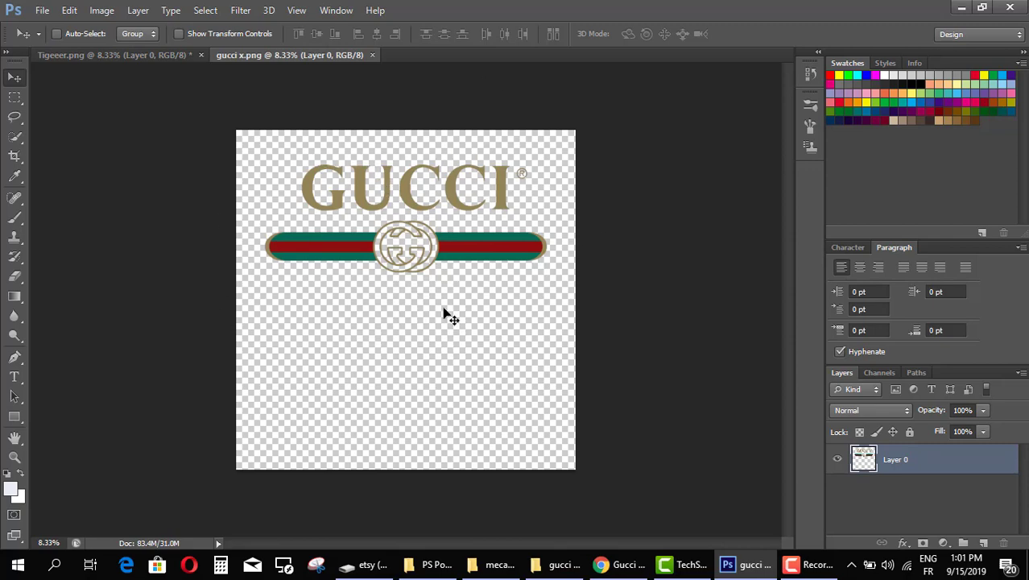
- Start a new document and base it on the Web preset
left_click(42, 9)
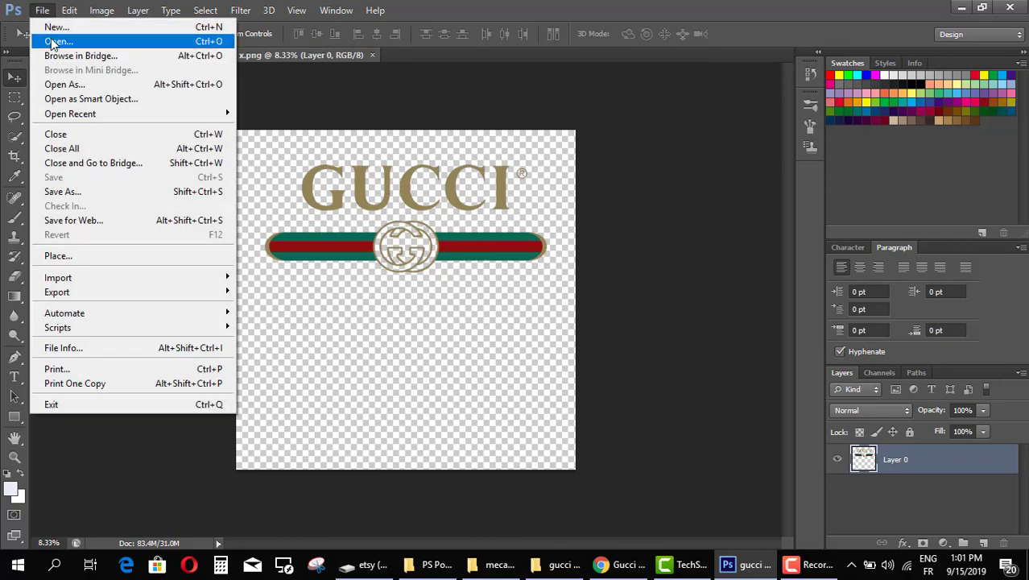
left_click(328, 82)
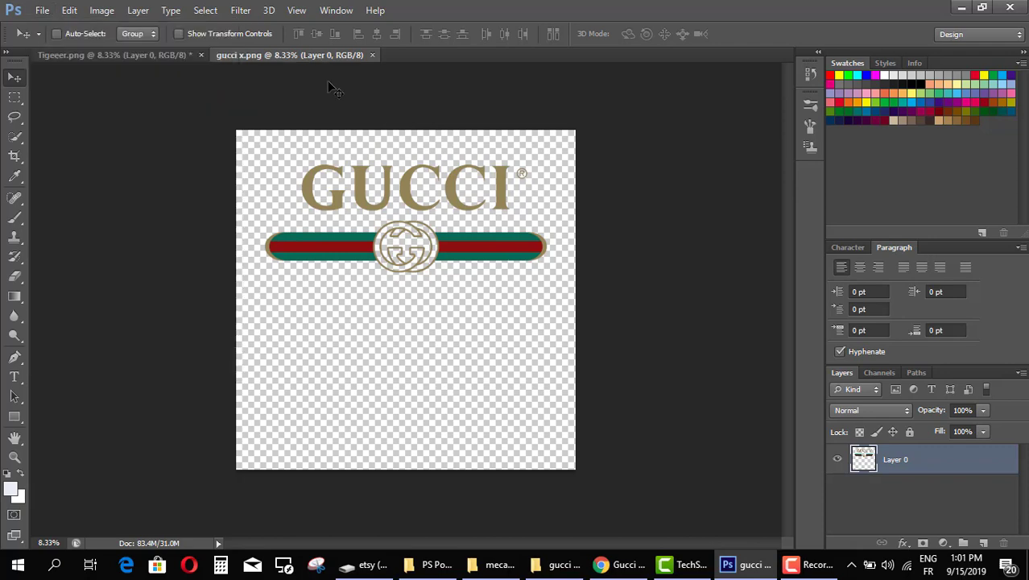
left_click(42, 10)
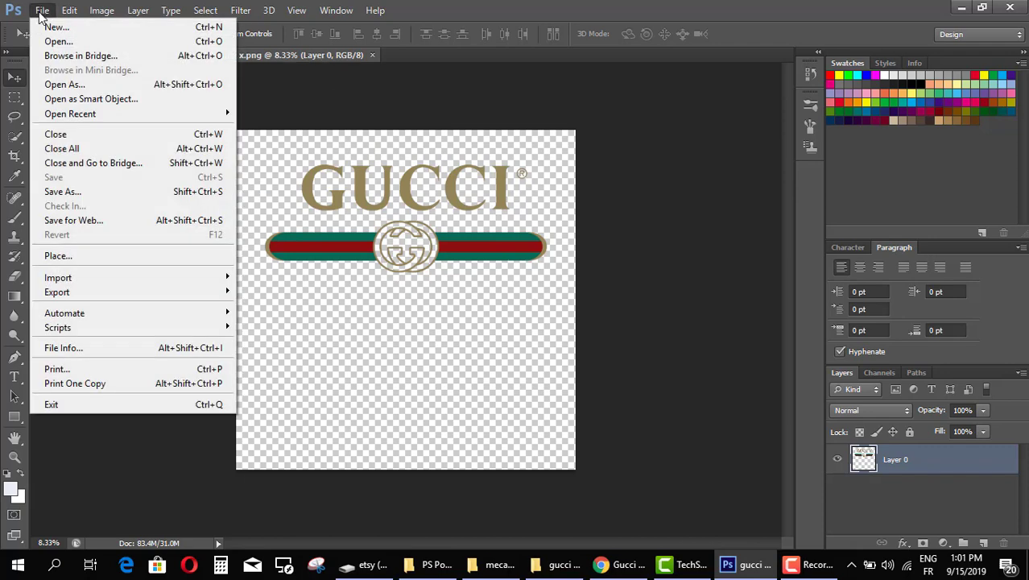
left_click(37, 15)
left_click(40, 11)
left_click(46, 29)
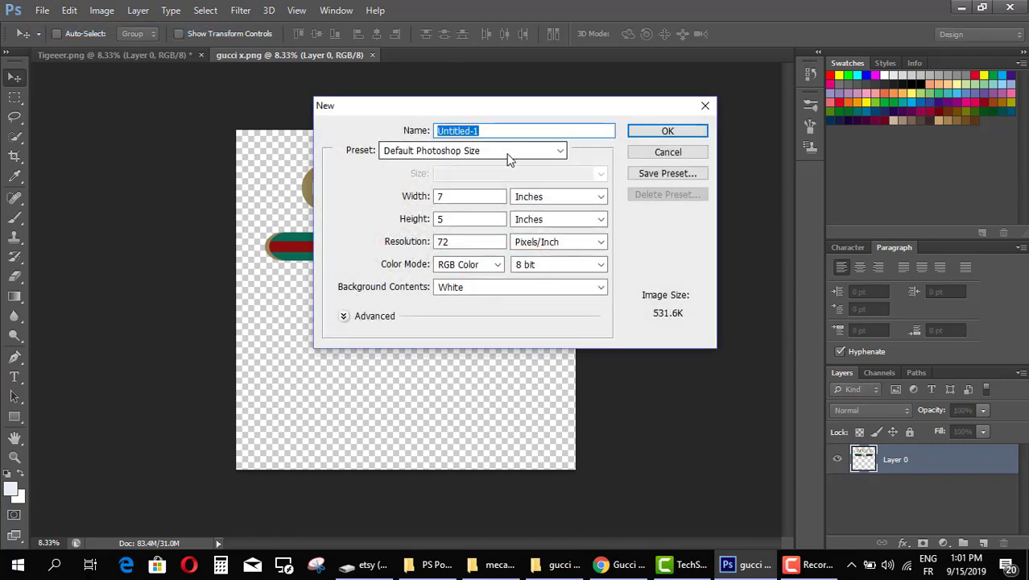
left_click(508, 151)
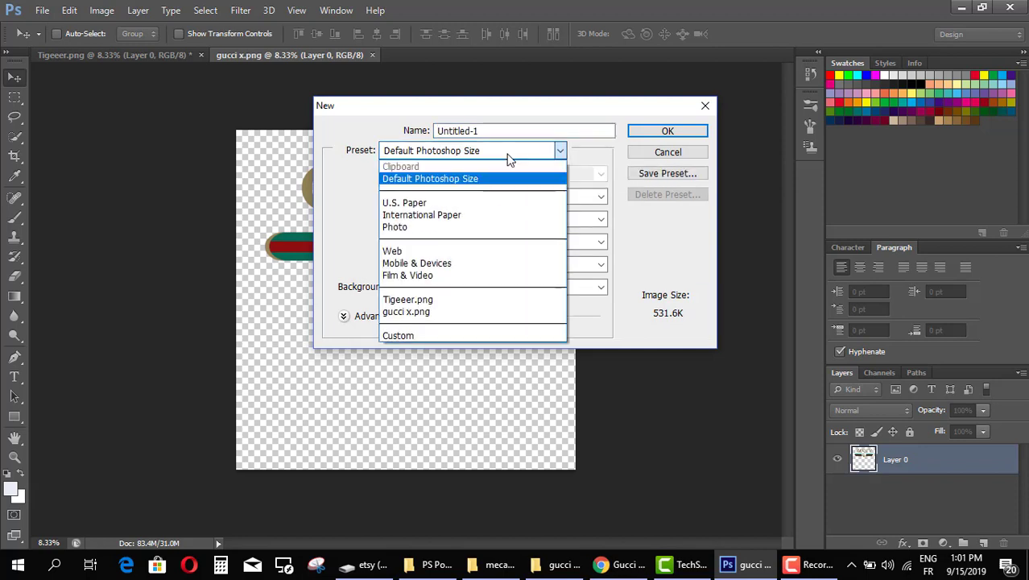
left_click(493, 256)
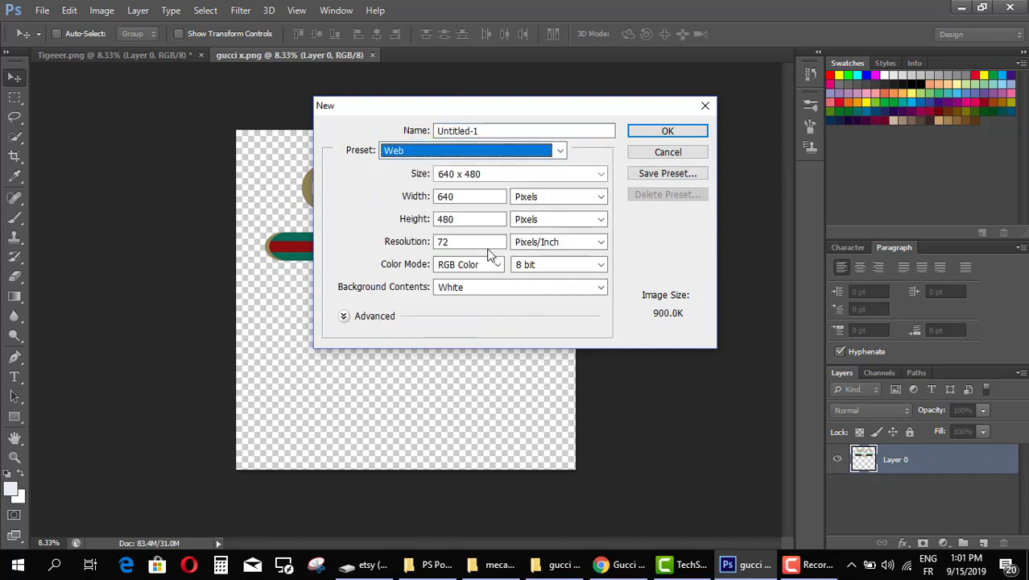
- Create the new document at 4500 x 5400 pixels, 300 pixels/inch, with a white background
left_click(475, 200)
left_click_drag(475, 200, 415, 188)
type("4500")
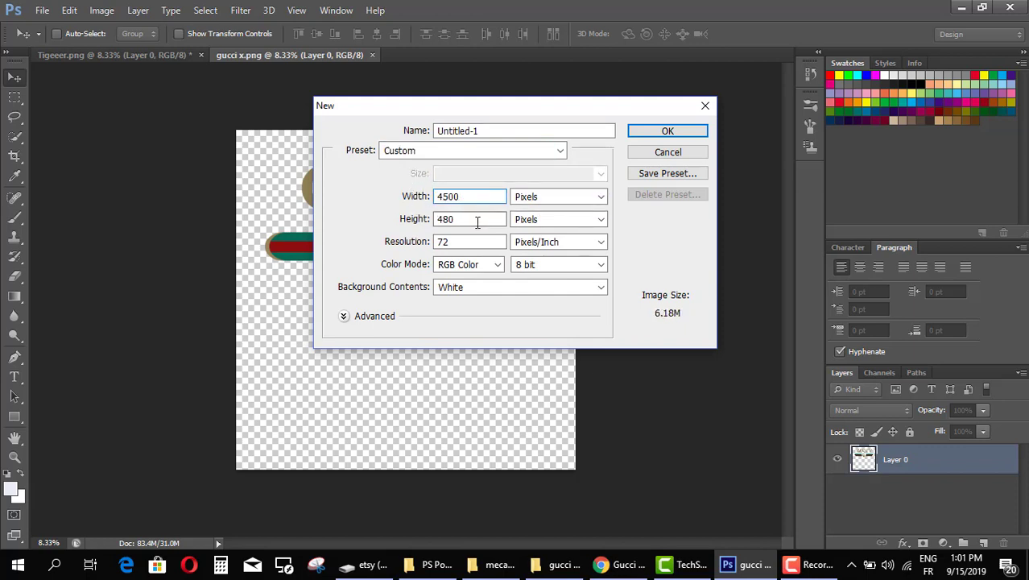
left_click_drag(478, 223, 416, 221)
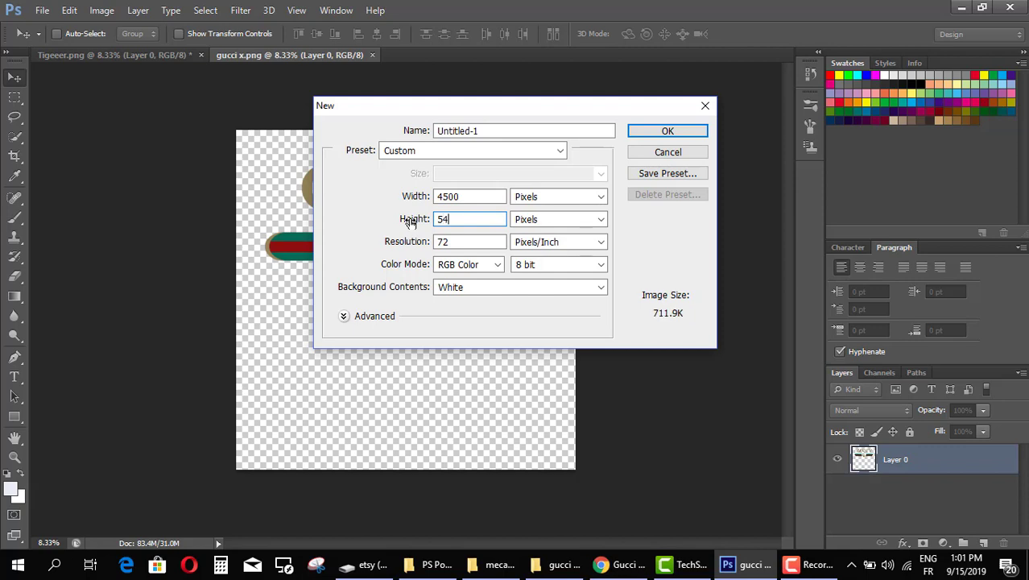
left_click_drag(479, 247, 395, 253)
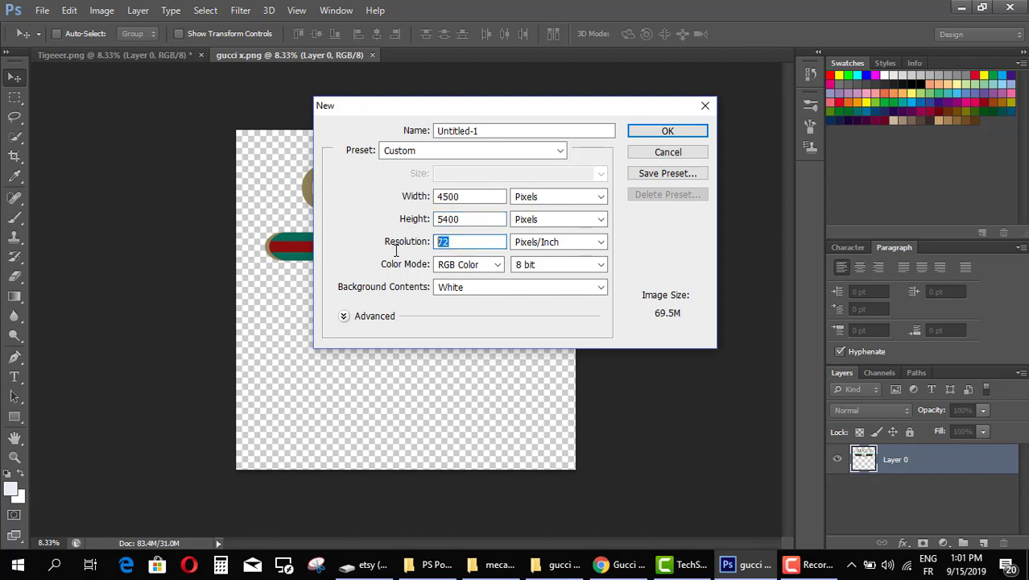
type("300")
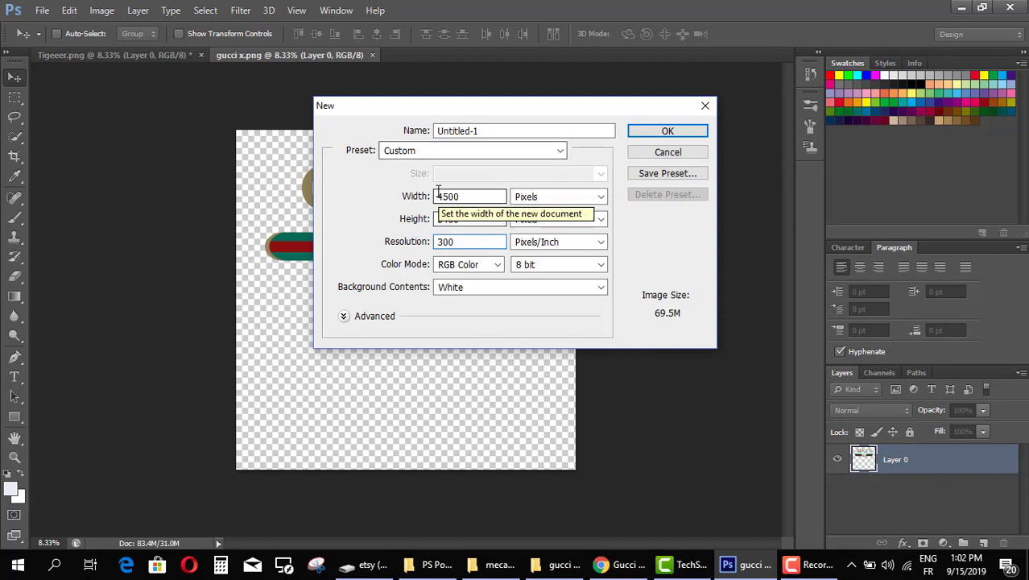
left_click(505, 288)
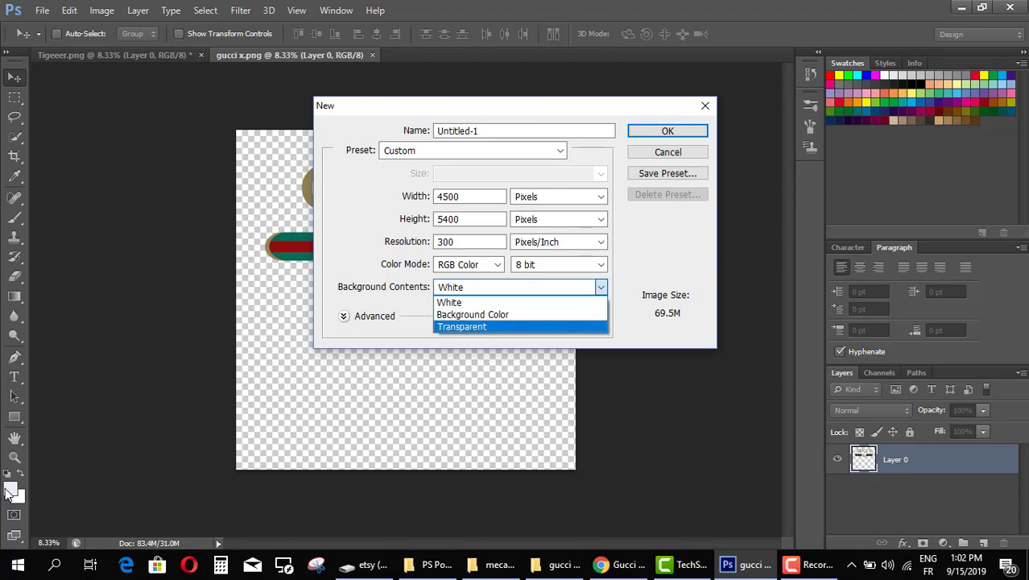
left_click(449, 303)
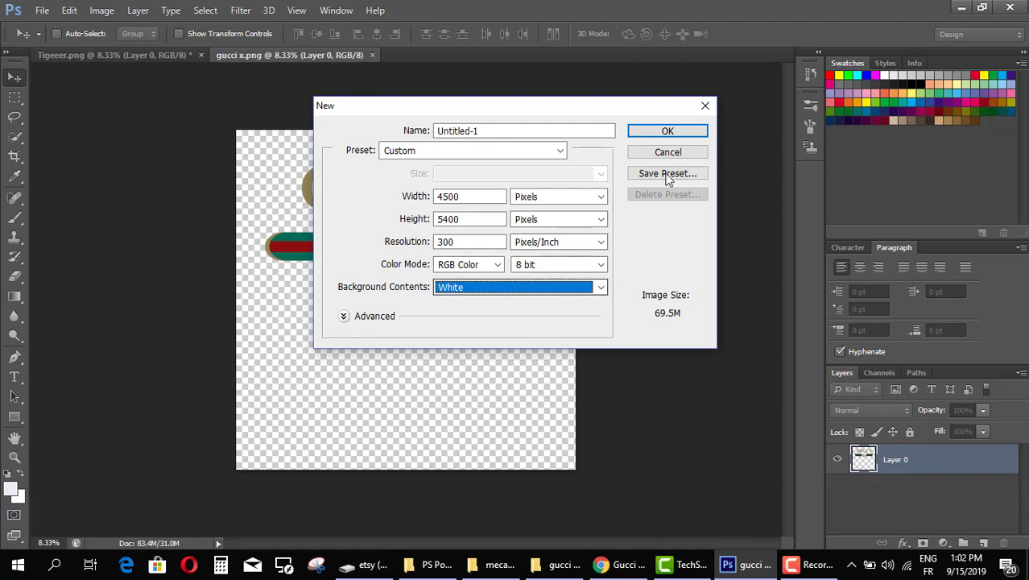
left_click(683, 136)
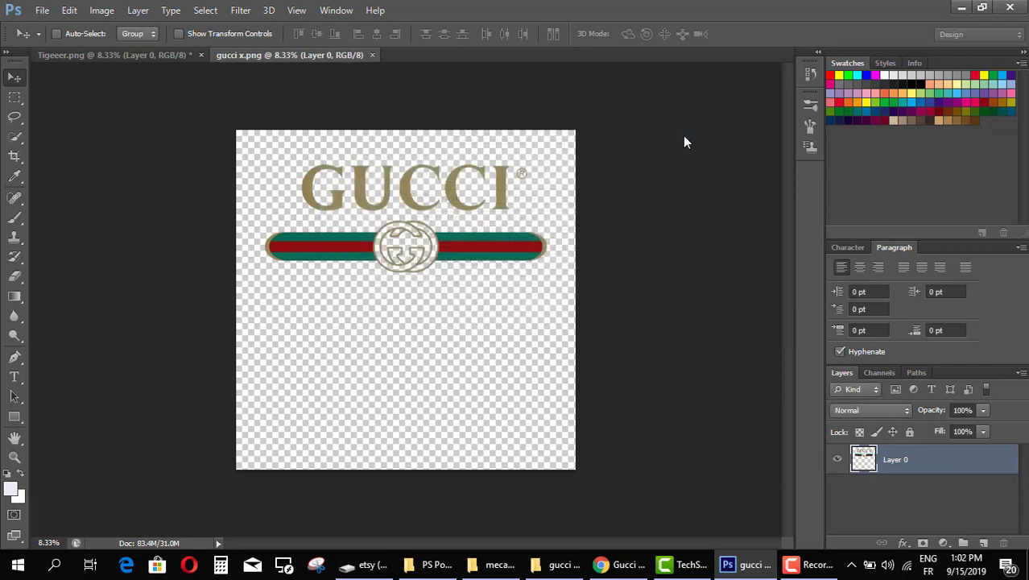
- Resize the gucci x.png image to 5200 pixels wide with proportions constrained
left_click(258, 56)
left_click(101, 9)
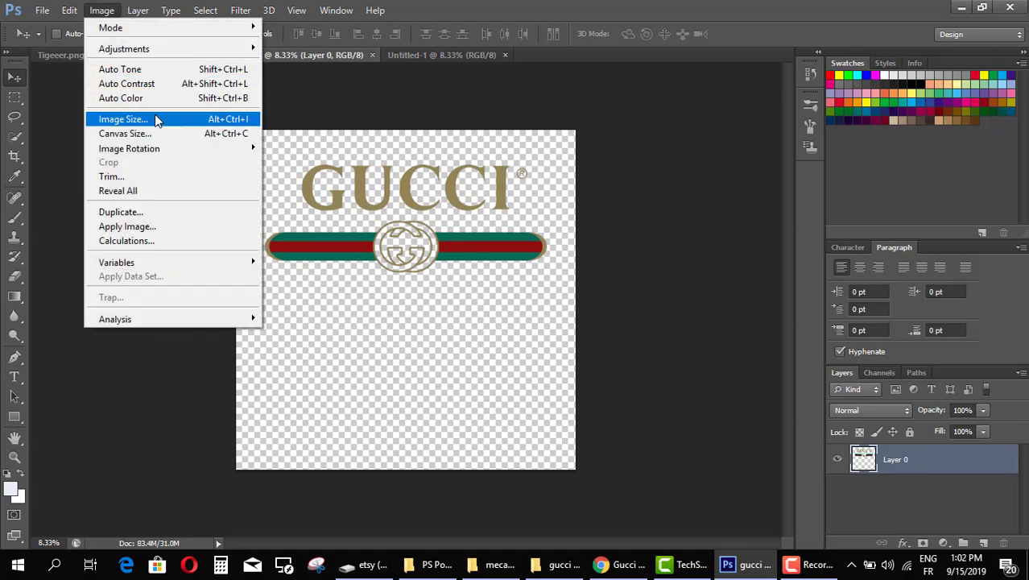
left_click(157, 118)
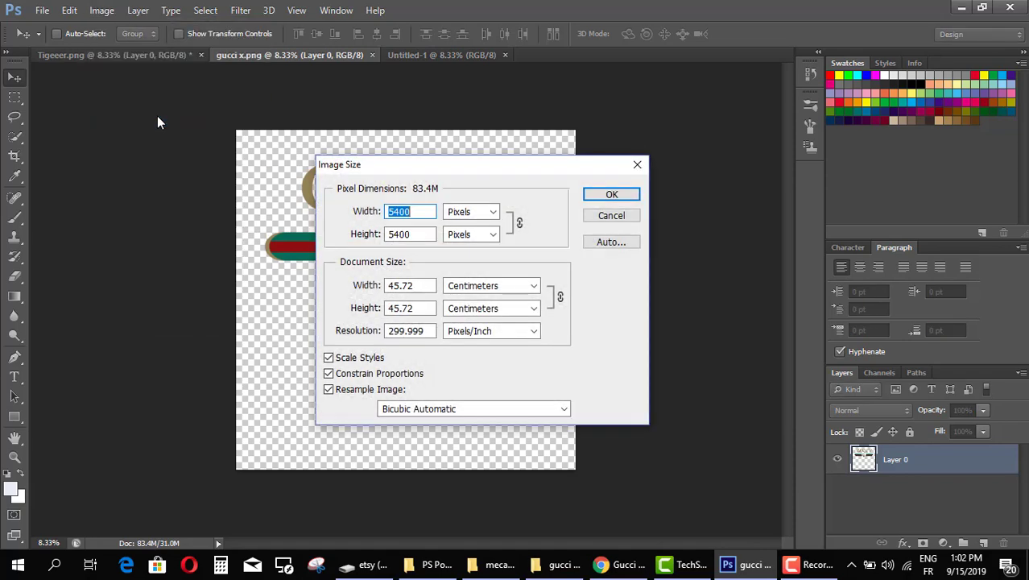
type("5200")
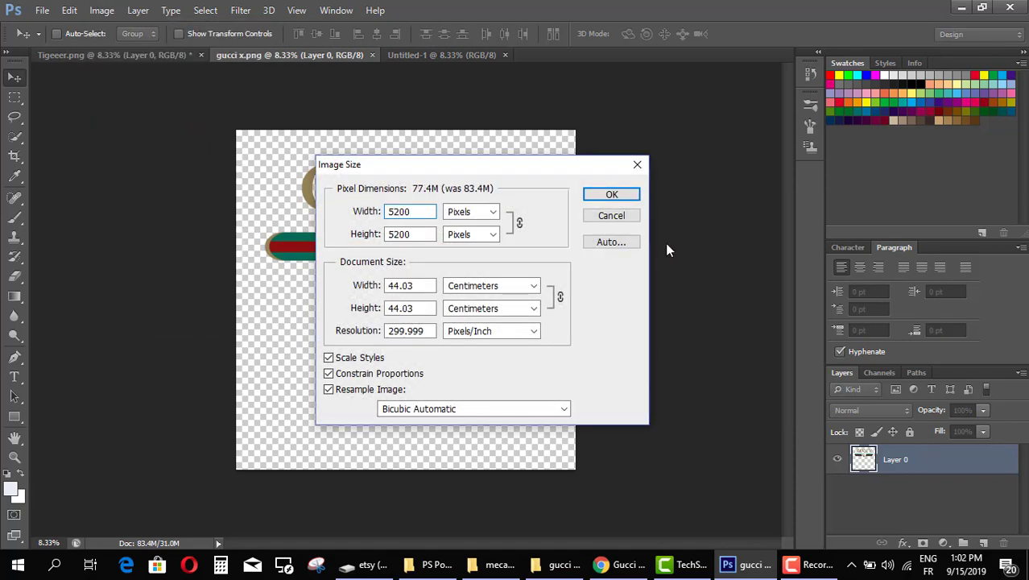
left_click(610, 195)
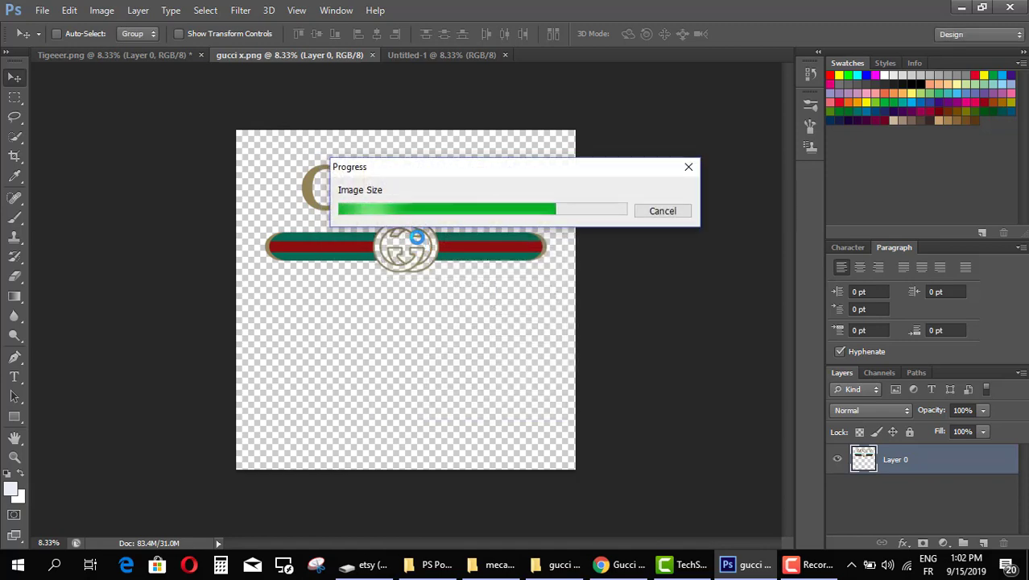
- Move the Gucci logo from gucci x.png into Untitled-1 and nudge it up to the canvas's upper edge
scroll(413, 250, "down", 4)
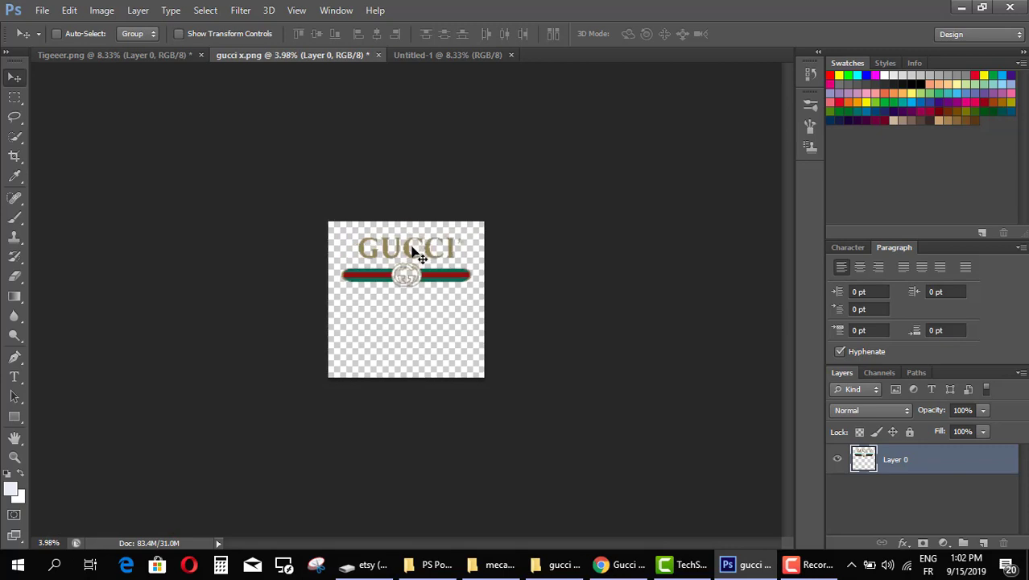
left_click_drag(414, 252, 427, 207)
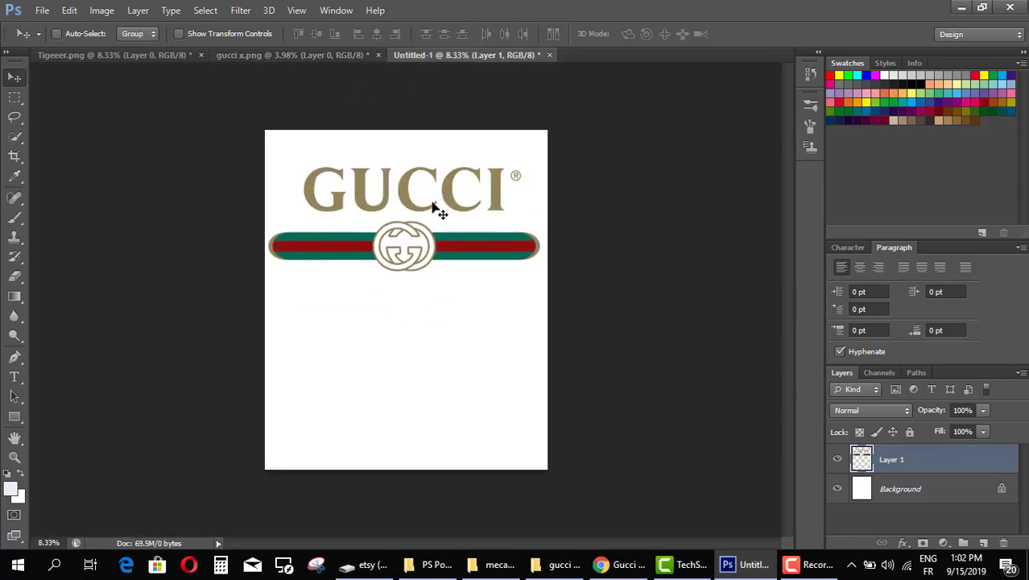
key("shift+Up")
key("shift+Up")
key("shift+Up")
key("shift+Up")
key("shift+Up")
key("shift+Up")
key("shift+Up")
key("shift+Up")
key("shift+Up")
key("shift+Up")
key("shift+Up")
key("shift+Up")
key("shift+Up")
key("shift+Up")
key("shift+Up")
key("shift+Up")
key("shift+Up")
key("shift+Up")
key("shift+Up")
key("shift+Up")
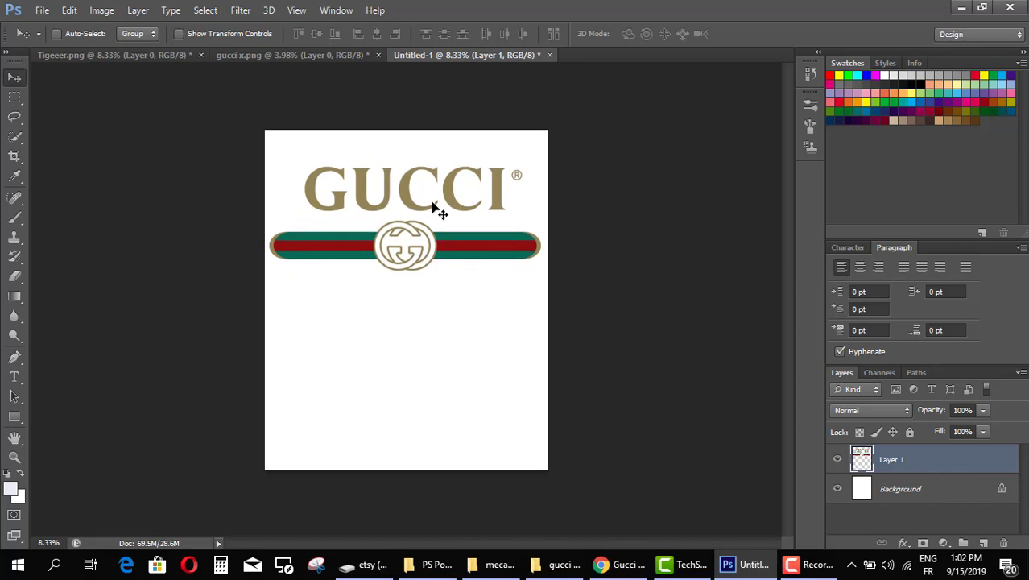
key("shift+Up")
key("shift+Up")
key("shift+Up")
key("shift+Up")
key("shift+Up")
key("shift+Up")
key("shift+Up")
key("shift+Up")
key("shift+Up")
key("shift+Up")
key("shift+Up")
key("shift+Up")
key("shift+Up")
key("shift+Up")
key("shift+Up")
key("shift+Up")
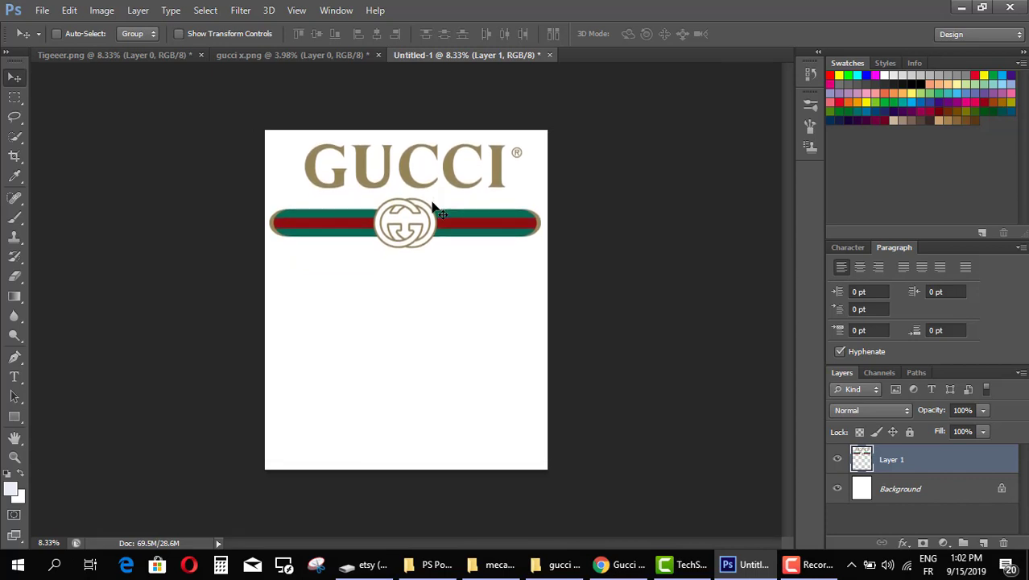
key("shift+Up")
key("shift+Up")
key("shift+Up")
key("shift+Up")
key("shift+Up")
key("shift+Up")
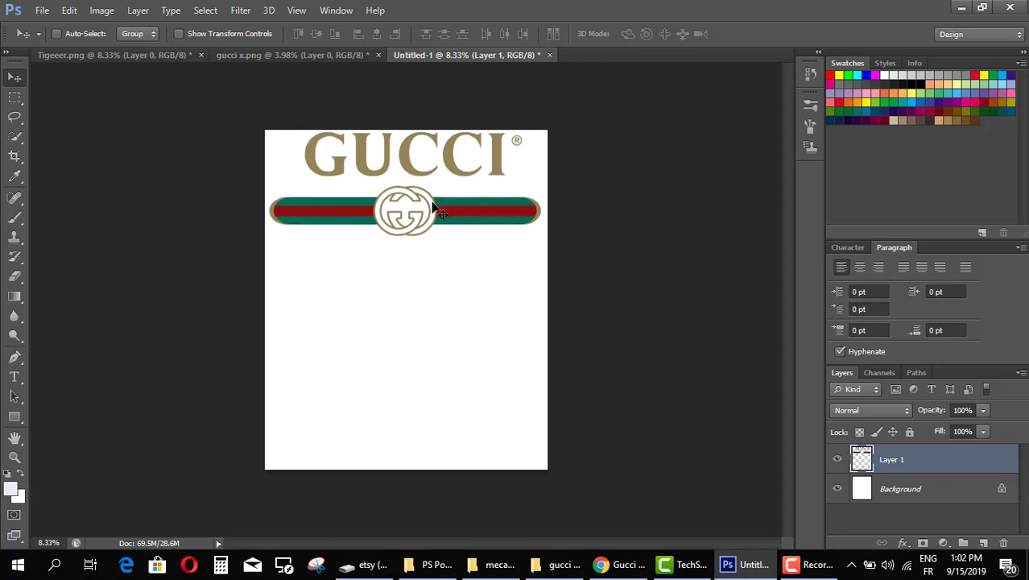
- Hide the white Background layer and save the design to the desktop as a PNG named gucci logo
left_click(838, 493)
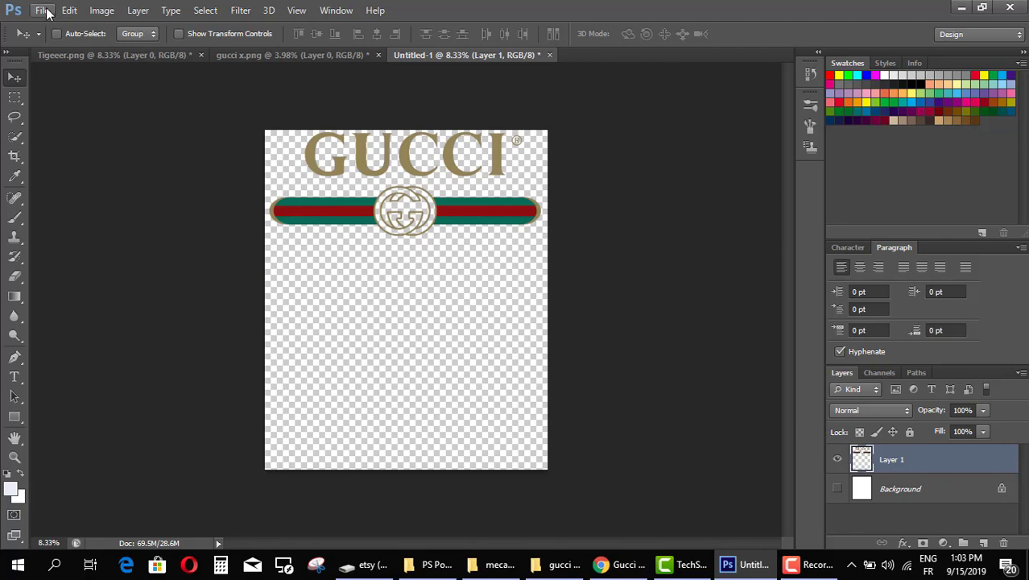
left_click(42, 9)
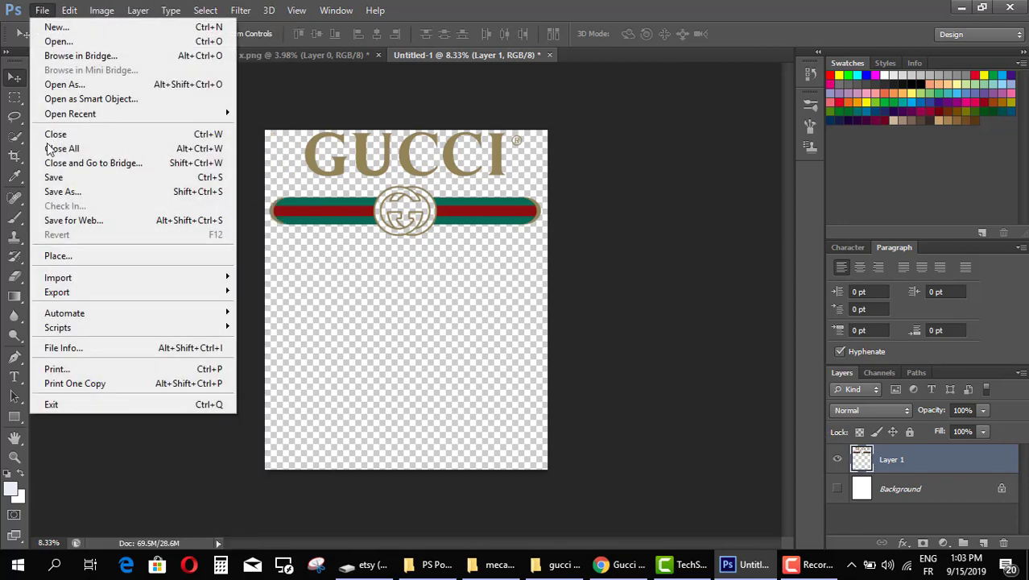
left_click(65, 193)
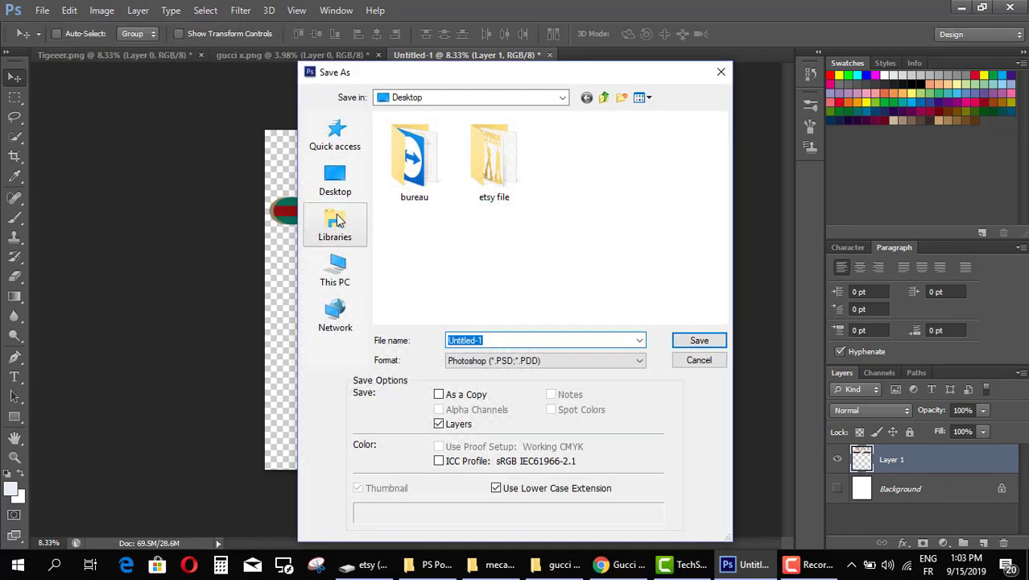
left_click(482, 362)
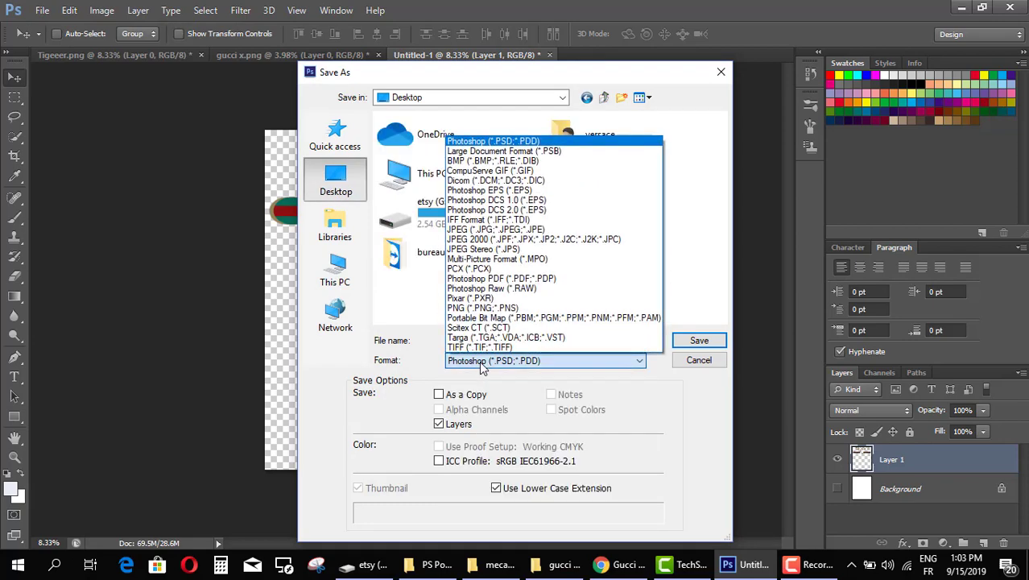
left_click(482, 307)
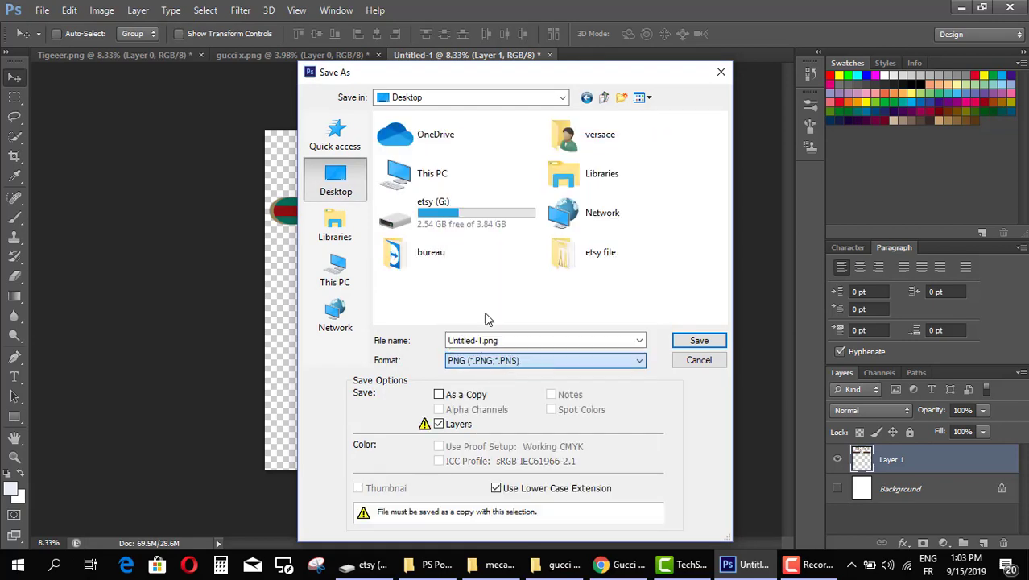
type("gu")
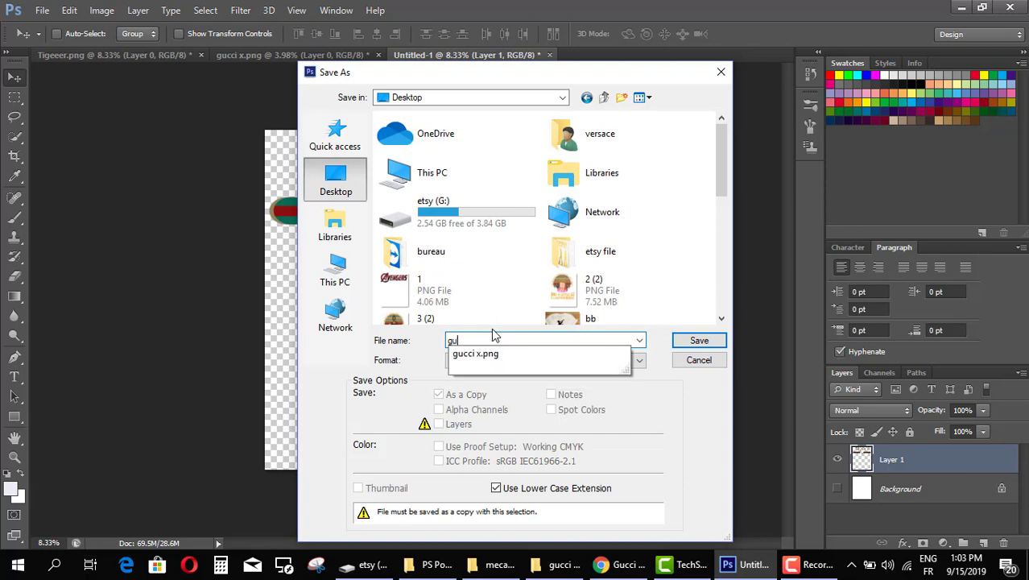
type("cci logo")
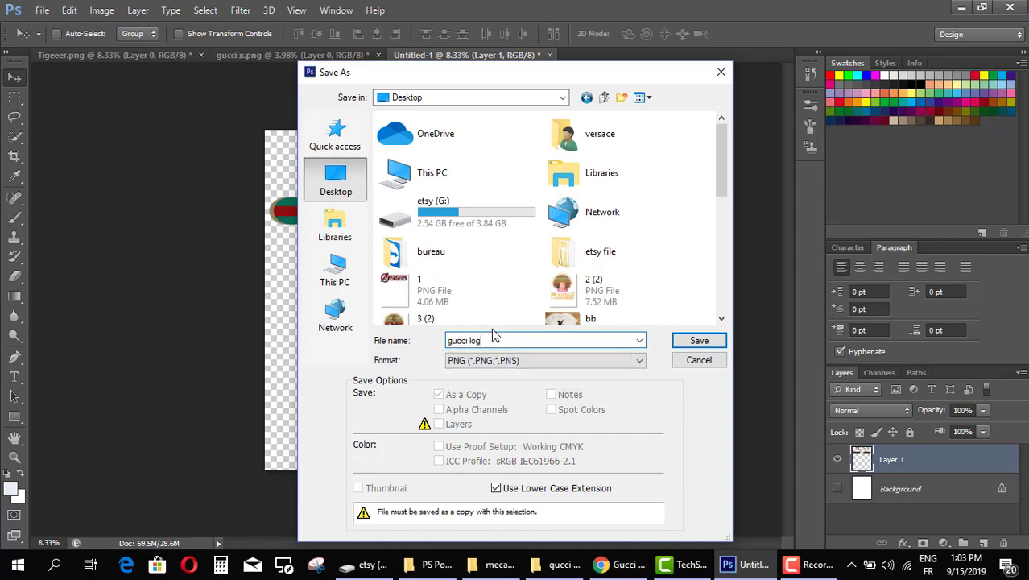
left_click(686, 341)
left_click(579, 172)
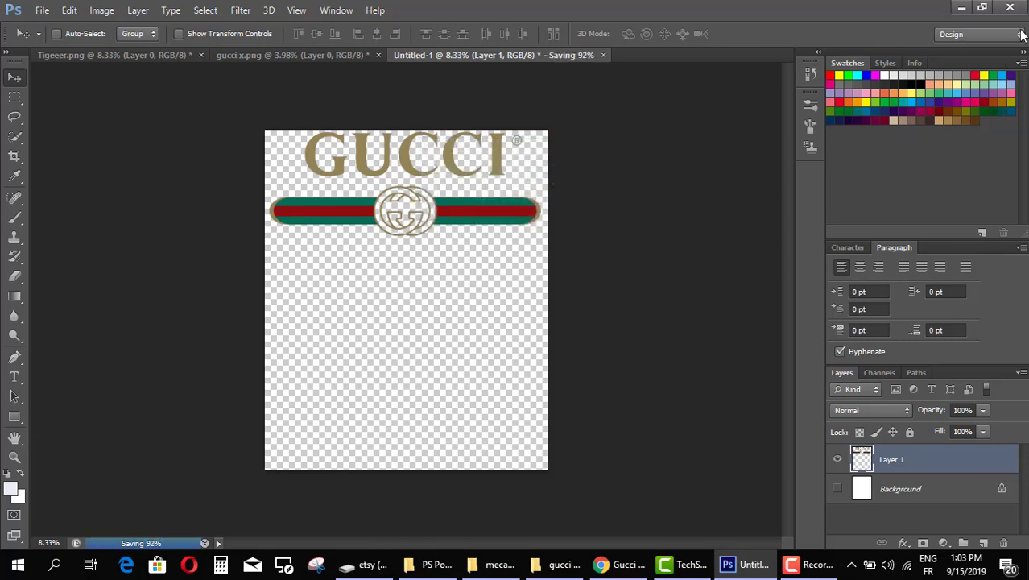
- Minimize Photoshop, bring up the gucci designs folder in File Explorer, and copy gucci logo from the desktop into it
left_click(965, 8)
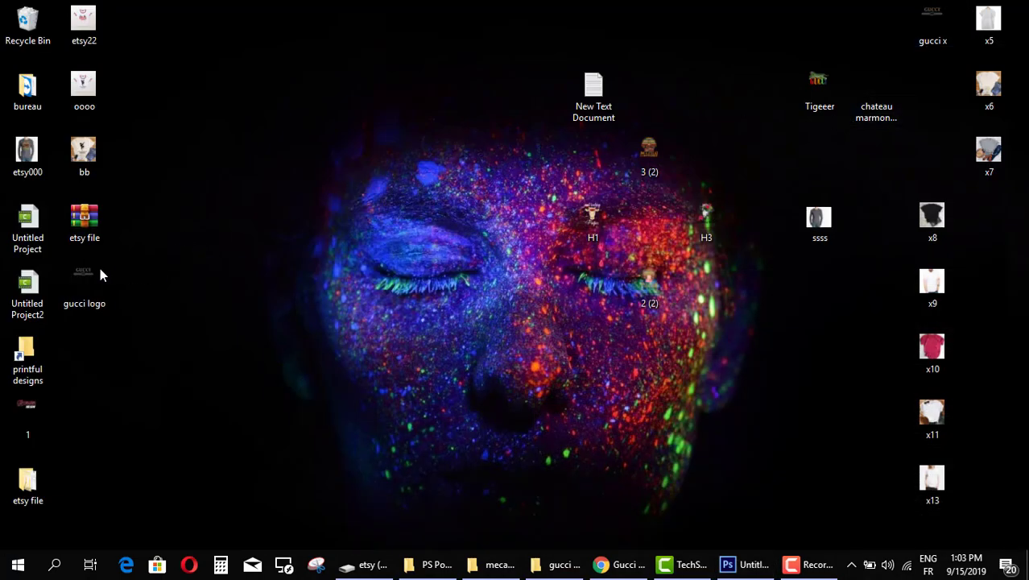
left_click(488, 567)
left_click(489, 567)
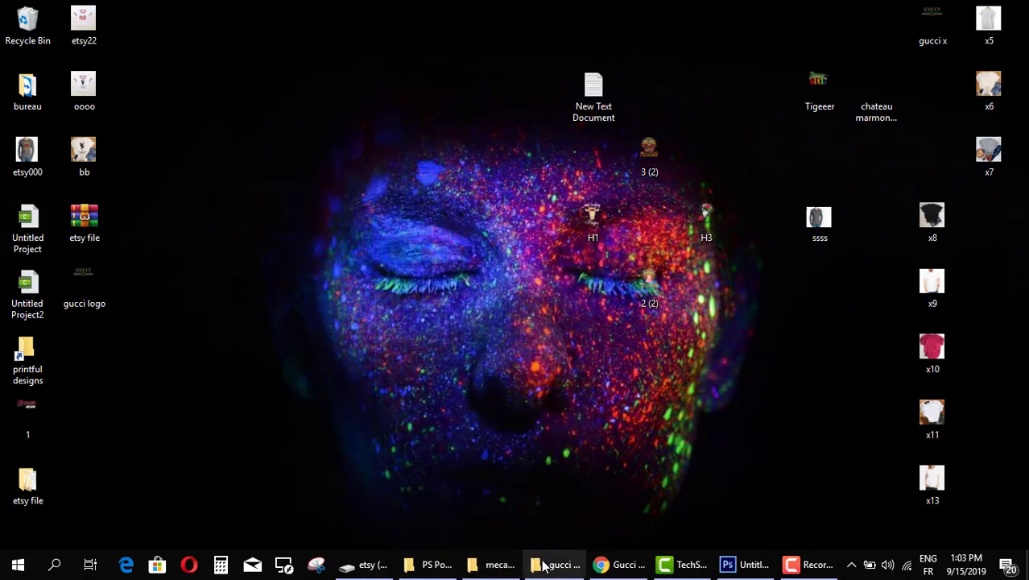
left_click(546, 566)
left_click_drag(390, 21, 655, 38)
left_click_drag(80, 297, 577, 340)
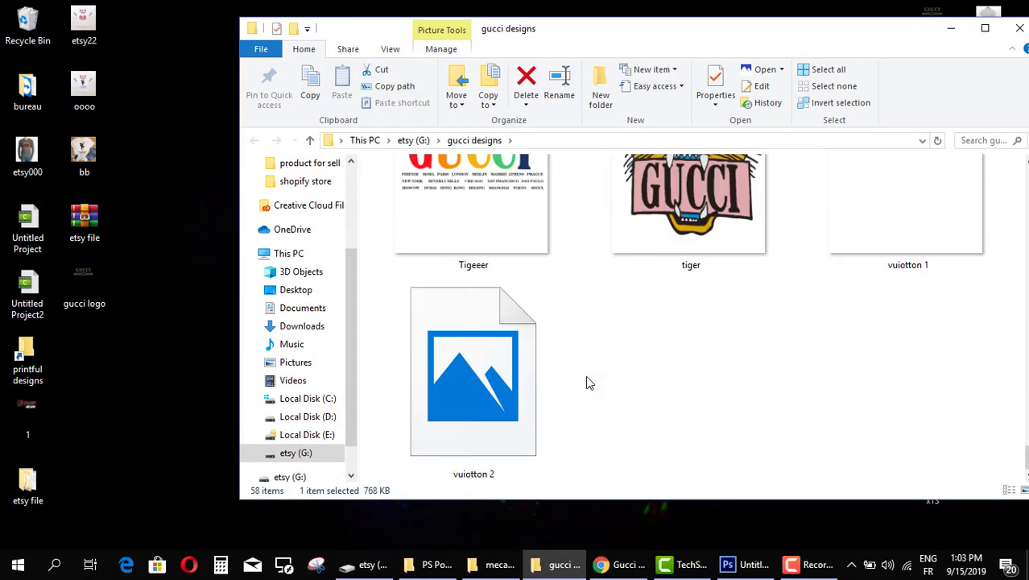
- Permanently delete the old gucci x file from the gucci designs folder
scroll(580, 395, "up", 3)
scroll(584, 402, "down", 3)
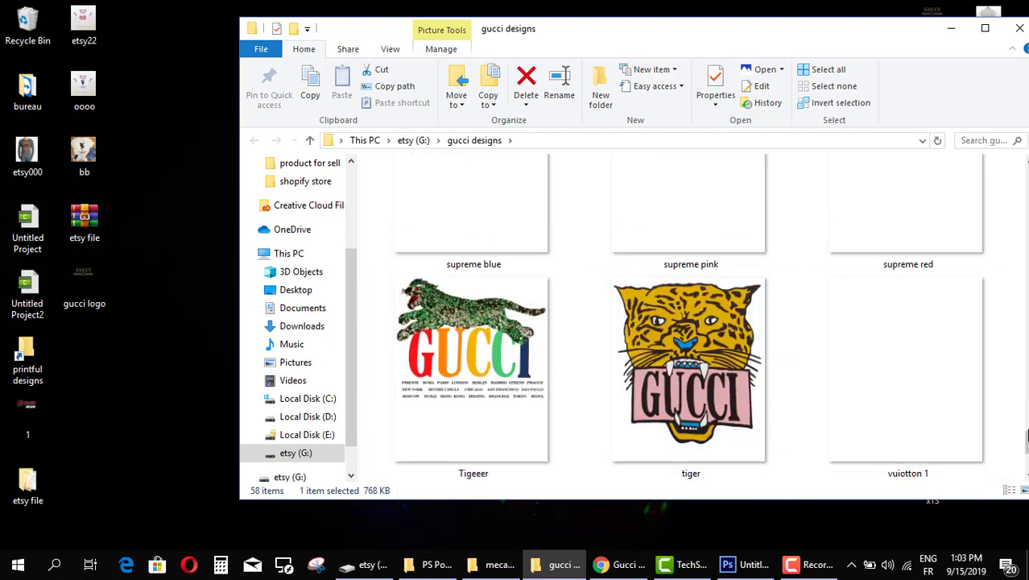
left_click_drag(1026, 441, 1021, 341)
right_click(951, 297)
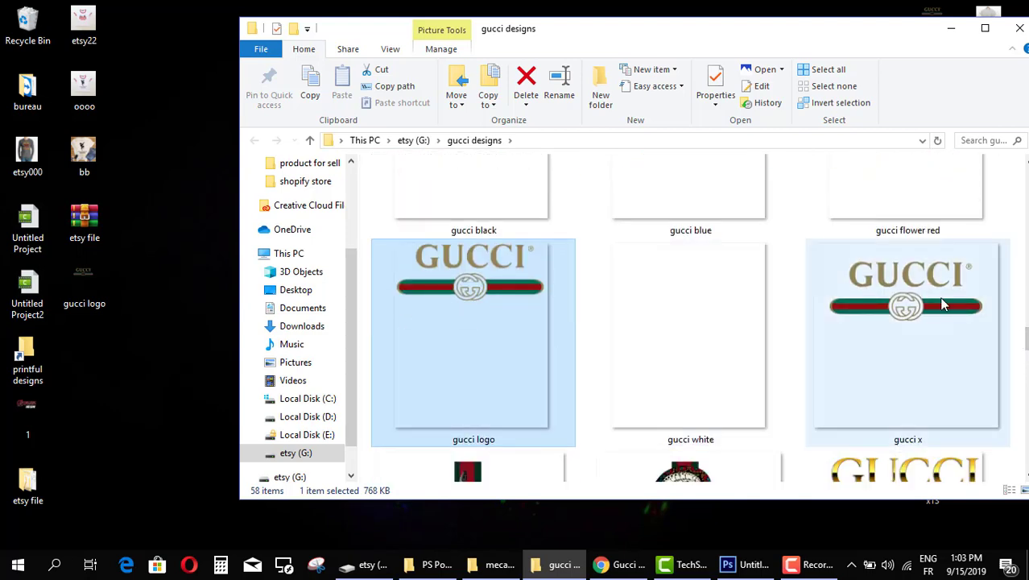
left_click(894, 499)
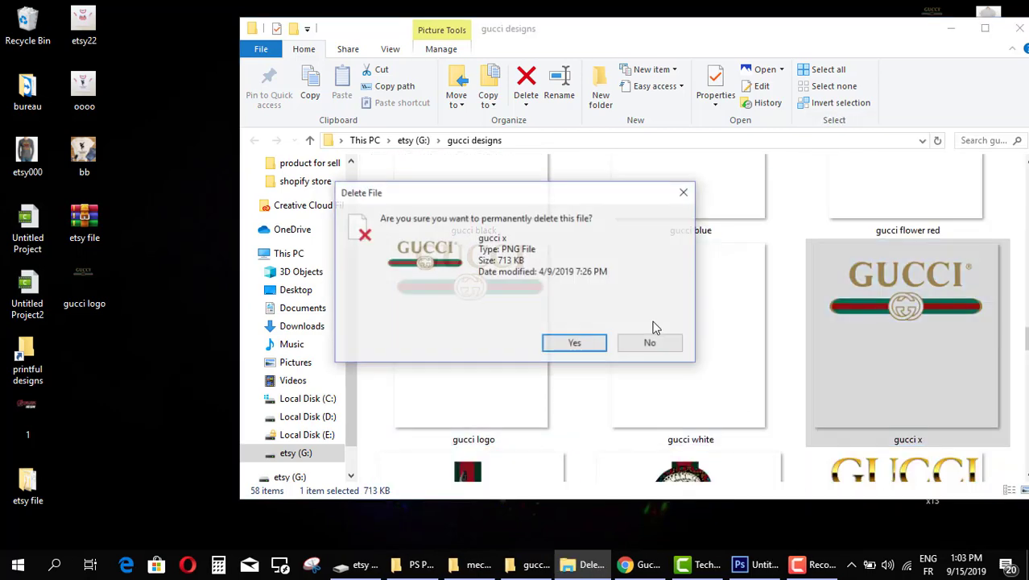
left_click(571, 345)
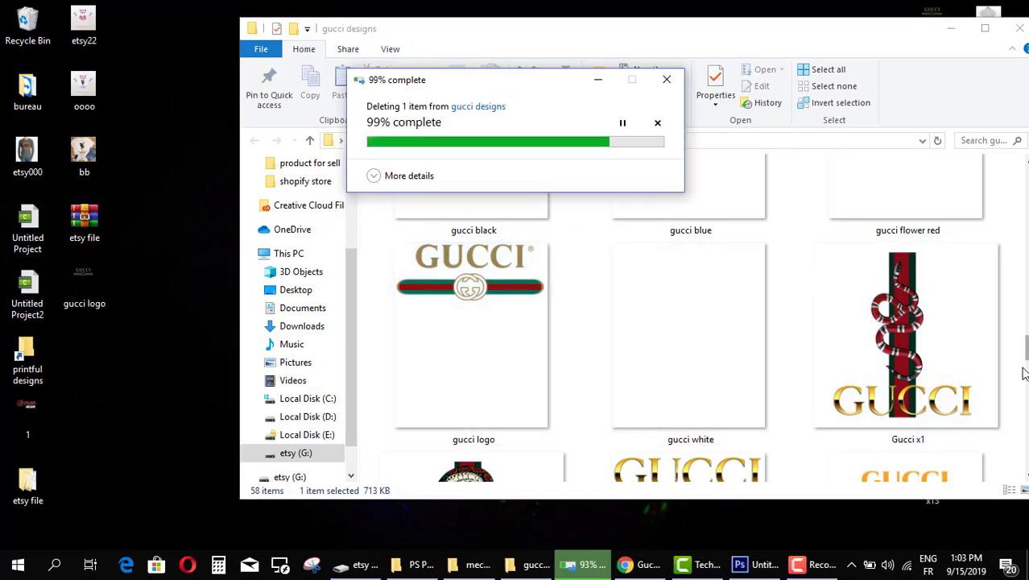
scroll(1019, 355, "up", 5)
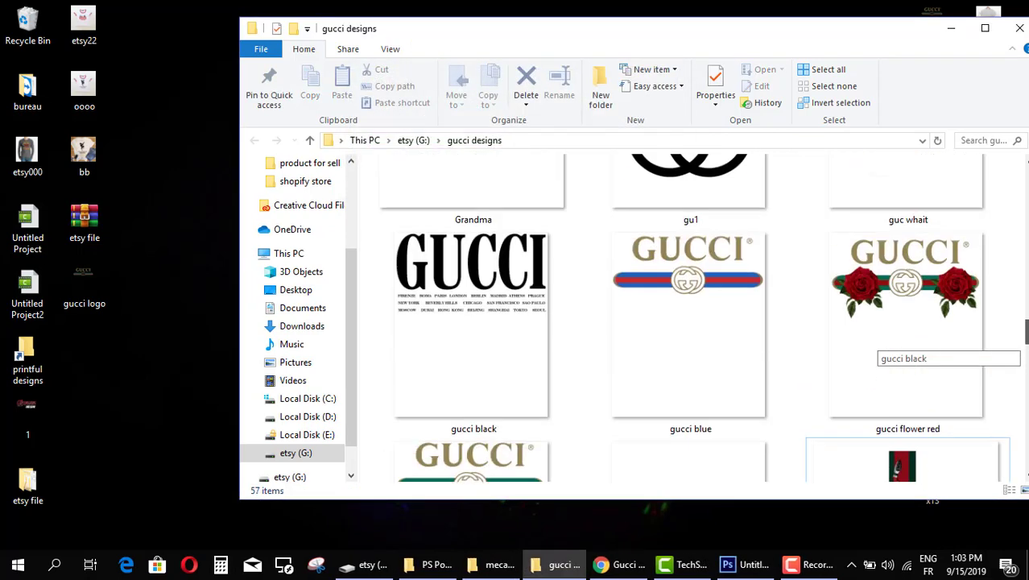
scroll(1019, 354, "up", 20)
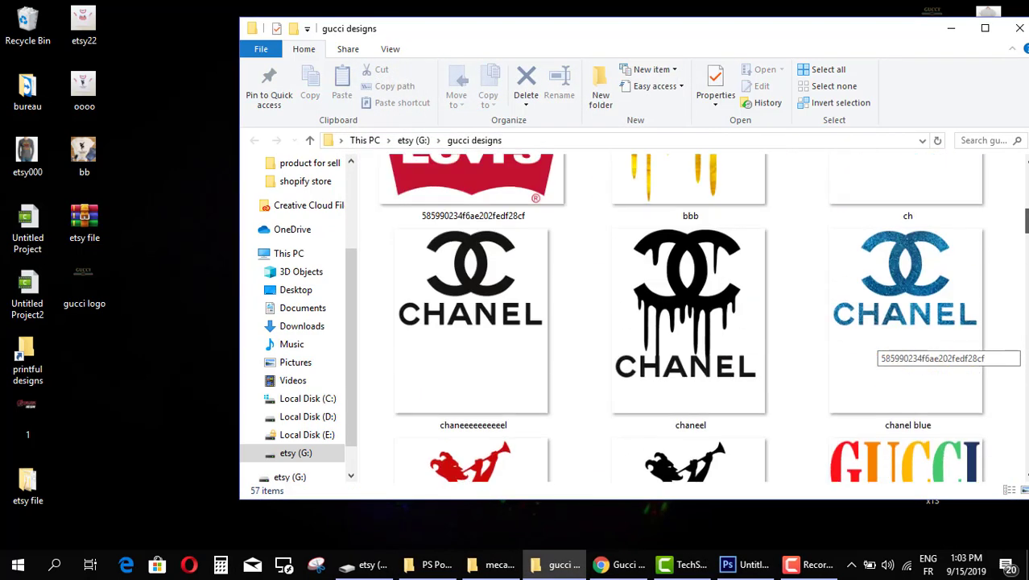
scroll(1025, 362, "down", 20)
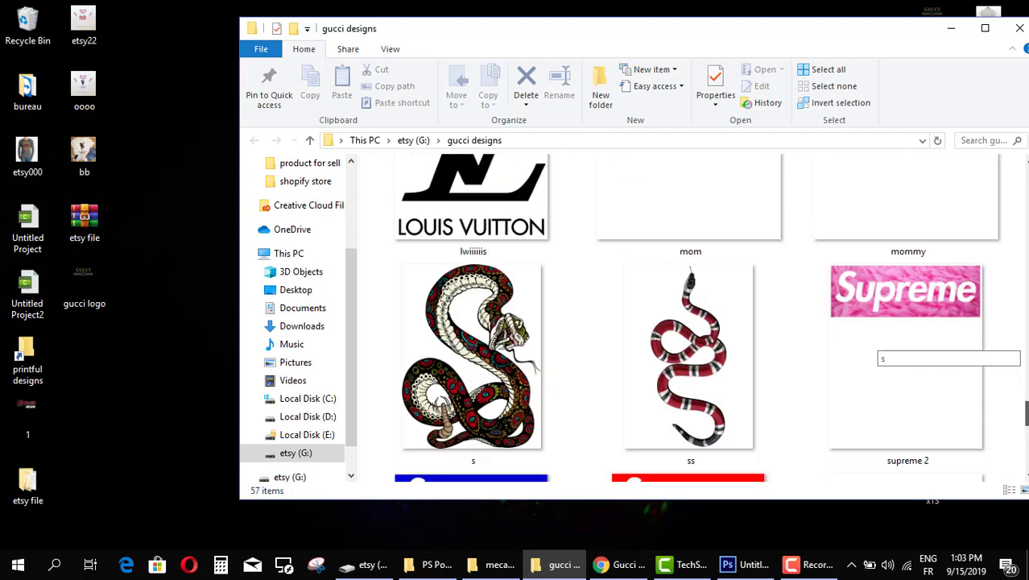
scroll(1025, 362, "down", 10)
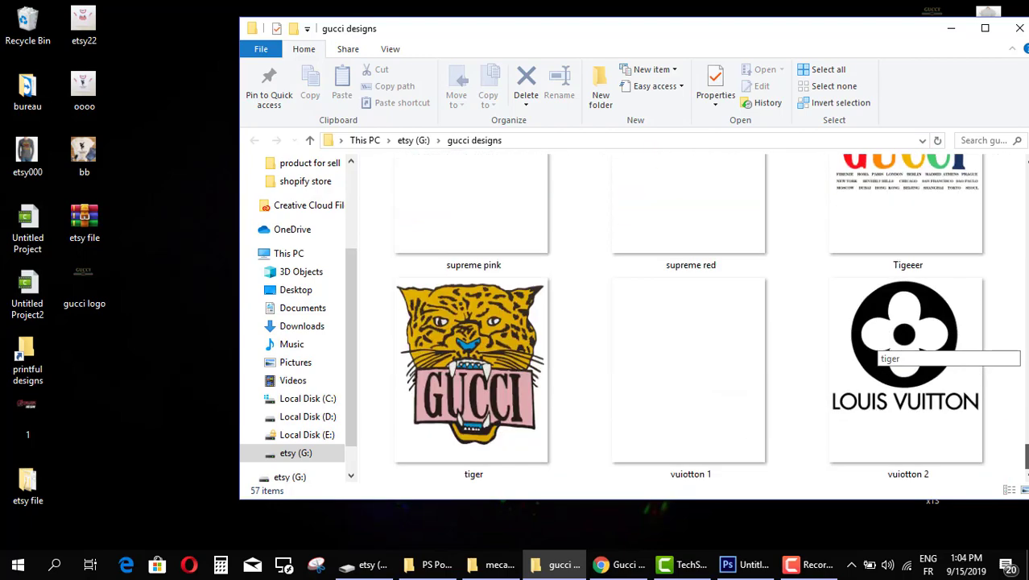
- Find the gucci10 design in the gucci designs folder and copy it to the desktop
scroll(1025, 346, "up", 10)
scroll(1025, 346, "up", 5)
scroll(1025, 346, "down", 8)
scroll(1025, 347, "up", 5)
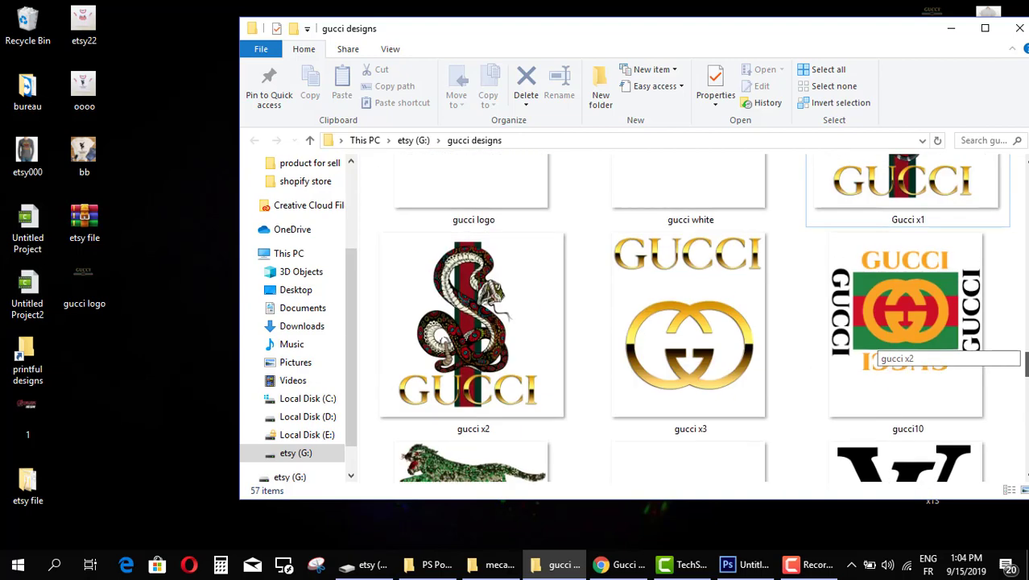
left_click(906, 387)
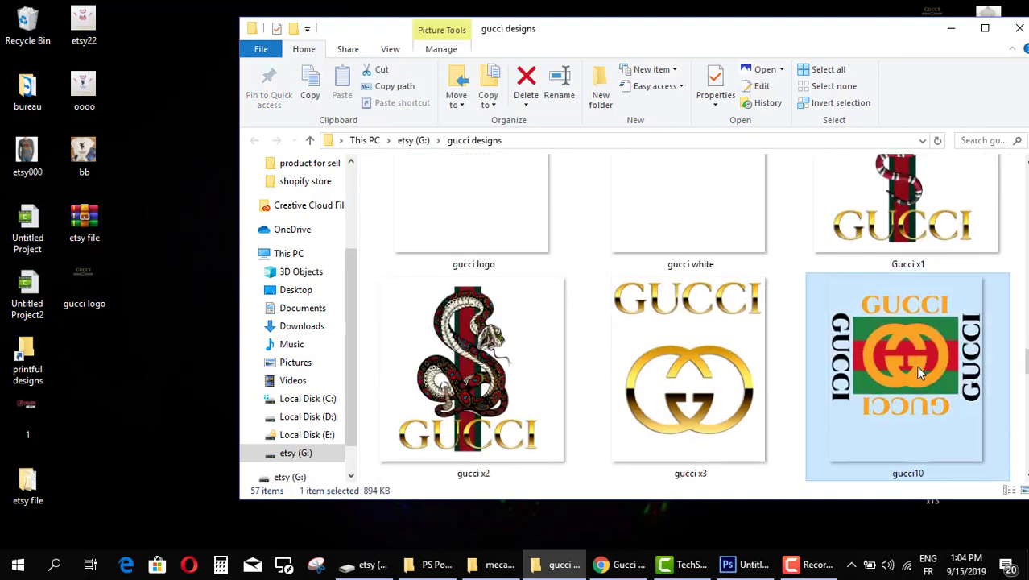
left_click_drag(927, 344, 168, 410)
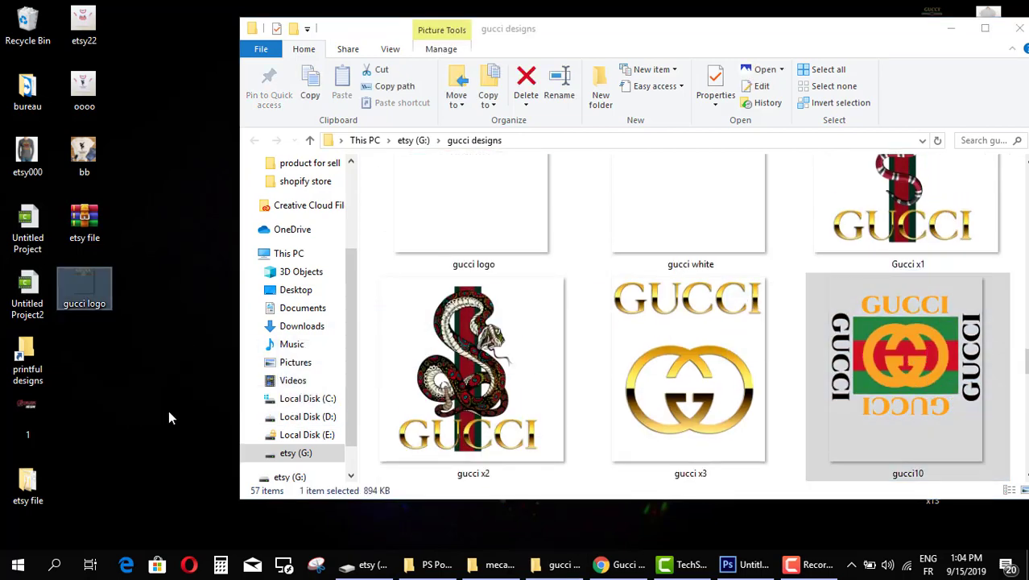
- Minimize File Explorer, switch to Photoshop, and open gucci10 from the desktop
left_click(951, 33)
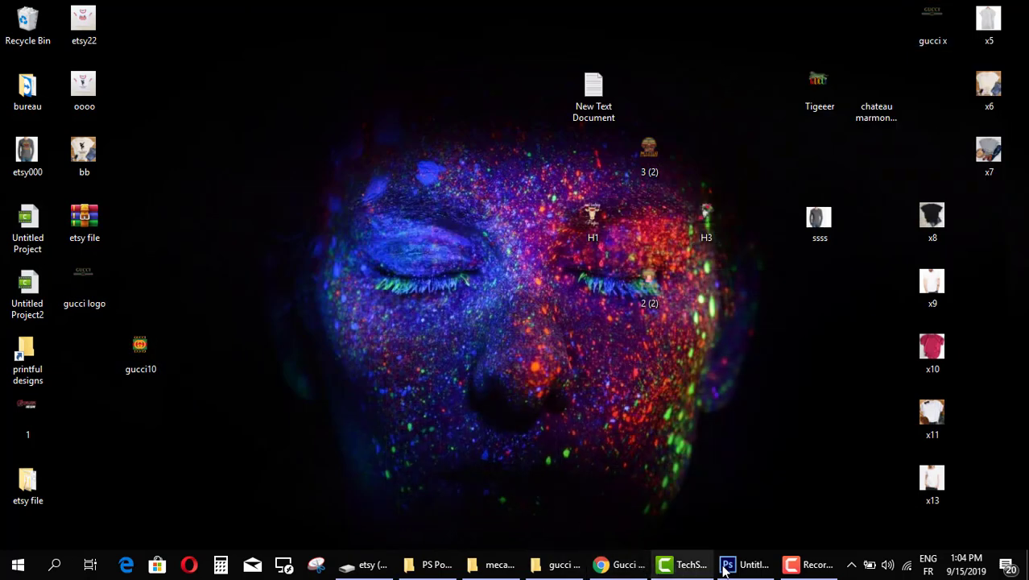
left_click(743, 564)
left_click(42, 10)
left_click(56, 41)
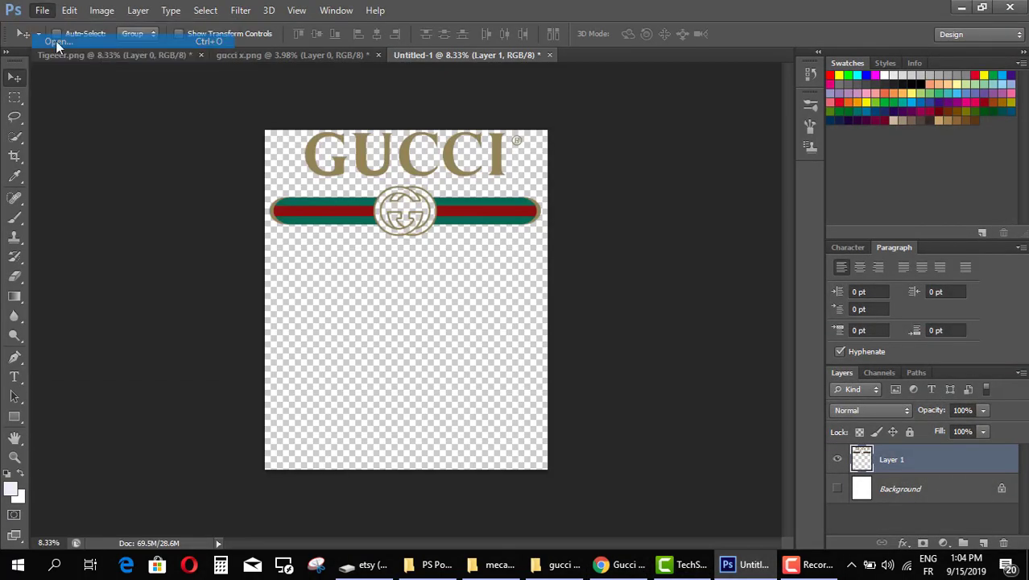
left_click(339, 185)
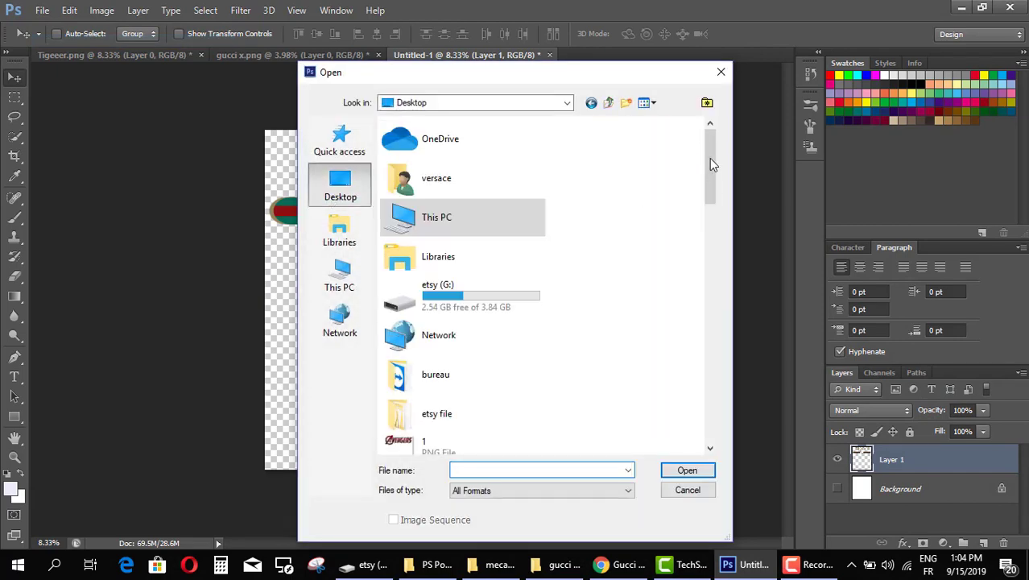
left_click_drag(710, 158, 700, 302)
left_click(441, 208)
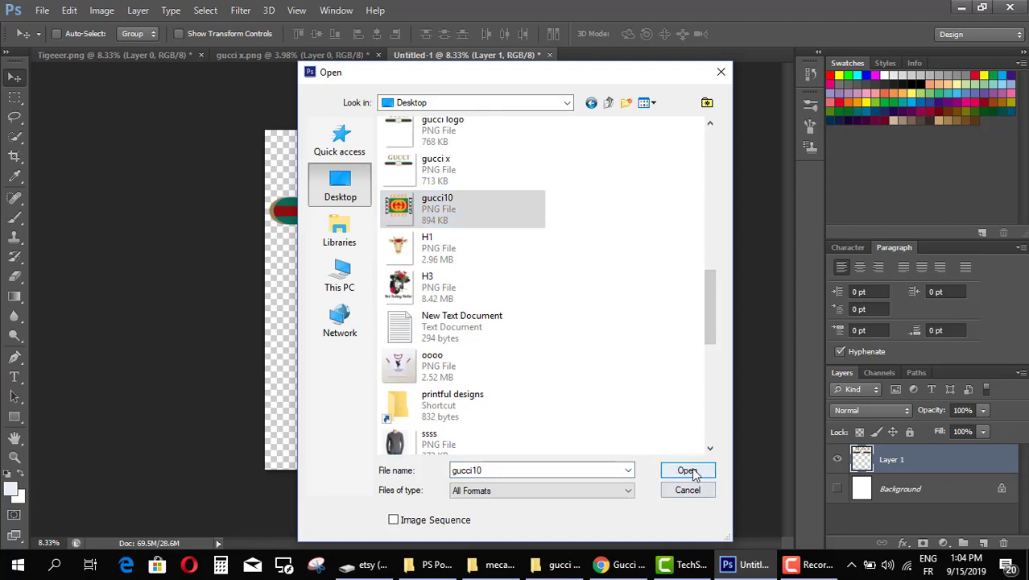
left_click(687, 469)
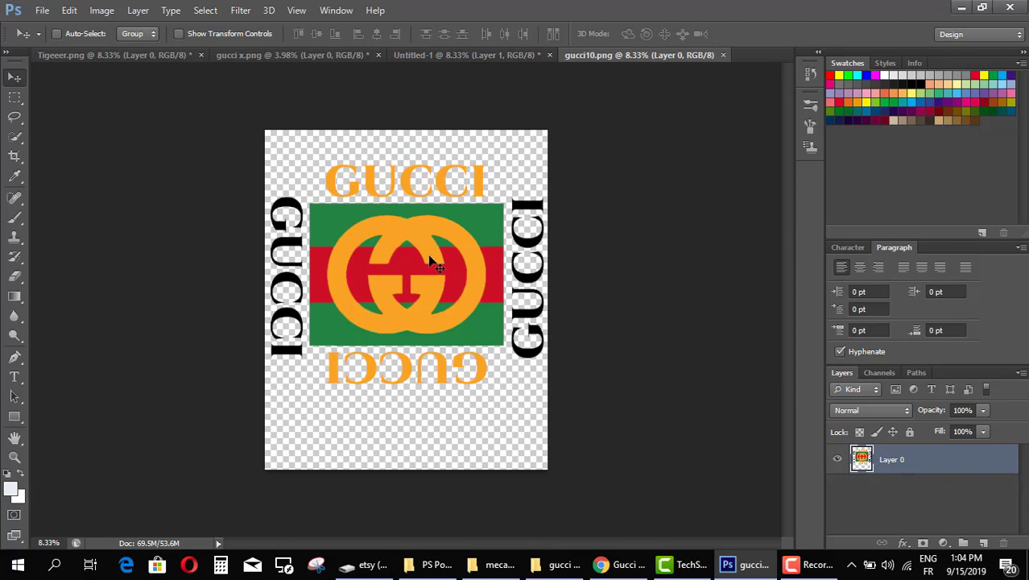
- Nudge the gucci10 artwork up to the canvas's upper edge and slightly left
key("shift+Up")
key("shift+Up")
key("shift+Up")
key("shift+Up")
key("shift+Up")
key("shift+Up")
key("shift+Up")
key("shift+Up")
key("shift+Up")
key("shift+Up")
key("shift+Up")
key("shift+Up")
key("shift+Up")
key("shift+Up")
key("shift+Up")
key("shift+Up")
key("shift+Up")
key("shift+Up")
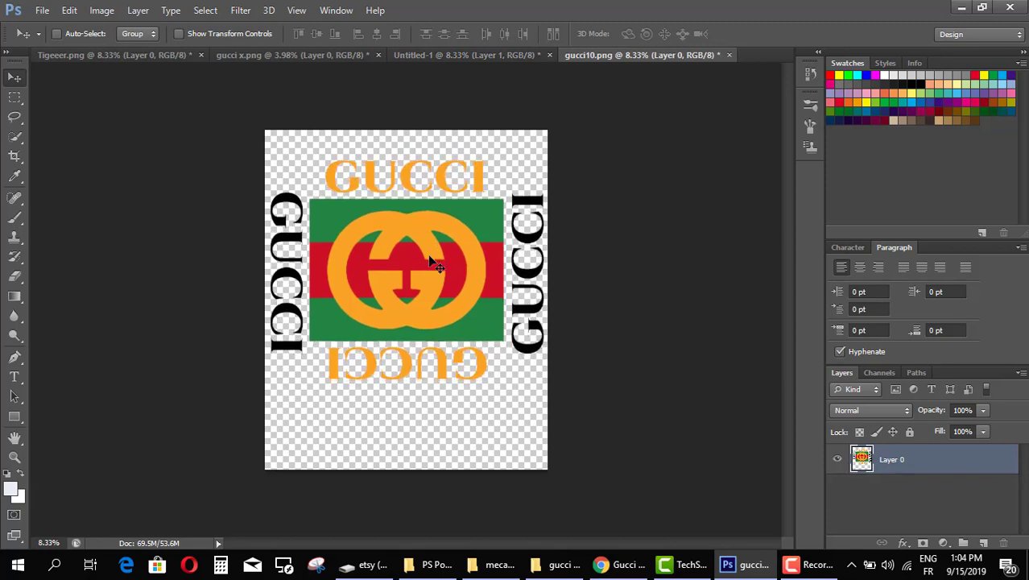
key("shift+Up")
key("shift+Up")
key("shift+Up")
key("shift+Up")
key("shift+Up")
key("shift+Up")
key("shift+Up")
key("shift+Up")
key("shift+Up")
key("shift+Up")
key("shift+Up")
key("shift+Up")
key("shift+Up")
key("shift+Up")
key("shift+Up")
key("shift+Up")
key("shift+Up")
key("shift+Up")
key("shift+Up")
key("shift+Up")
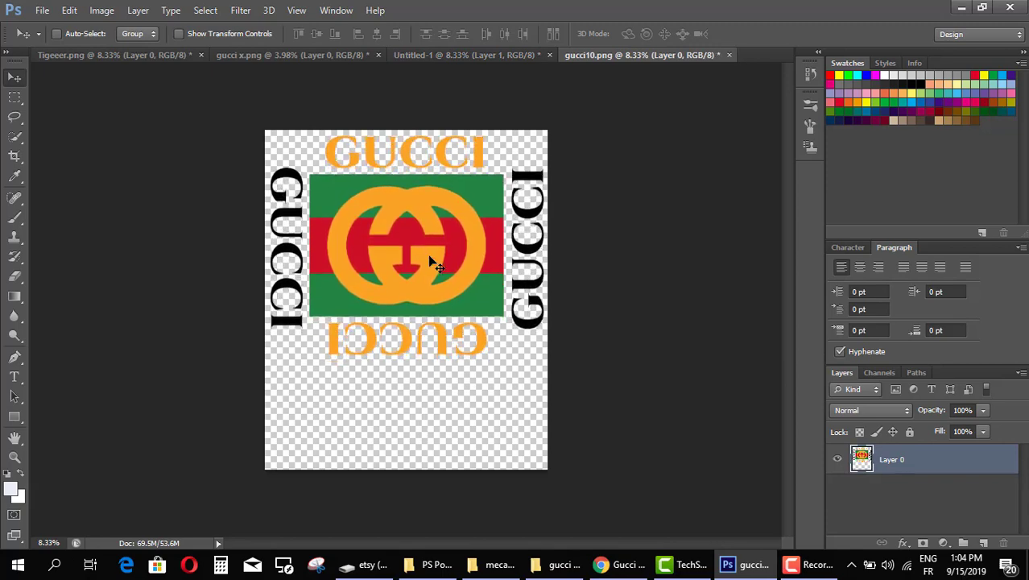
key("shift+Up")
key("shift+Up")
key("shift+Up")
key("shift+Up")
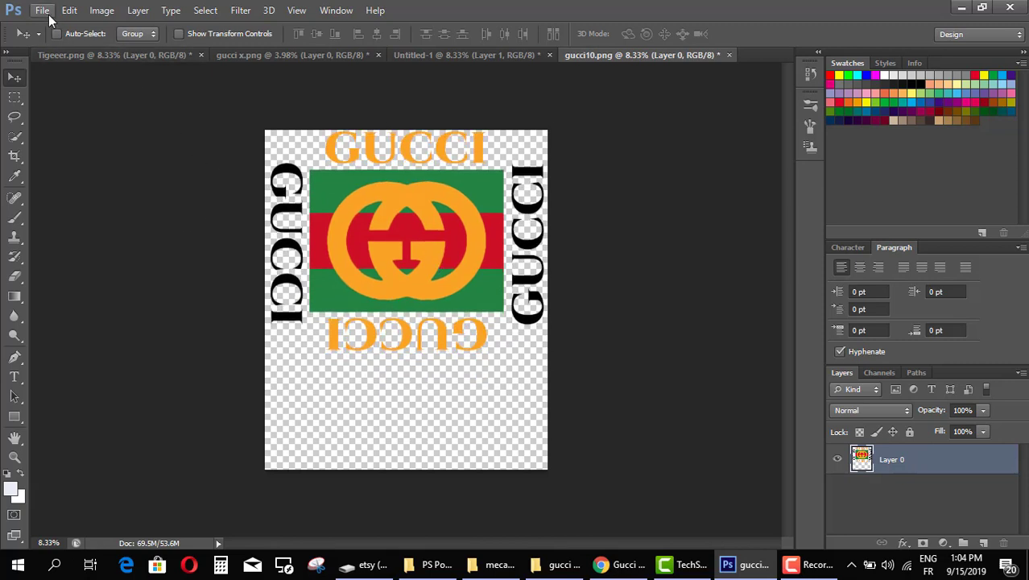
key("shift+Left")
key("shift+Left")
key("shift+Left")
key("shift+Left")
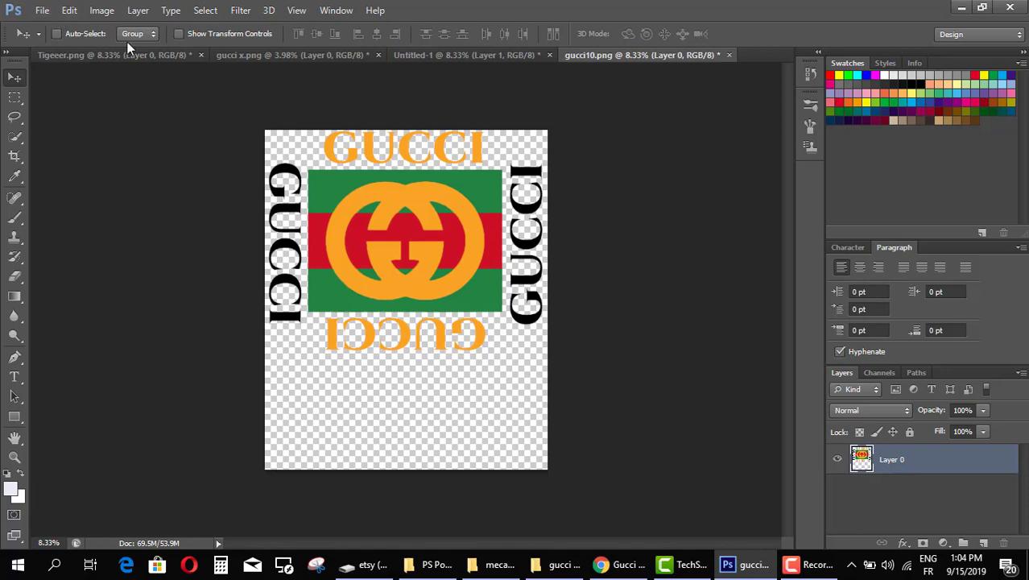
- Save the adjusted design to the desktop as a PNG copy named gucci logo 10
left_click(44, 12)
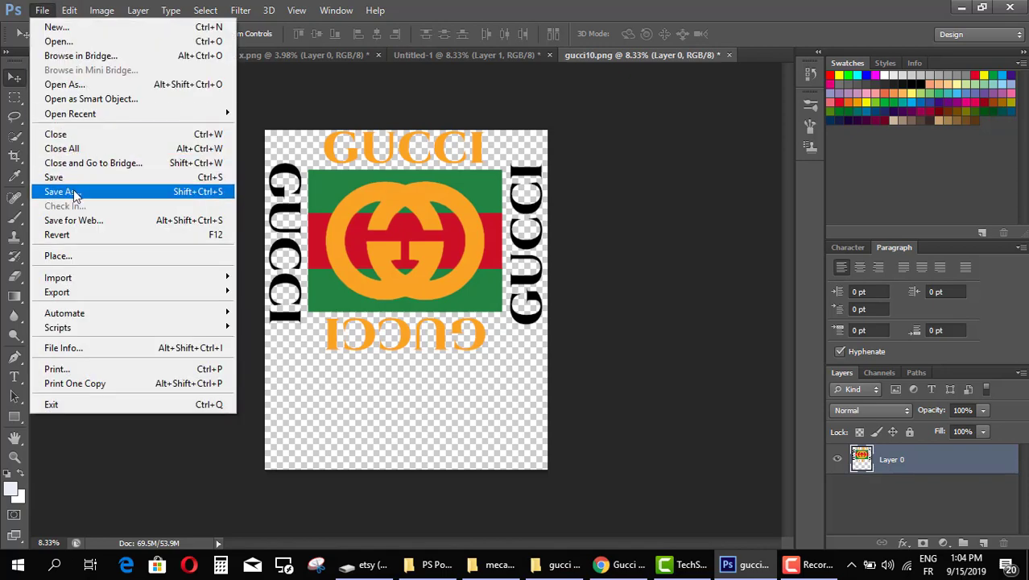
left_click(79, 188)
left_click(335, 184)
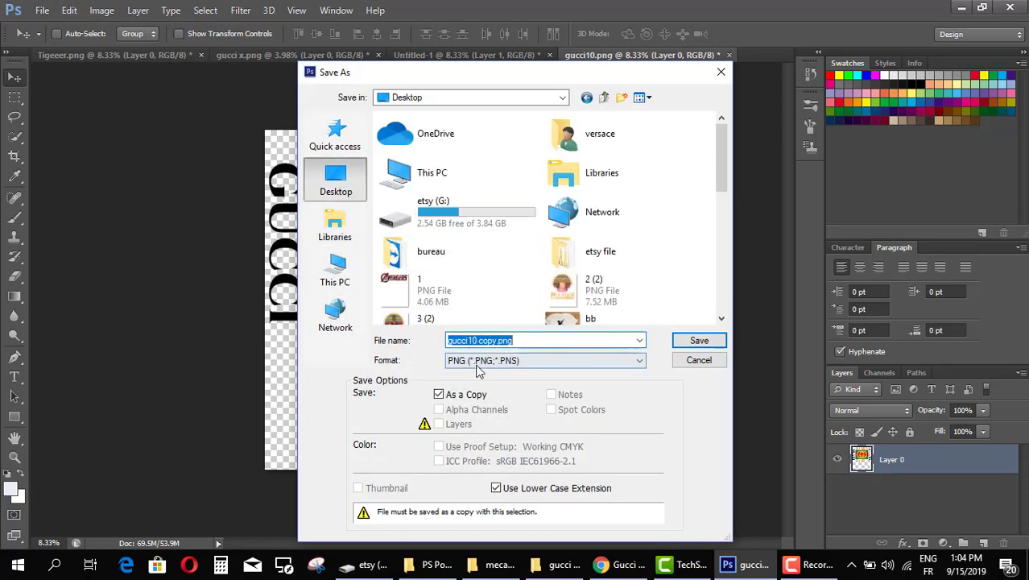
left_click(515, 360)
left_click(515, 340)
left_click(540, 340)
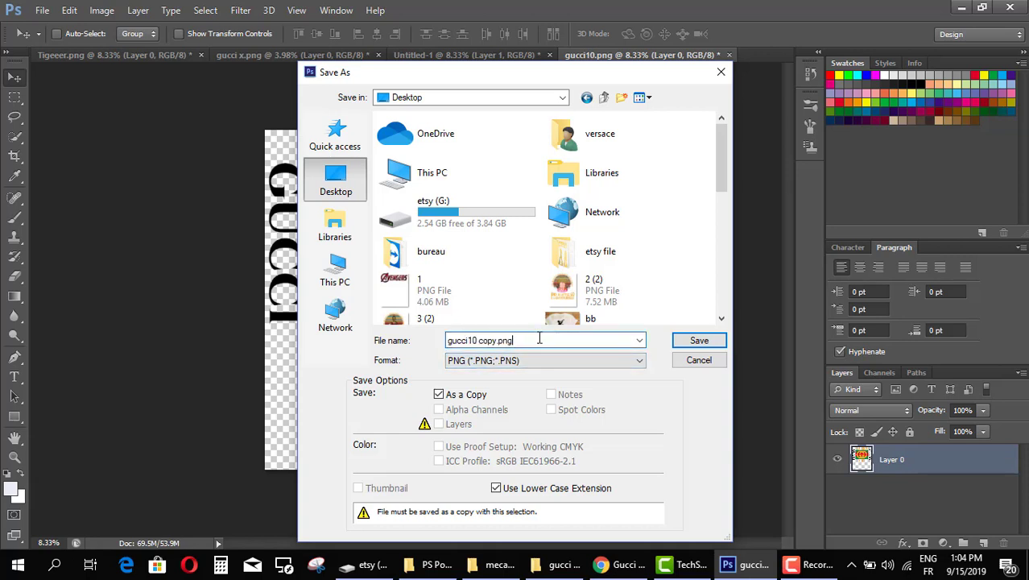
key("BackSpace")
key("BackSpace")
key("BackSpace")
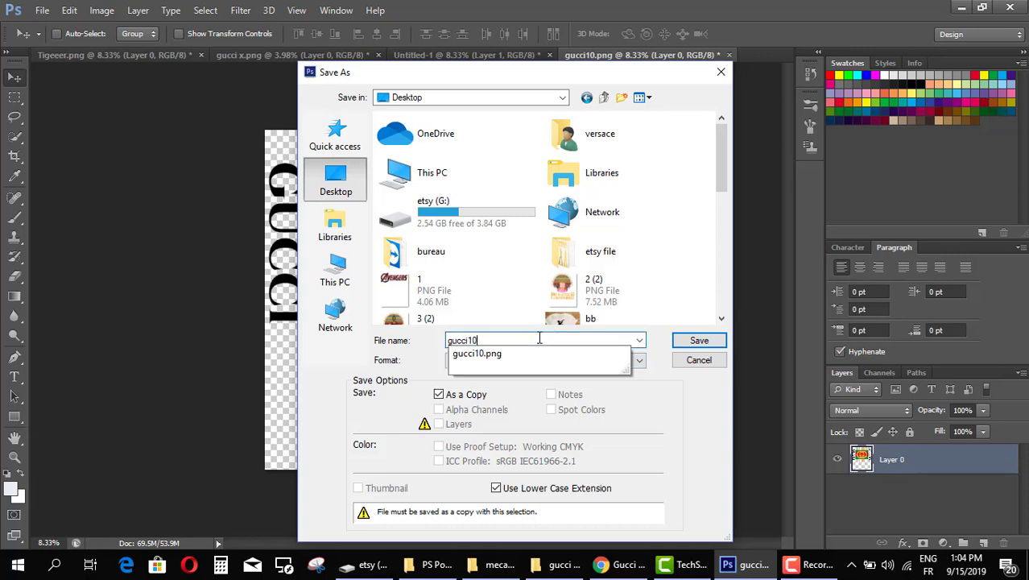
type("logo")
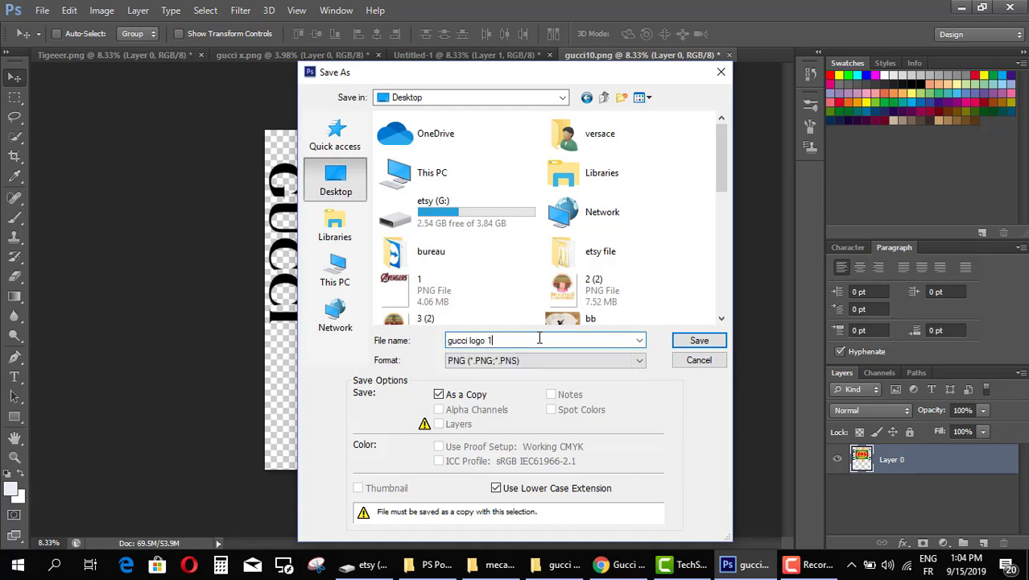
left_click(694, 339)
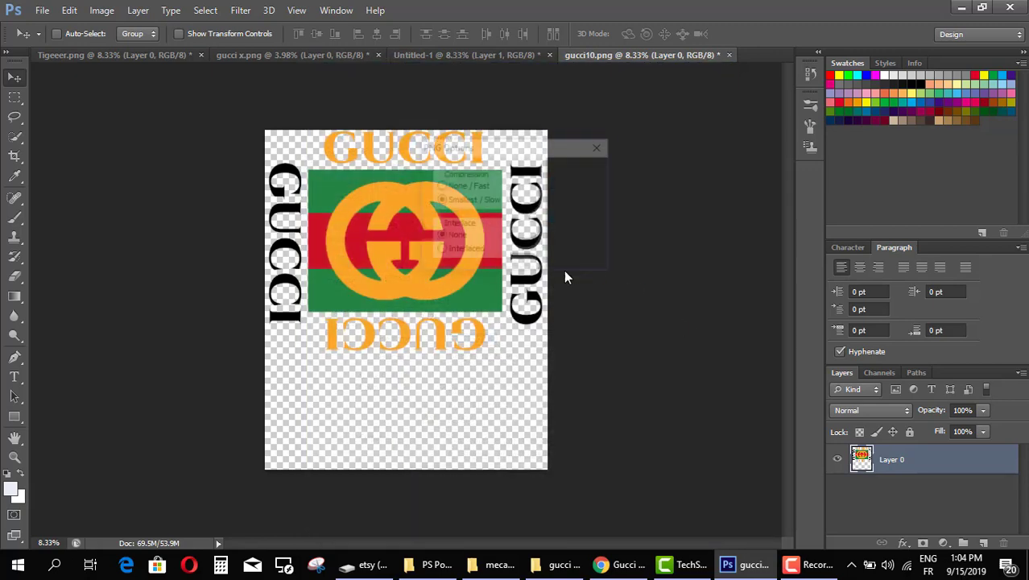
left_click(564, 176)
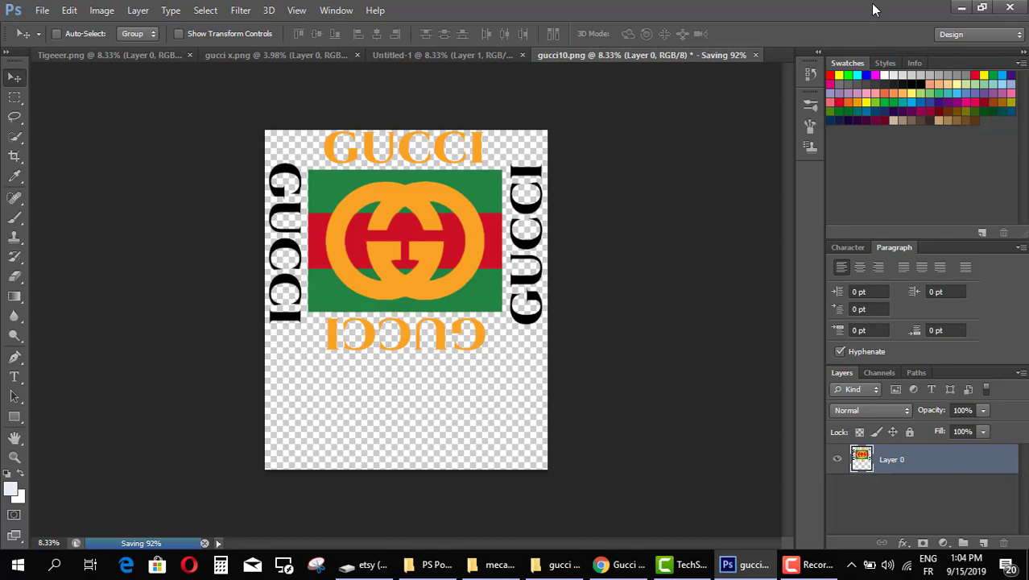
- Minimize Photoshop, bring up the gucci designs folder in File Explorer, and copy gucci logo 10 from the desktop into it
left_click(966, 8)
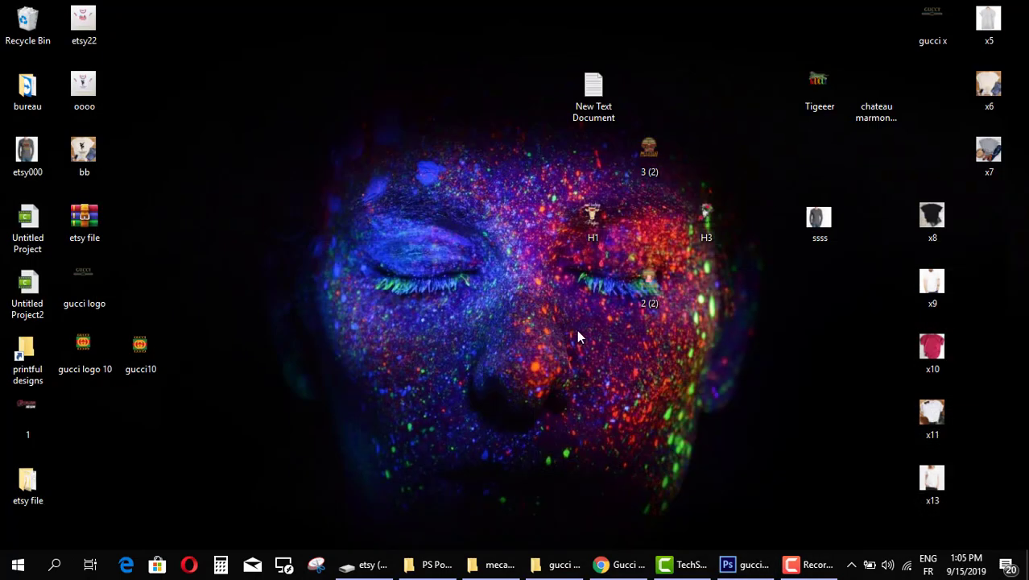
left_click(554, 564)
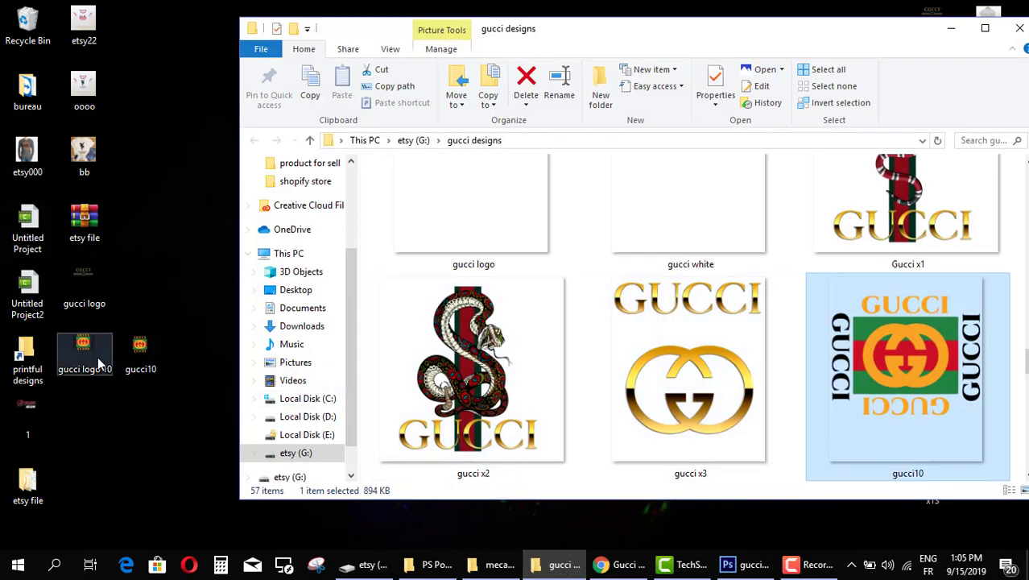
left_click_drag(117, 365, 812, 352)
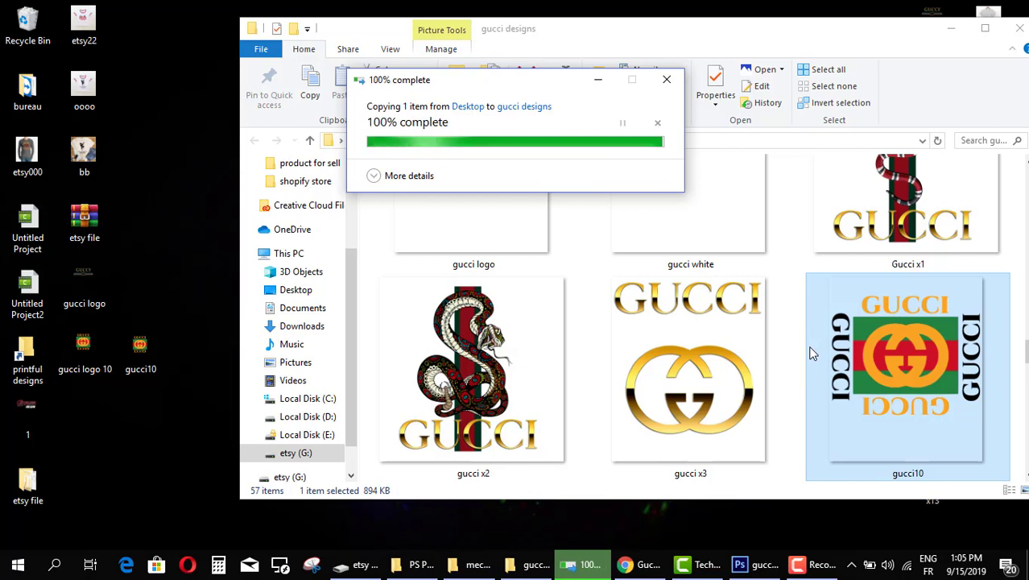
- Locate the old gucci10 file in the gucci designs folder and permanently delete it
scroll(484, 322, "up", 2)
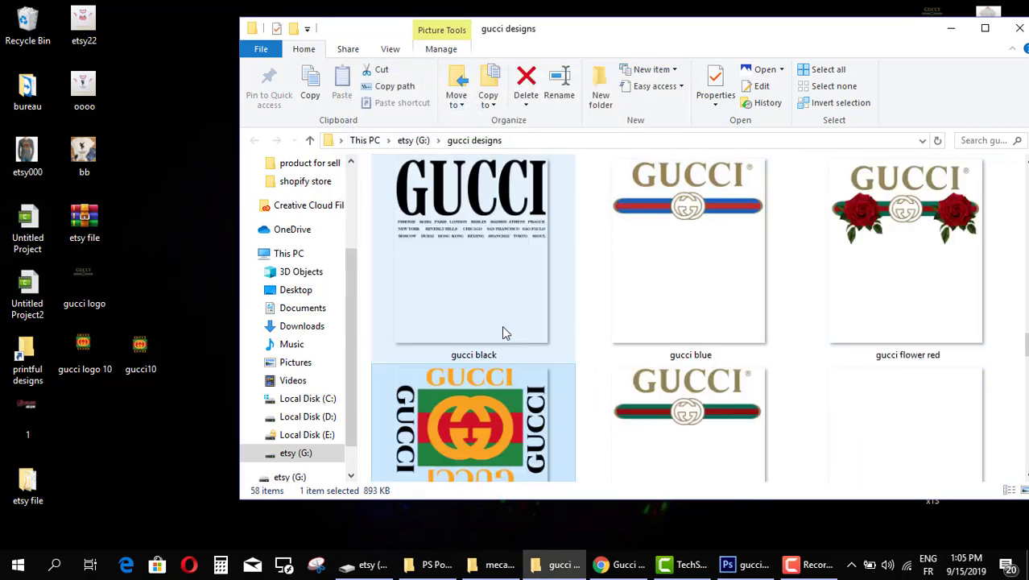
scroll(806, 358, "up", 9)
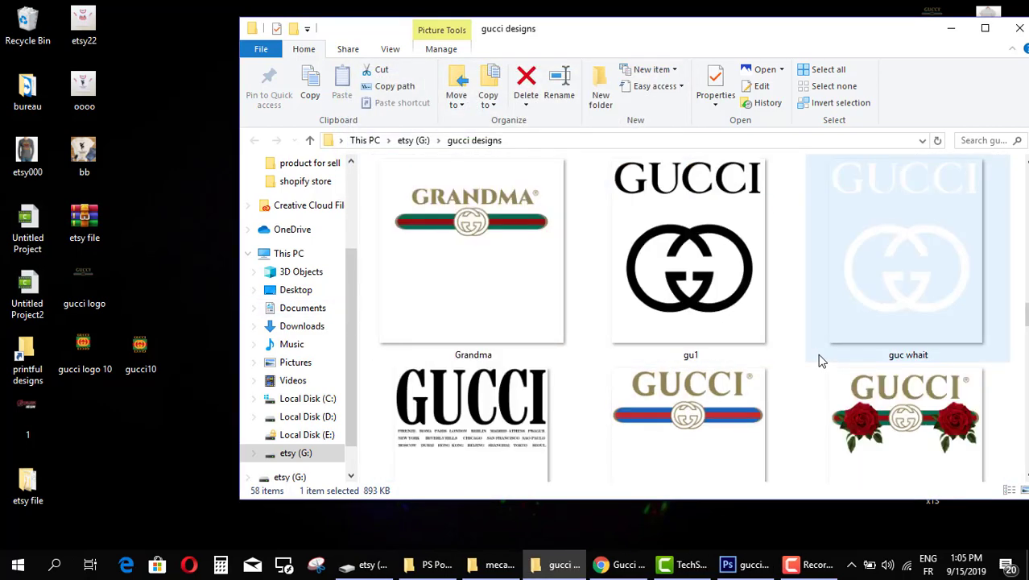
scroll(791, 360, "down", 6)
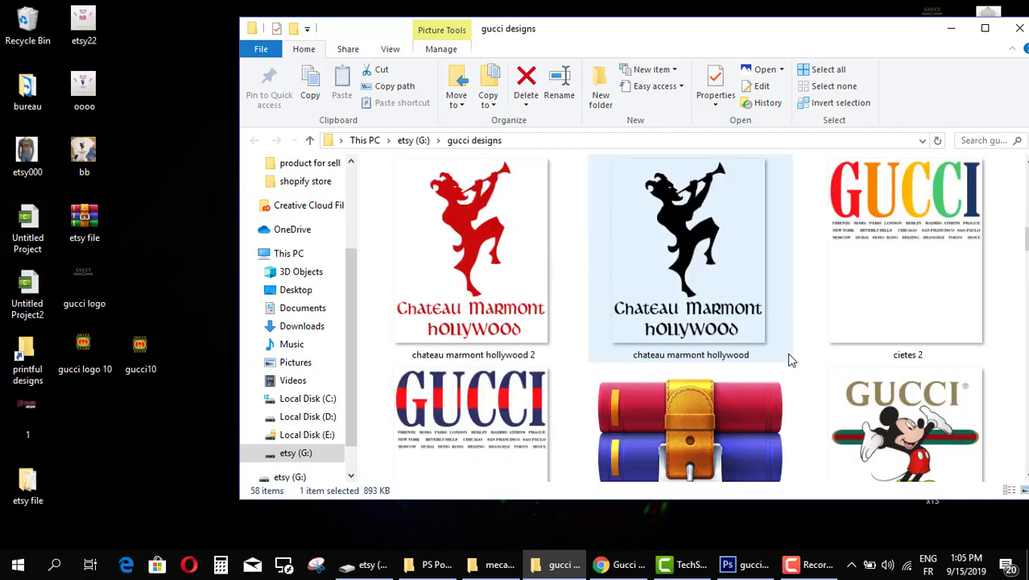
scroll(790, 360, "down", 6)
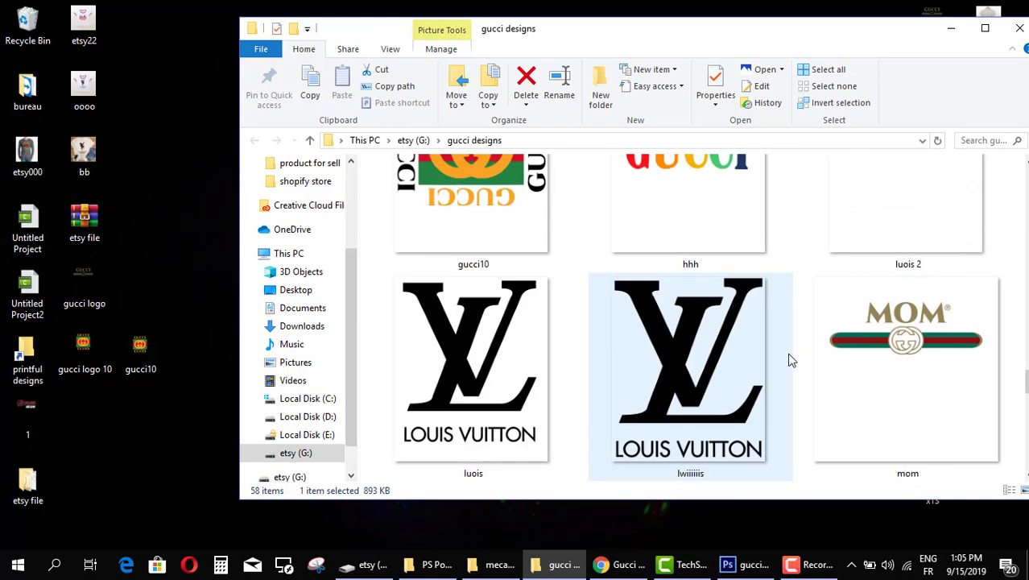
scroll(790, 360, "up", 1)
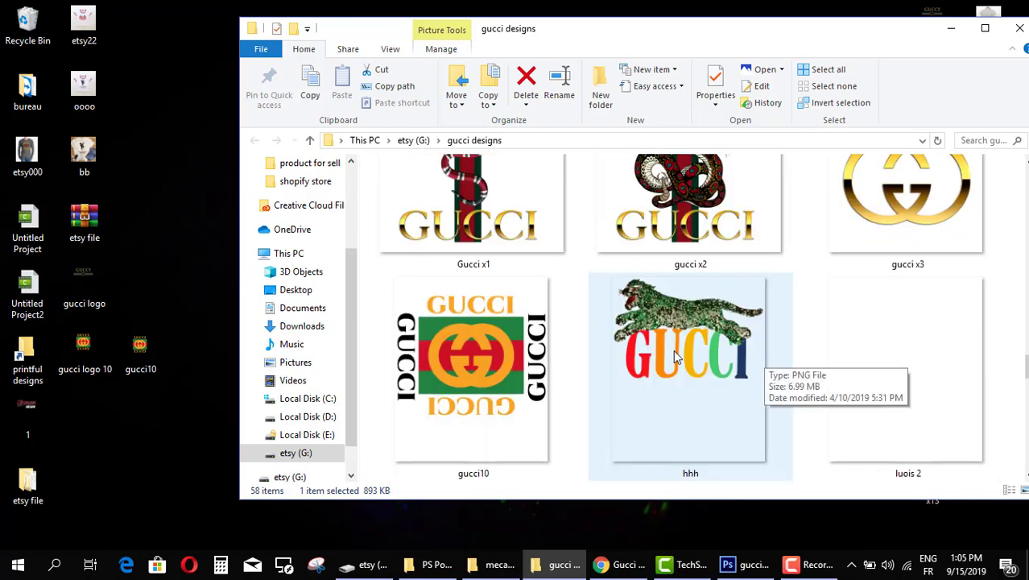
scroll(673, 350, "down", 1)
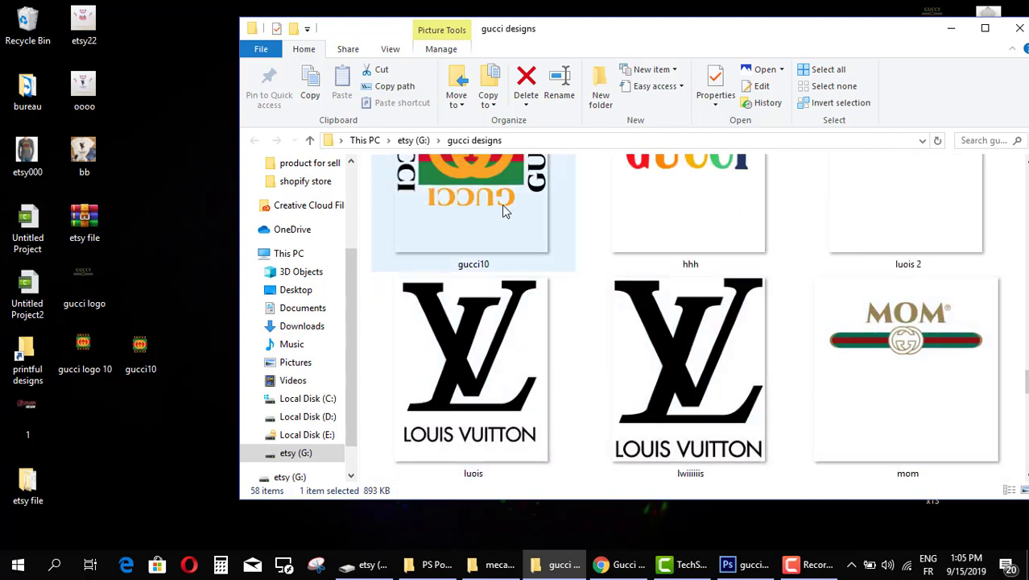
right_click(501, 189)
left_click(551, 499)
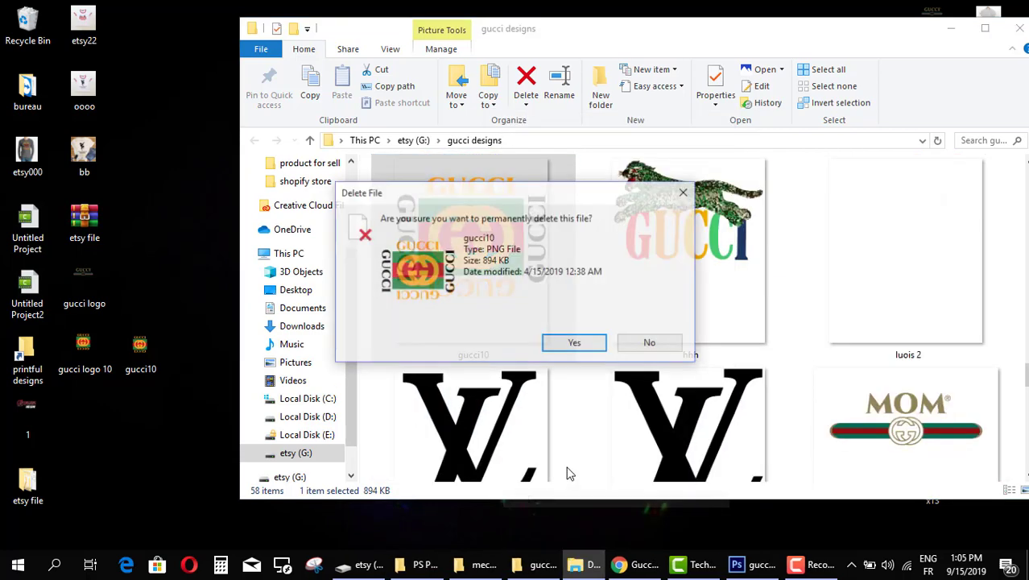
left_click(554, 348)
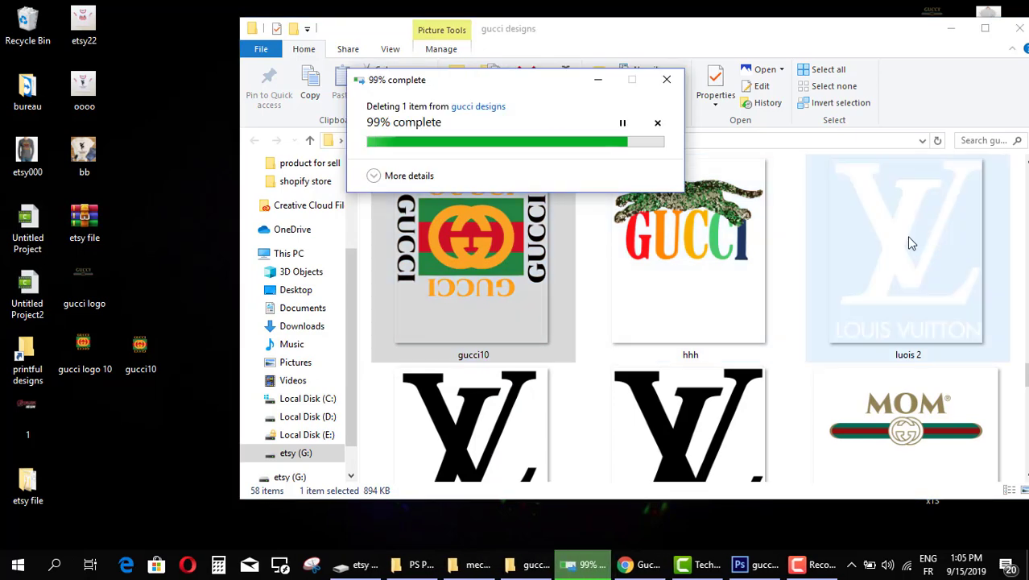
- Look through the gucci designs folder for remaining designs that need cleanup, checking the glitter and Gold designs
scroll(886, 379, "down", 5)
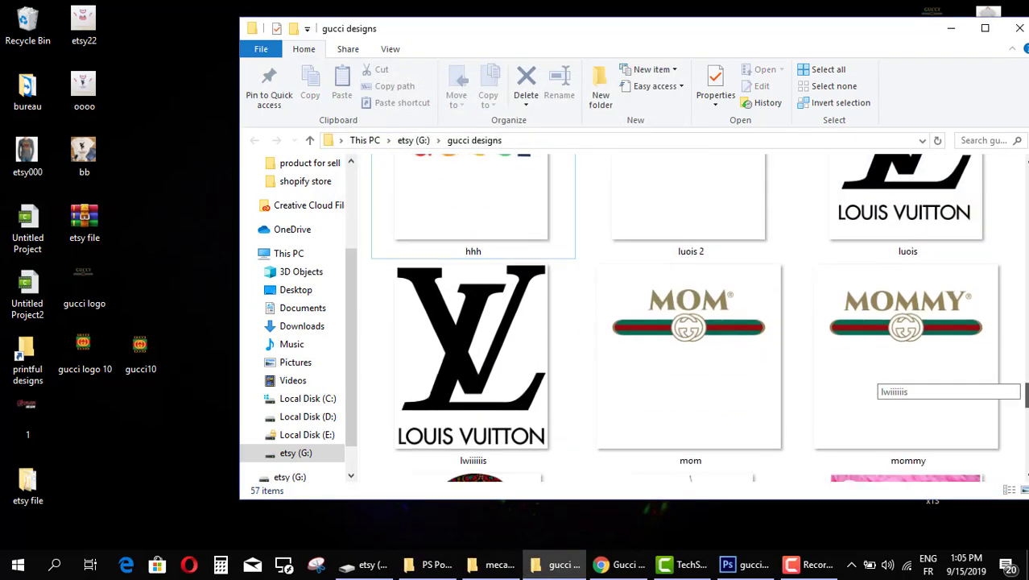
left_click_drag(1025, 415, 1021, 306)
left_click(936, 315)
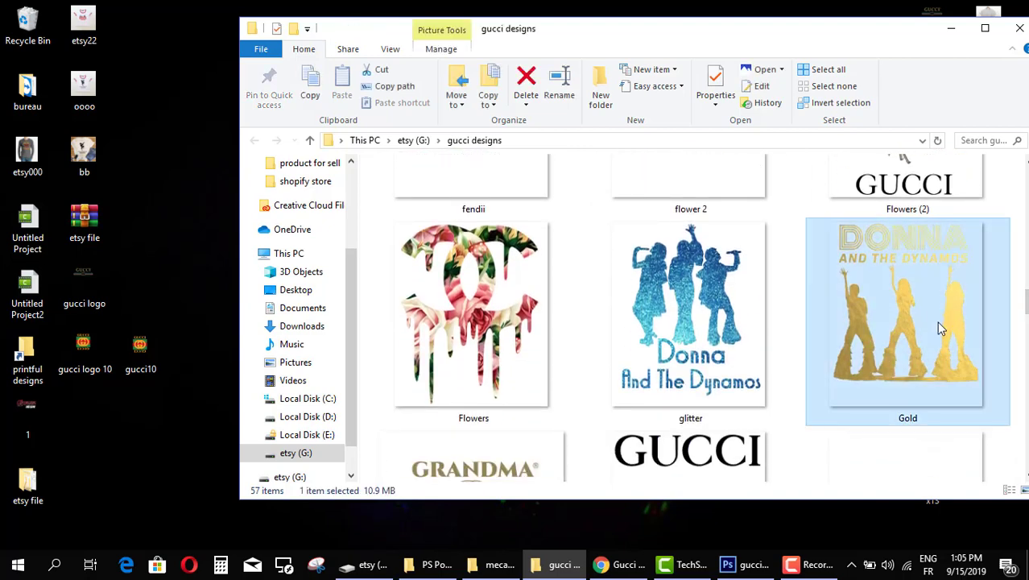
left_click(730, 308)
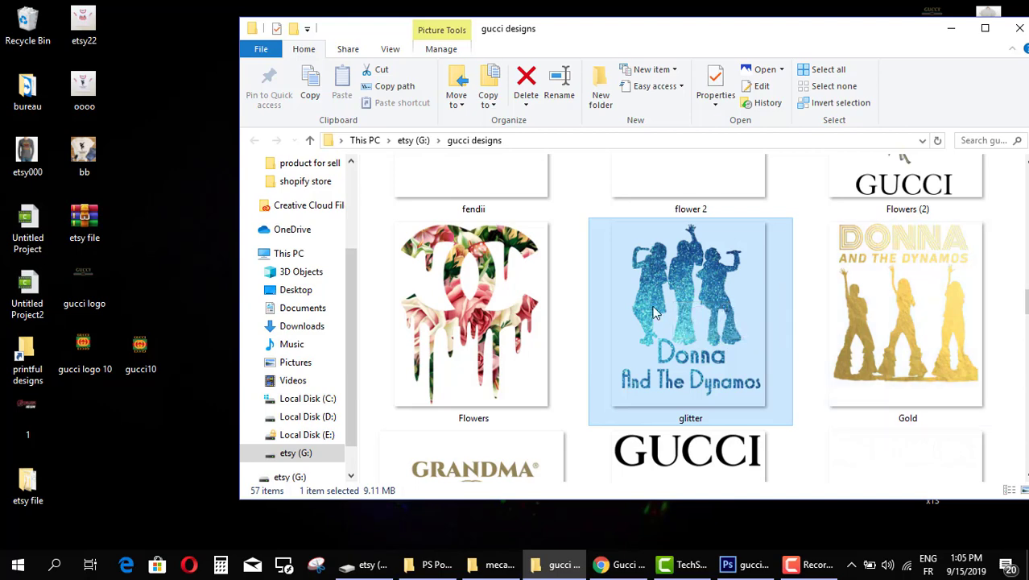
left_click(882, 297)
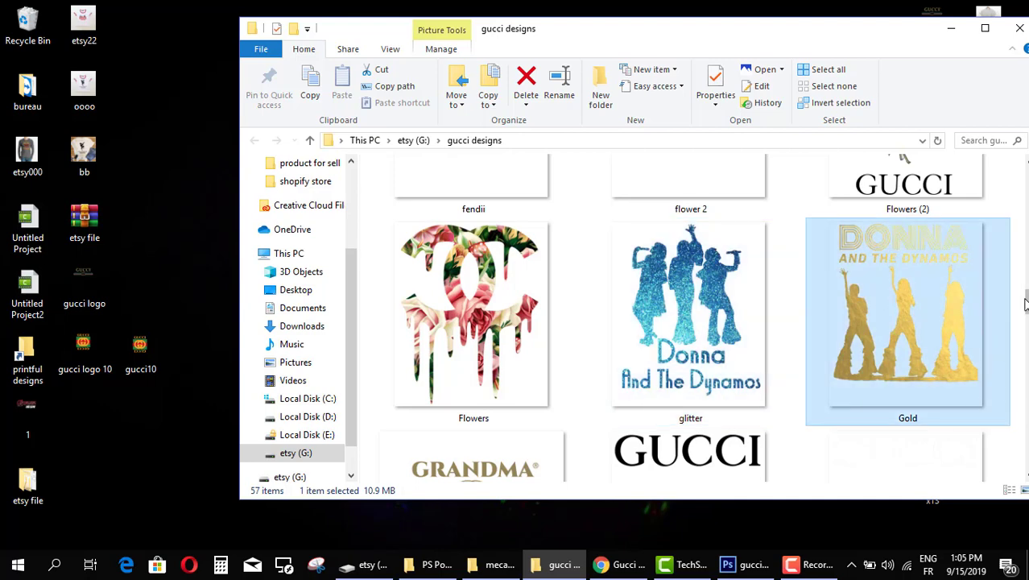
scroll(1026, 303, "up", 10)
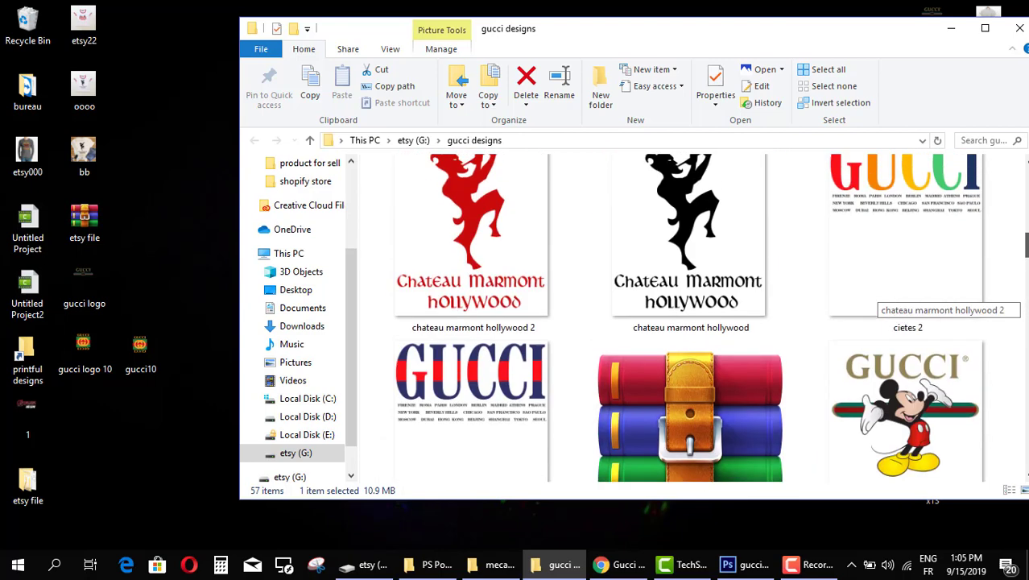
scroll(882, 298, "up", 8)
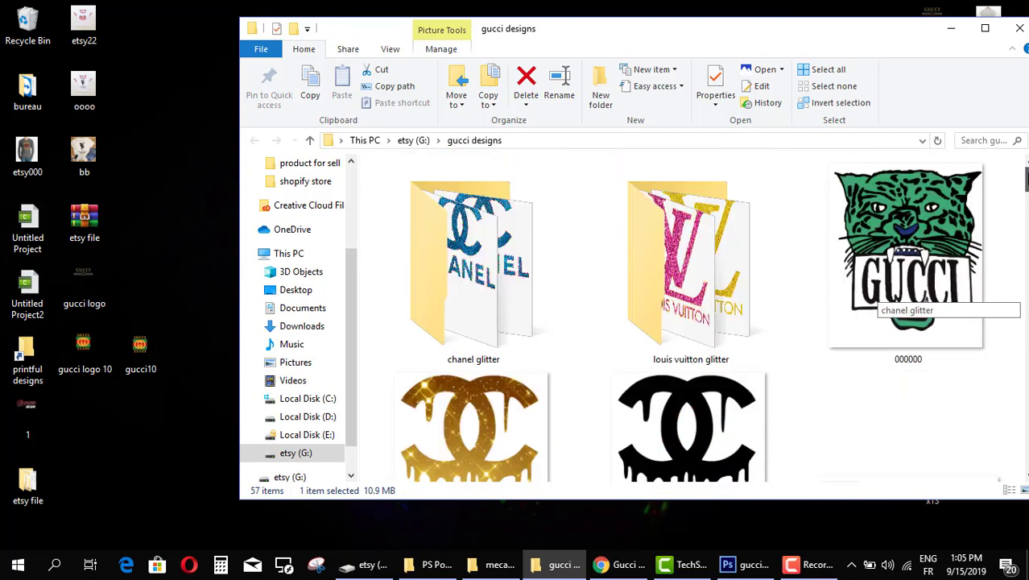
scroll(882, 297, "down", 15)
scroll(990, 177, "up", 15)
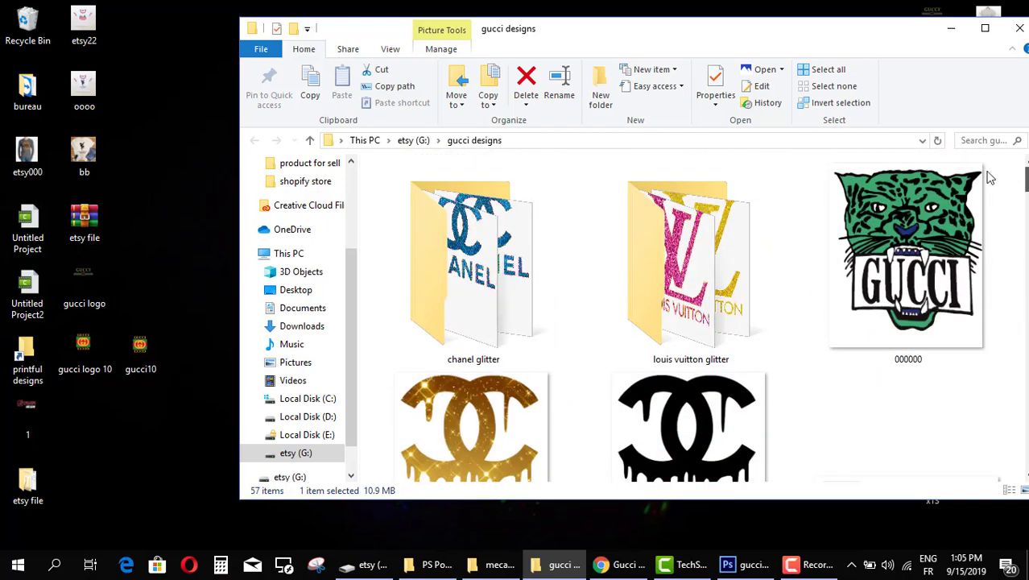
- Open the louis vuitton glitter folder and display its designs as large icons
double_click(666, 352)
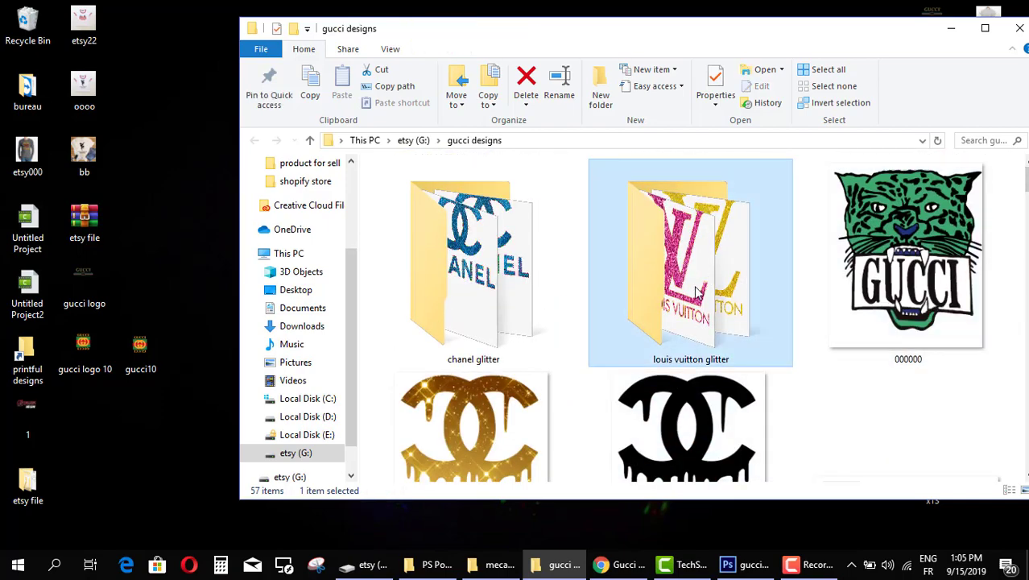
right_click(496, 186)
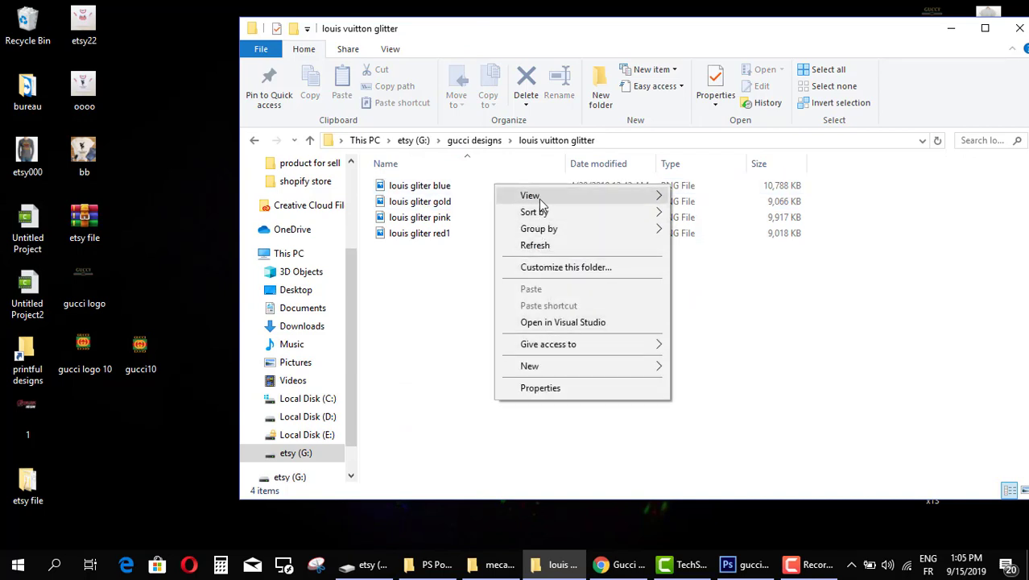
mouse_move(541, 198)
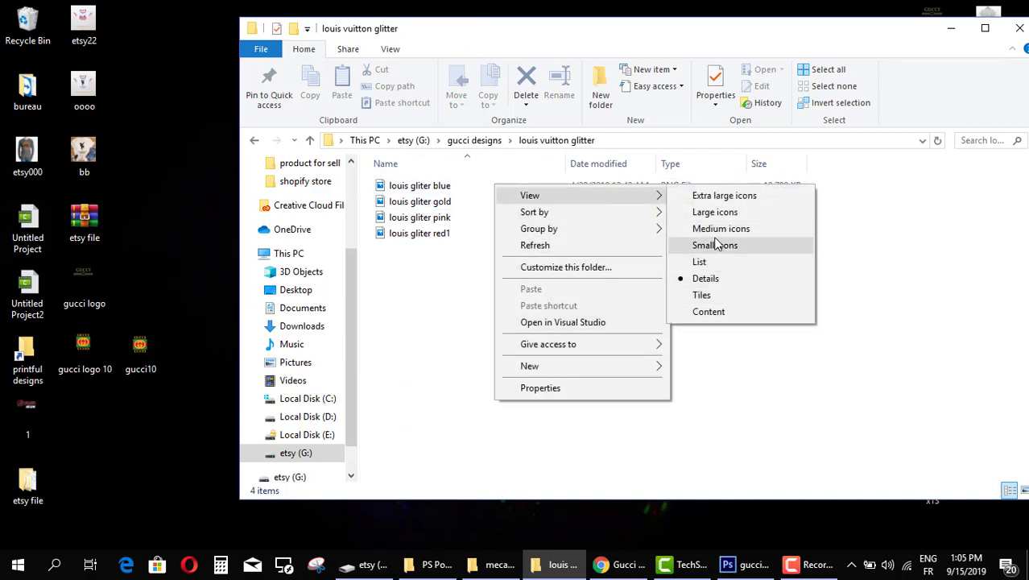
left_click(716, 213)
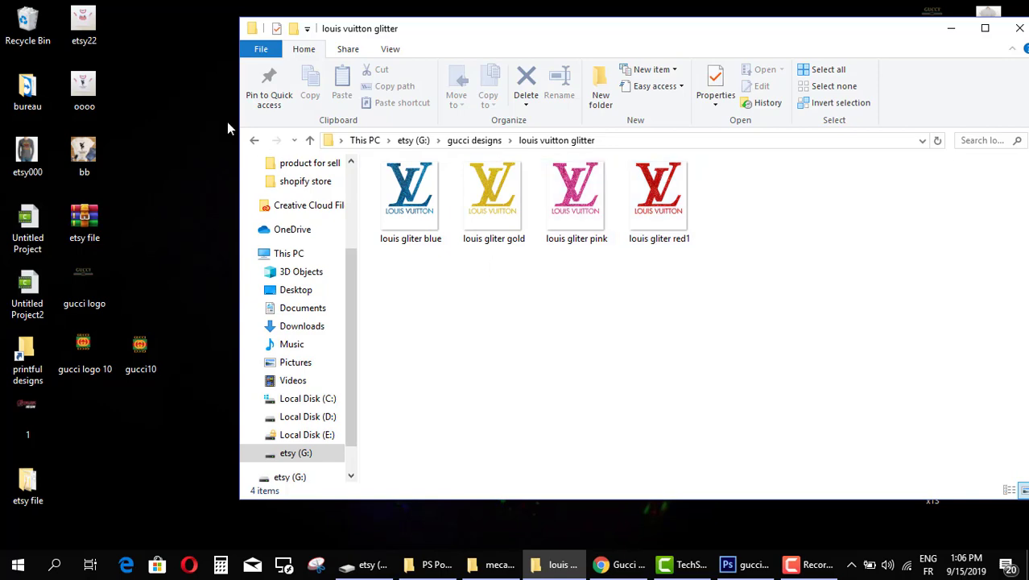
- Go back to gucci designs, open the chanel glitter folder, and display its files as large icons
left_click(255, 140)
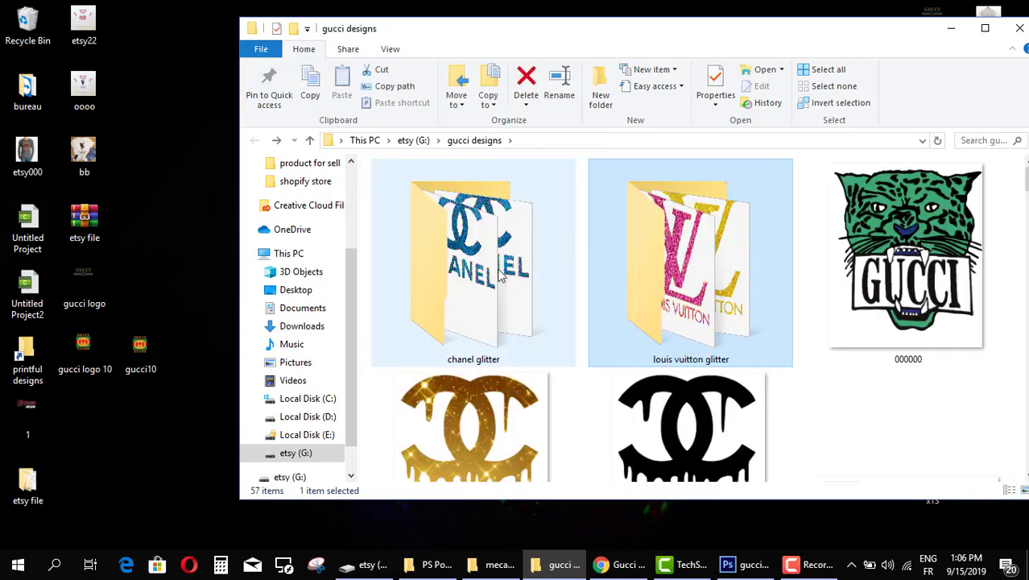
double_click(483, 259)
right_click(520, 279)
right_click(507, 235)
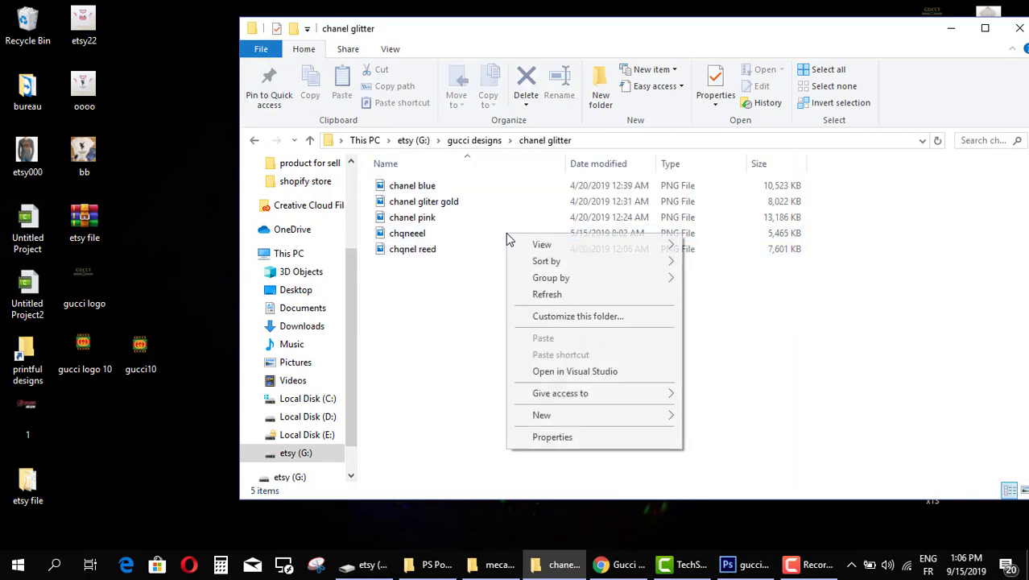
mouse_move(558, 278)
mouse_move(554, 248)
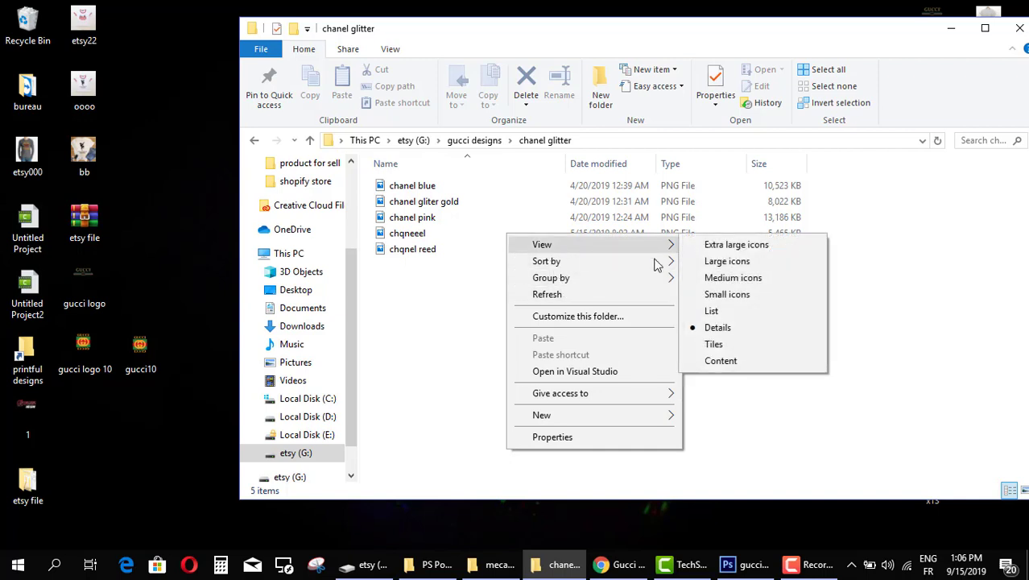
left_click(729, 262)
- Preview the chanel blue design, and delete the duplicate blue design chqneeel from the chanel glitter folder
double_click(408, 200)
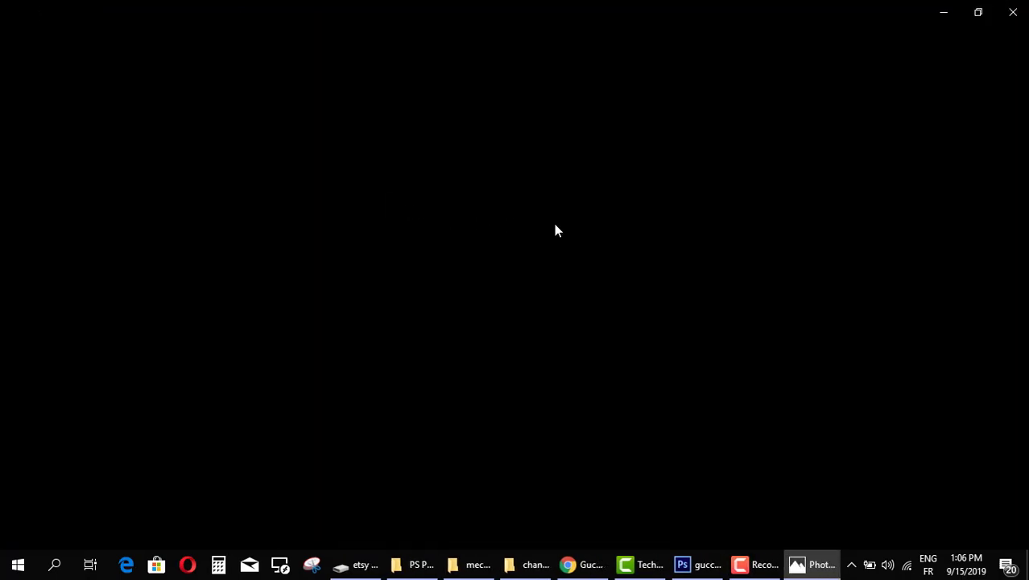
left_click(1008, 9)
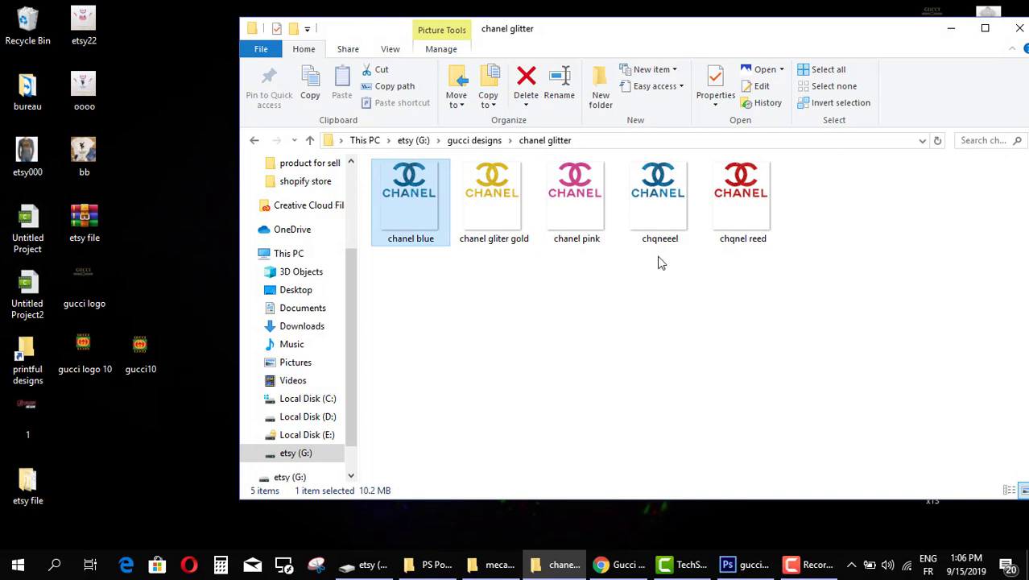
right_click(666, 213)
left_click(588, 345)
right_click(650, 202)
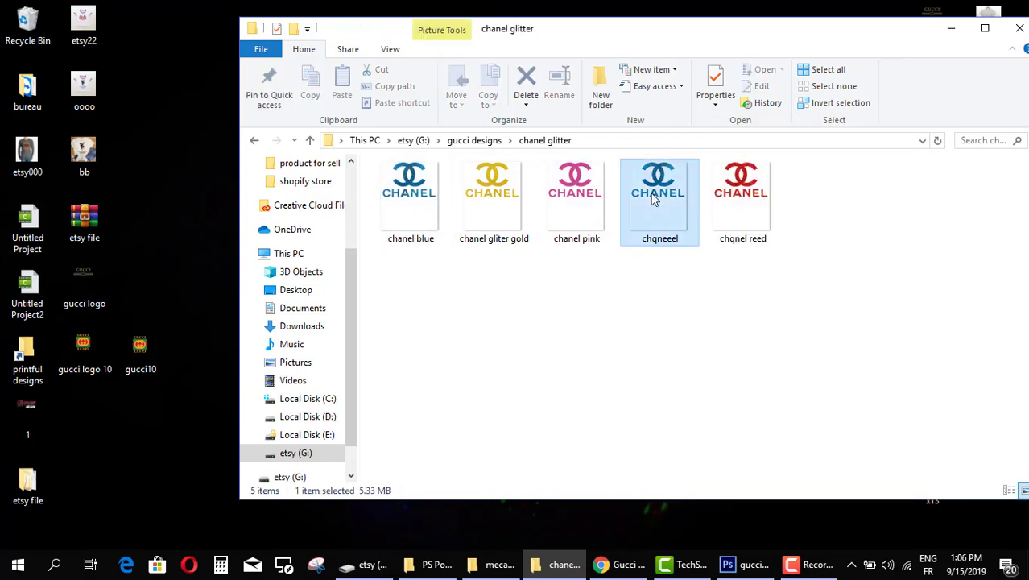
left_click(610, 277)
right_click(645, 233)
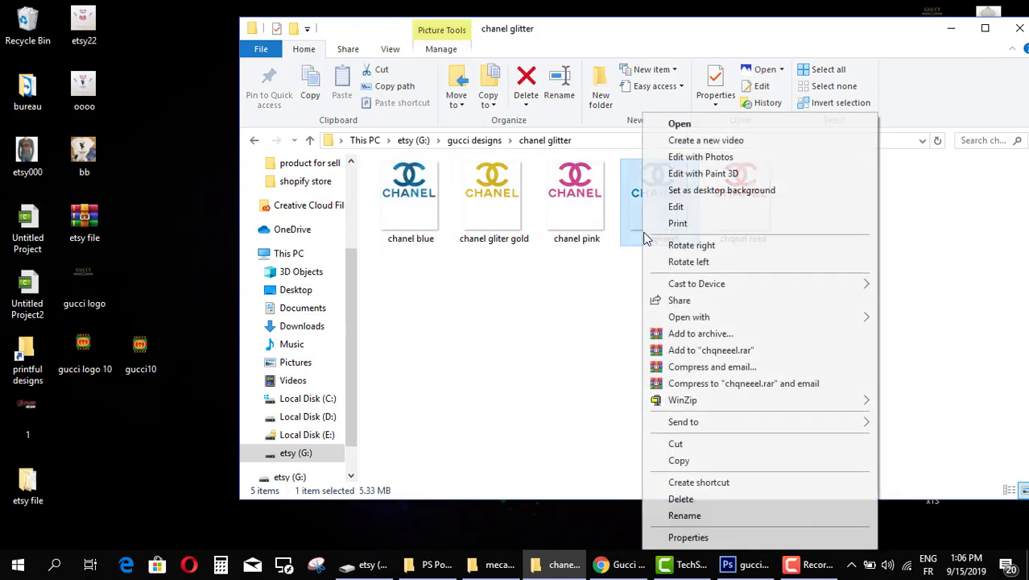
left_click(684, 498)
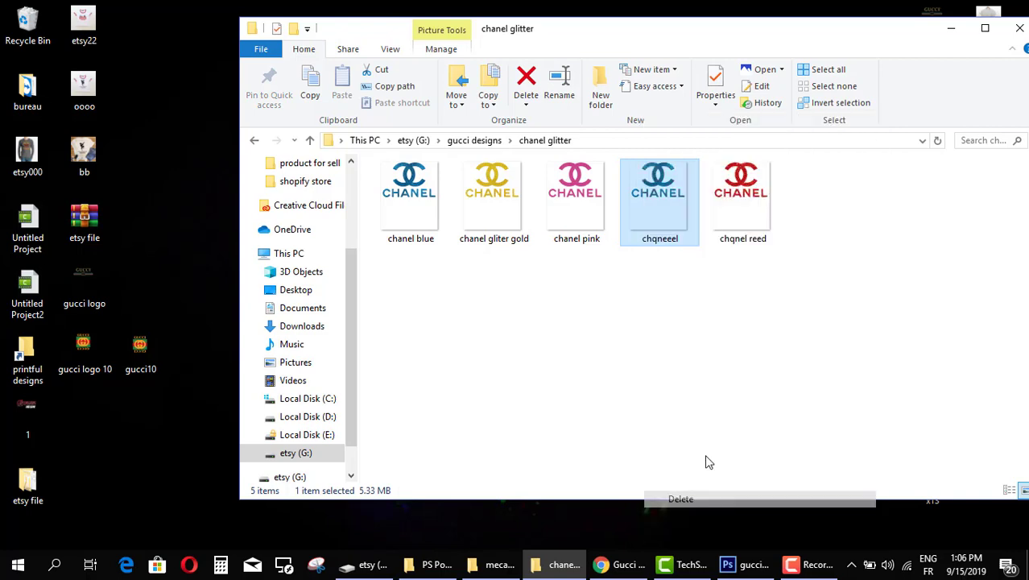
key("Return")
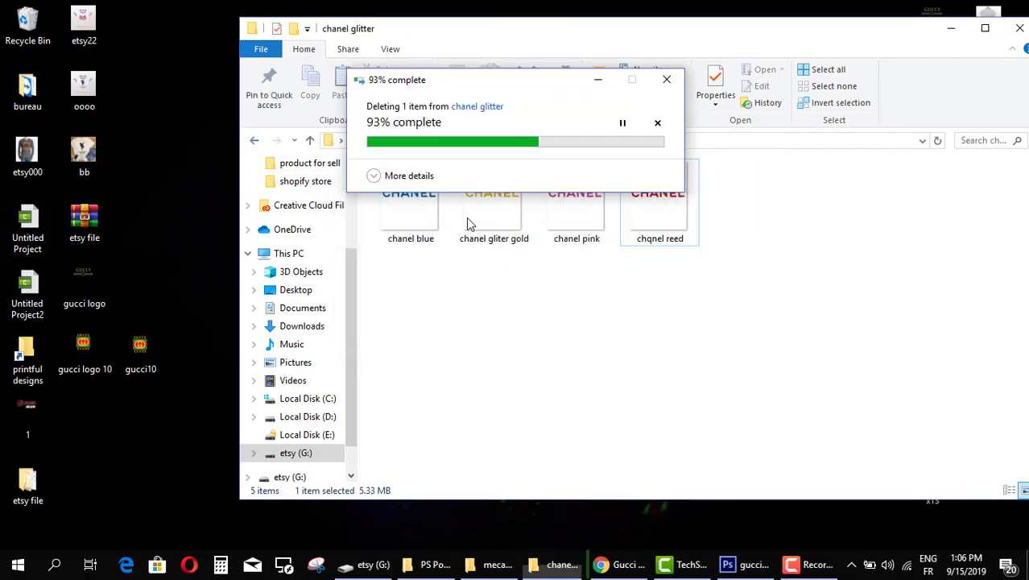
- Return to the gucci designs folder, review its designs through to the end of the list, and minimize the window
key("alt+Up")
scroll(666, 251, "down", 15)
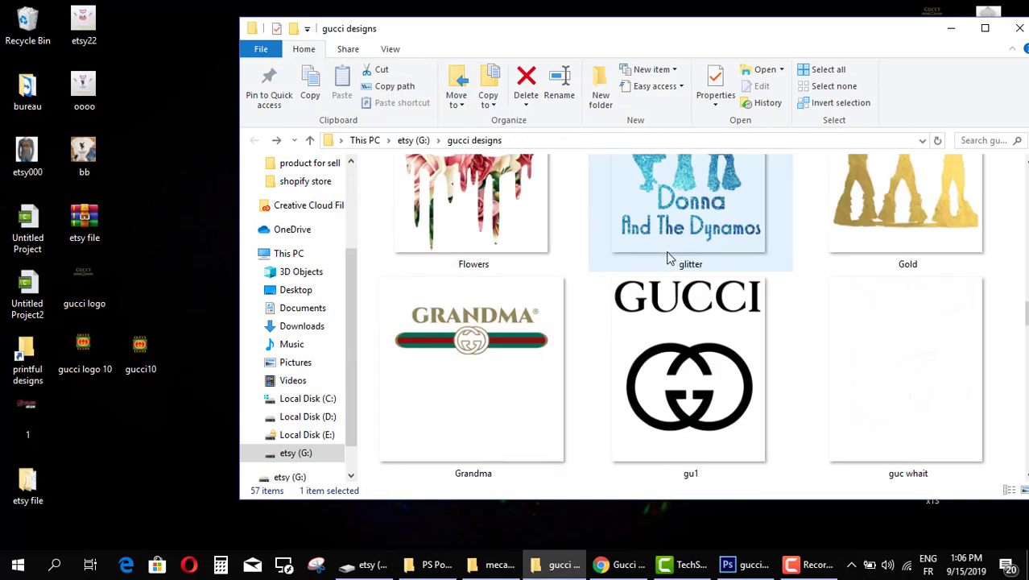
scroll(656, 326, "up", 10)
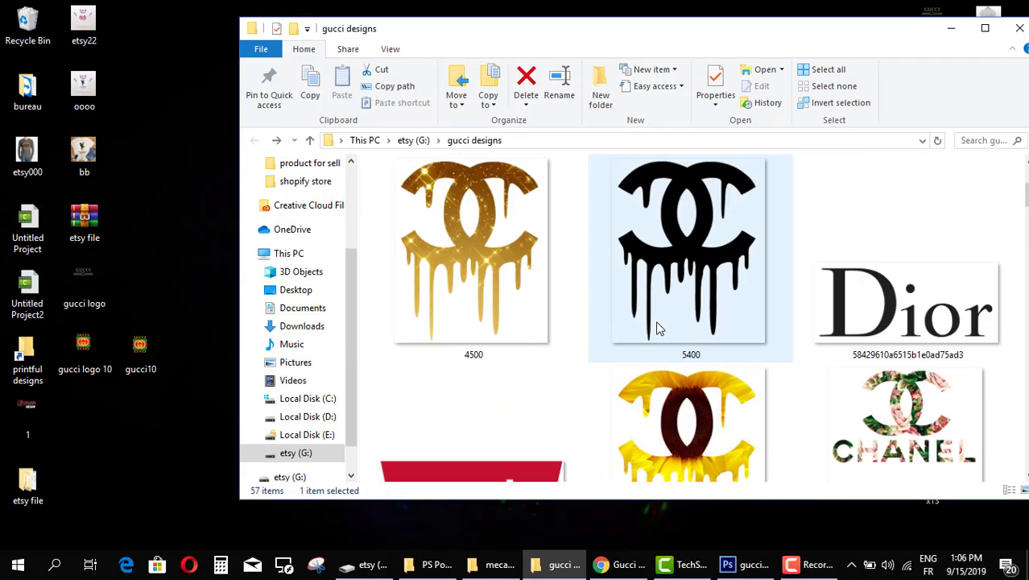
scroll(655, 325, "down", 6)
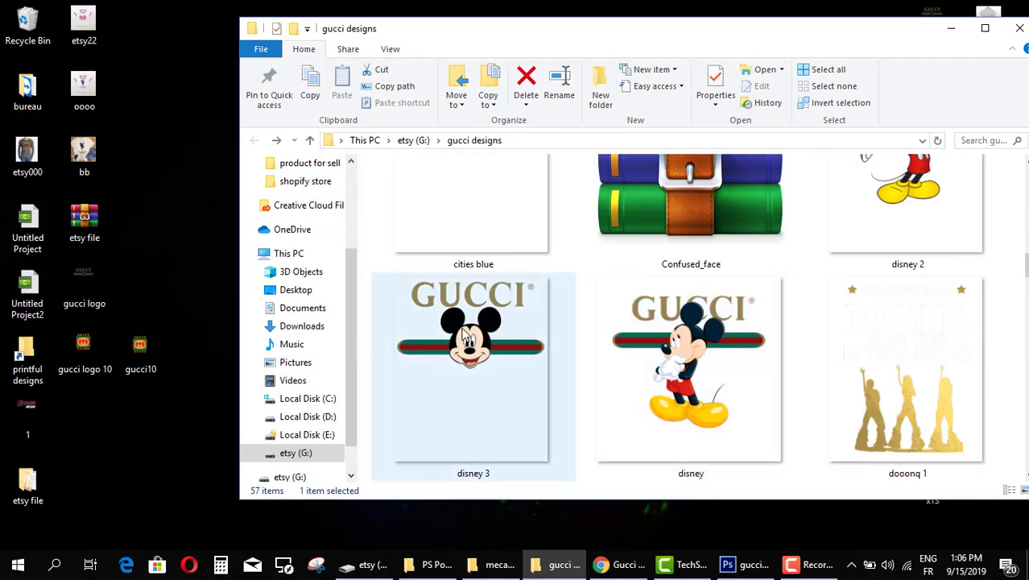
scroll(694, 329, "down", 12)
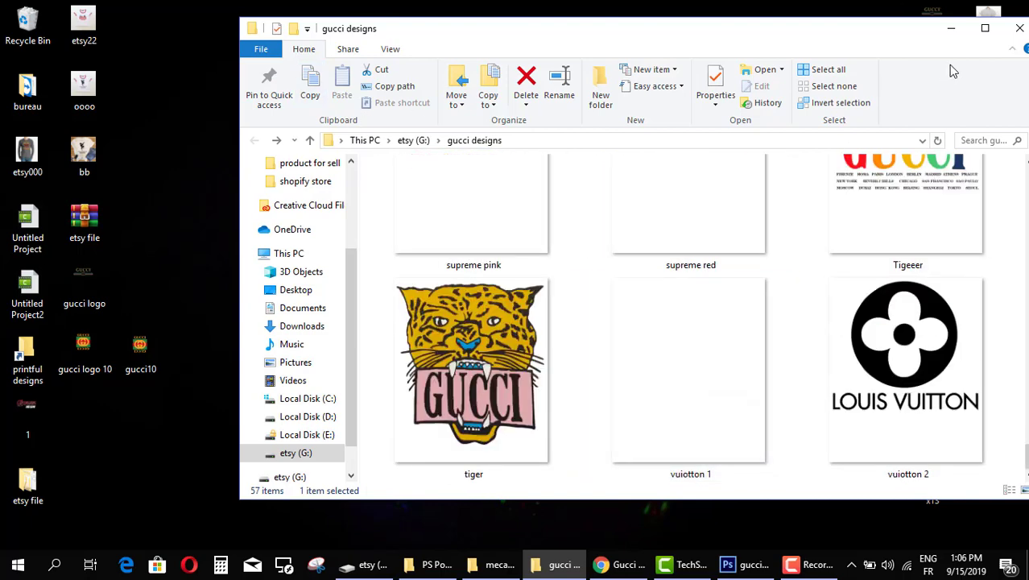
left_click_drag(837, 28, 735, 25)
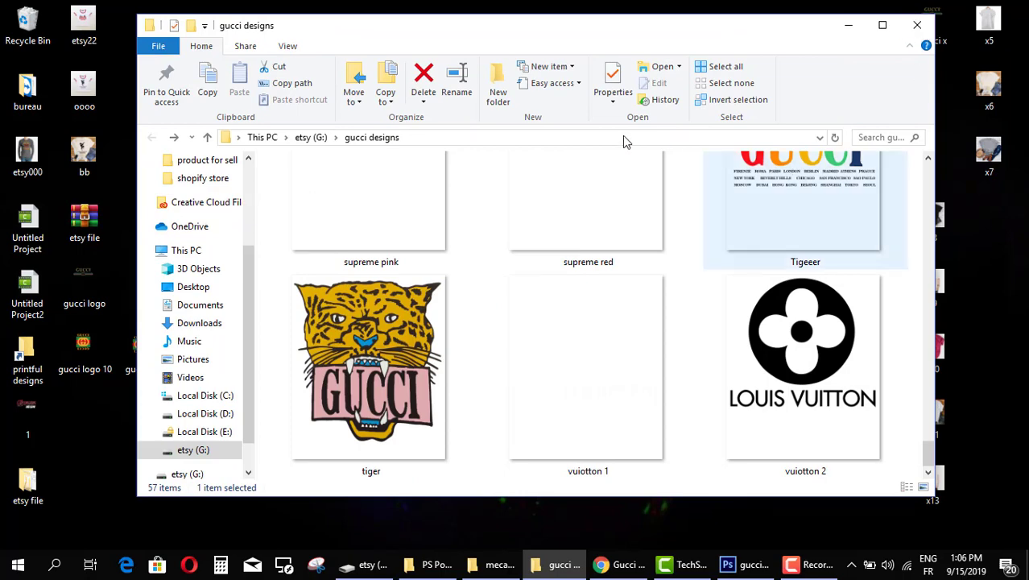
left_click(848, 25)
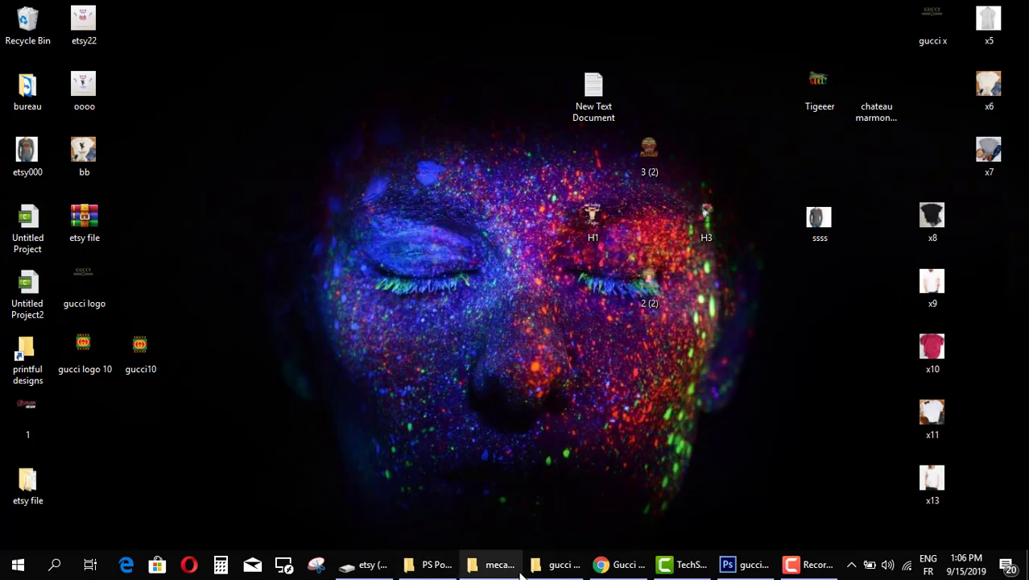
left_click(564, 567)
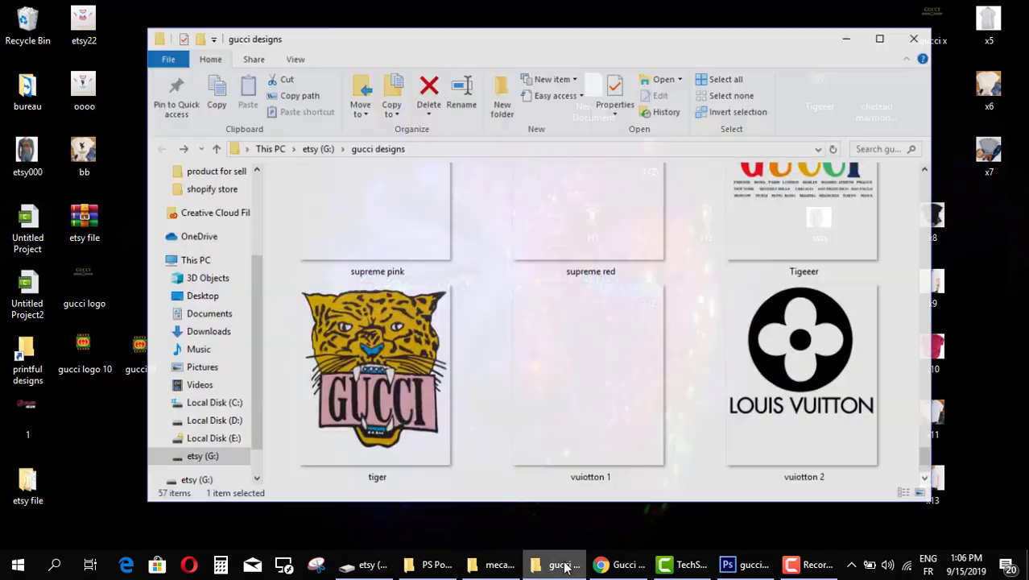
left_click(566, 568)
- Bring up the etsy (G:) drive window, minimize the PS Portable window, and open the brqnds 2 folder
left_click(434, 565)
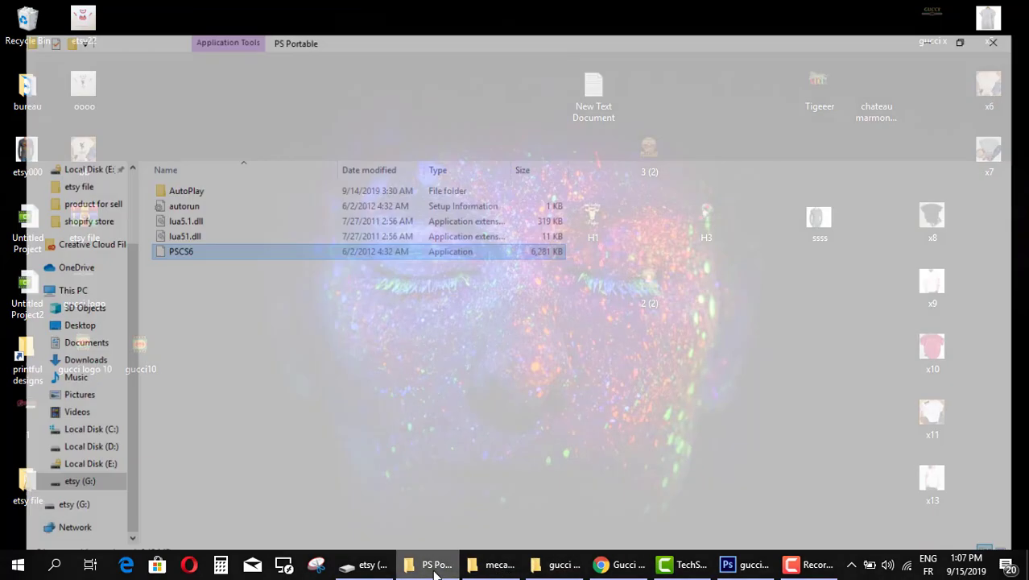
left_click(382, 568)
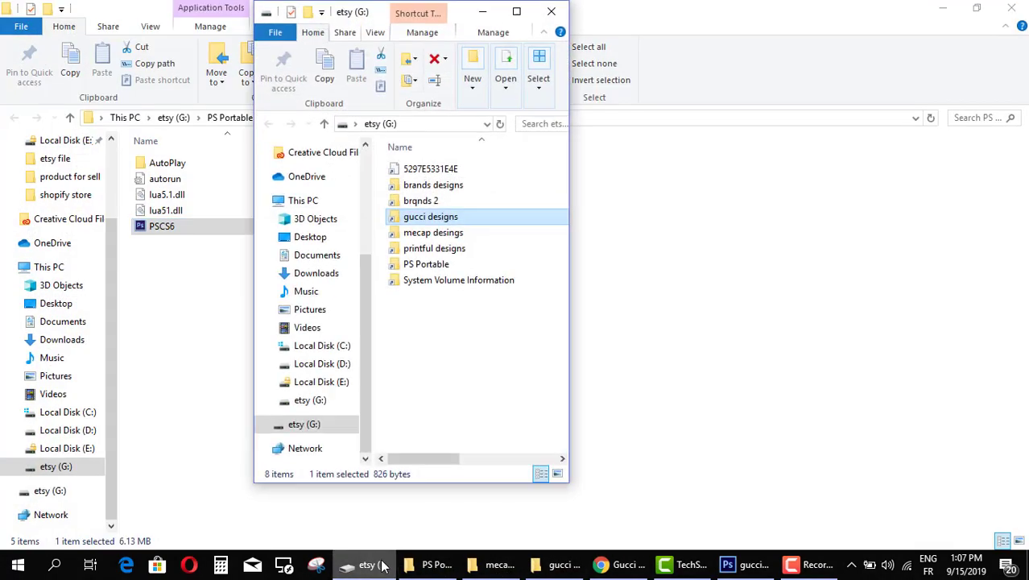
left_click(958, 10)
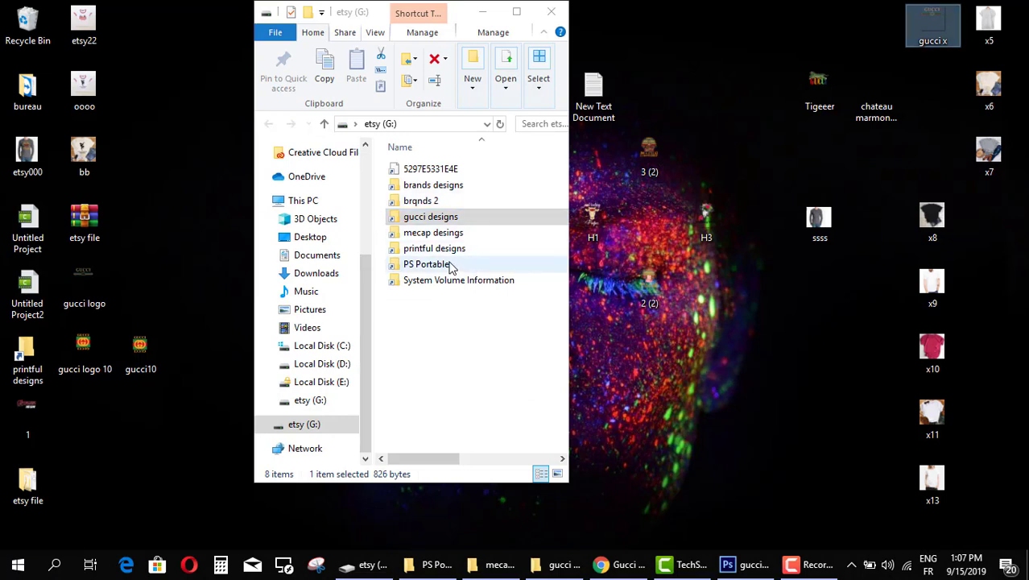
left_click(449, 203)
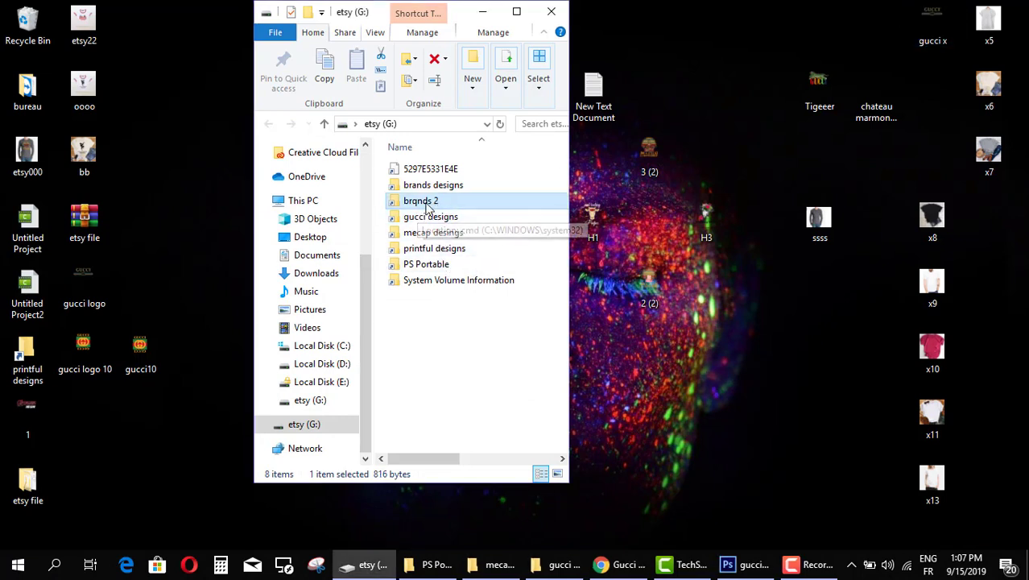
double_click(427, 207)
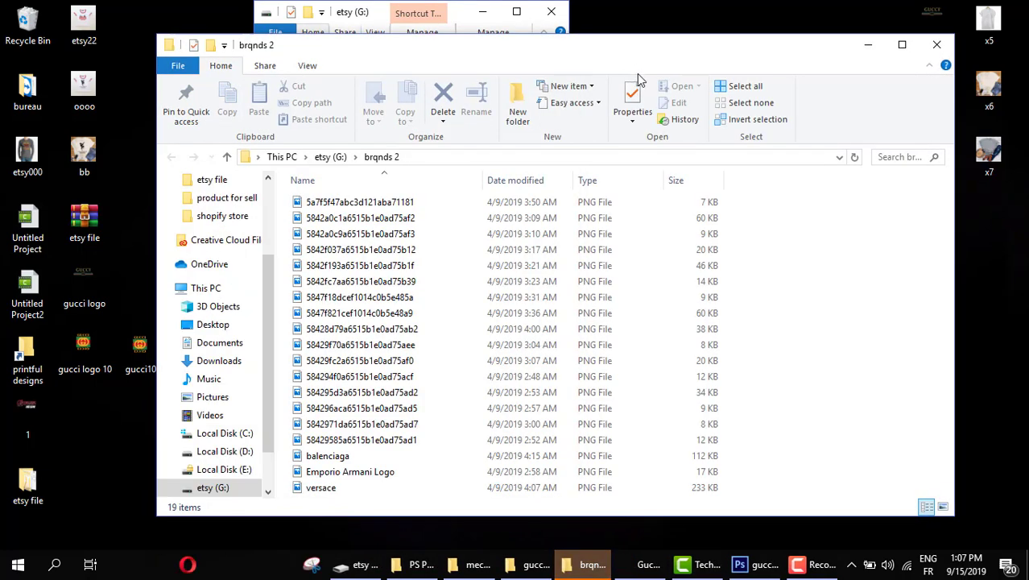
- Display the files in the brqnds 2 folder as large icons
left_click(549, 202)
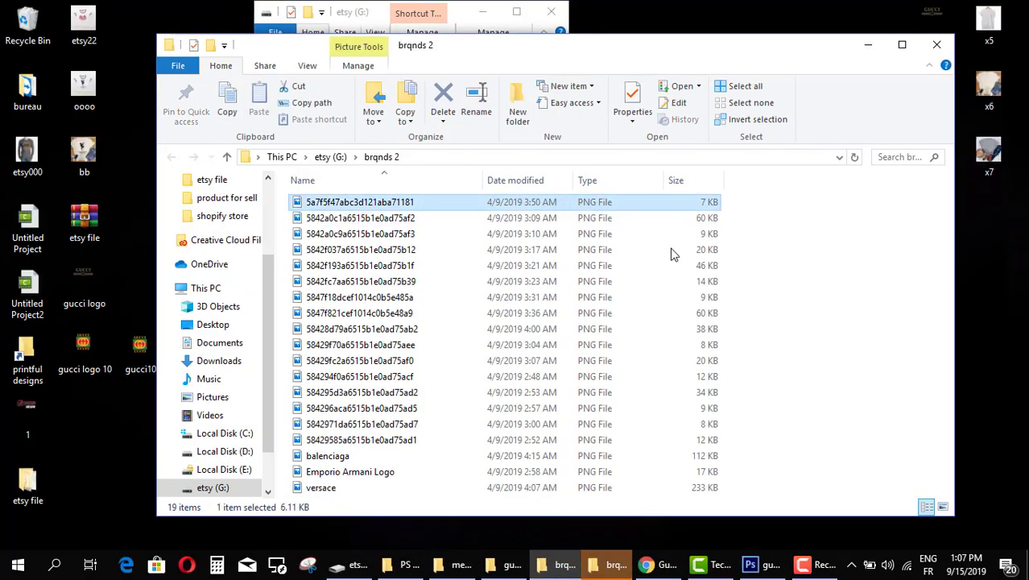
right_click(554, 202)
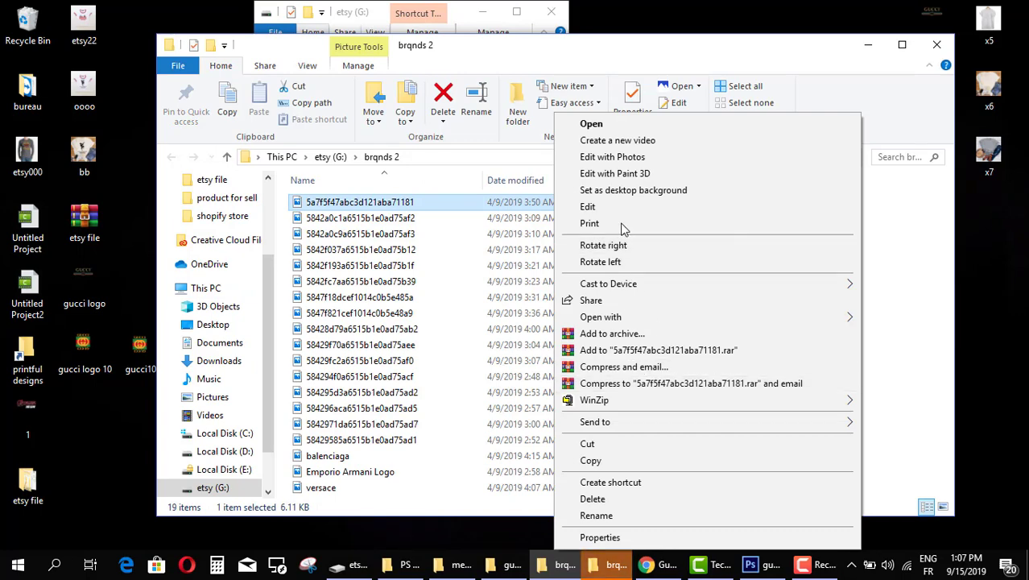
left_click(509, 266)
right_click(509, 265)
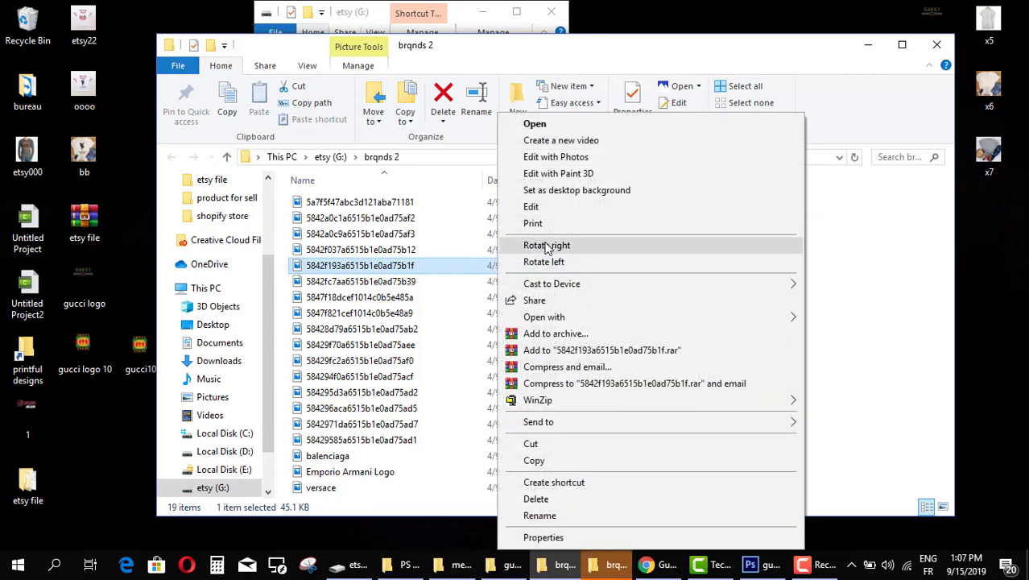
left_click(876, 241)
right_click(857, 233)
mouse_move(901, 244)
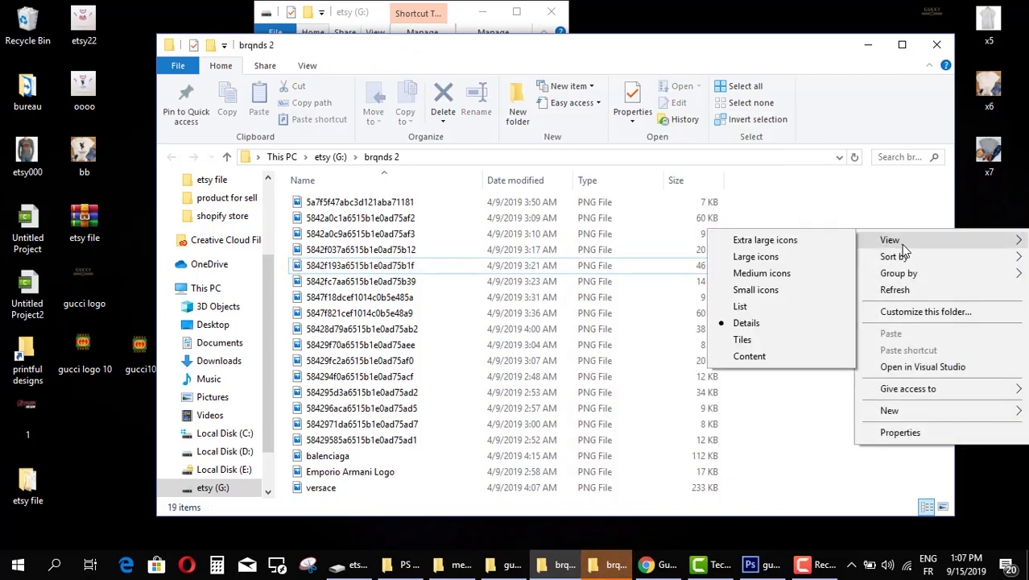
left_click(757, 262)
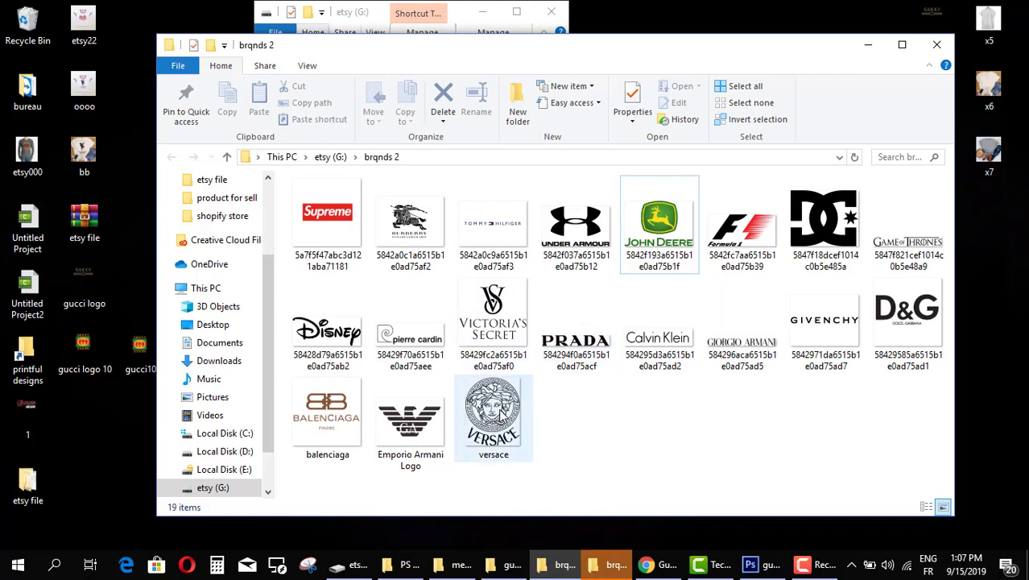
- Preview the versace and balenciaga logos from the brqnds 2 folder at full size, closing each preview
double_click(501, 412)
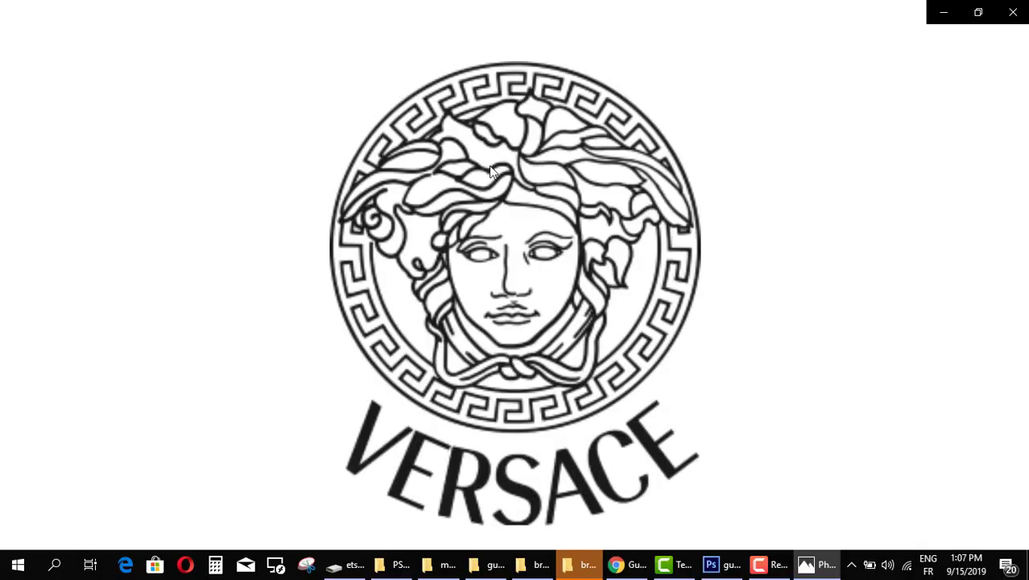
mouse_move(494, 298)
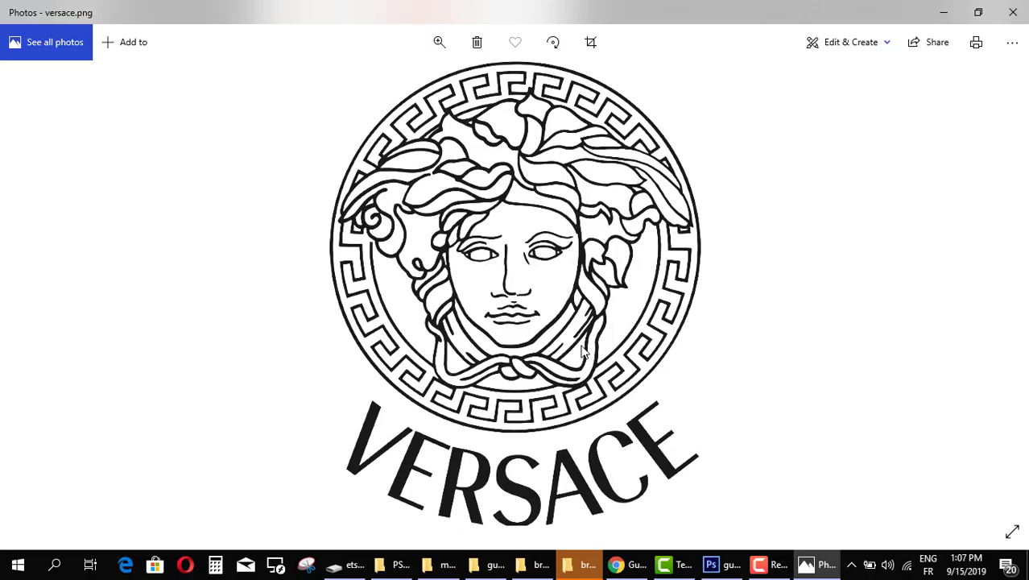
left_click(1013, 12)
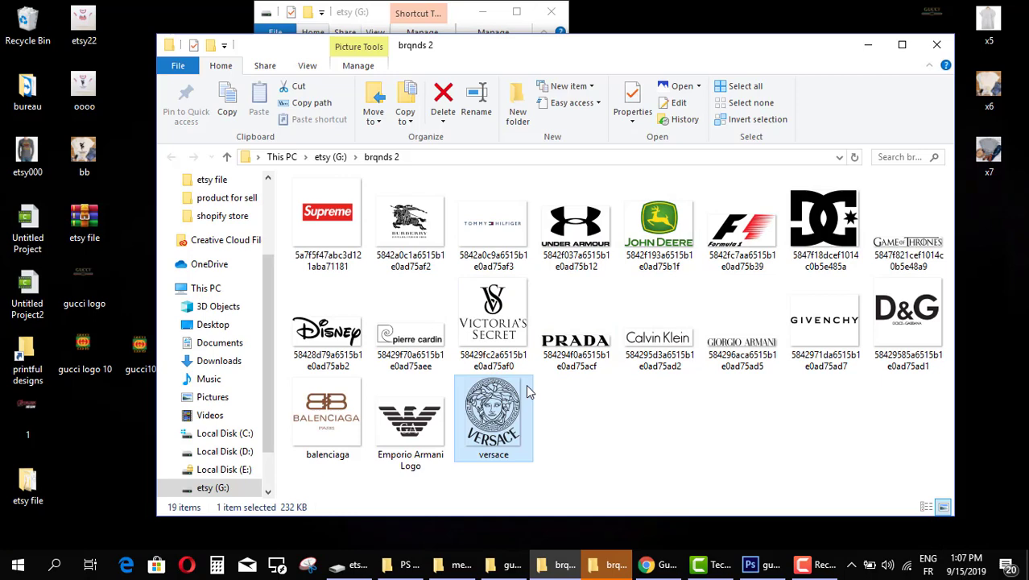
double_click(328, 435)
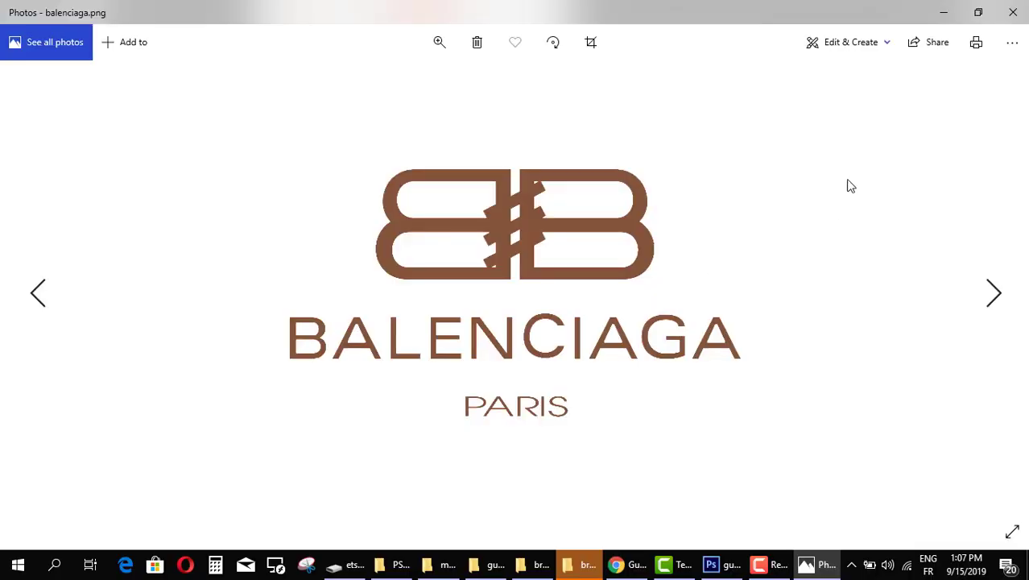
left_click(1013, 12)
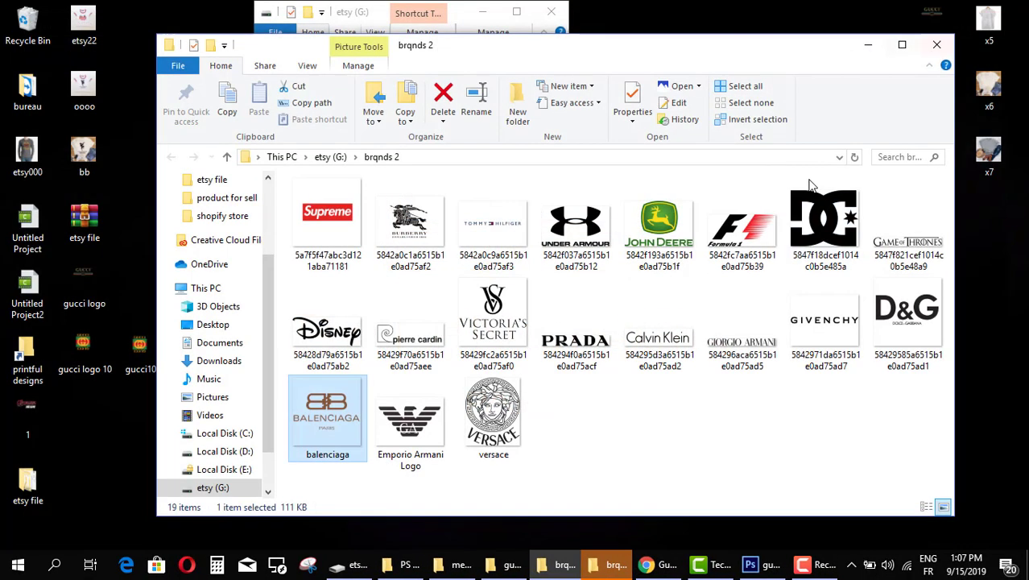
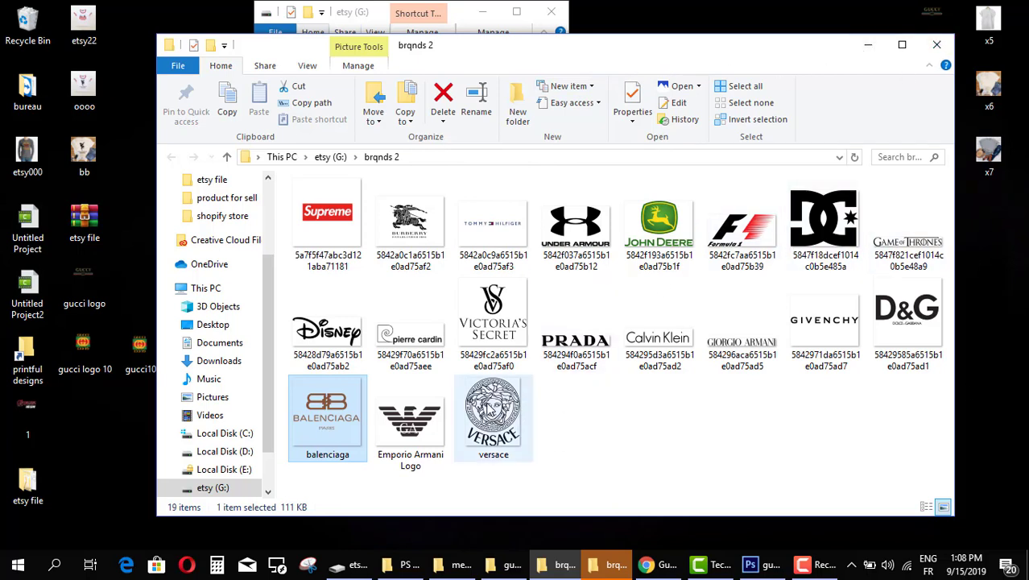
- Copy the versace logo from the brqnds 2 folder to the desktop, and minimize the open folder windows
left_click_drag(493, 419, 101, 473)
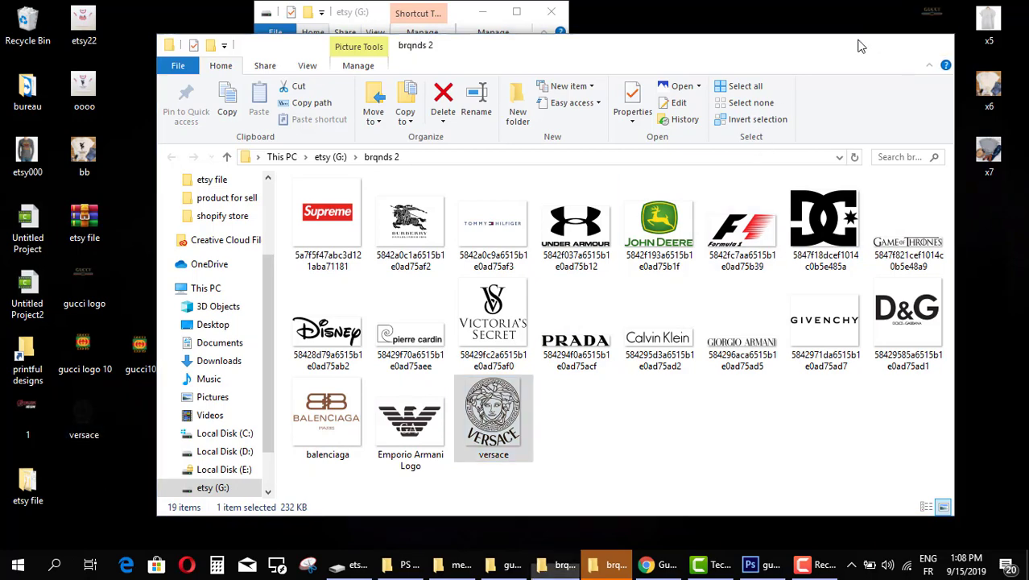
key("ctrl+shift+6")
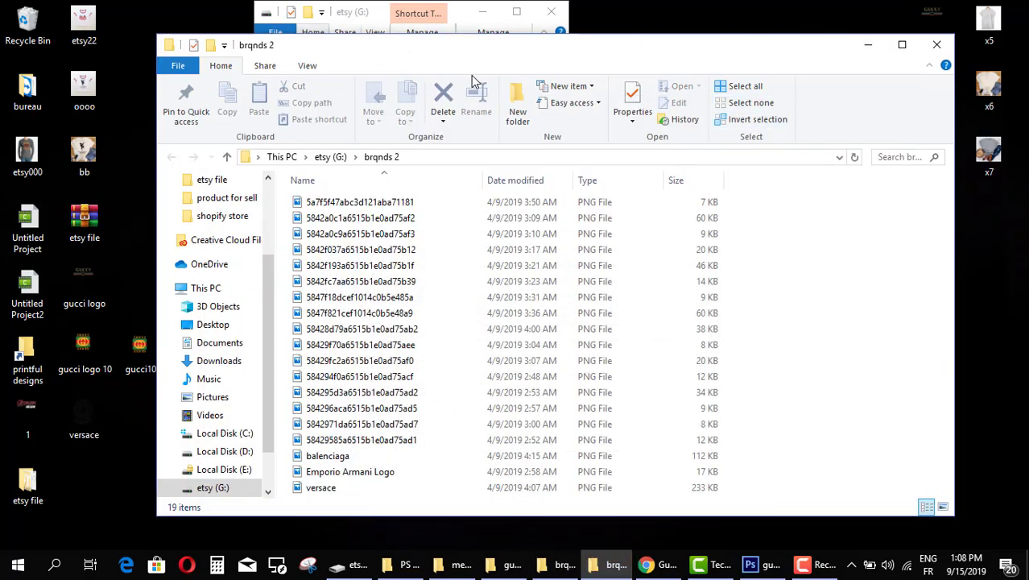
left_click(872, 44)
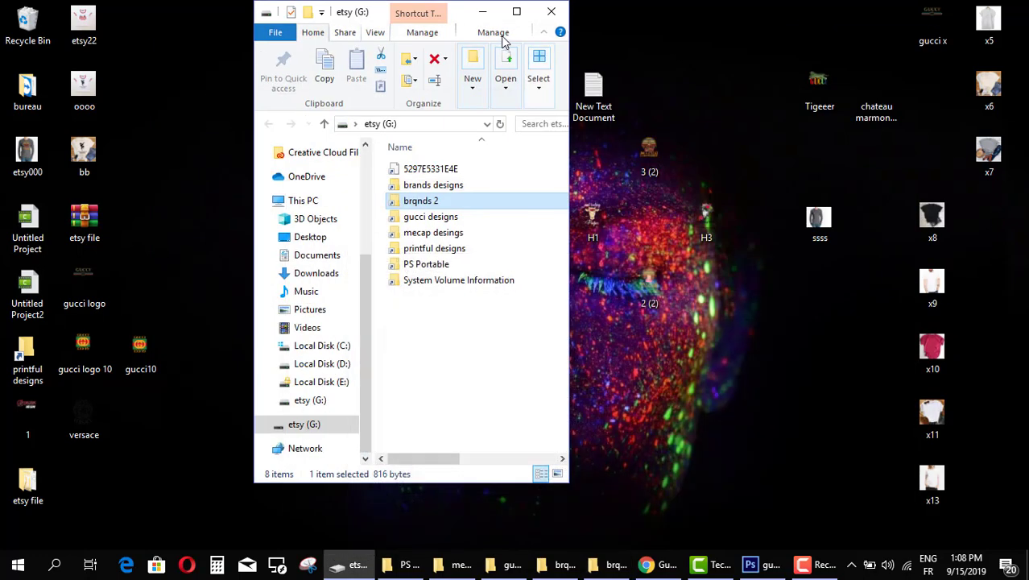
left_click(482, 11)
- Switch to Photoshop and close gucci10.png, Untitled-1, gucci x.png and Tigeeer.png without saving changes
left_click(764, 565)
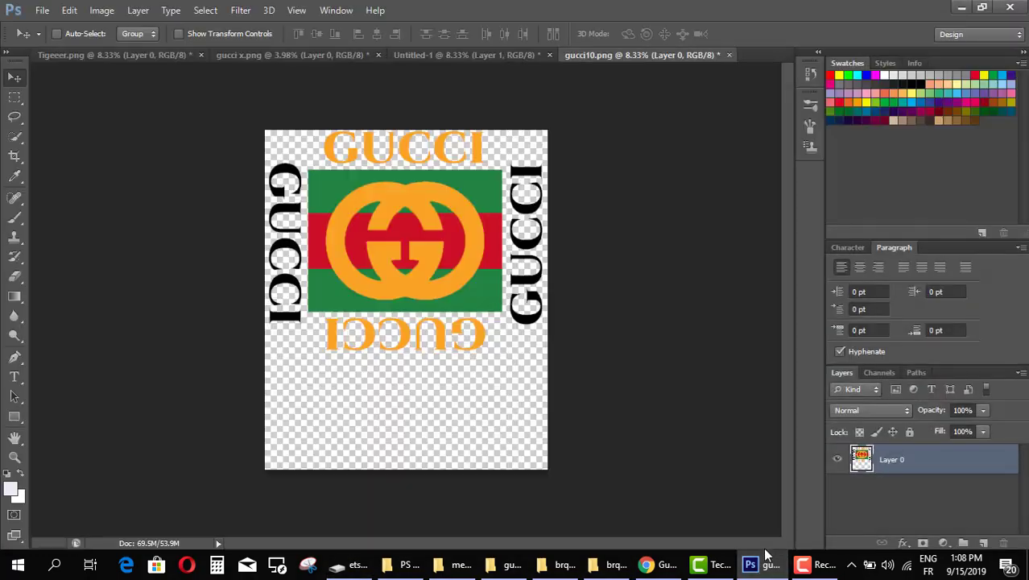
left_click(729, 55)
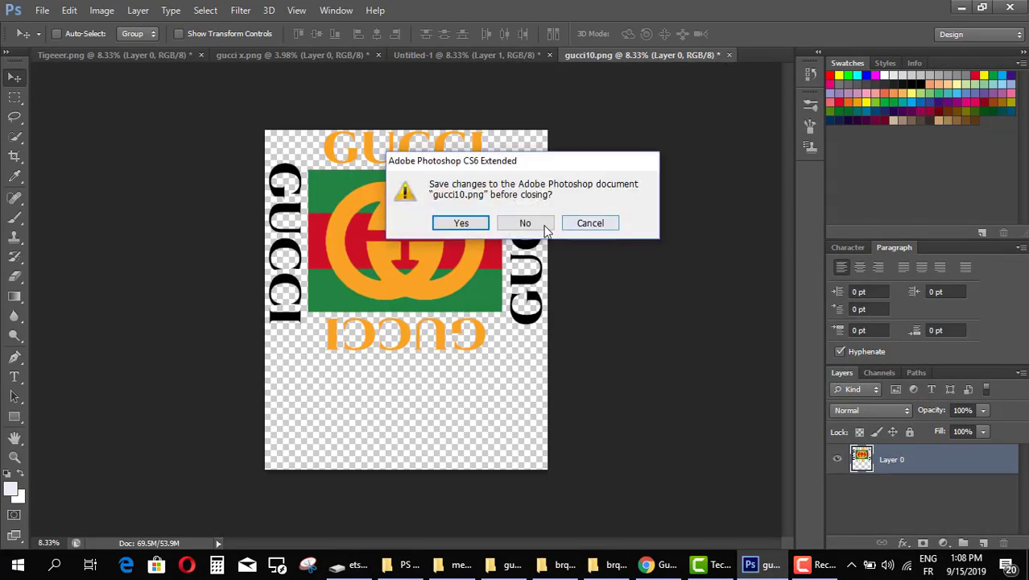
left_click(523, 220)
left_click(549, 55)
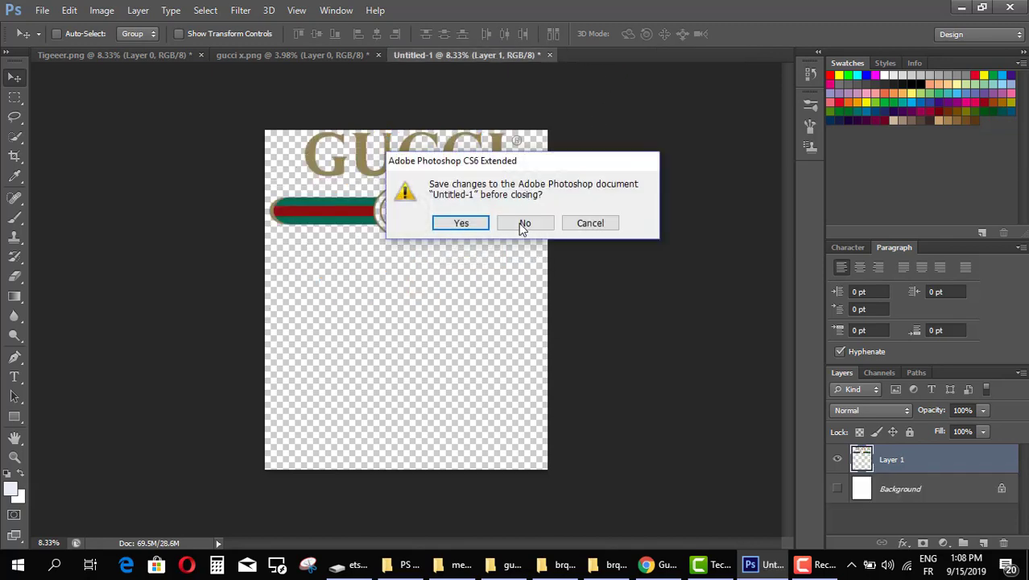
left_click(522, 223)
left_click(378, 55)
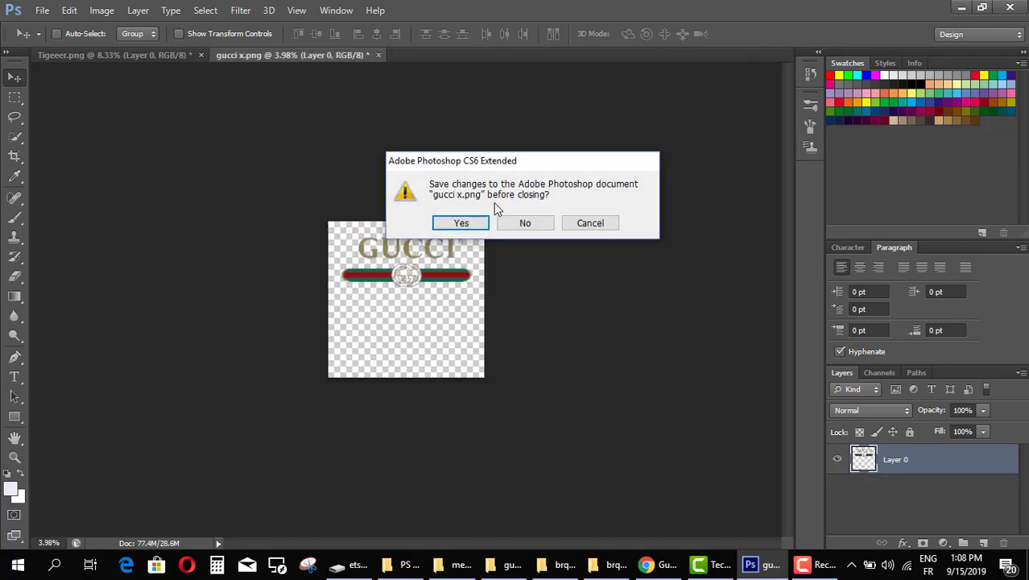
left_click(524, 223)
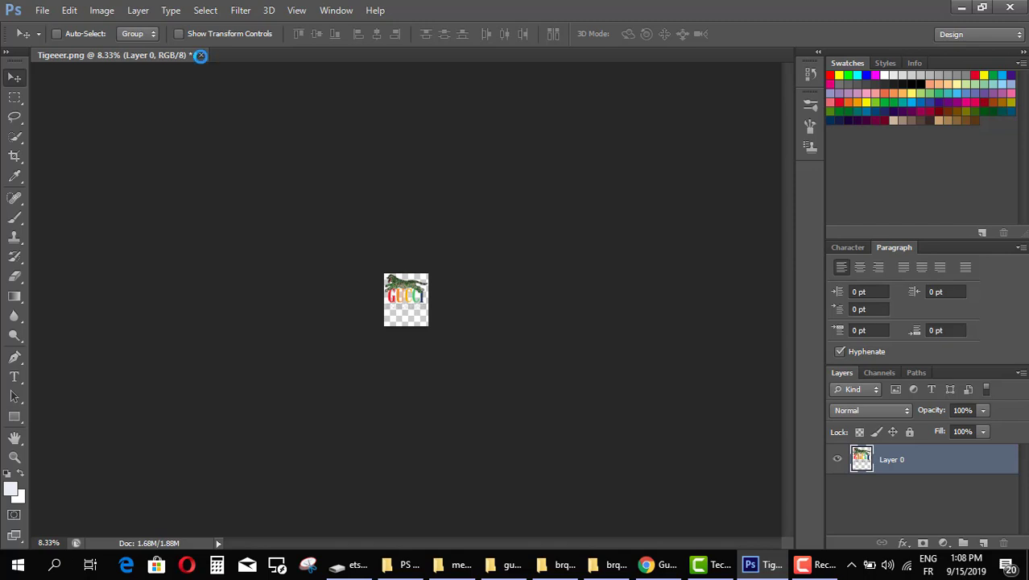
left_click(201, 55)
left_click(509, 226)
- Open the versace PNG file from the desktop in Photoshop
left_click(41, 11)
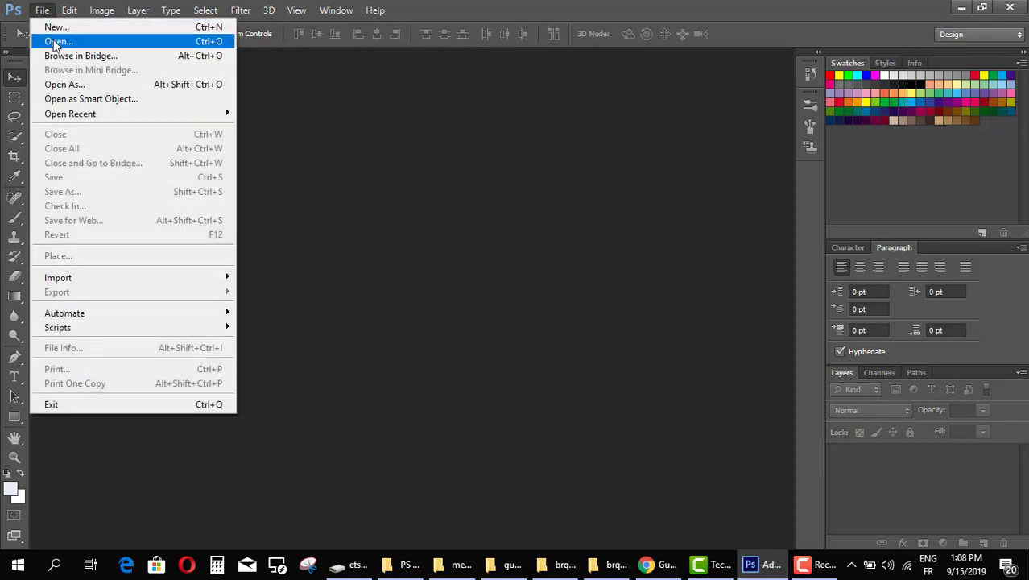
left_click(57, 42)
left_click(340, 194)
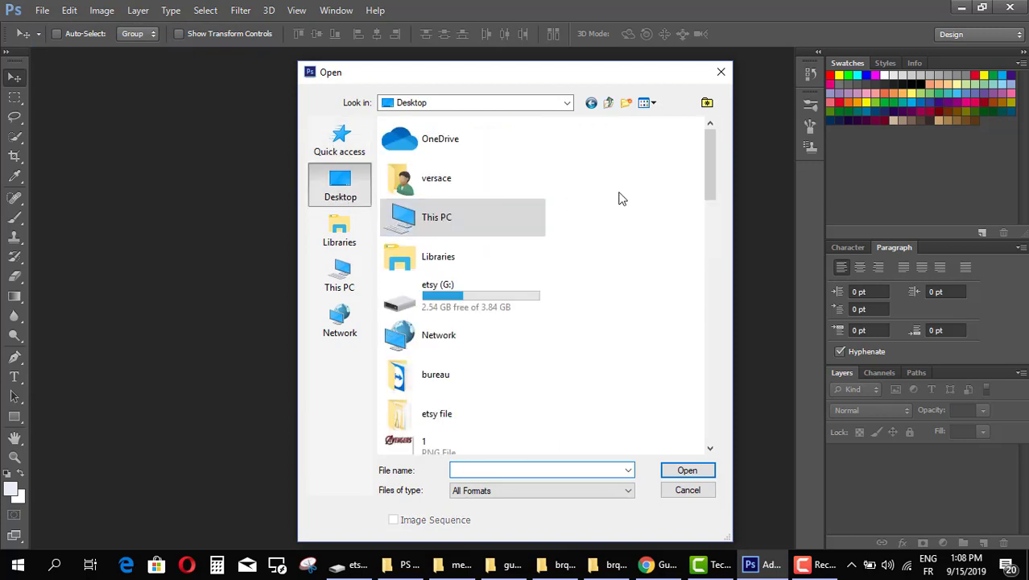
left_click_drag(710, 165, 712, 214)
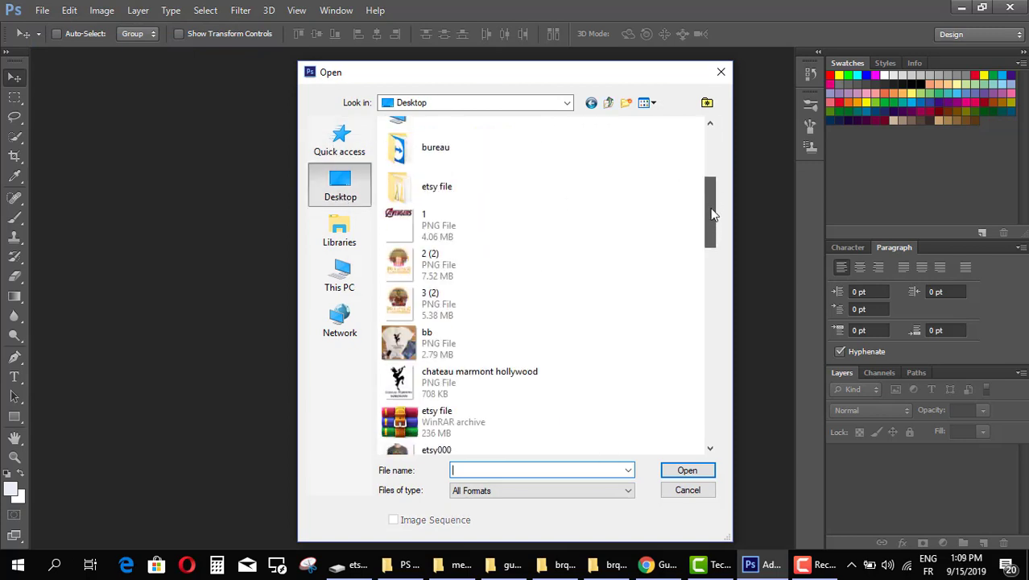
left_click_drag(711, 214, 706, 346)
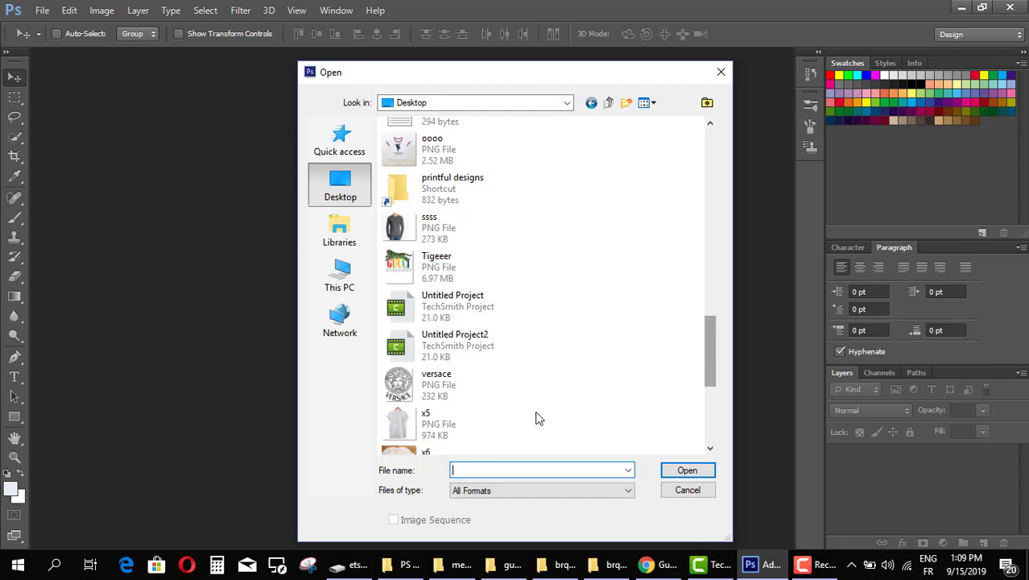
left_click(467, 395)
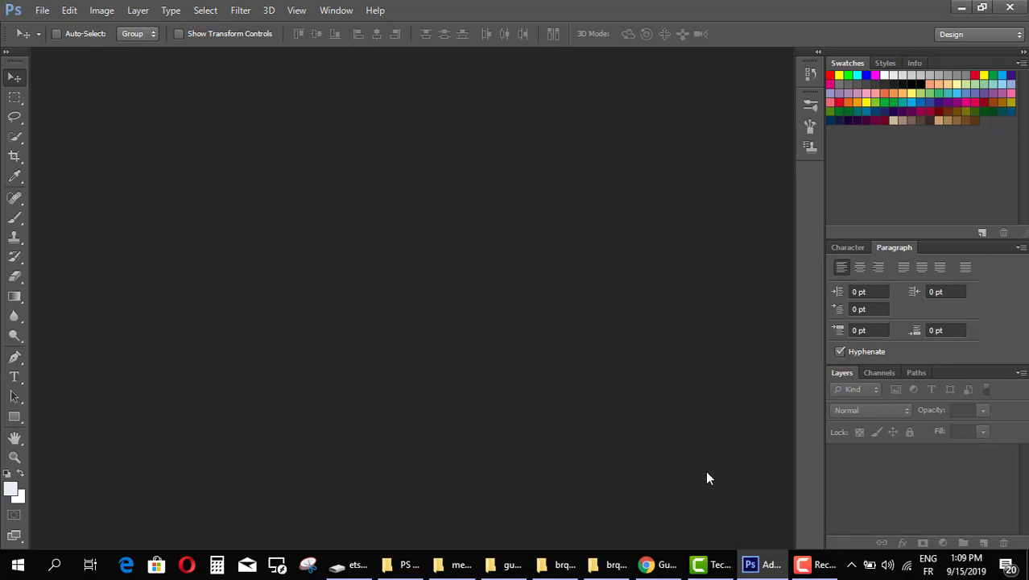
left_click(701, 474)
- Check the open folder windows and bring up the gucci designs folder in File Explorer at the end of its list
left_click(403, 564)
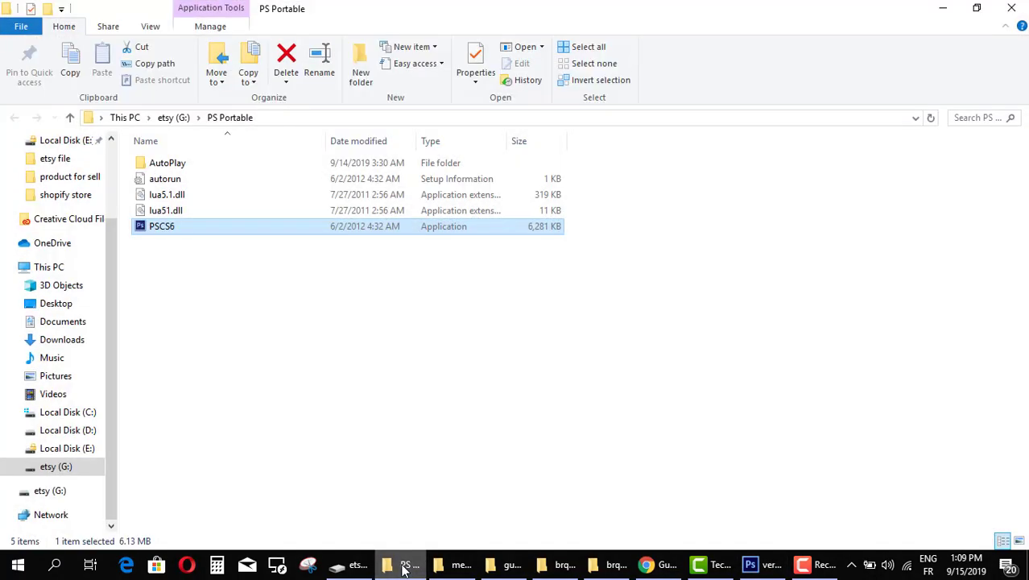
left_click(403, 564)
left_click(461, 565)
left_click(462, 565)
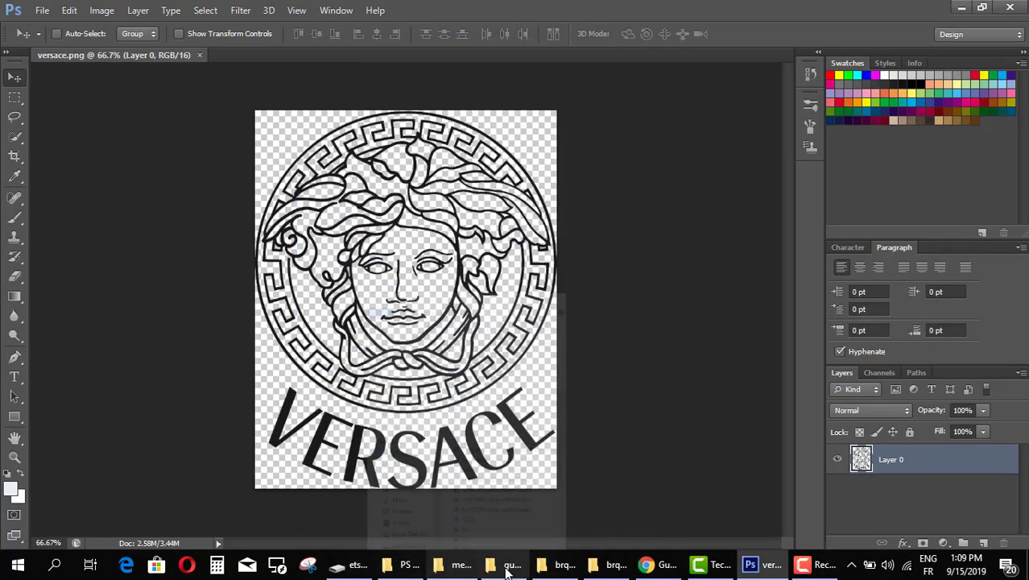
left_click(507, 564)
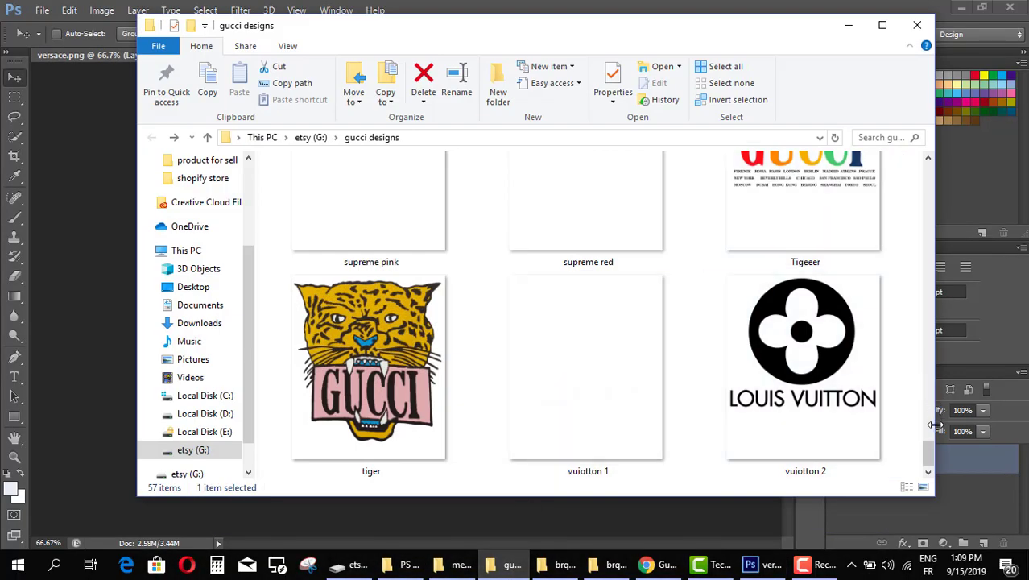
left_click(928, 422)
left_click_drag(928, 422, 892, 456)
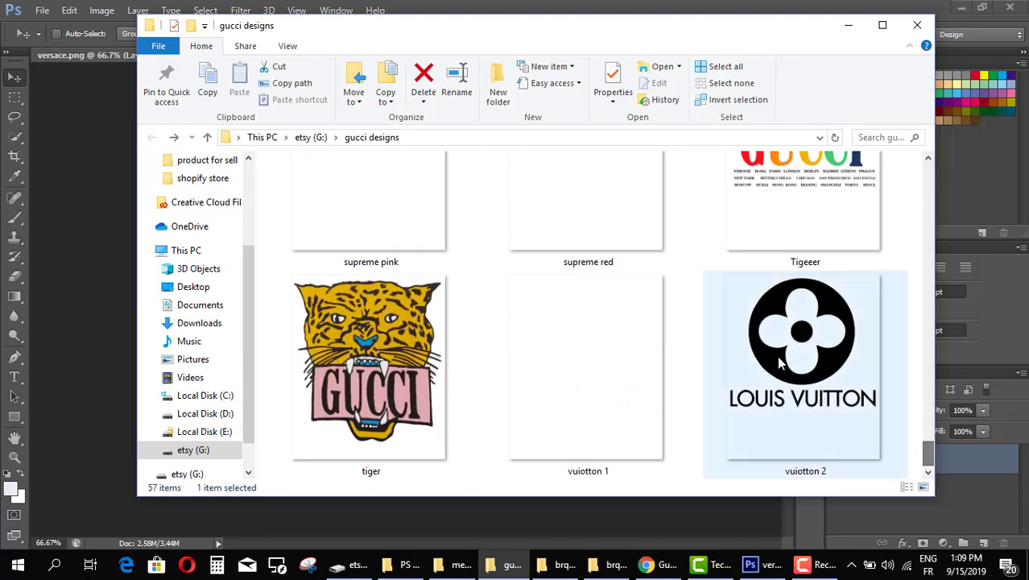
- Examine the white and black logo versions in gucci designs by highlighting vuiotton 1, luois 2, luois, gucci white and guc whait
left_click(624, 346)
left_click(581, 213)
scroll(592, 282, "up", 10)
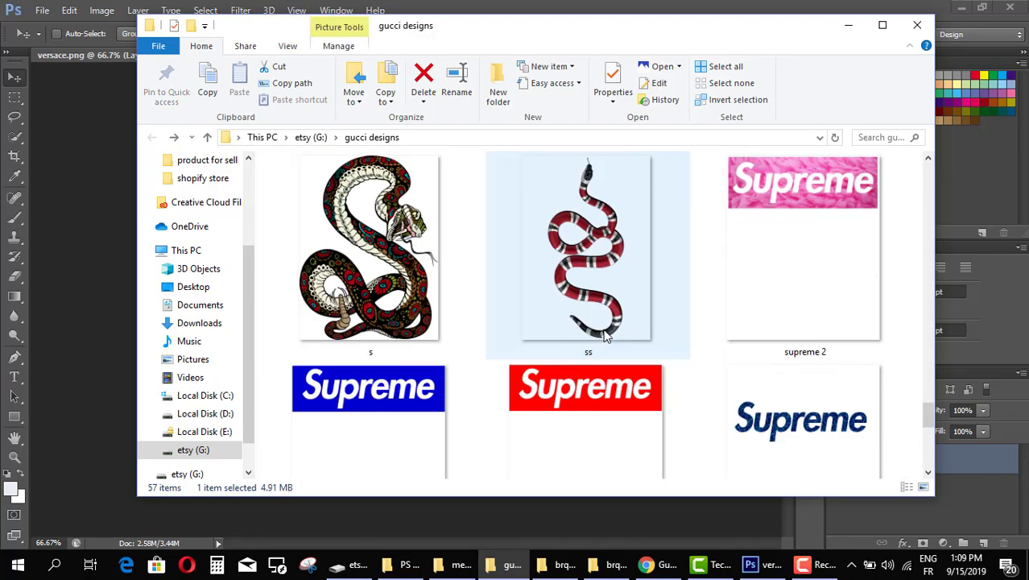
scroll(602, 359, "down", 10)
scroll(669, 356, "up", 3)
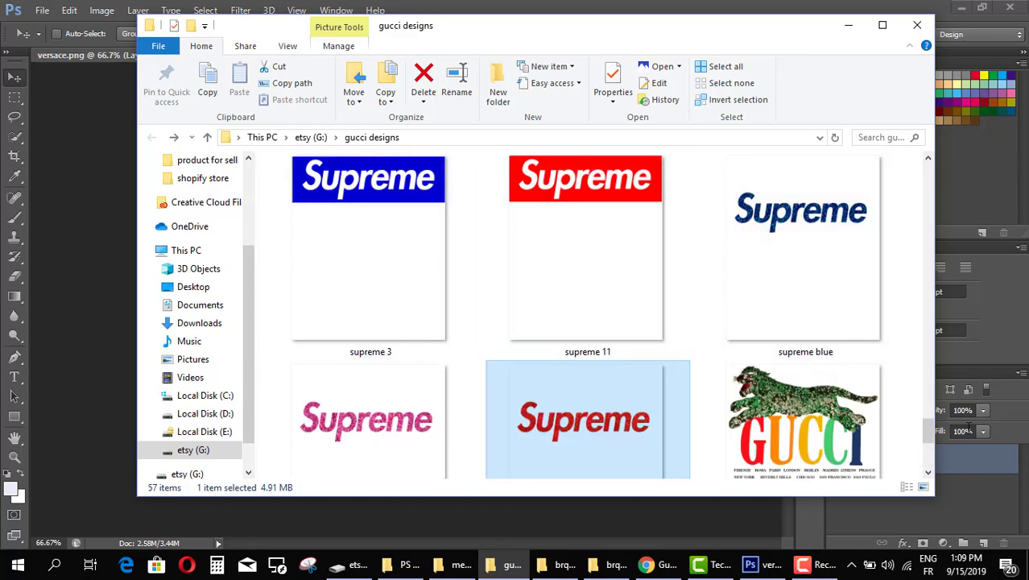
left_click_drag(928, 426, 927, 382)
left_click(654, 345)
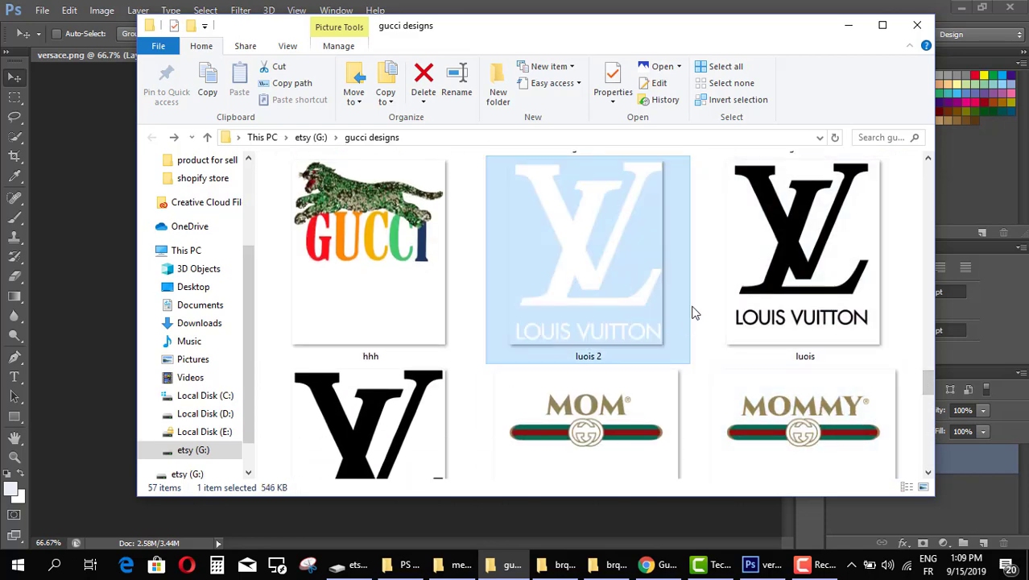
left_click(704, 306)
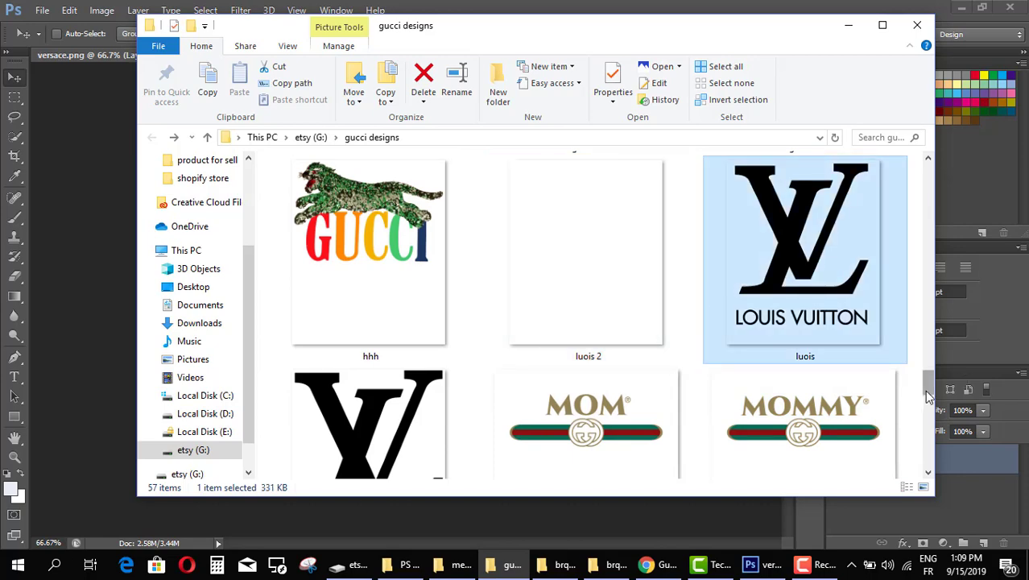
left_click_drag(927, 387, 926, 365)
left_click(823, 348)
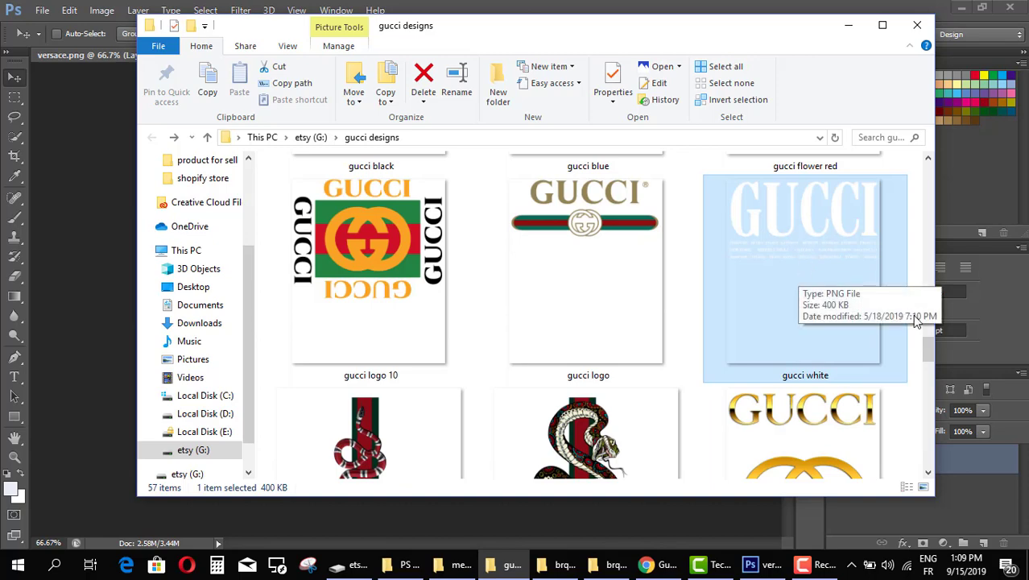
left_click_drag(927, 354, 928, 319)
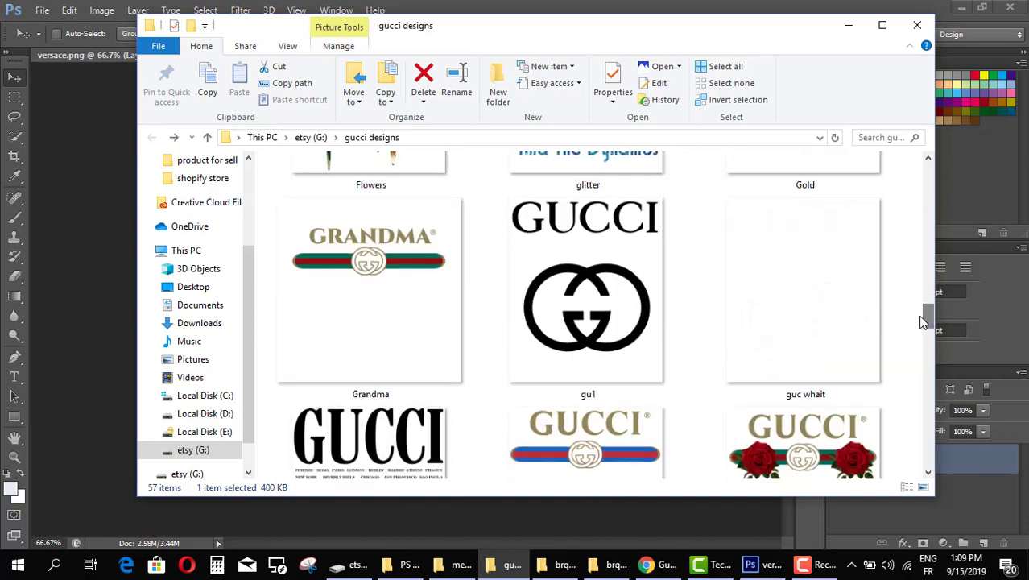
left_click(834, 307)
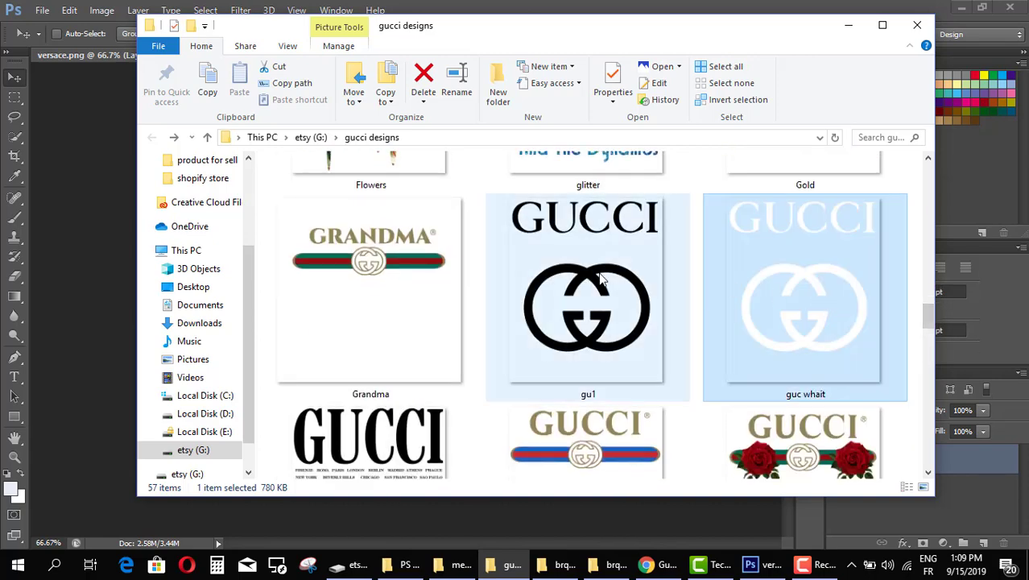
- Examine the gu1, flower 2 and Flowers (2) designs in the gucci designs folder by highlighting them in turn
left_click(588, 306)
left_click_drag(927, 323, 914, 280)
left_click(814, 294)
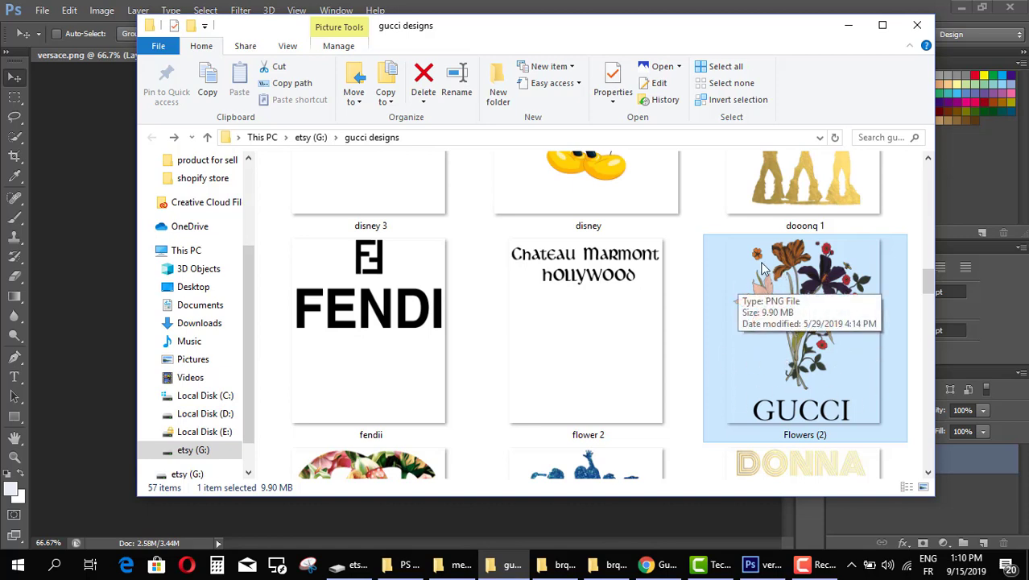
left_click(567, 300)
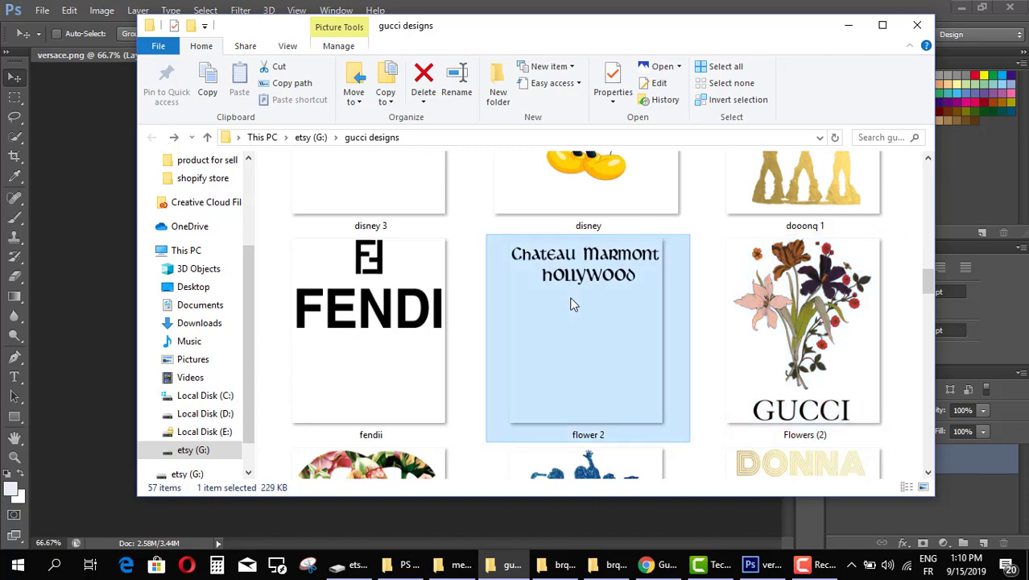
left_click(757, 278)
left_click(575, 304)
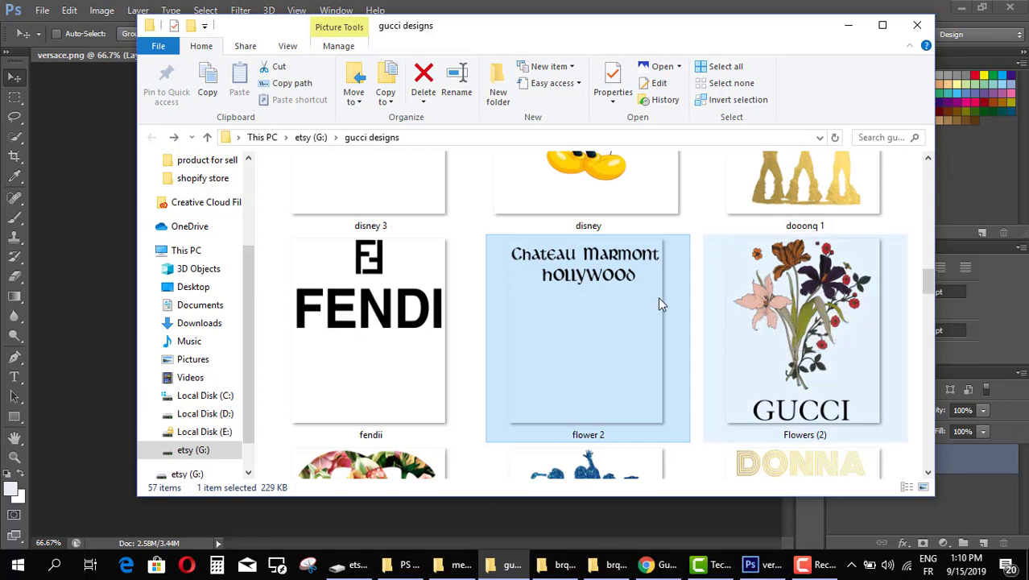
left_click(707, 297)
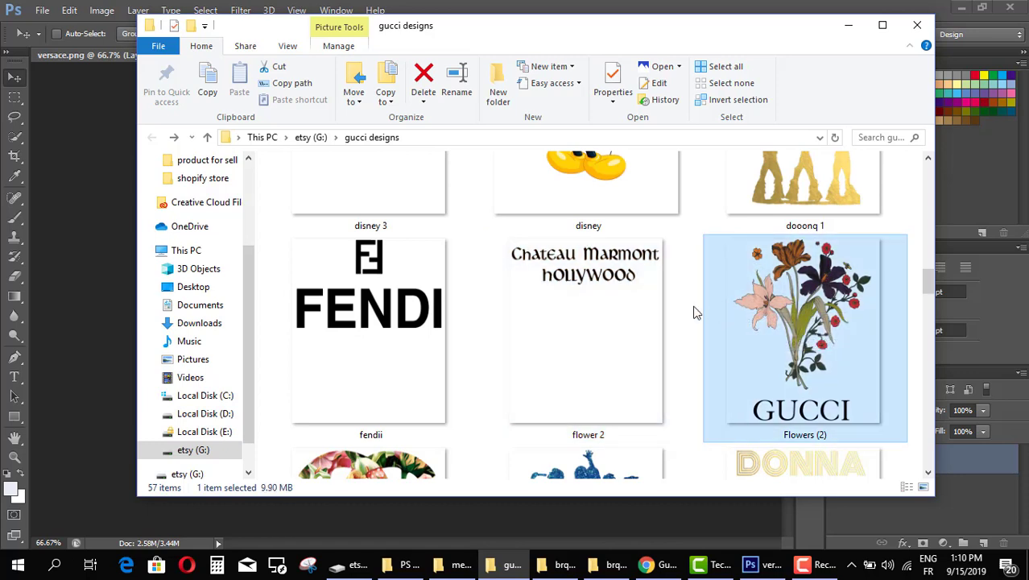
left_click(638, 278)
left_click(719, 269)
left_click(636, 282)
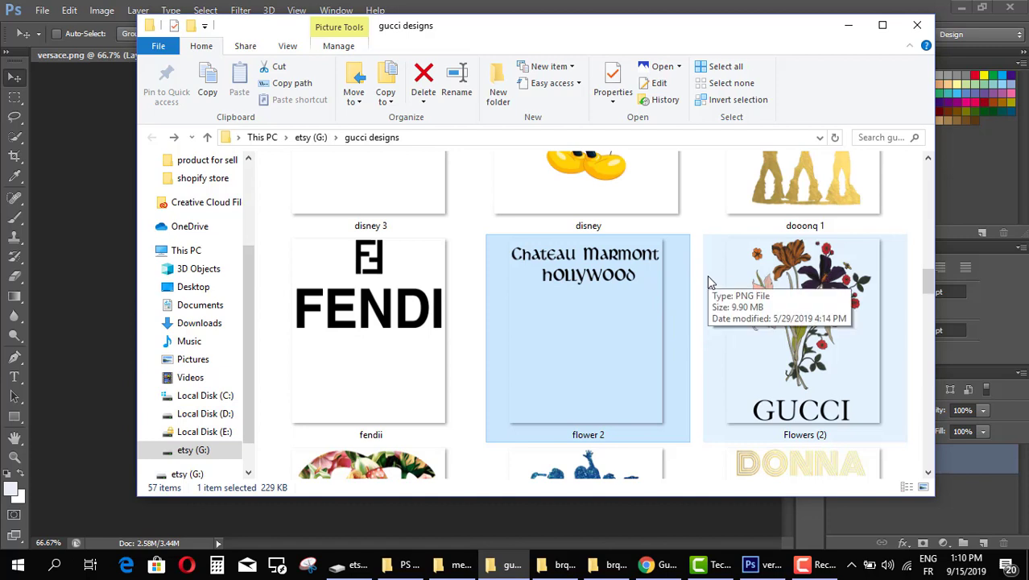
- Minimise gucci designs, check the brqnds 2 folder, and minimise it to return to Photoshop
left_click(847, 26)
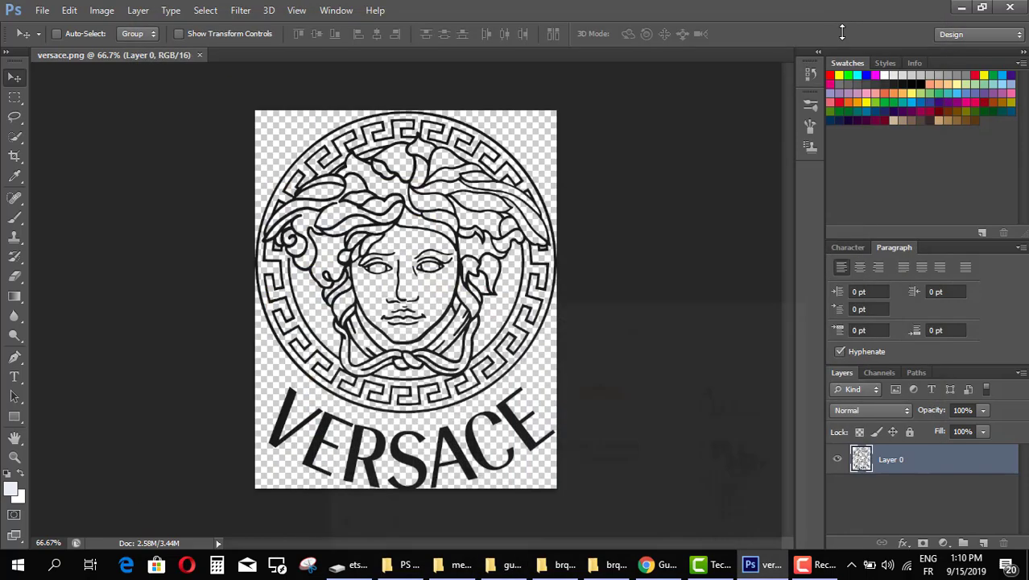
left_click(583, 561)
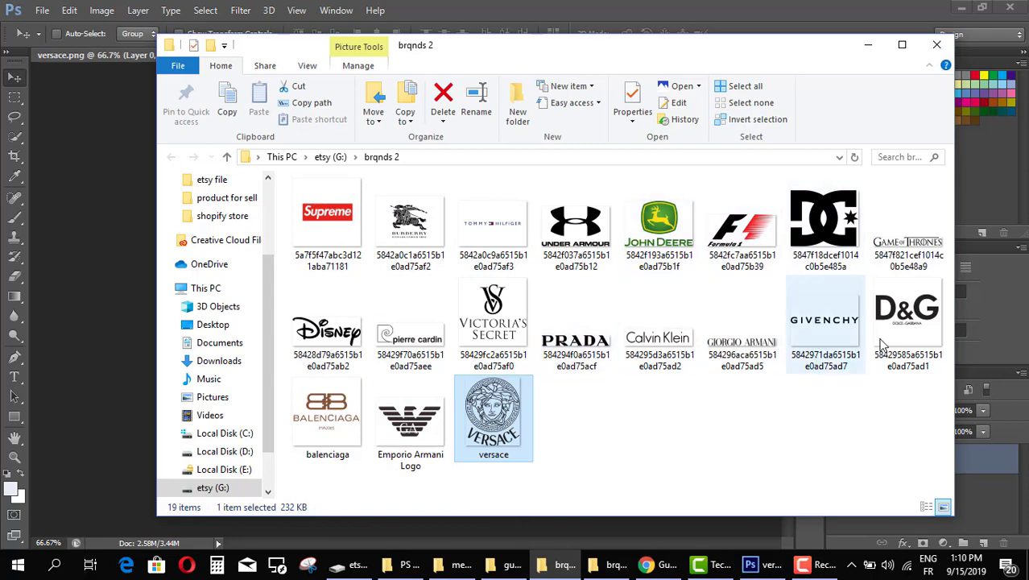
left_click(867, 45)
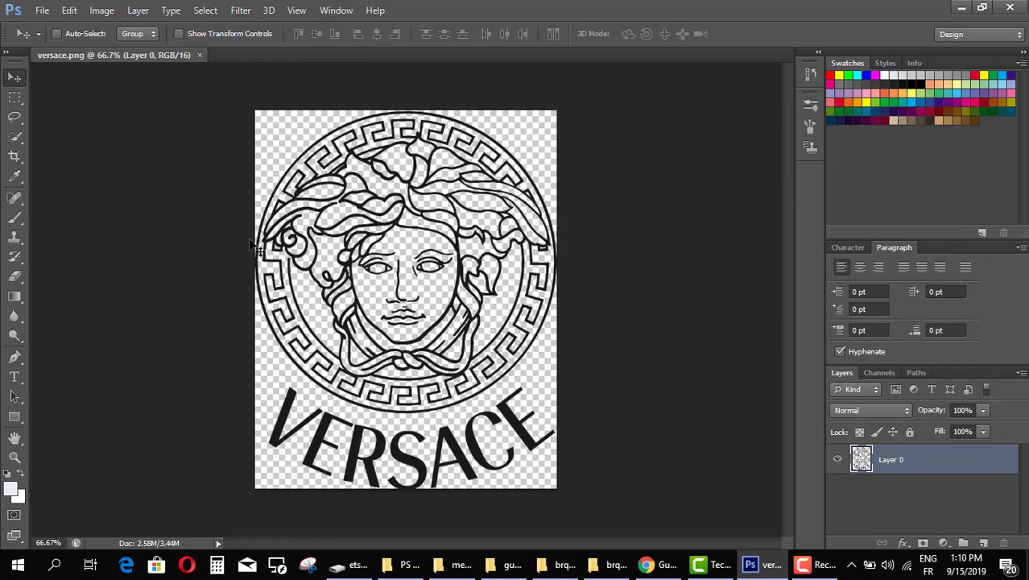
- Create a new white document from the Web preset, changed to 4500 x 5400 pixels at 300 pixels/inch
left_click(42, 10)
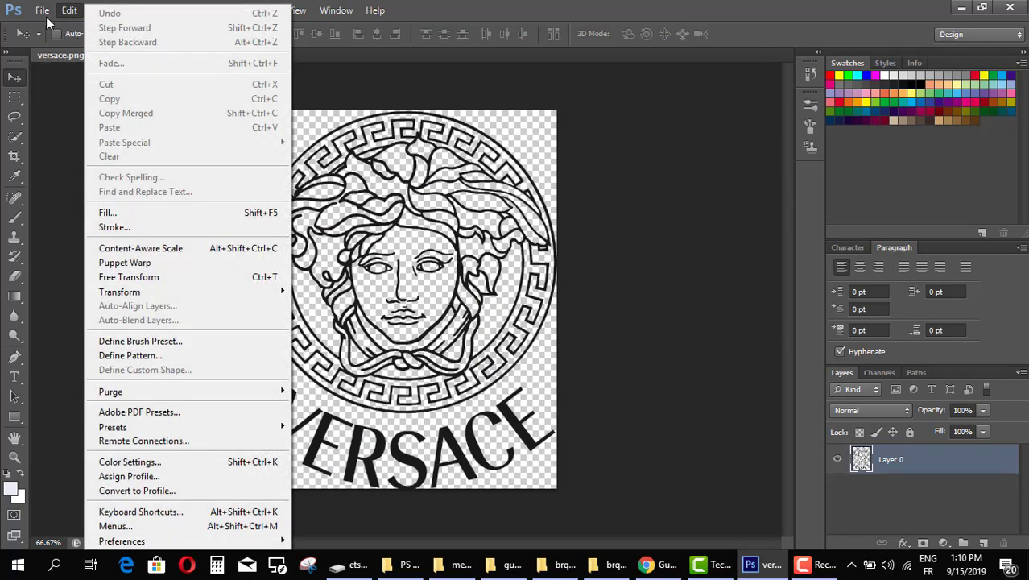
left_click(53, 28)
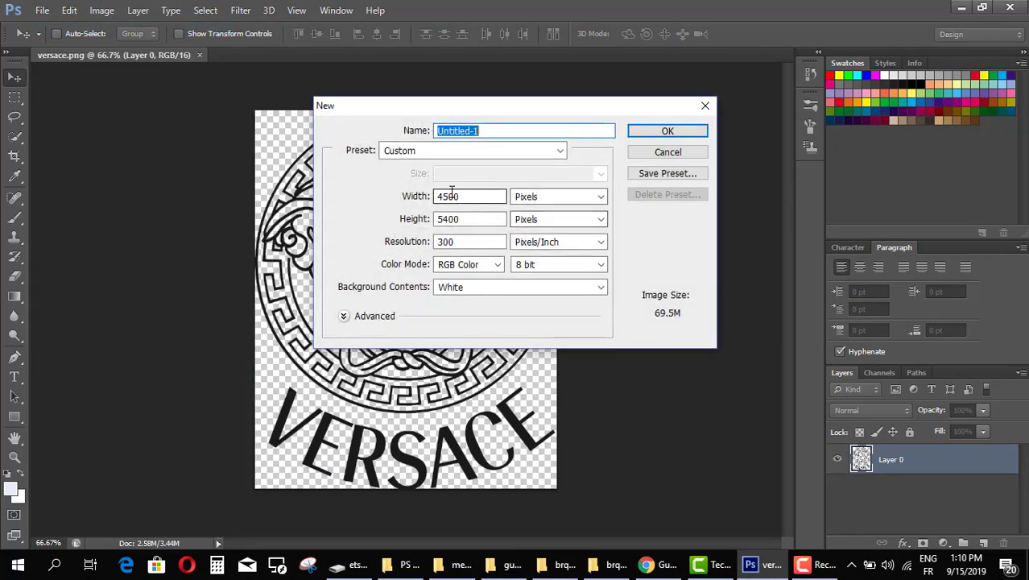
left_click(439, 156)
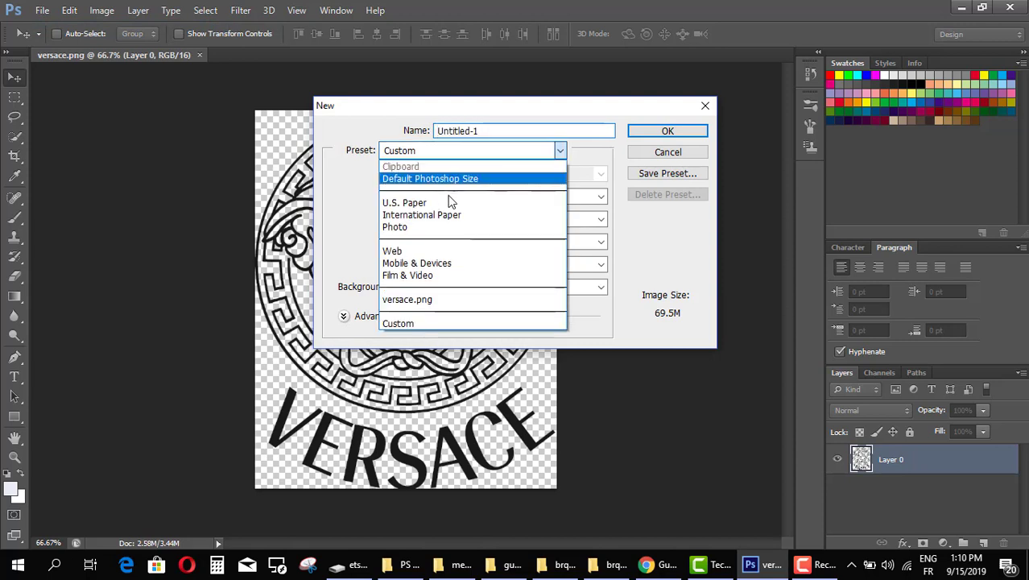
left_click(416, 251)
double_click(444, 198)
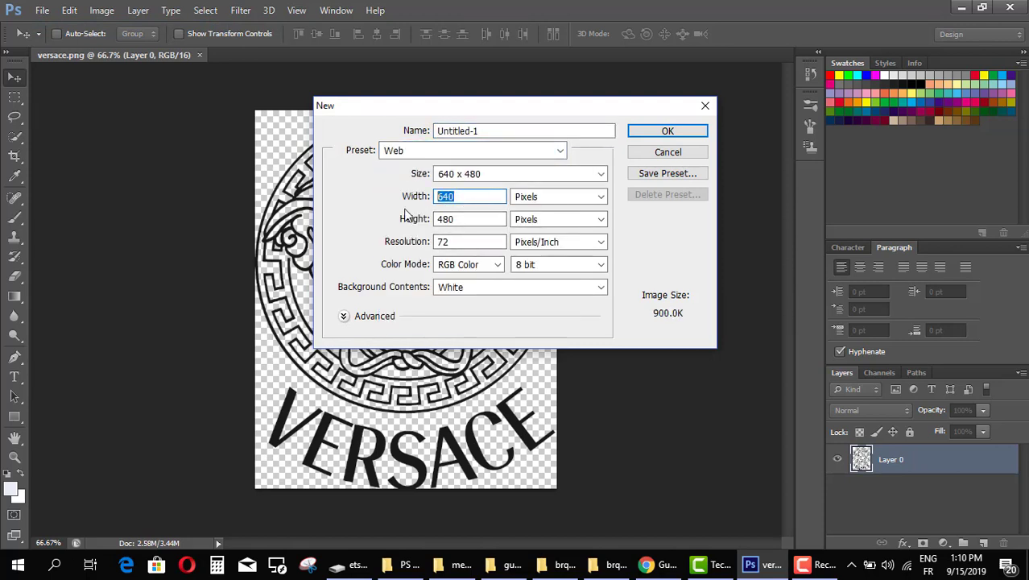
type("4500")
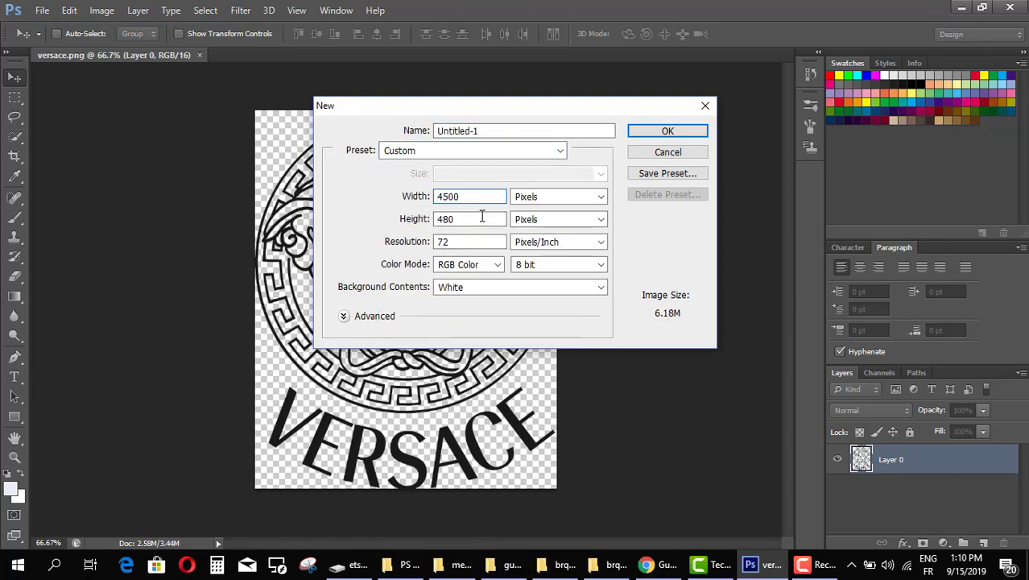
left_click(467, 220)
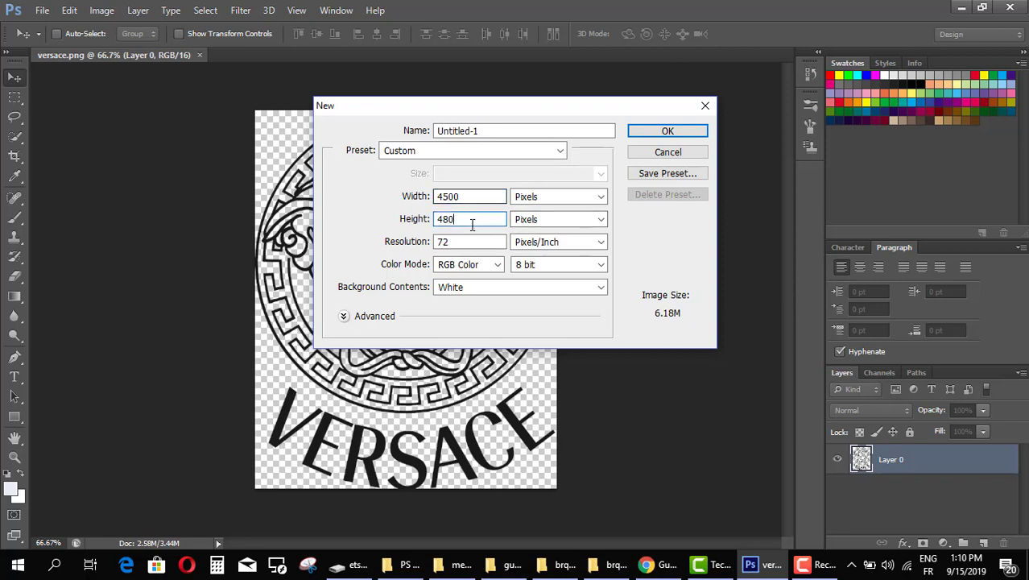
key("ctrl+a")
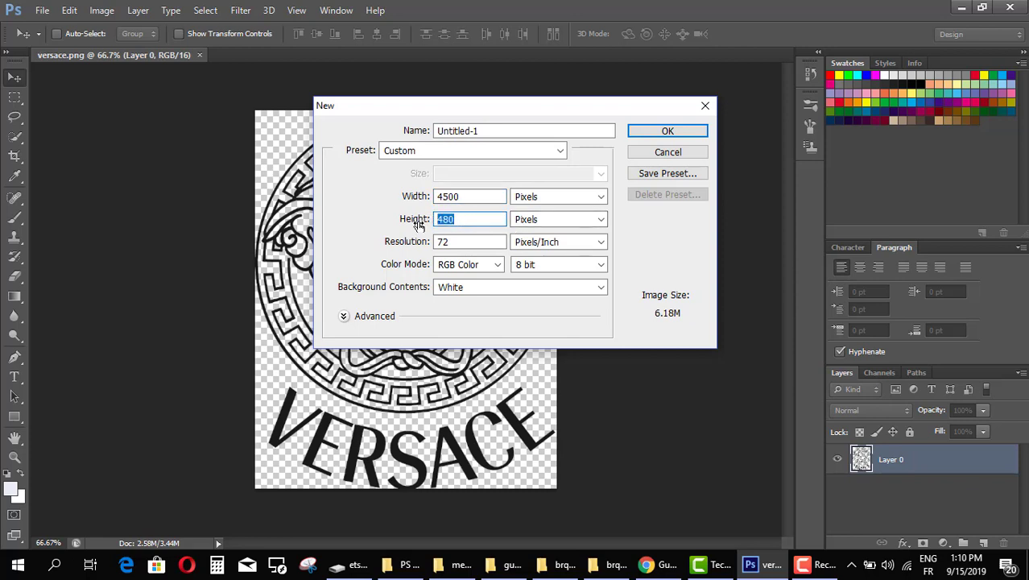
type("5400")
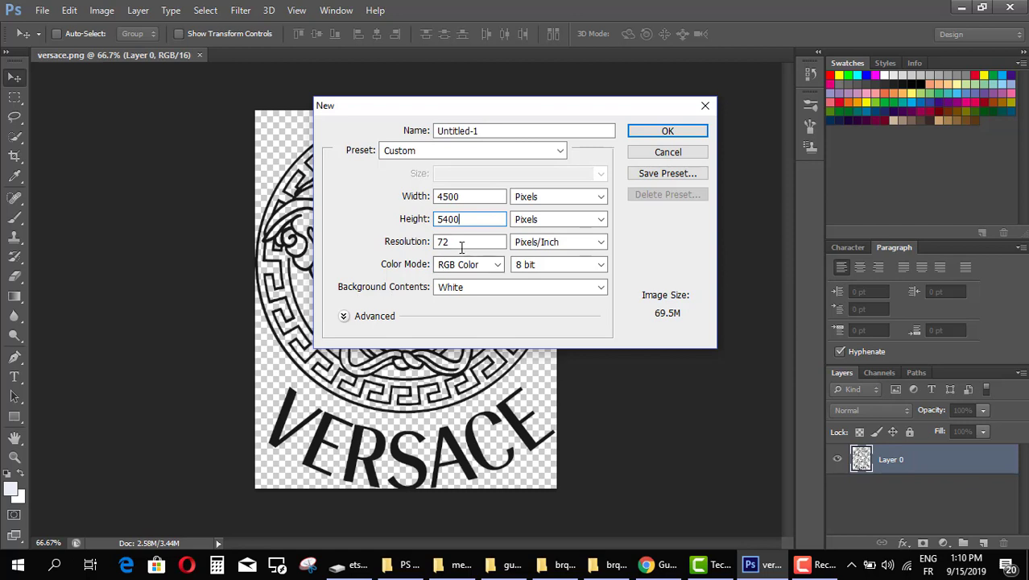
key("Tab")
type("300")
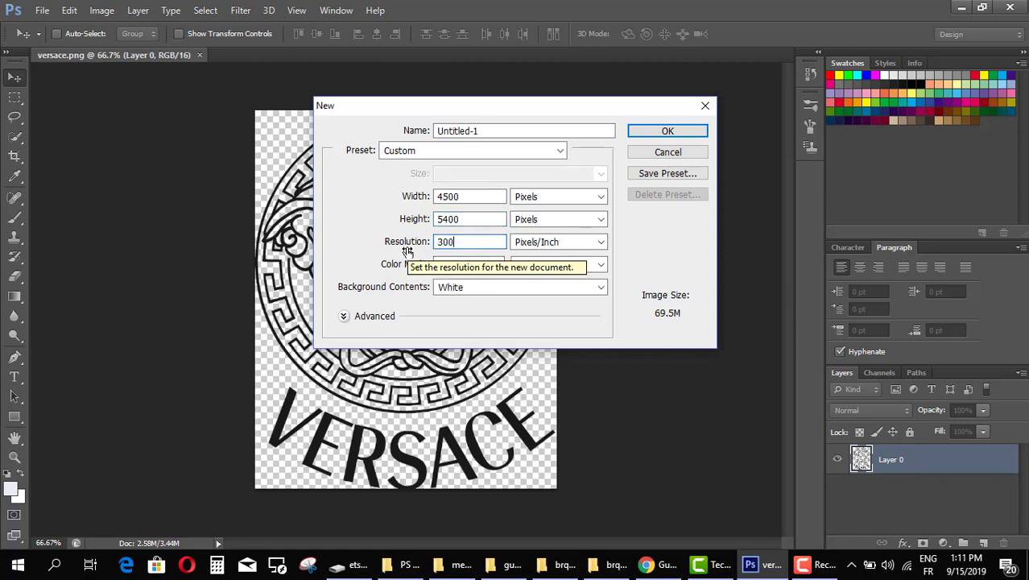
left_click(667, 133)
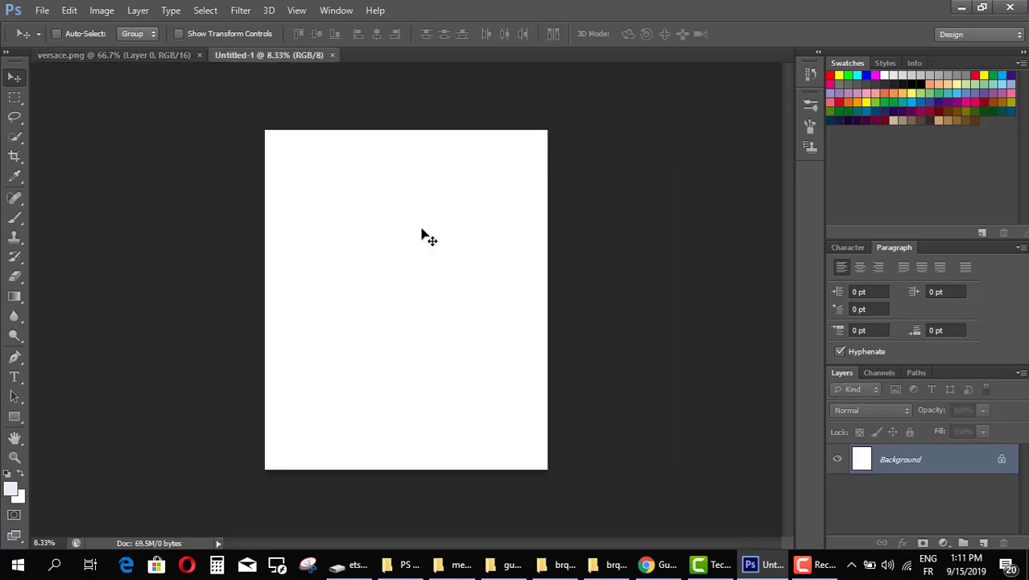
- Resize the versace.png image to a resolution of 300 pixels/inch and a width of 4000 pixels, with proportions constrained
left_click(163, 60)
left_click(111, 14)
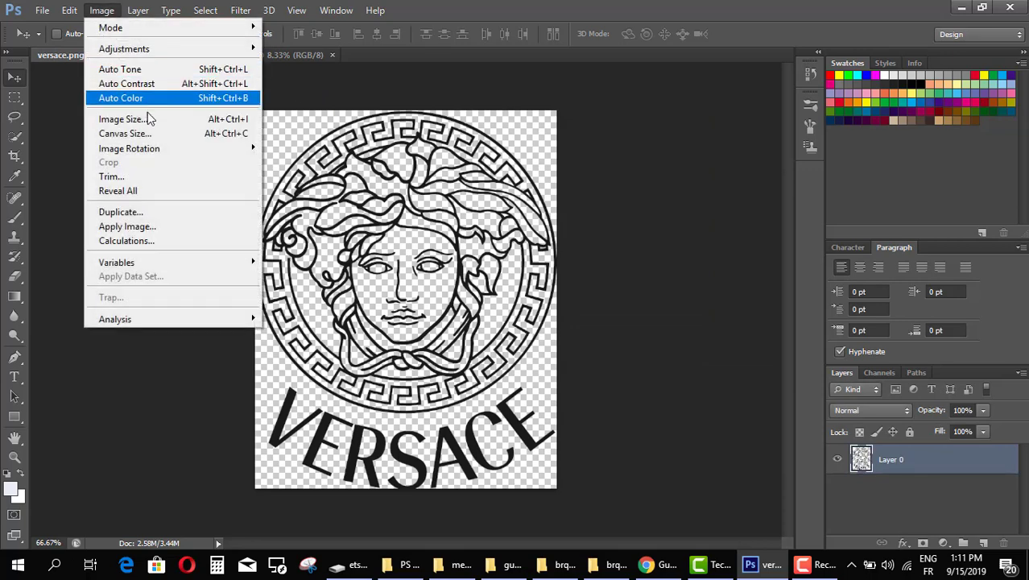
left_click(142, 120)
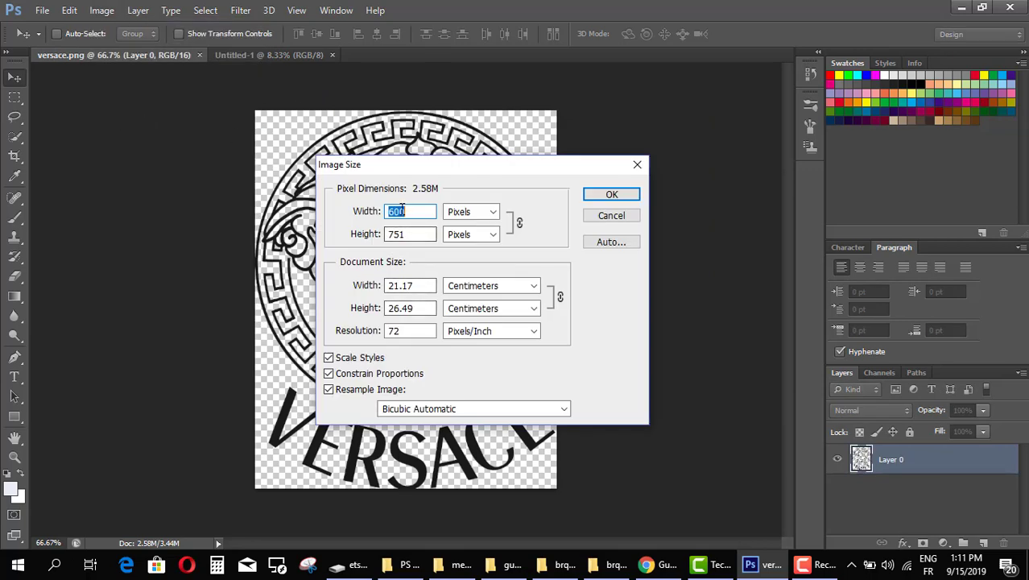
left_click(355, 335)
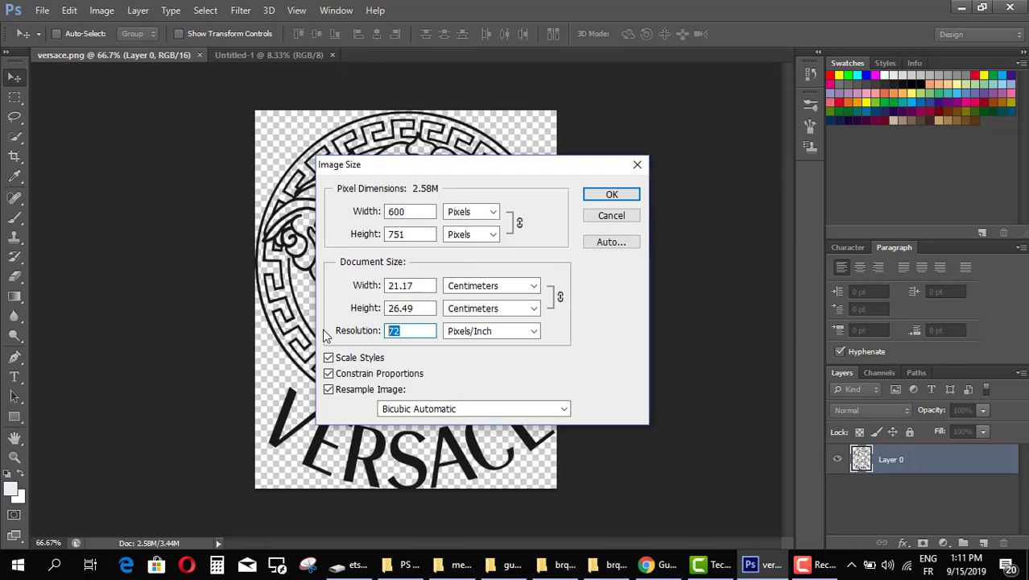
type("300")
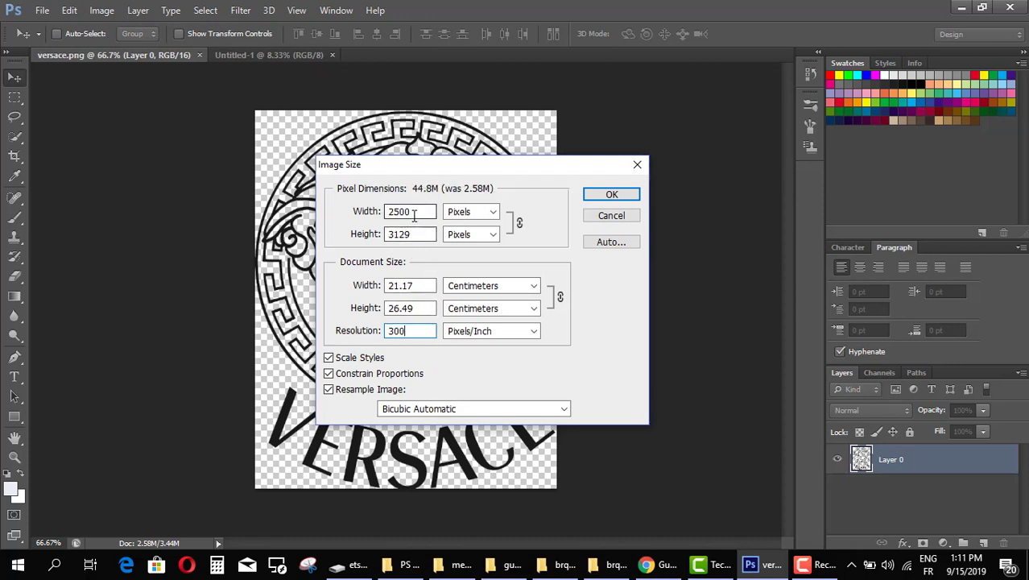
left_click(363, 216)
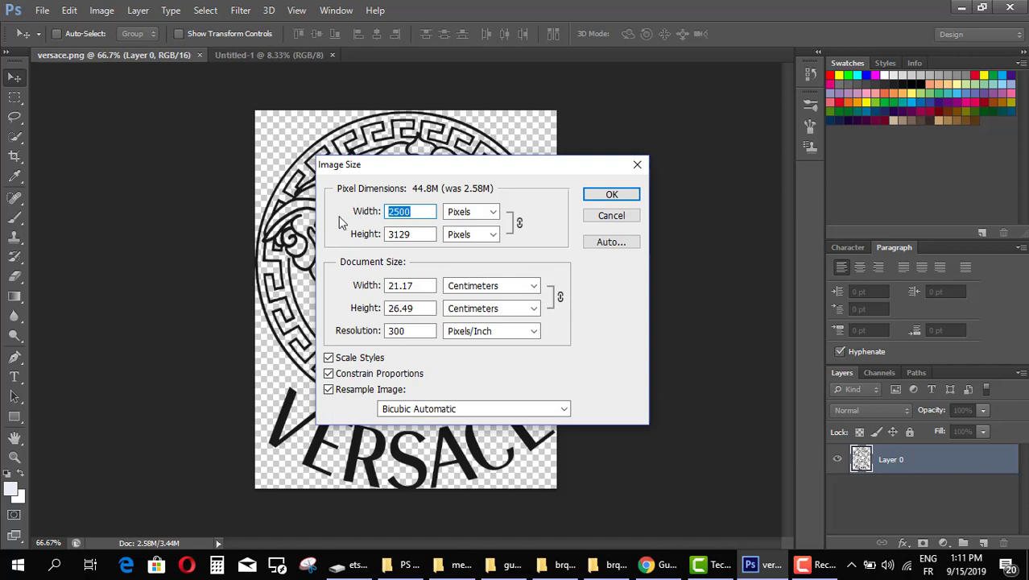
type("4")
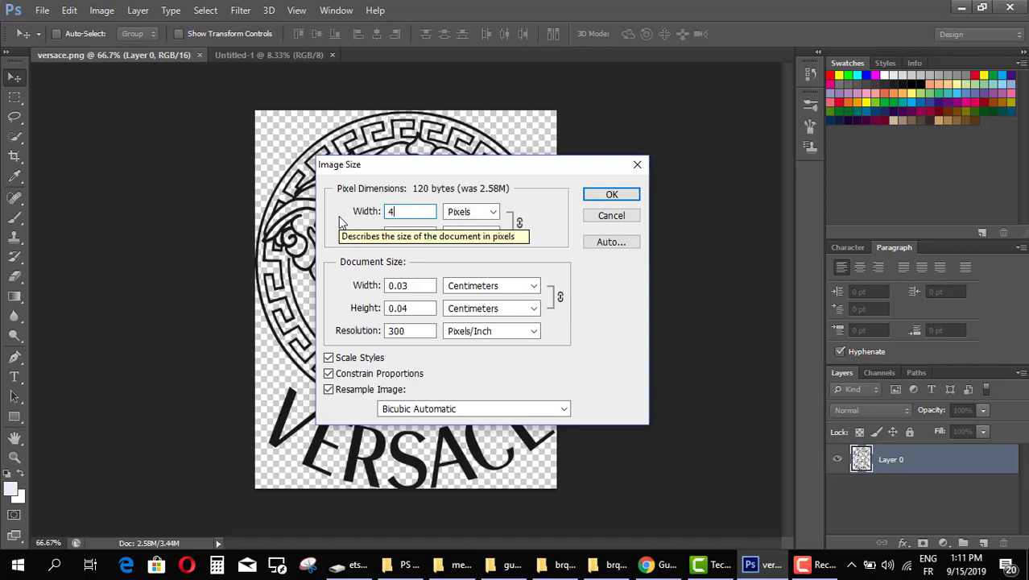
type("000")
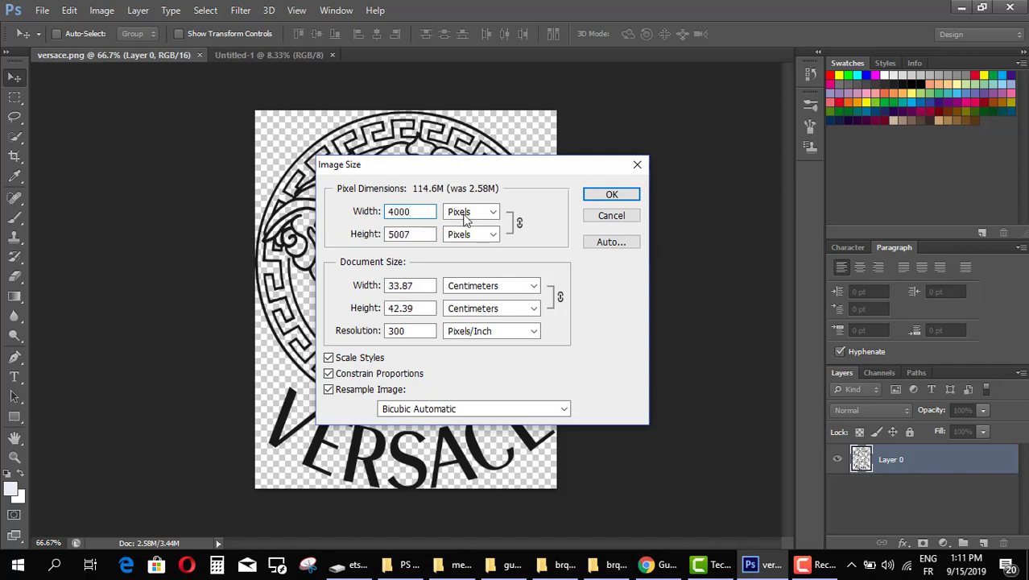
left_click(611, 195)
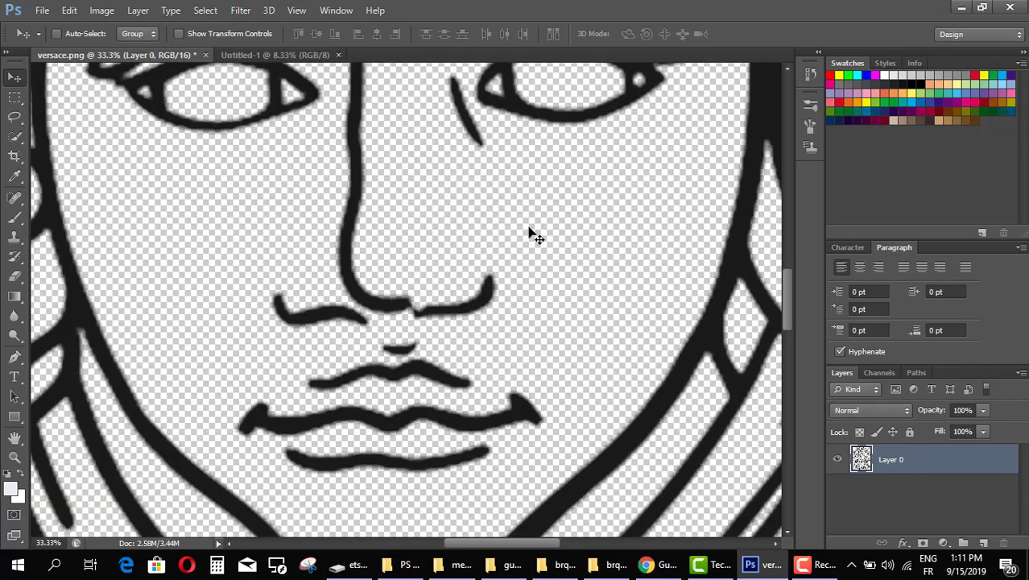
- Copy the Versace logo into the Untitled-1 document, accepting the bit-depth conversion, and place it near the canvas centre
scroll(531, 234, "down", 5)
left_click_drag(486, 254, 398, 274)
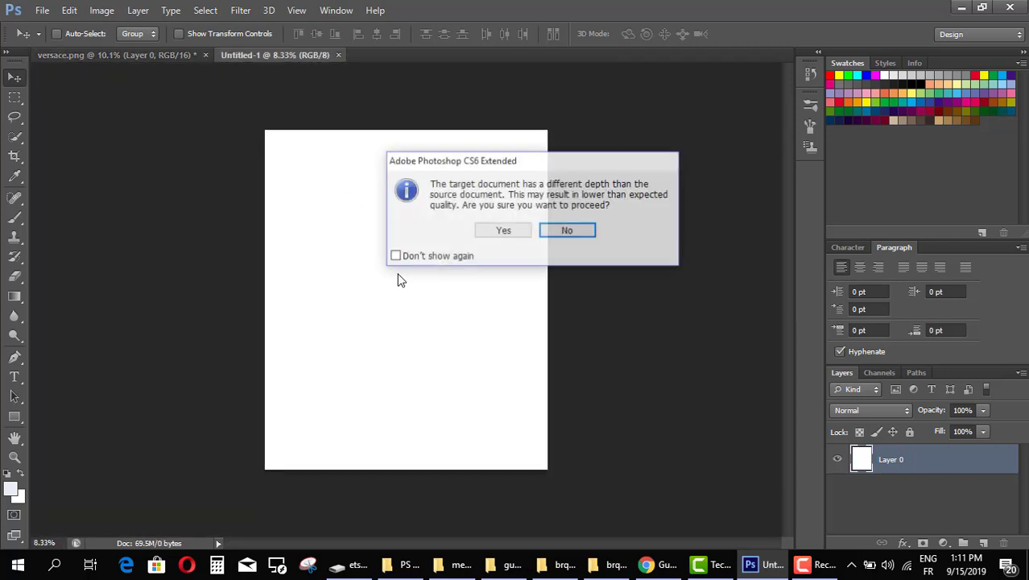
left_click(505, 231)
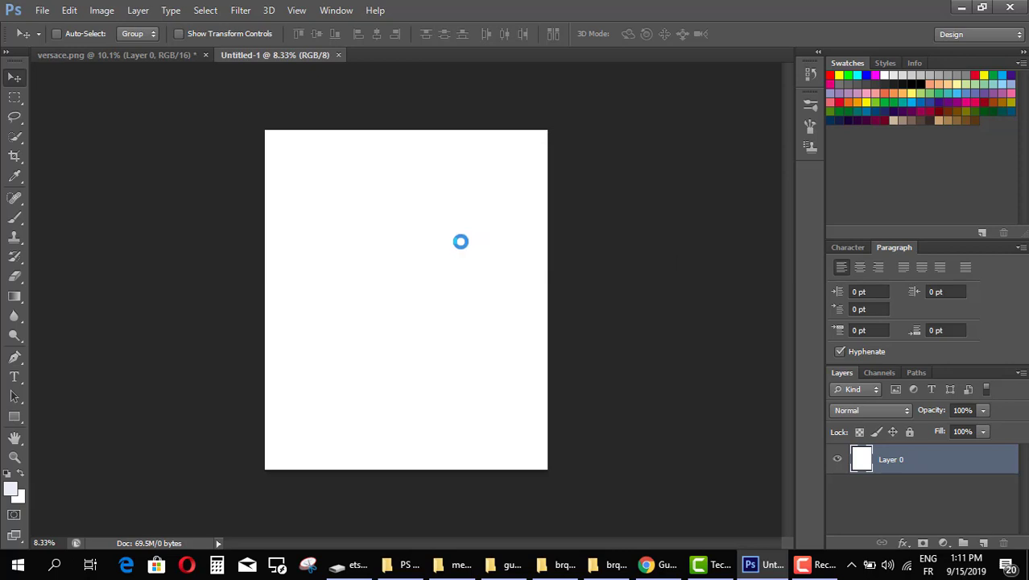
left_click_drag(453, 254, 460, 219)
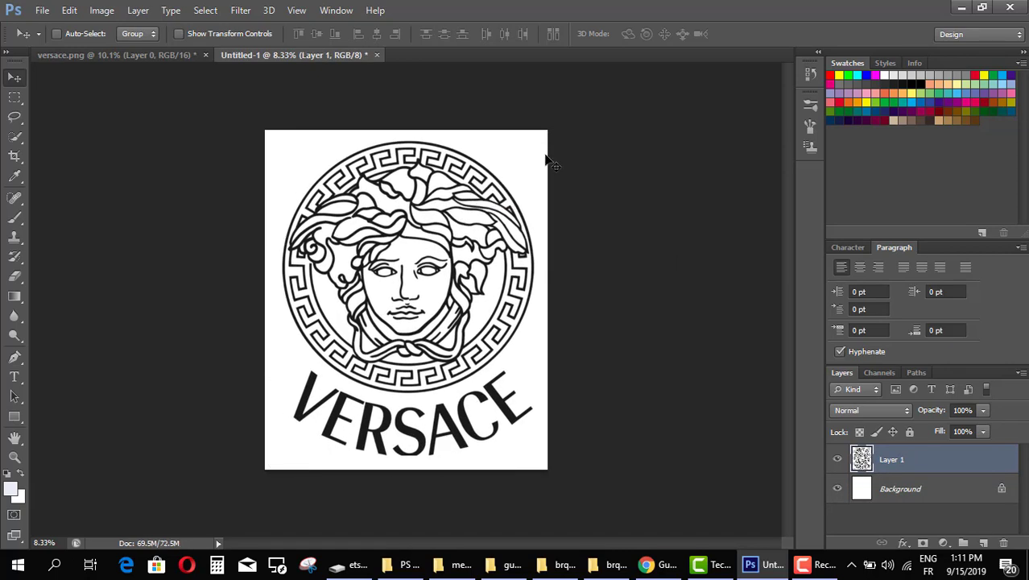
- Nudge the Versace logo slightly up and to the left on the white canvas
key("shift+Up")
key("shift+Up")
key("shift+Up")
key("shift+Up")
key("shift+Up")
key("shift+Up")
key("shift+Up")
key("shift+Left")
key("shift+Left")
key("shift+Left")
key("shift+Left")
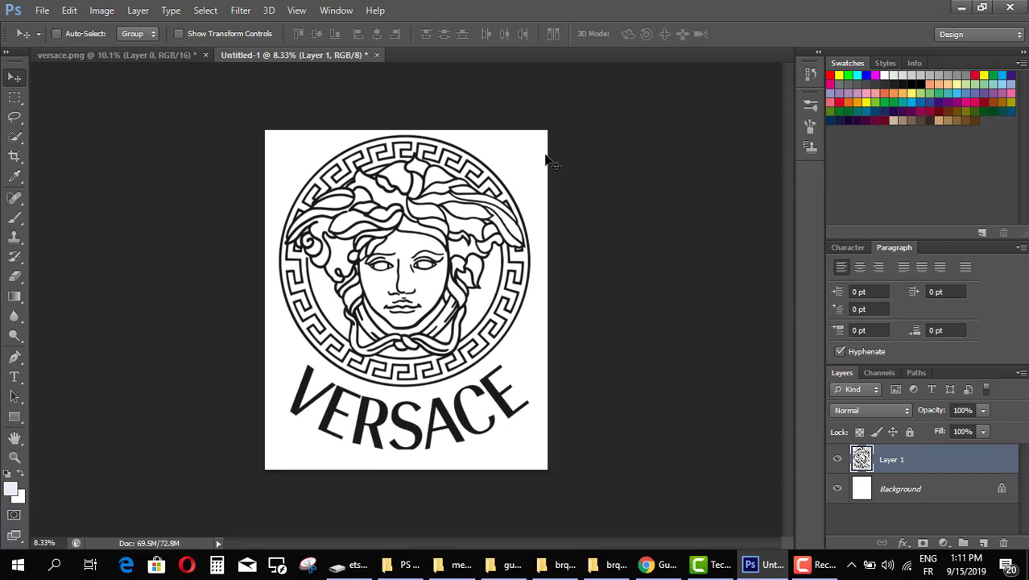
key("shift+Left")
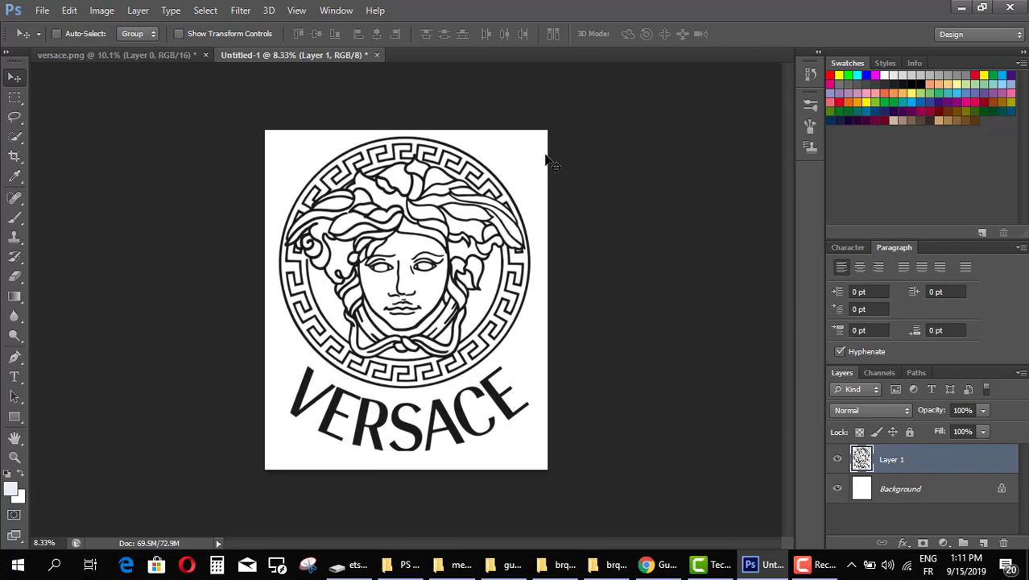
- Hide the logo layer in Untitled-1 and resize the versace.png image to 4200 pixels wide, keeping its proportions
left_click(838, 459)
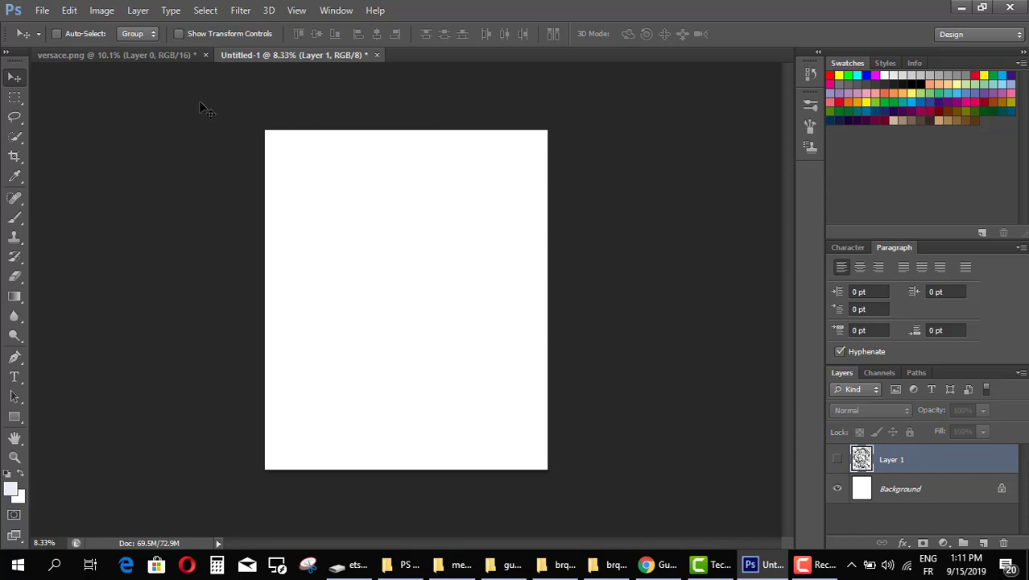
left_click(175, 56)
left_click(102, 10)
left_click(151, 120)
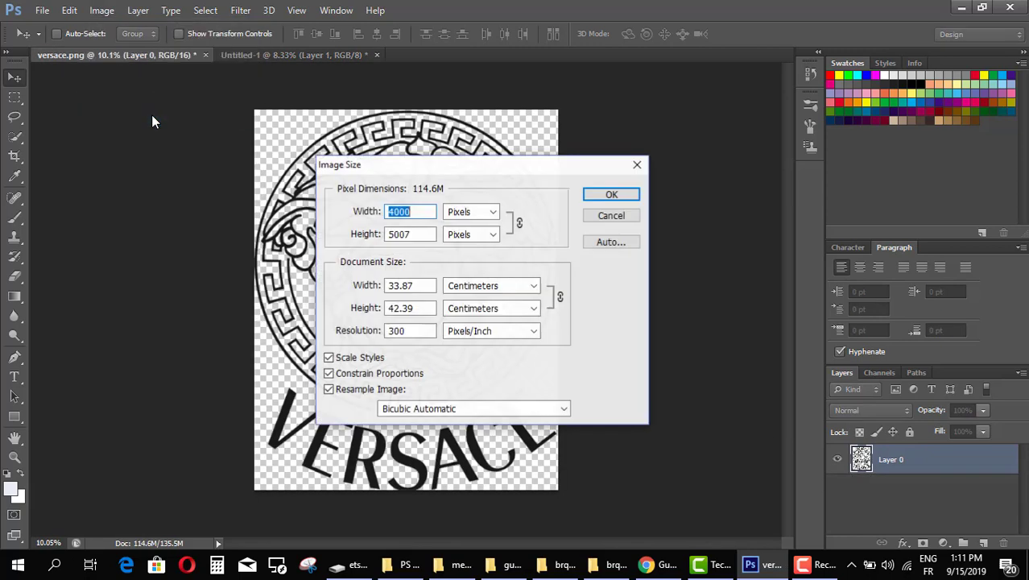
type("4200")
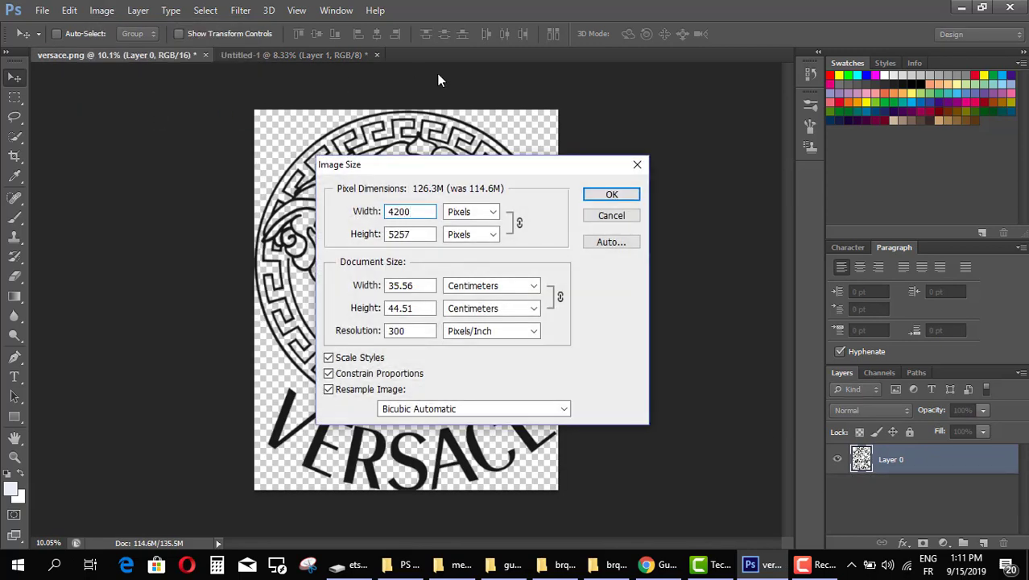
left_click(611, 195)
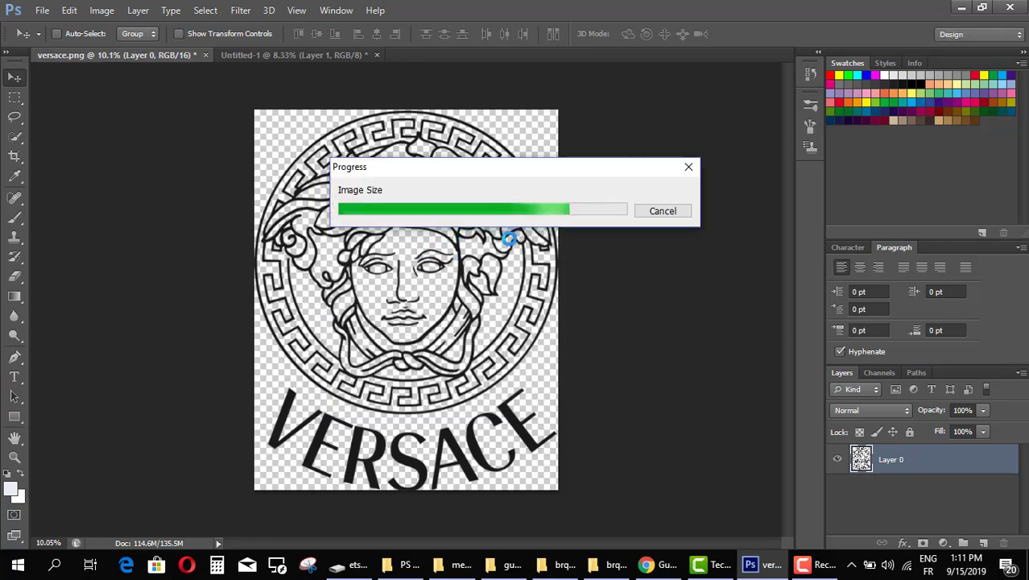
- Copy the enlarged Versace logo into Untitled-1, accepting the bit-depth conversion, and nudge it up until its lettering clears the canvas's lower edge
left_click_drag(487, 235, 409, 248)
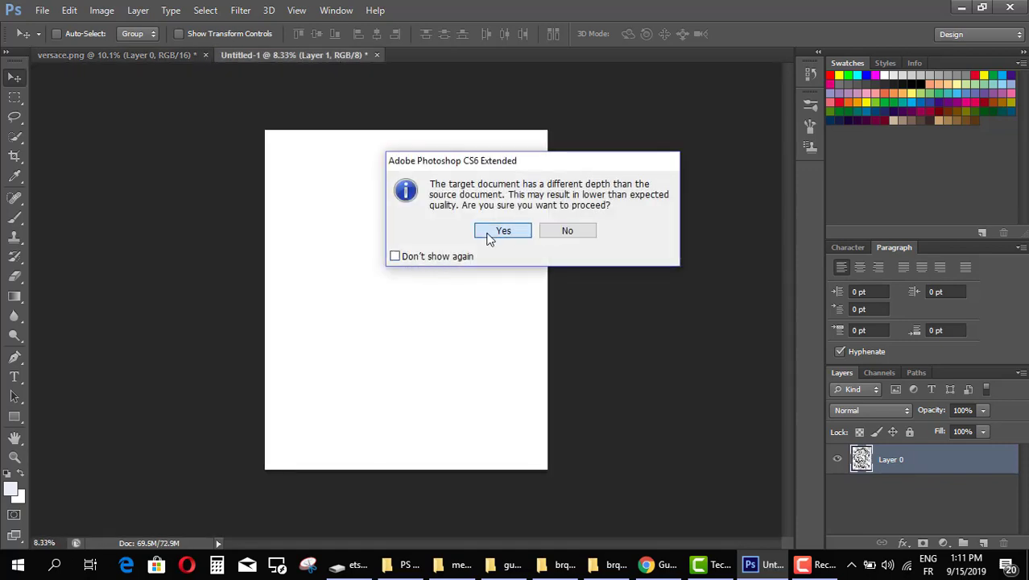
left_click(421, 231)
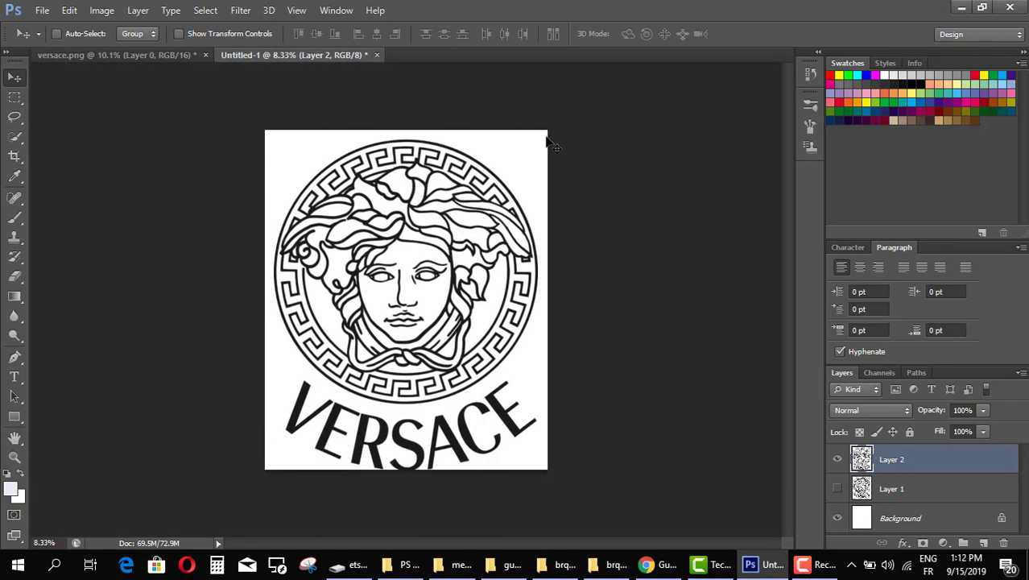
key("shift+Up")
key("shift+Up")
key("shift+Up")
key("shift+Up")
key("shift+Up")
key("shift+Up")
key("shift+Up")
key("shift+Up")
key("shift+Up")
key("shift+Up")
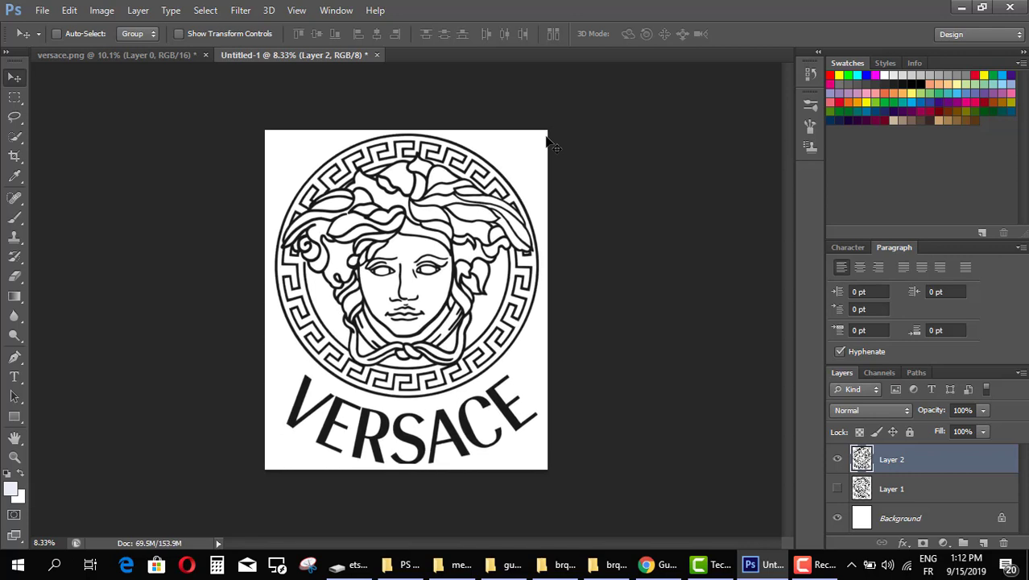
key("shift+Up")
key("shift+Up")
key("shift+Up")
key("shift+Up")
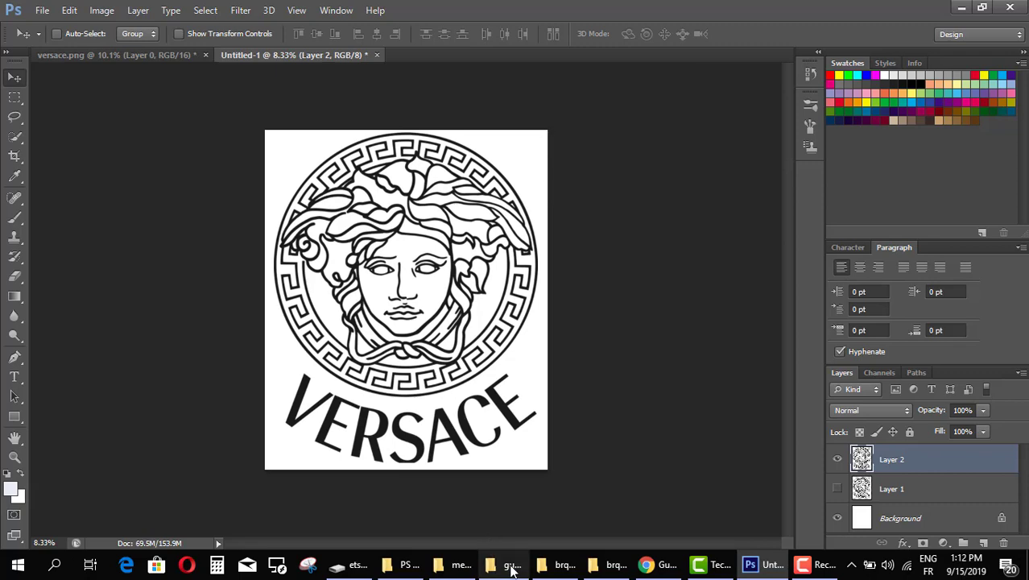
- Glance at the brand logos in the brqnds 2 folder, and hide the white Background layer in Untitled-1
left_click(556, 564)
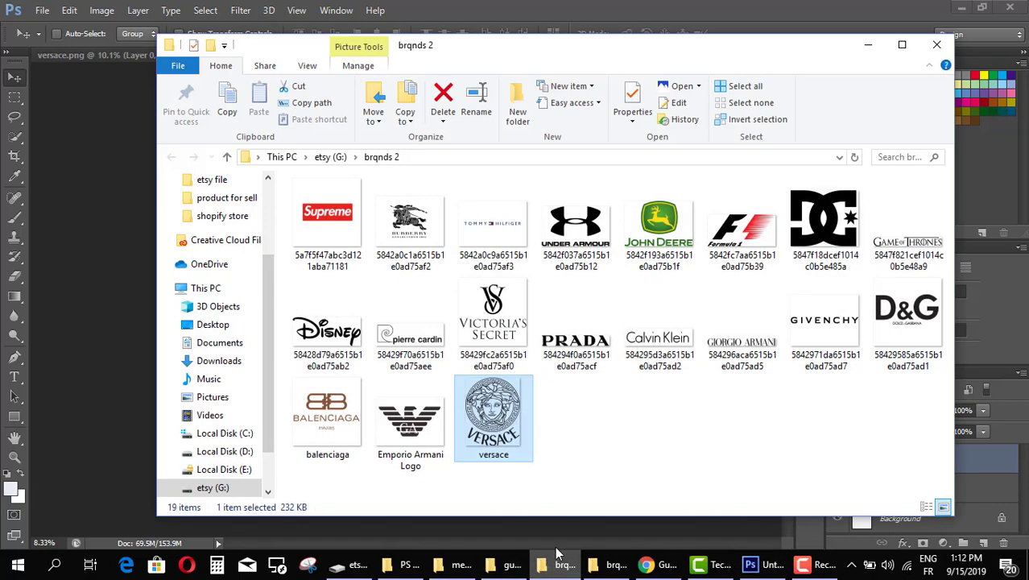
left_click(868, 45)
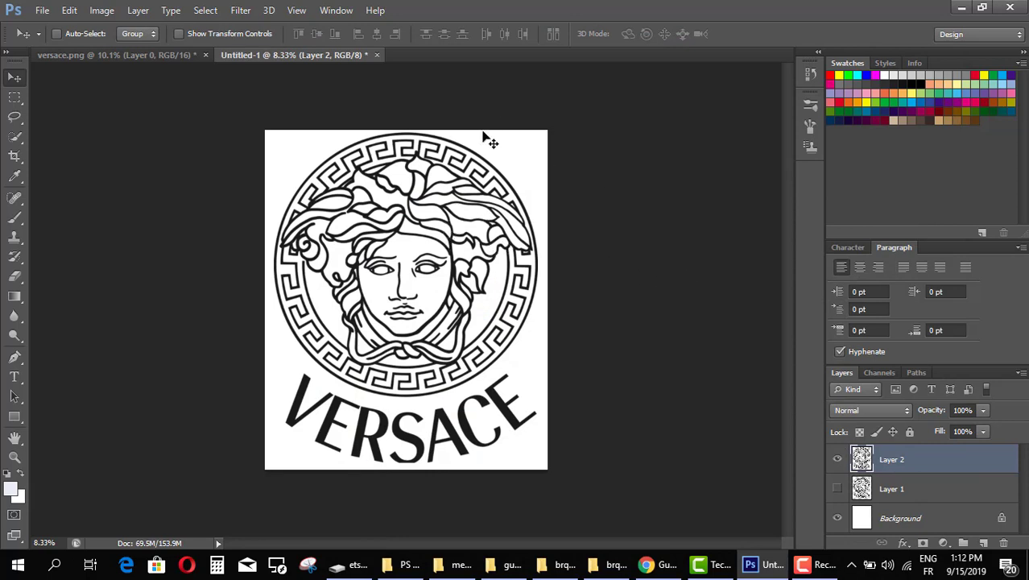
left_click(838, 519)
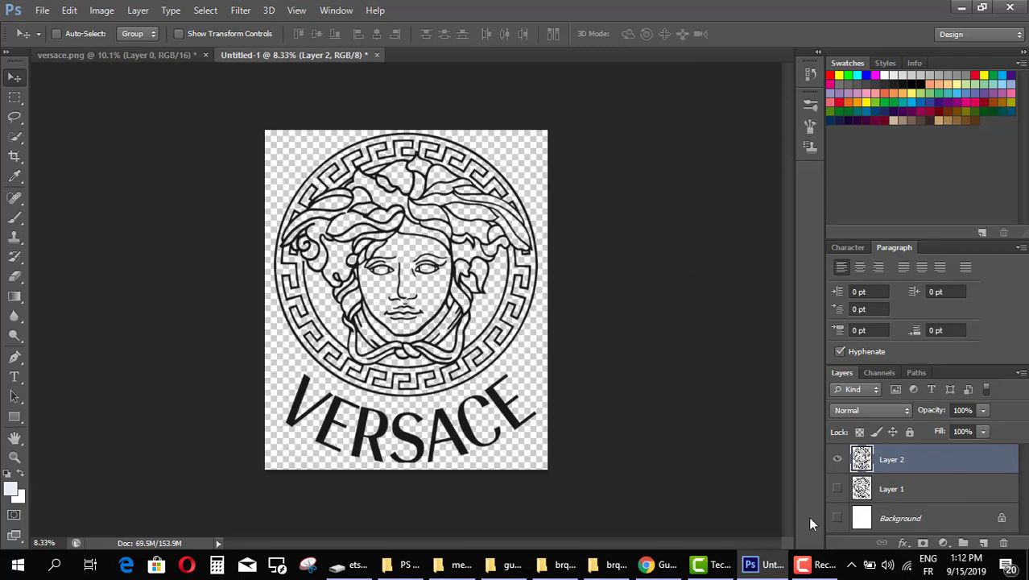
left_click(42, 10)
left_click(93, 195)
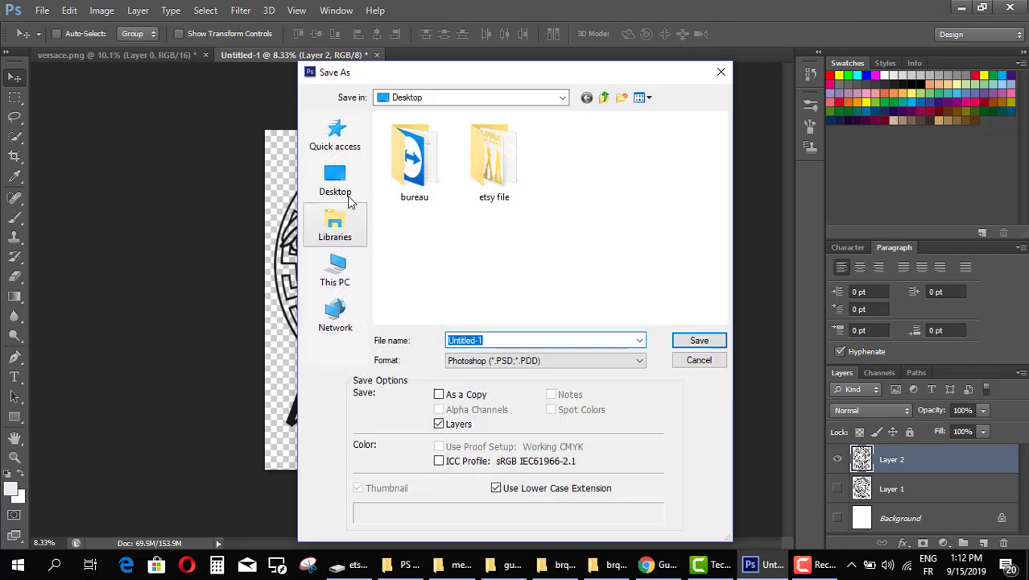
left_click(486, 364)
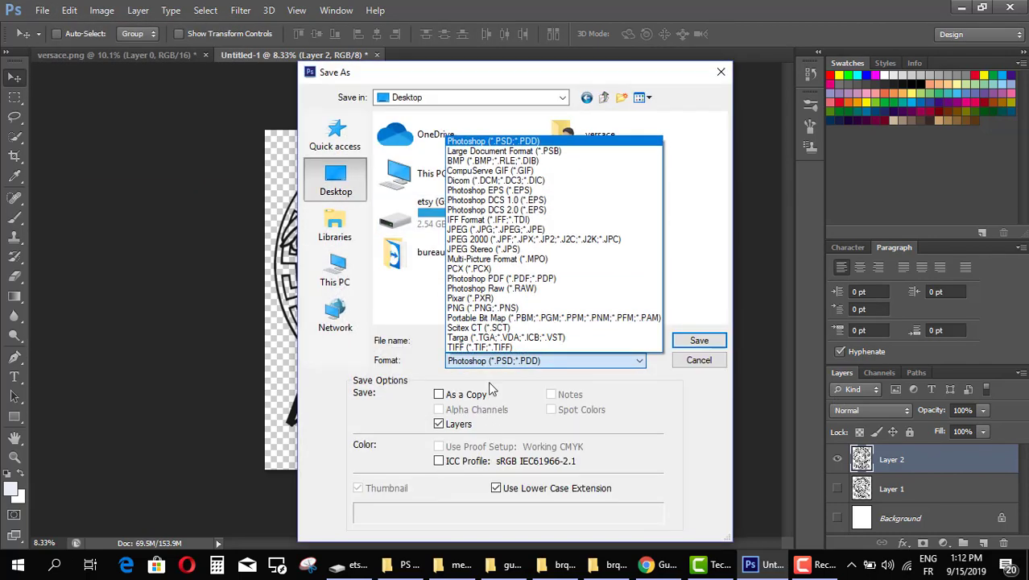
left_click(481, 307)
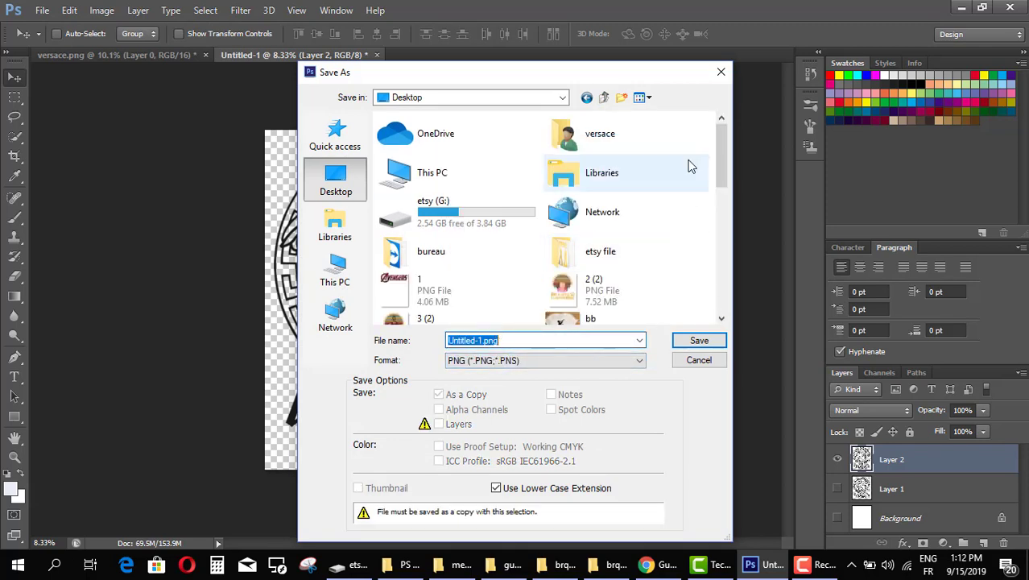
left_click(721, 75)
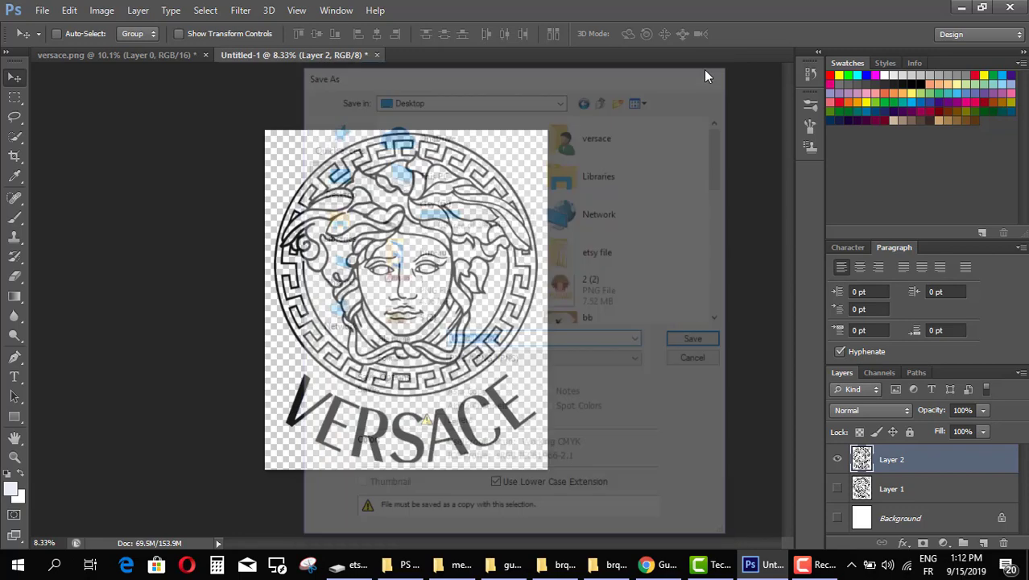
- Switch to Chrome and look through the Etsy search results for gucci shirt
left_click(961, 8)
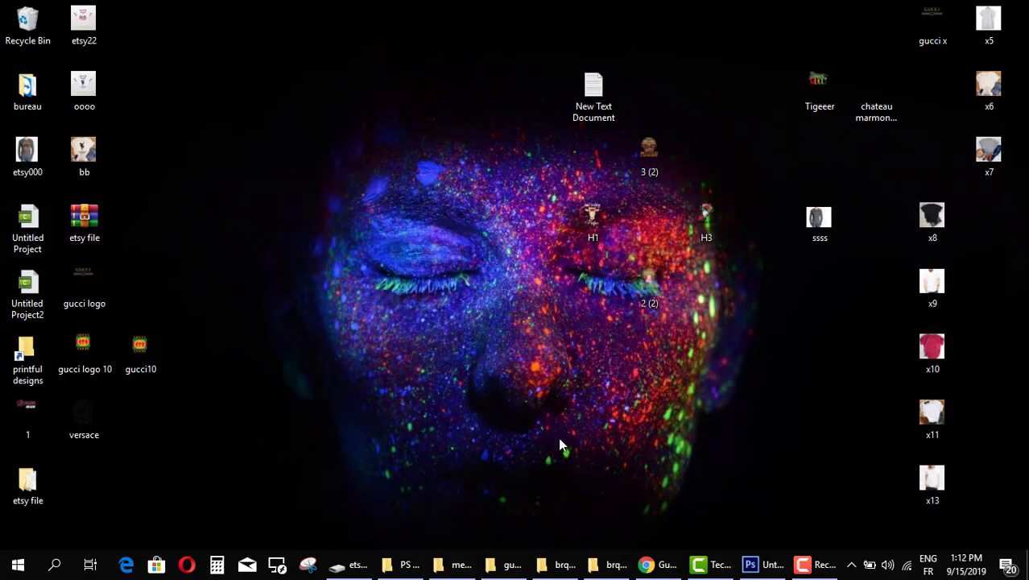
left_click(640, 566)
scroll(581, 411, "up", 3)
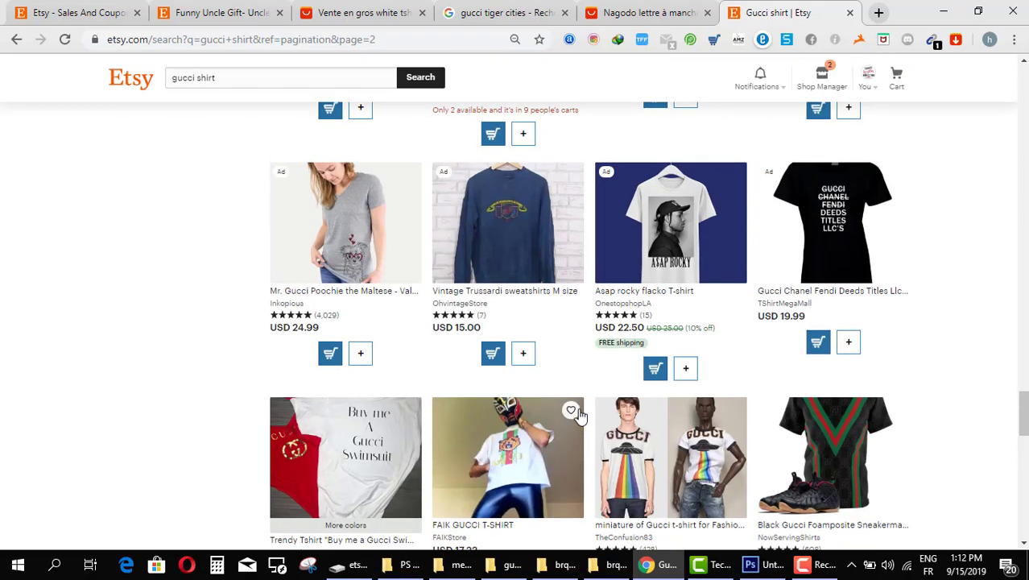
scroll(559, 419, "down", 3)
scroll(560, 419, "up", 6)
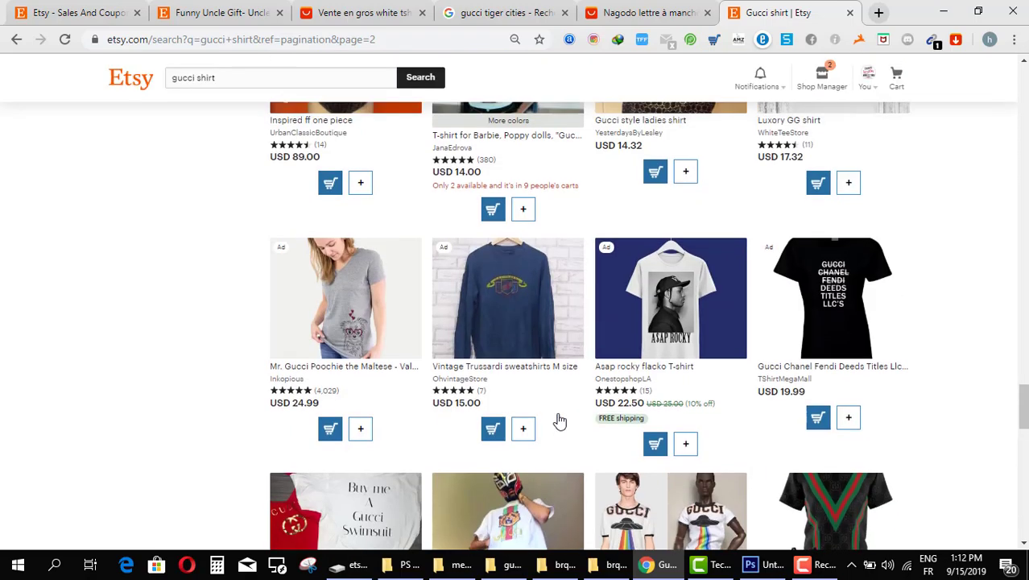
- Review the AliExpress listings for white tshirt women, going back up to the first results
left_click(633, 14)
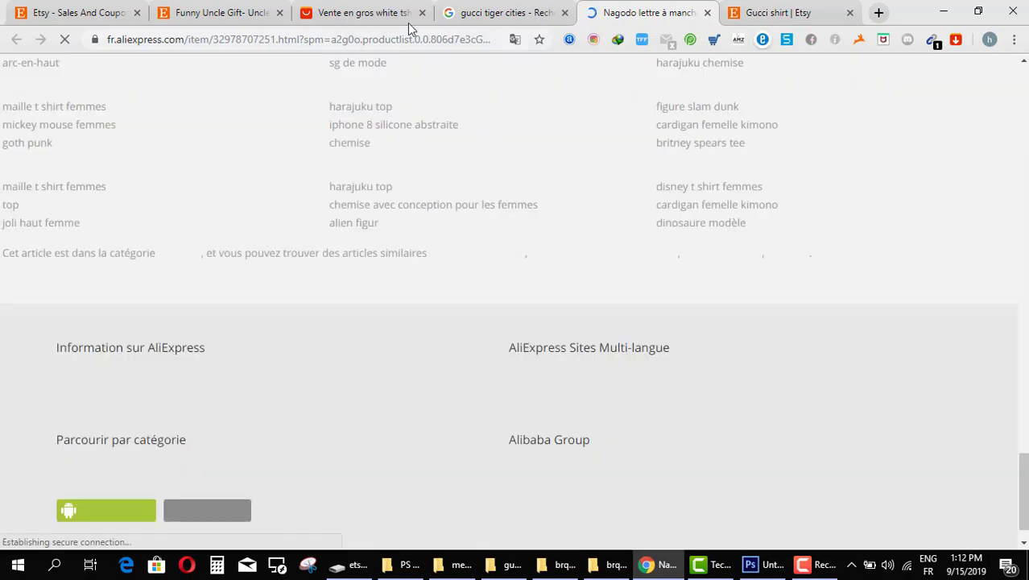
left_click(397, 20)
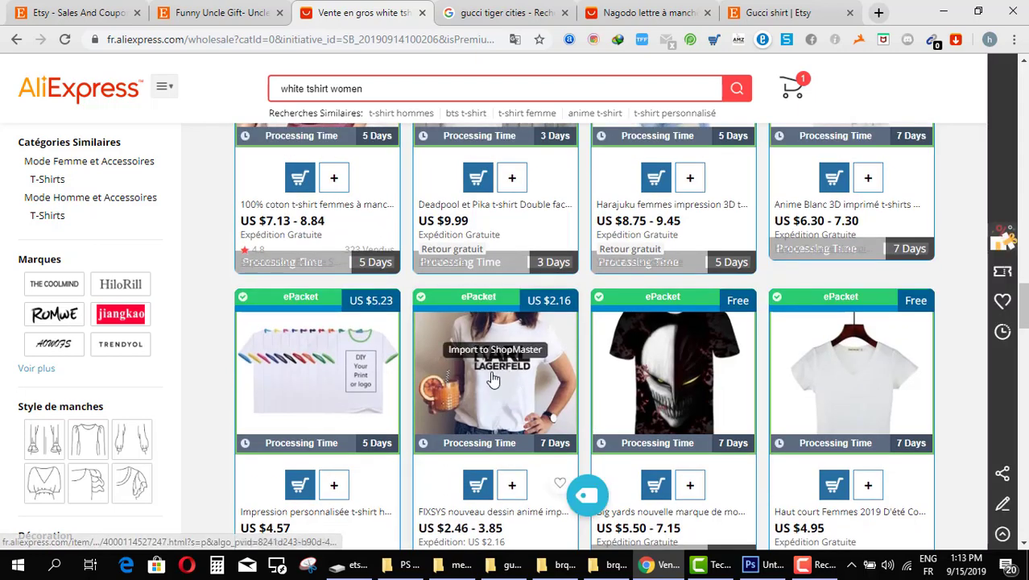
scroll(603, 417, "up", 3)
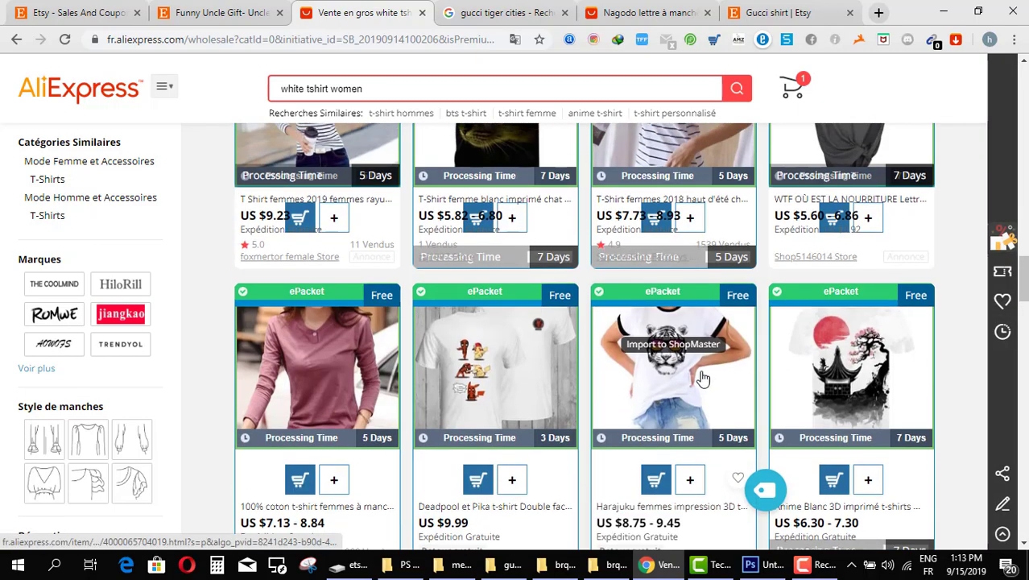
scroll(580, 403, "up", 5)
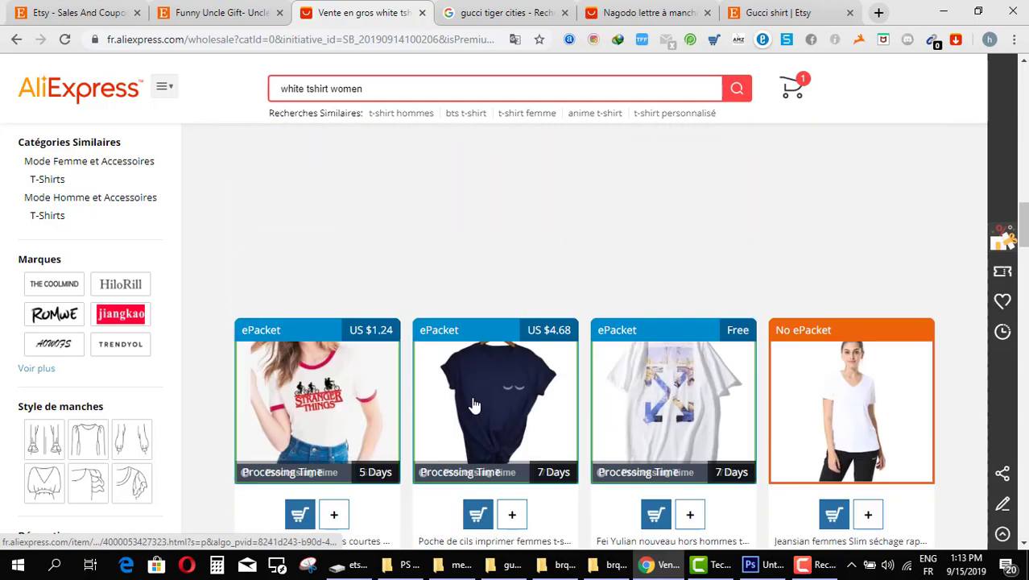
scroll(564, 402, "up", 5)
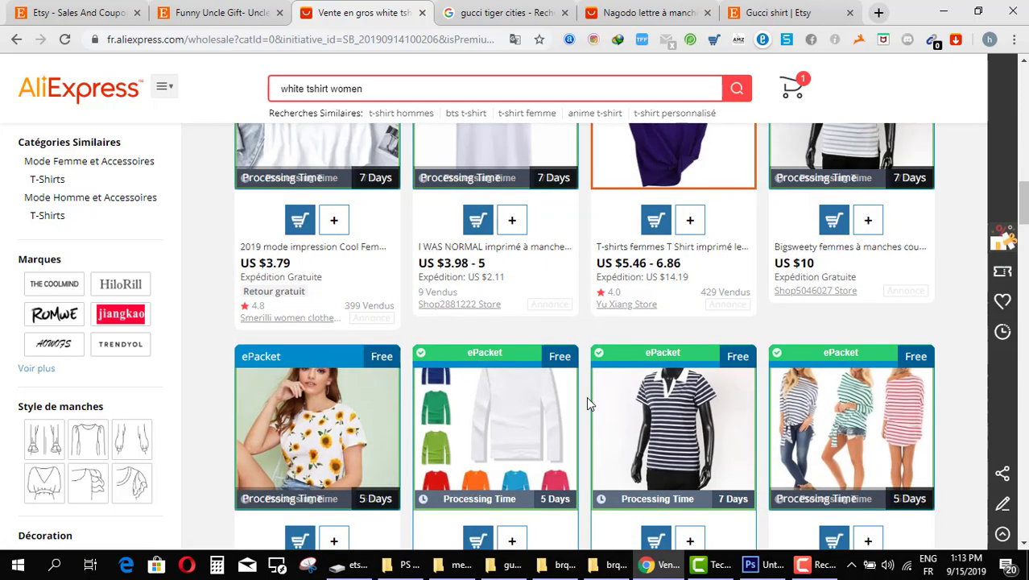
scroll(589, 403, "up", 6)
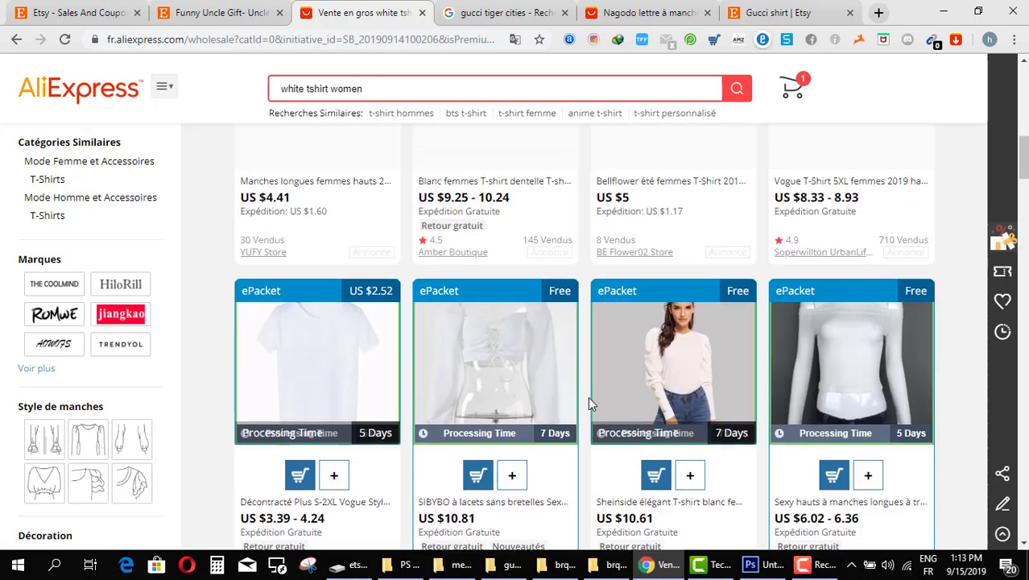
scroll(814, 162, "up", 1)
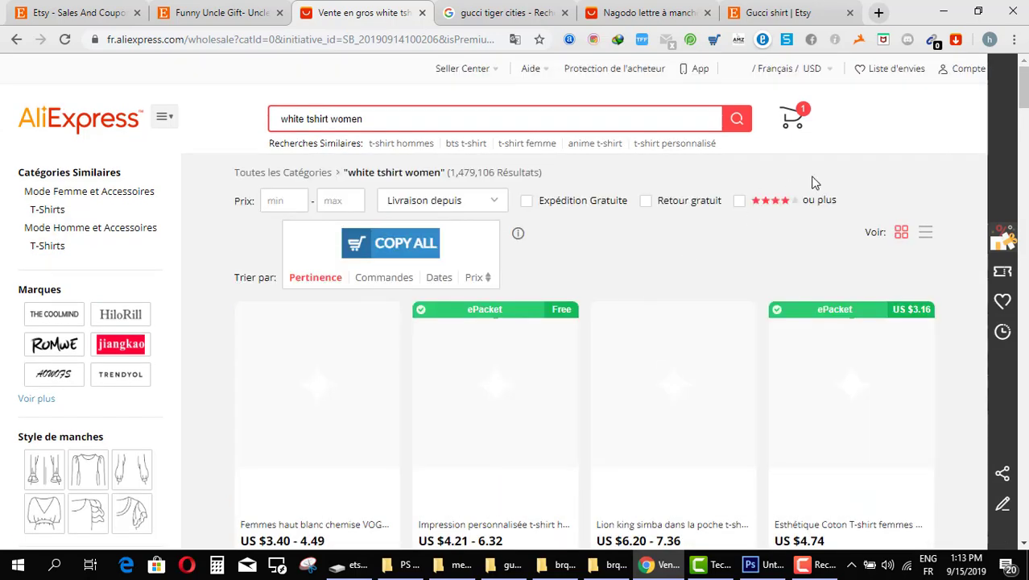
- Return to the Etsy shop's Sales and coupons page
mouse_move(713, 379)
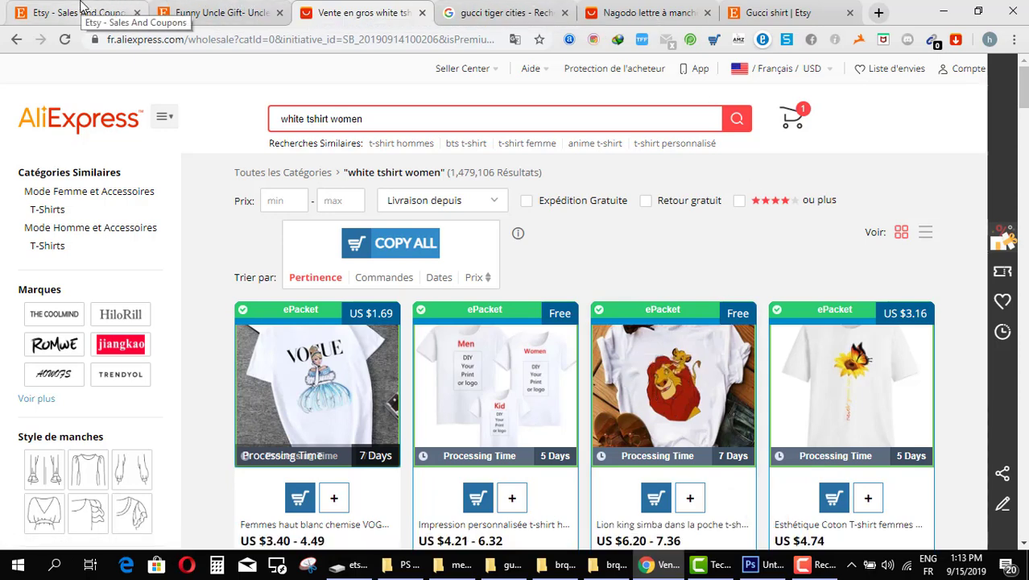
left_click(82, 11)
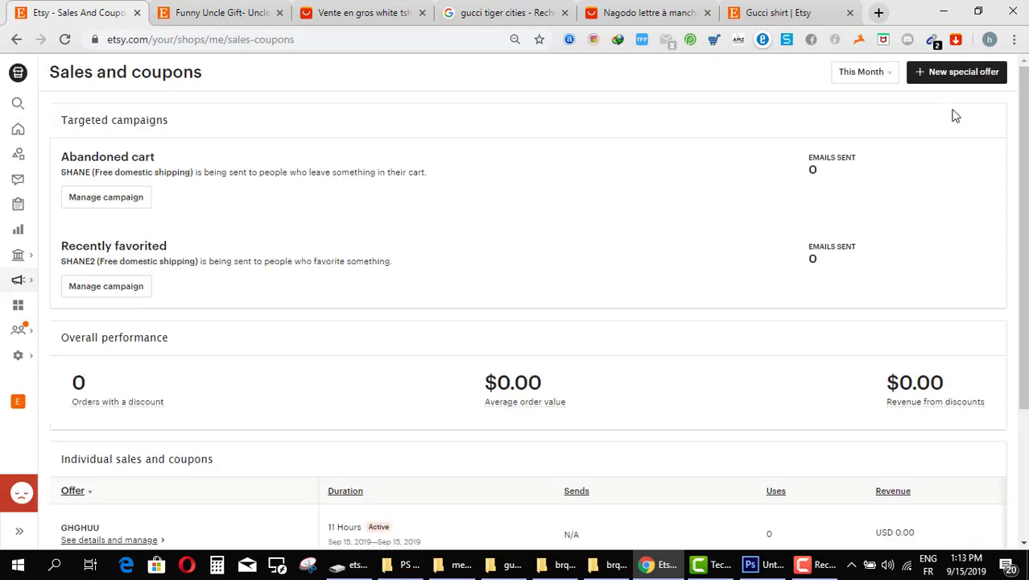